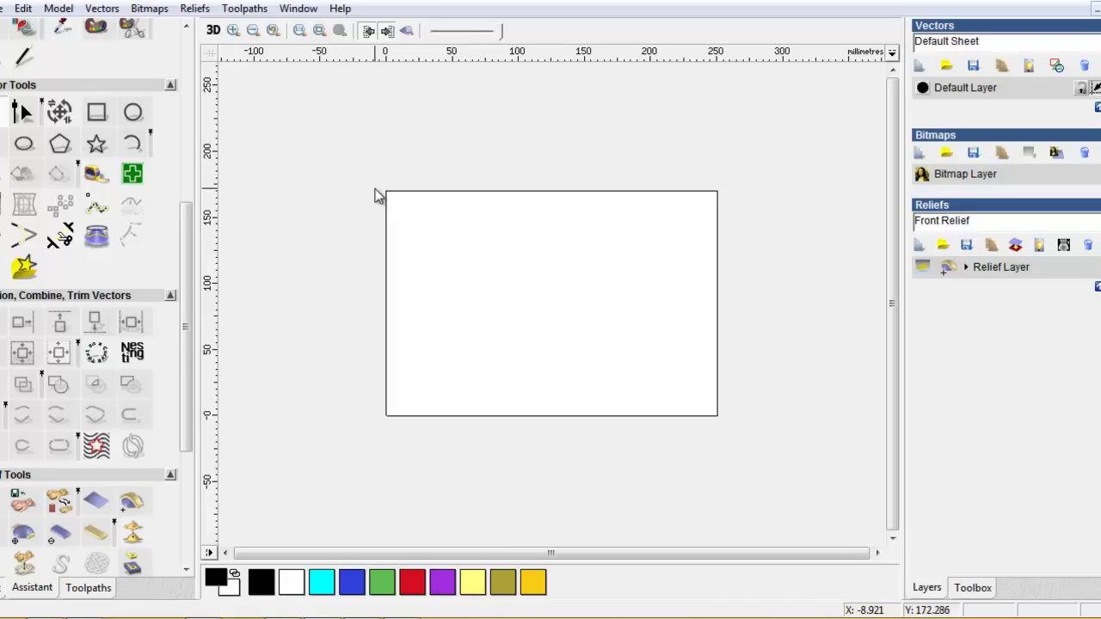
# - Create Vector Layer 1 in the Vectors panel, above the Default Layer
pyautogui.click(920, 68)
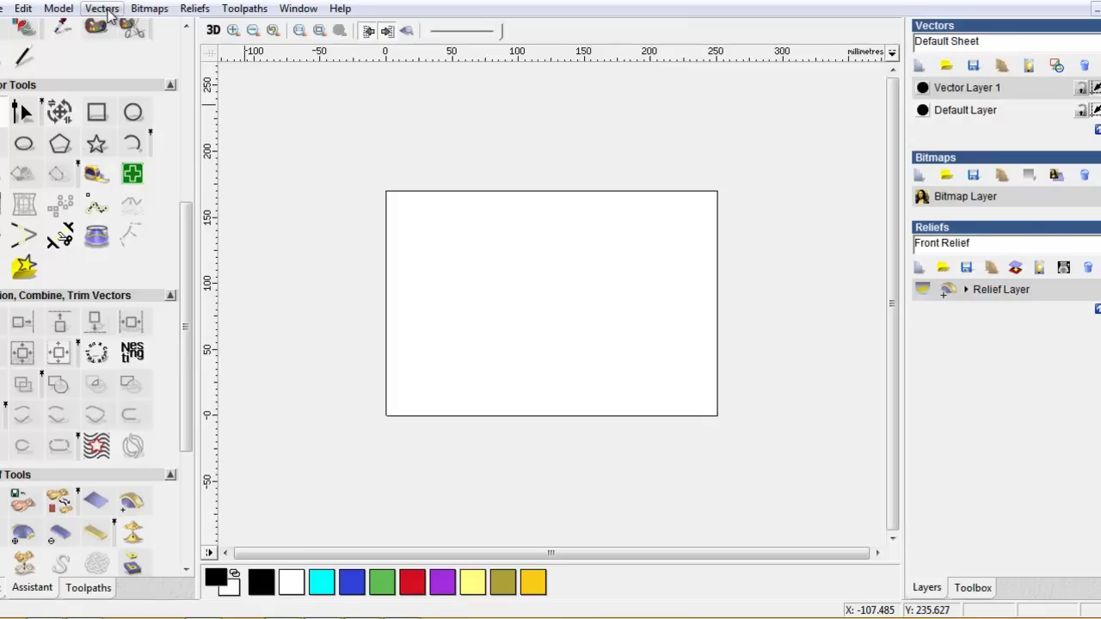
# - Start a vector import from the Vectors menu and browse to the Desktop folder
pyautogui.click(104, 9)
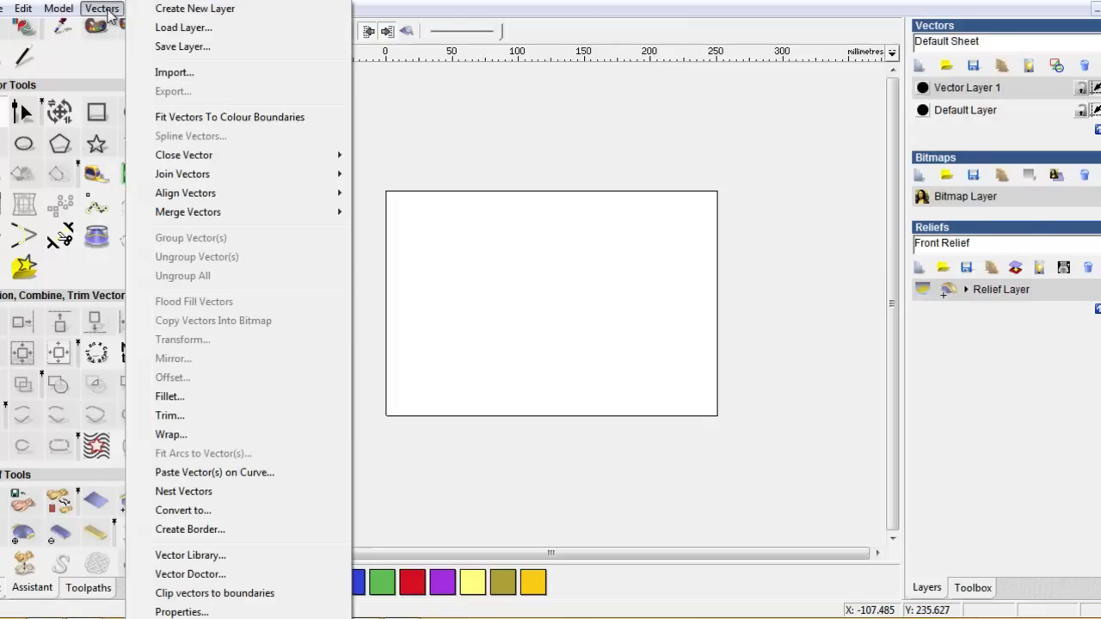
pyautogui.click(175, 74)
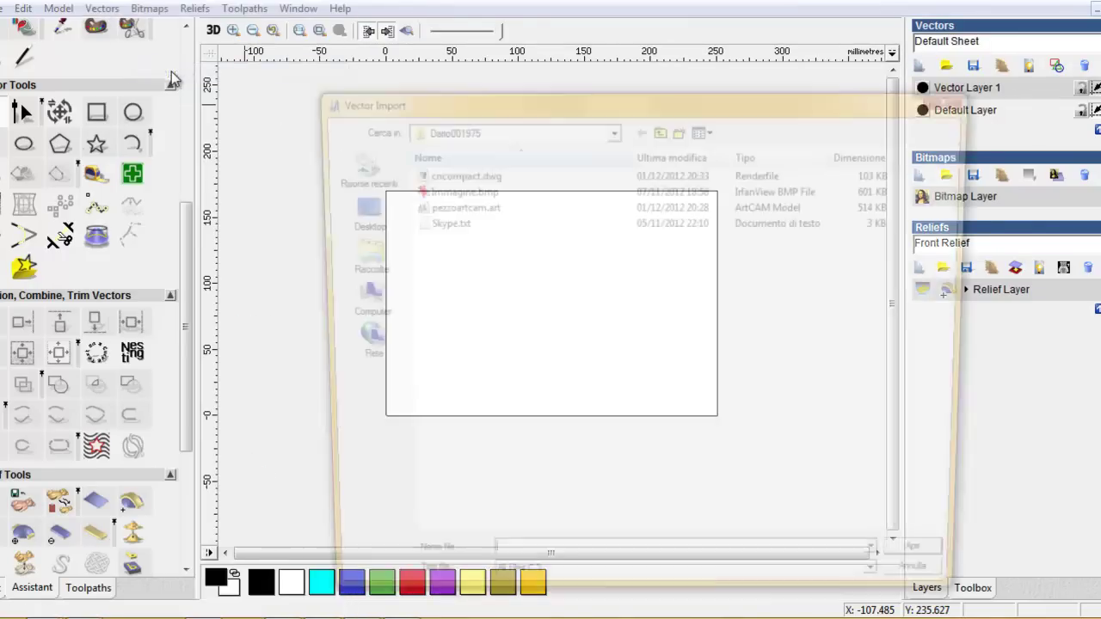
pyautogui.click(611, 129)
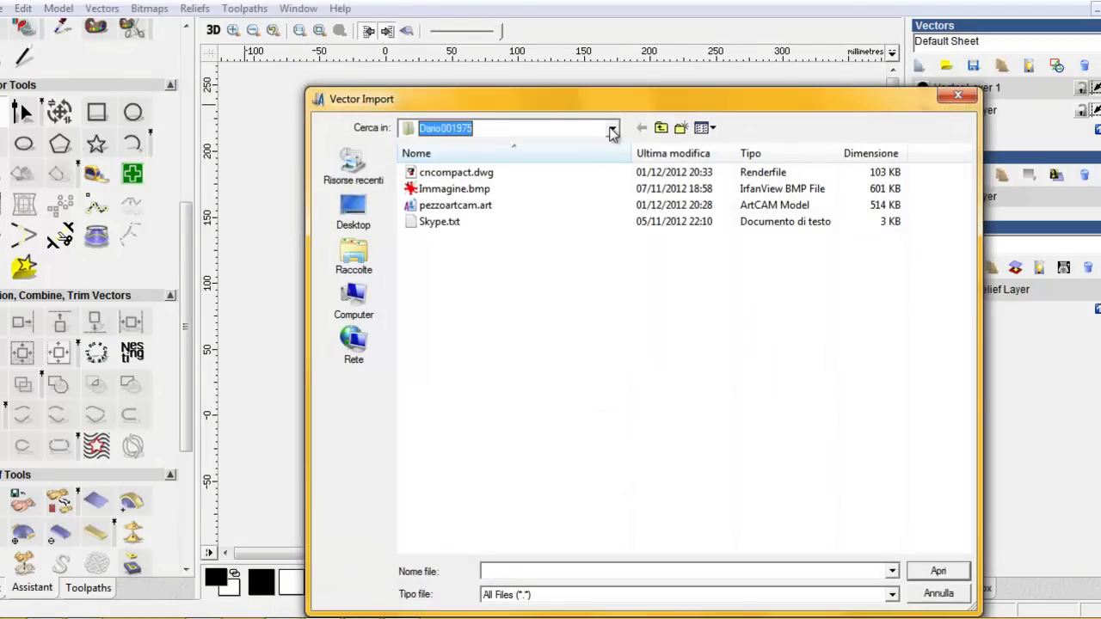
pyautogui.click(355, 219)
pyautogui.click(353, 219)
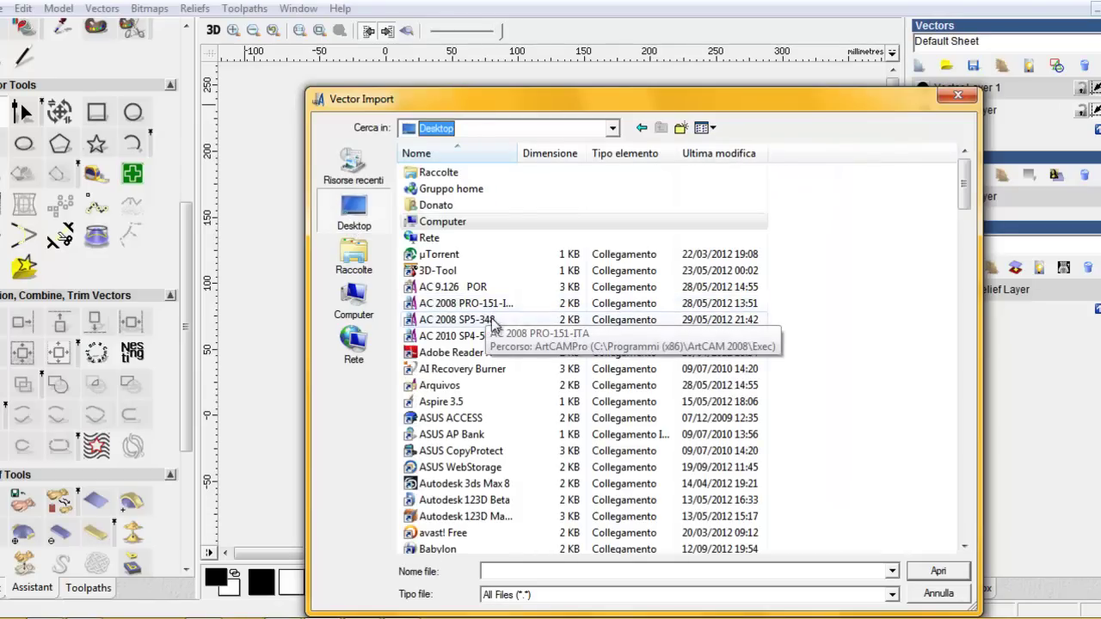
# - Find cncompact.pdf among the Desktop files and import it
pyautogui.click(507, 322)
pyautogui.scroll(-1, 509, 327)
pyautogui.scroll(-3, 508, 327)
pyautogui.scroll(-3, 509, 327)
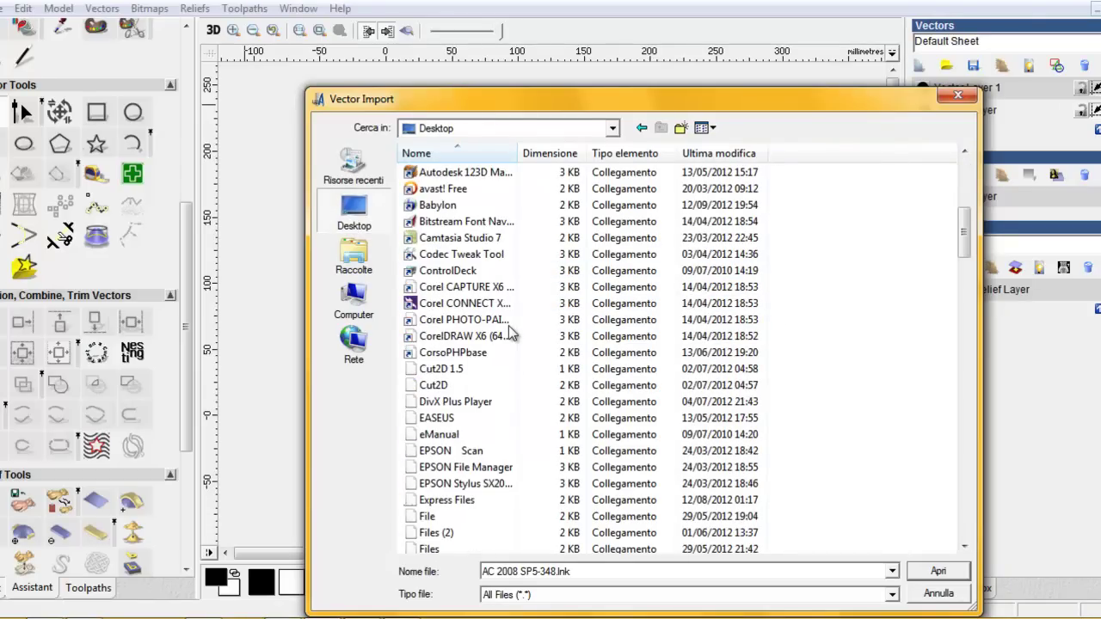
pyautogui.scroll(-1, 508, 334)
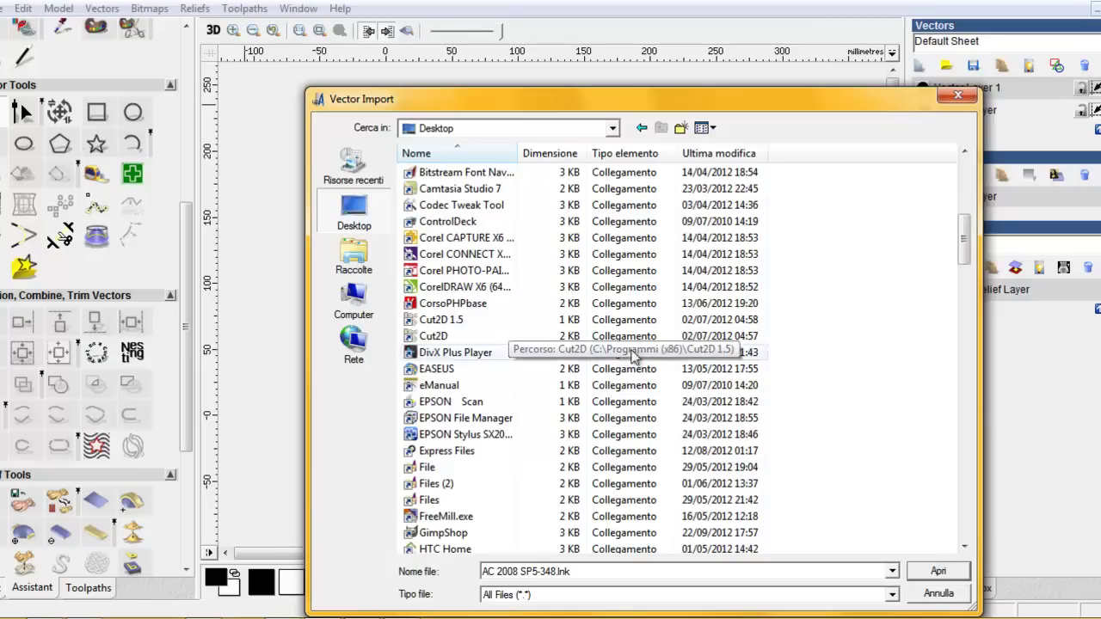
pyautogui.moveTo(443, 153)
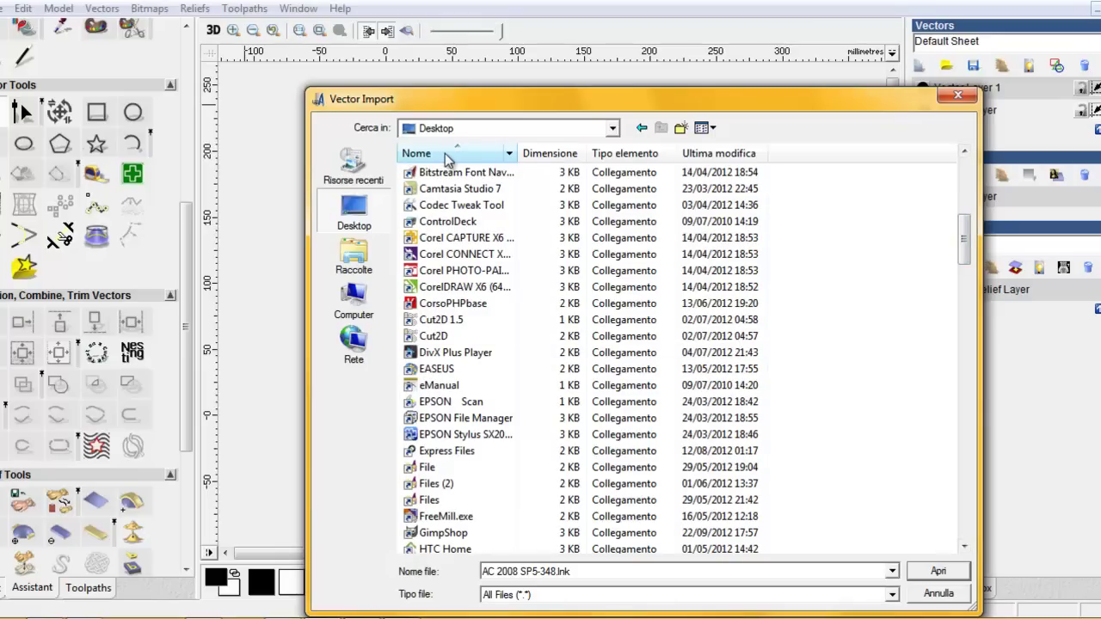
pyautogui.moveTo(963, 237); pyautogui.dragTo(960, 398)
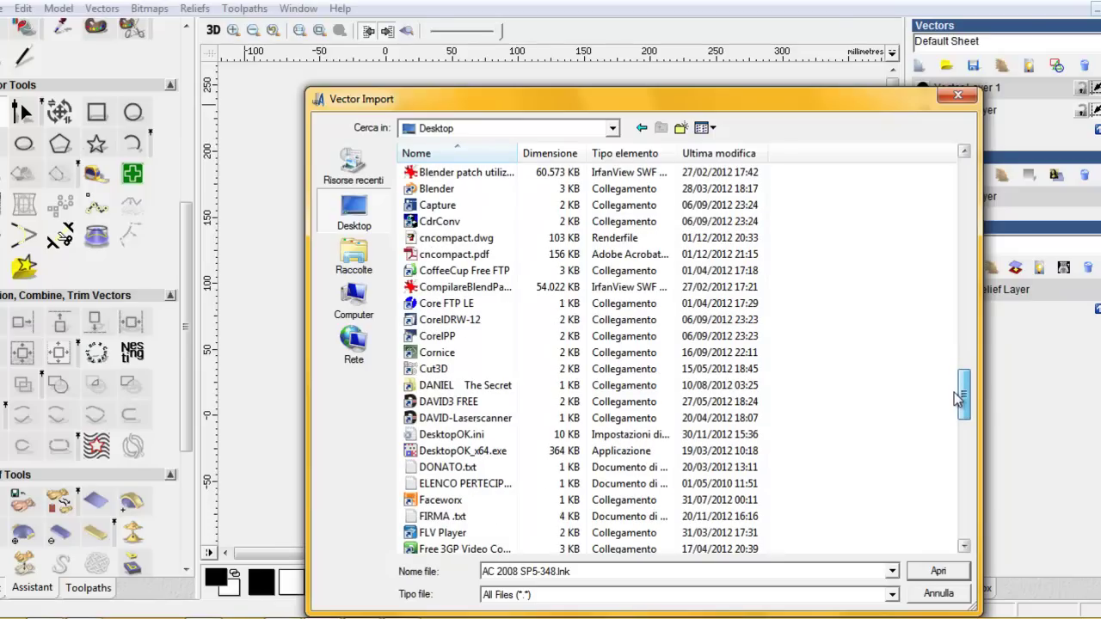
pyautogui.click(461, 254)
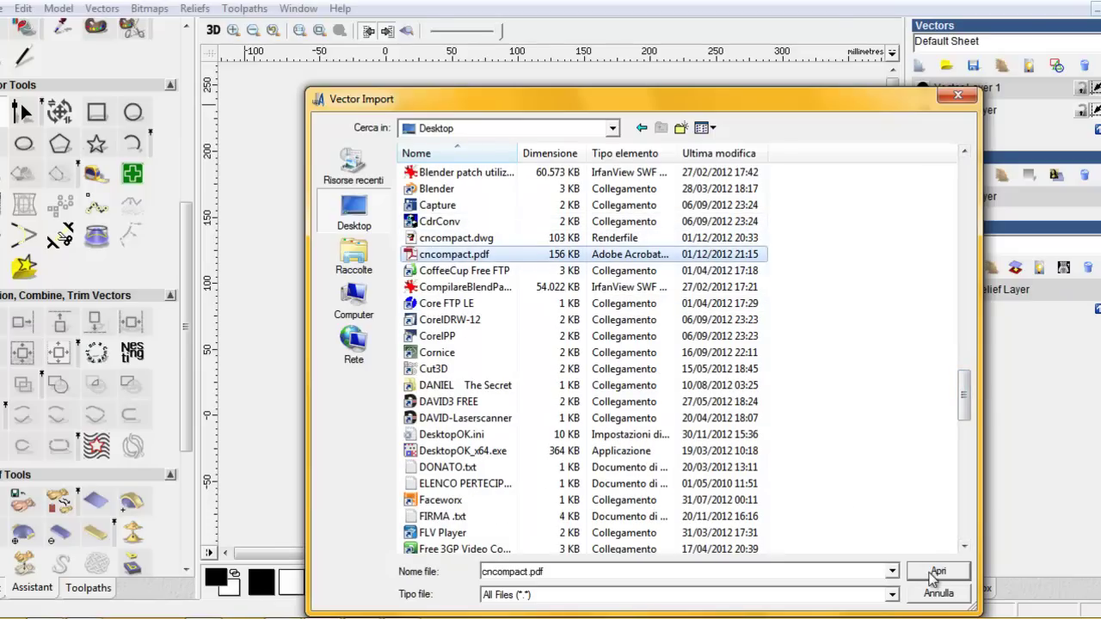
pyautogui.click(935, 573)
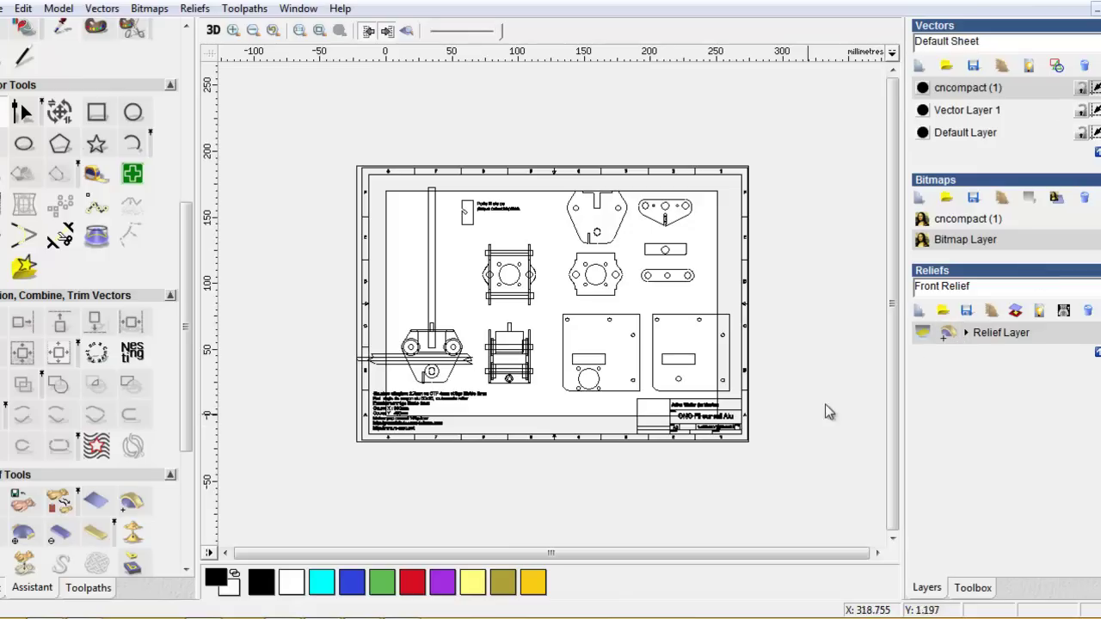
# - Break the imported cncompact drawing apart with Ungroup Vectors, then Ungroup All
pyautogui.click(719, 183)
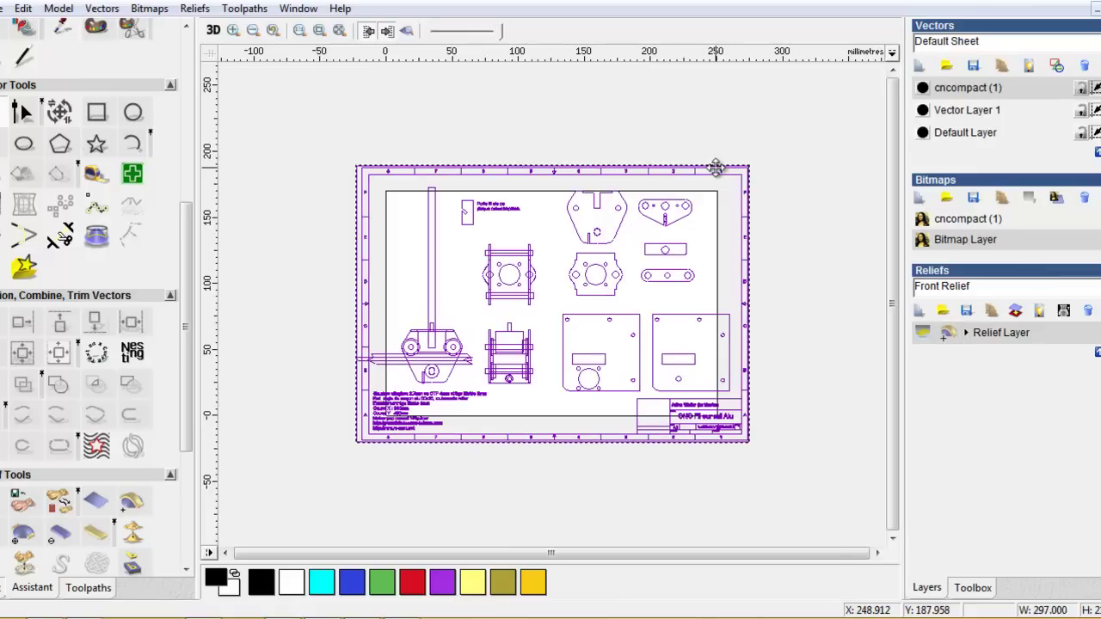
pyautogui.rightClick(775, 156)
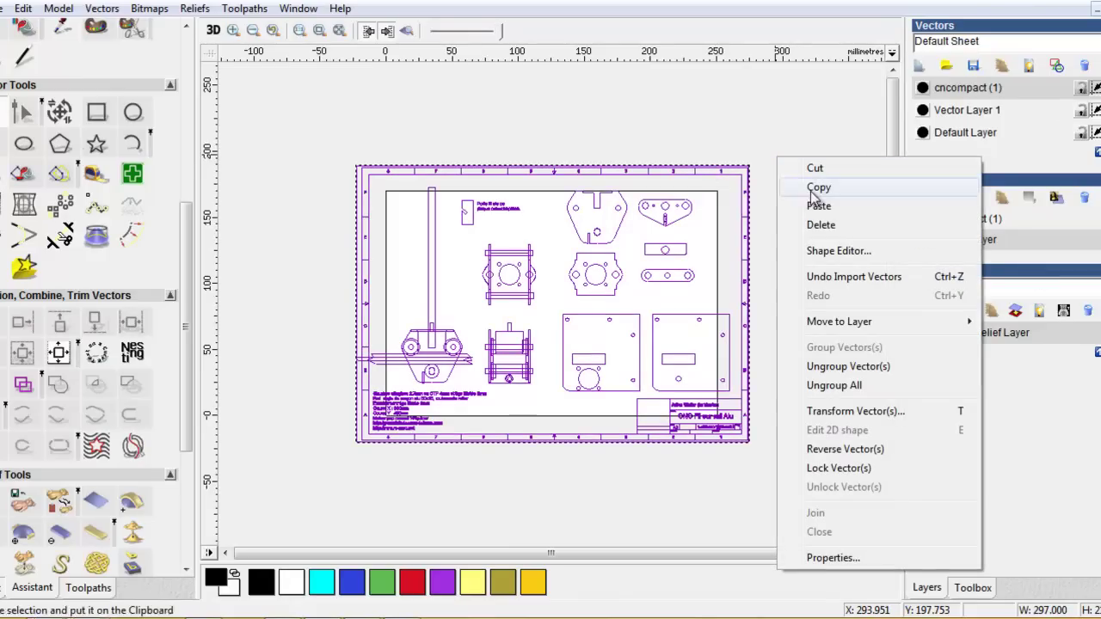
pyautogui.click(834, 371)
pyautogui.rightClick(832, 376)
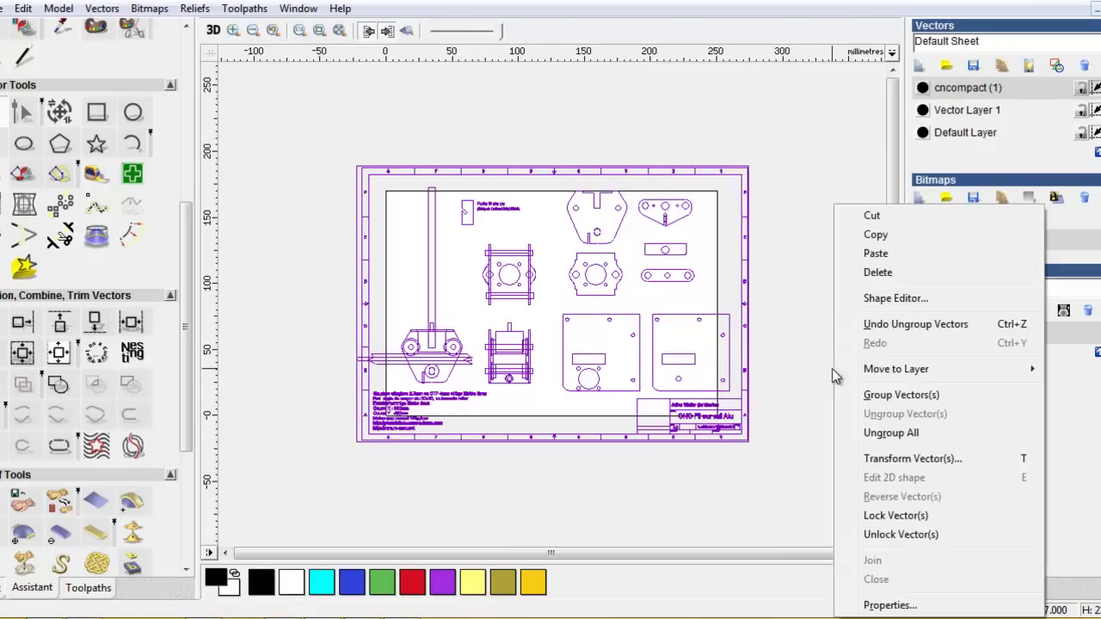
pyautogui.click(879, 435)
pyautogui.click(813, 317)
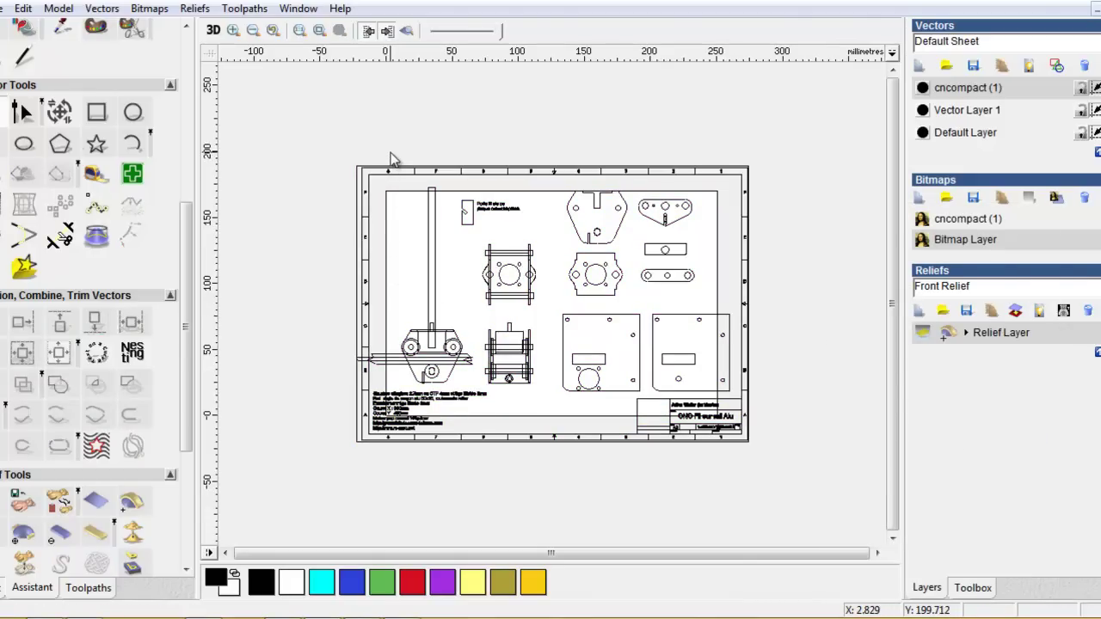
# - Box-select and copy the parts inside the drawing frame, then add Vector Layer 2
pyautogui.click(390, 361)
pyautogui.click(339, 352)
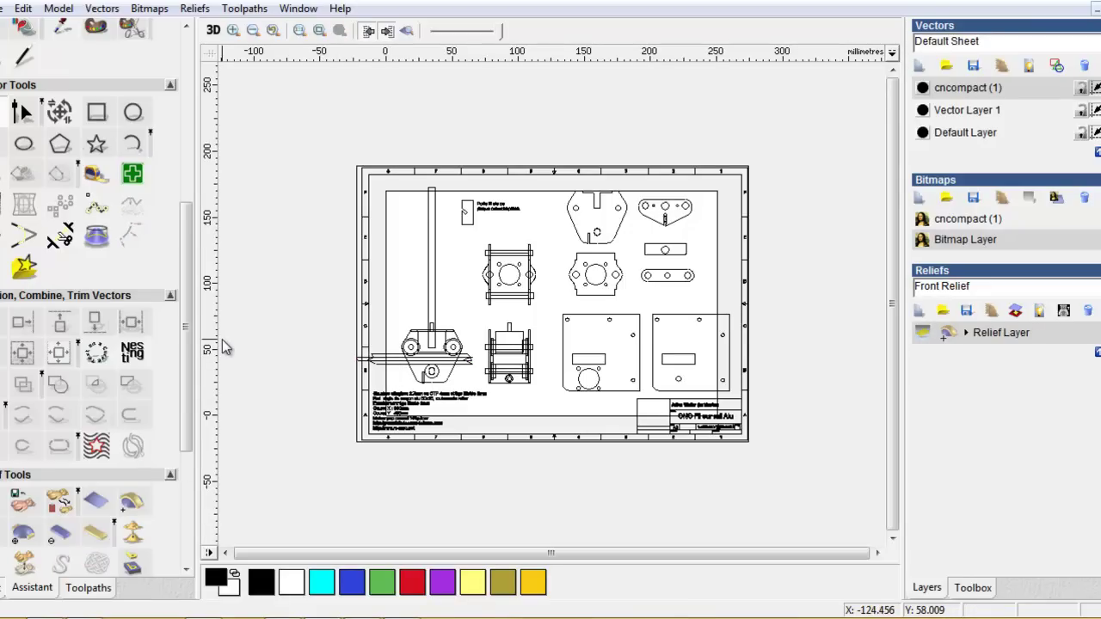
pyautogui.moveTo(392, 139)
pyautogui.mouseDown()
pyautogui.moveTo(553, 407)
pyautogui.moveTo(767, 405)
pyautogui.mouseUp()
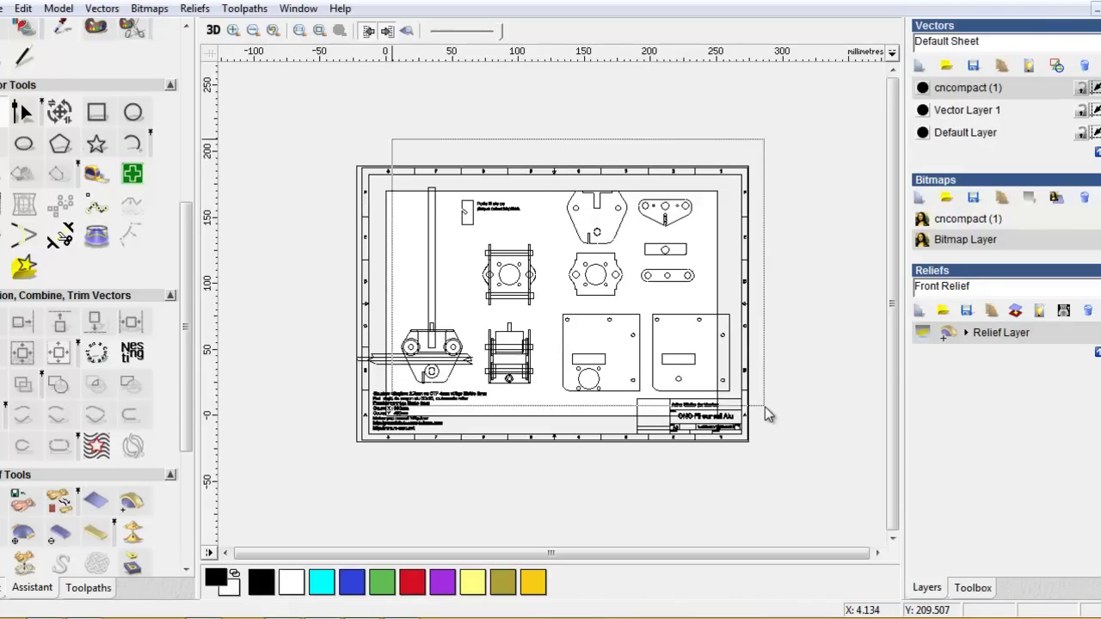
pyautogui.moveTo(765, 396); pyautogui.dragTo(766, 401)
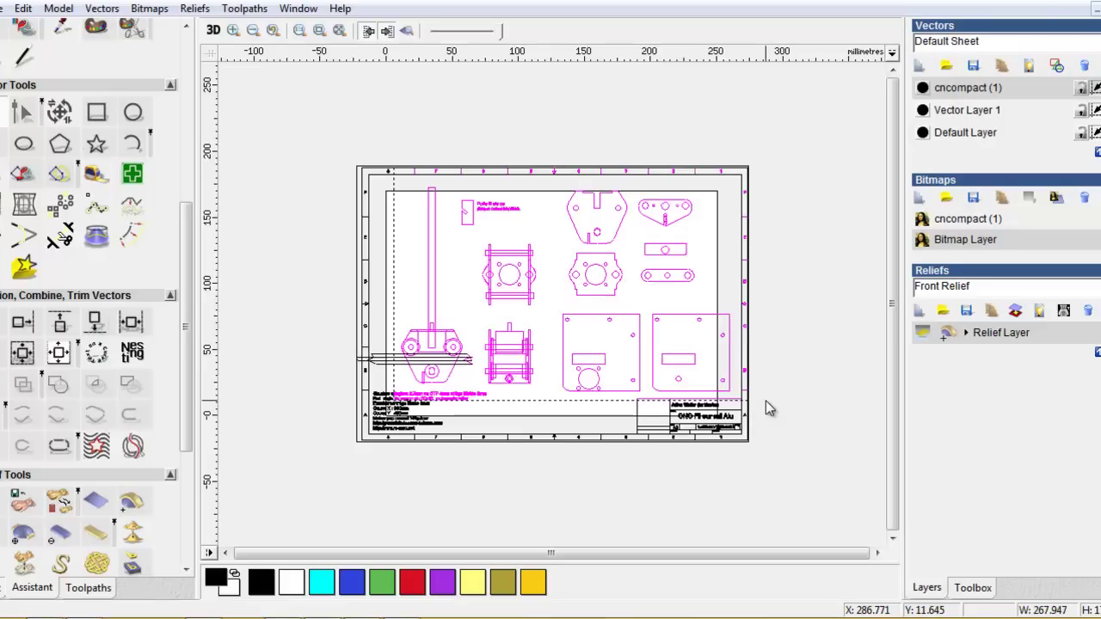
pyautogui.rightClick(808, 286)
pyautogui.click(853, 241)
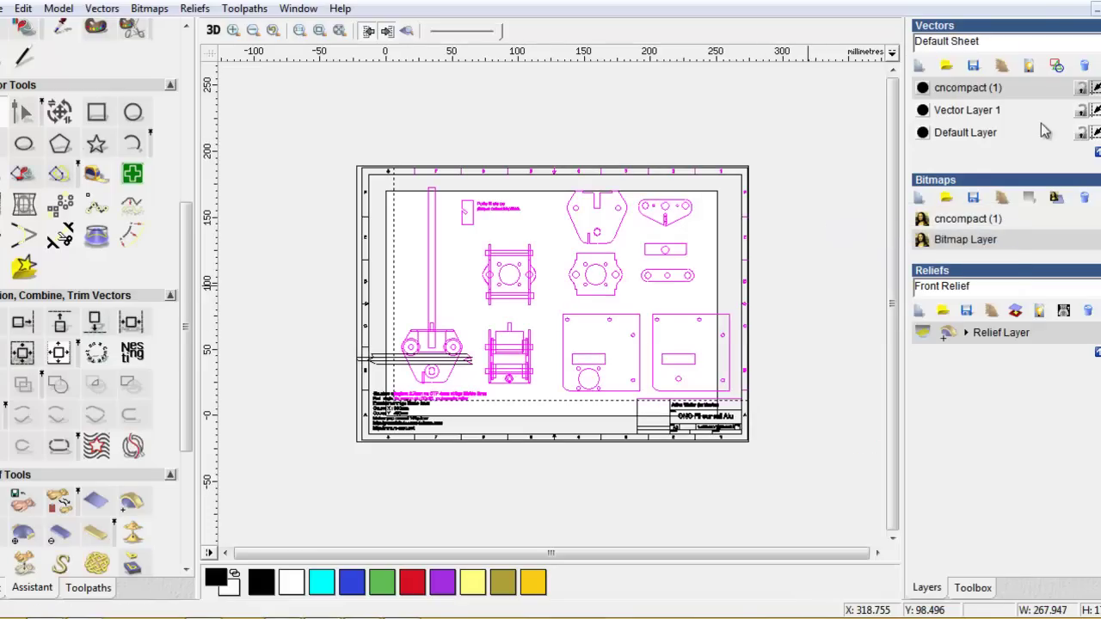
pyautogui.click(918, 65)
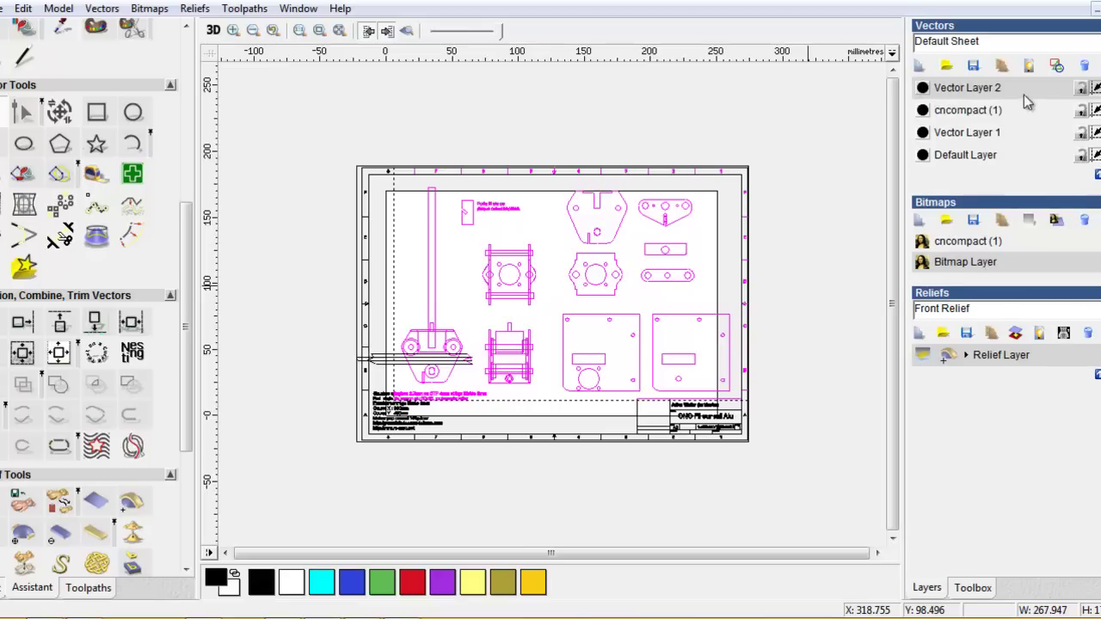
# - Paste the copied parts onto Vector Layer 2 and delete the bottom-left and top note text
pyautogui.rightClick(707, 104)
pyautogui.click(772, 155)
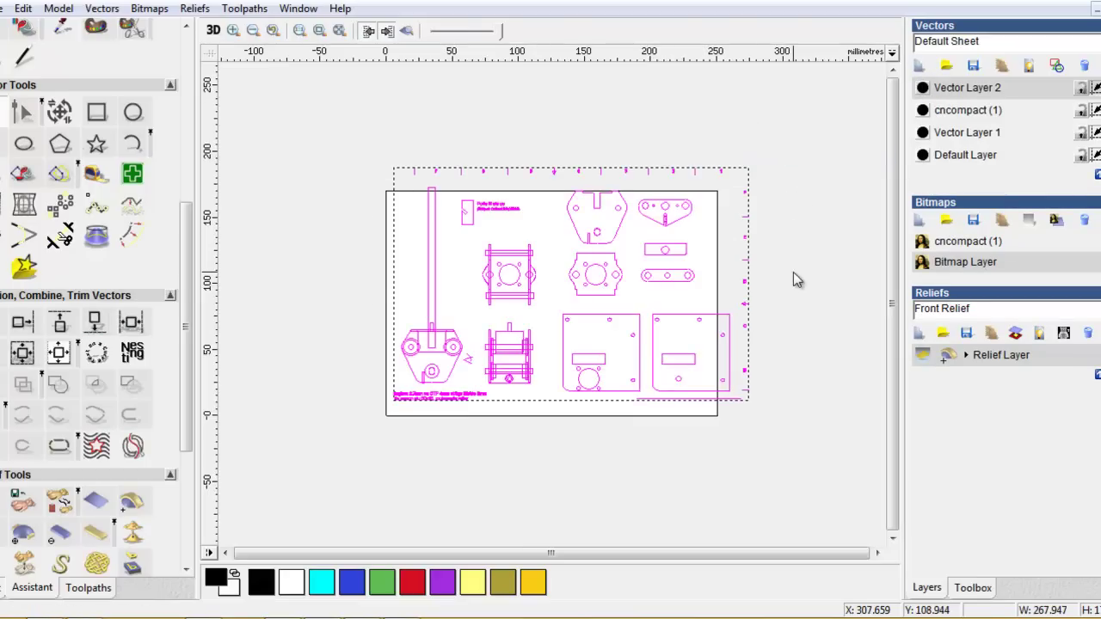
pyautogui.moveTo(369, 384); pyautogui.dragTo(499, 430)
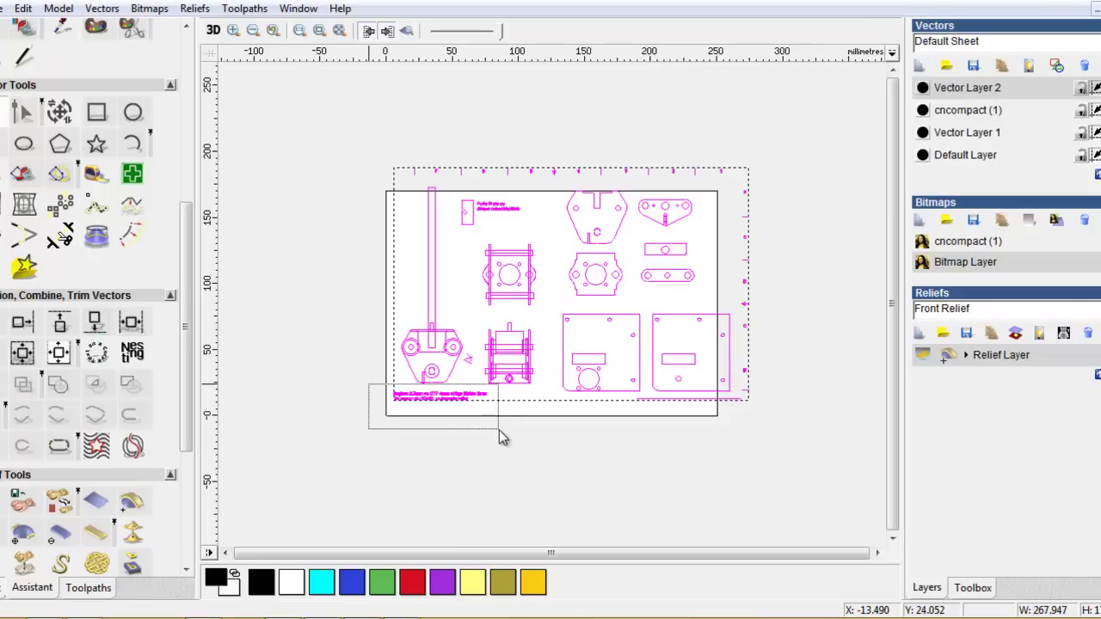
pyautogui.press('Delete')
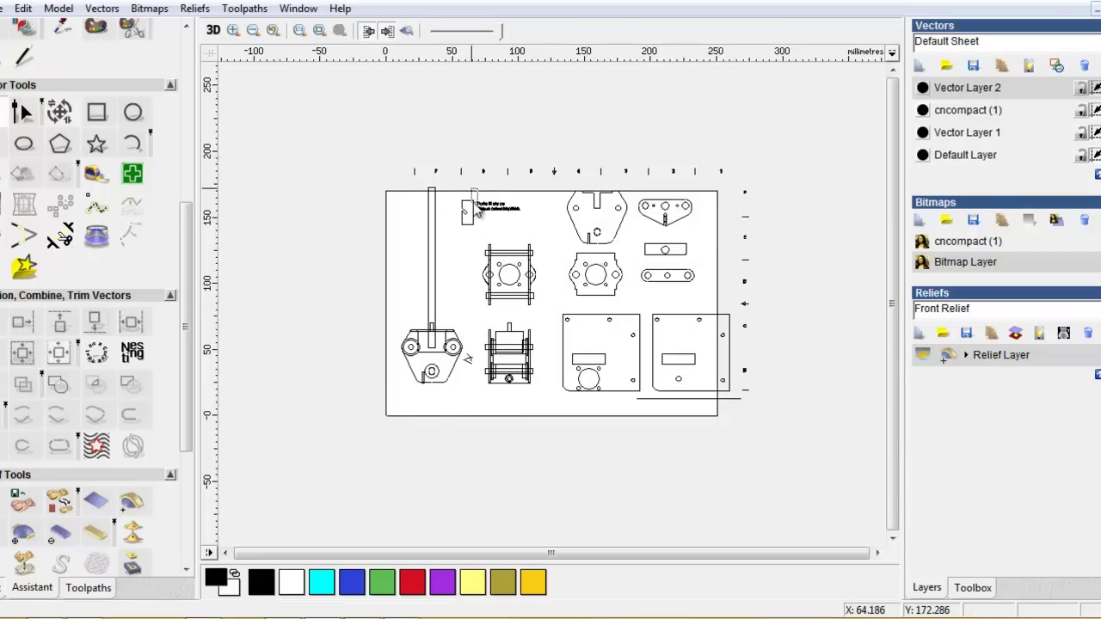
pyautogui.moveTo(478, 213); pyautogui.dragTo(523, 220)
pyautogui.press('Delete')
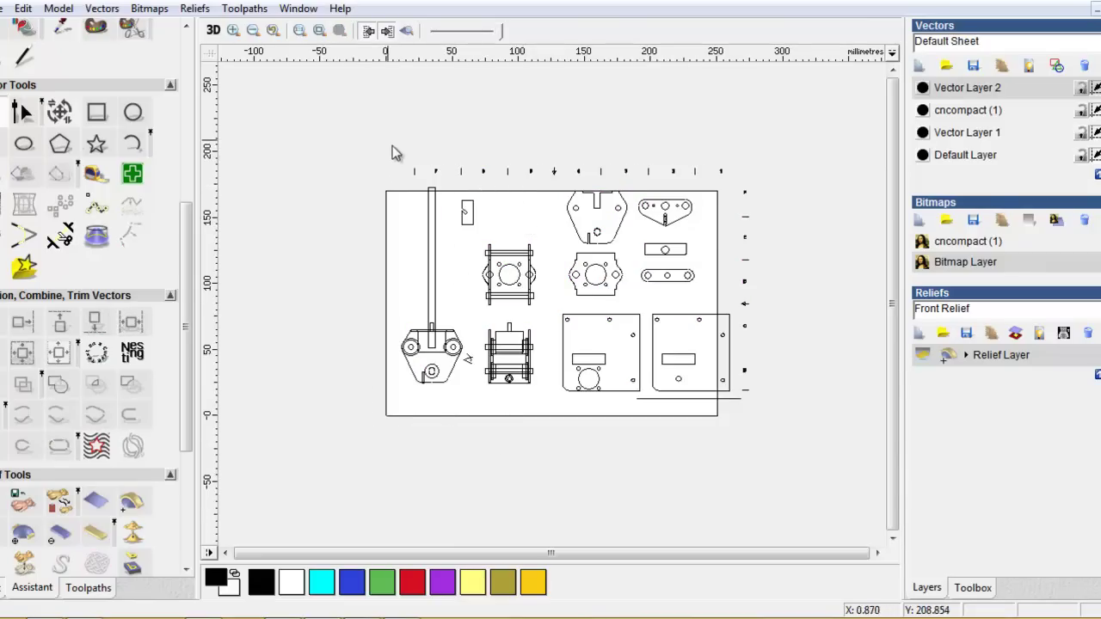
# - Delete the border tick marks and the stray line below the right plate
pyautogui.moveTo(392, 152)
pyautogui.mouseDown()
pyautogui.moveTo(758, 183)
pyautogui.moveTo(787, 434)
pyautogui.mouseUp()
pyautogui.press('Delete')
pyautogui.press('Delete')
pyautogui.click(735, 399)
pyautogui.press('Delete')
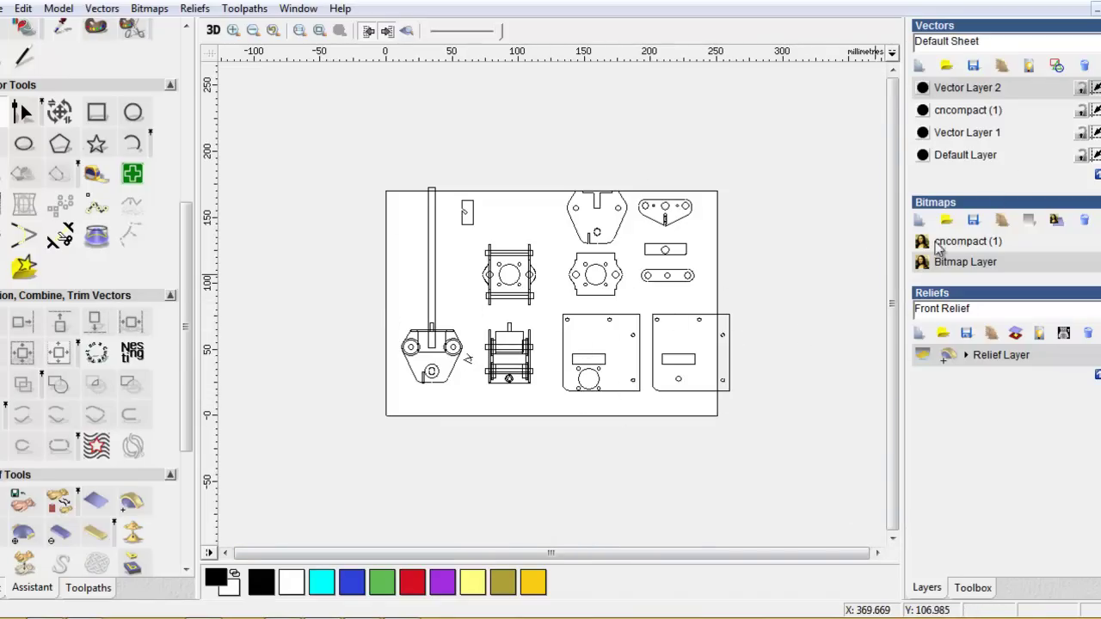
# - Select the right and left plate outlines and the top bracket's lines in turn
pyautogui.click(710, 315)
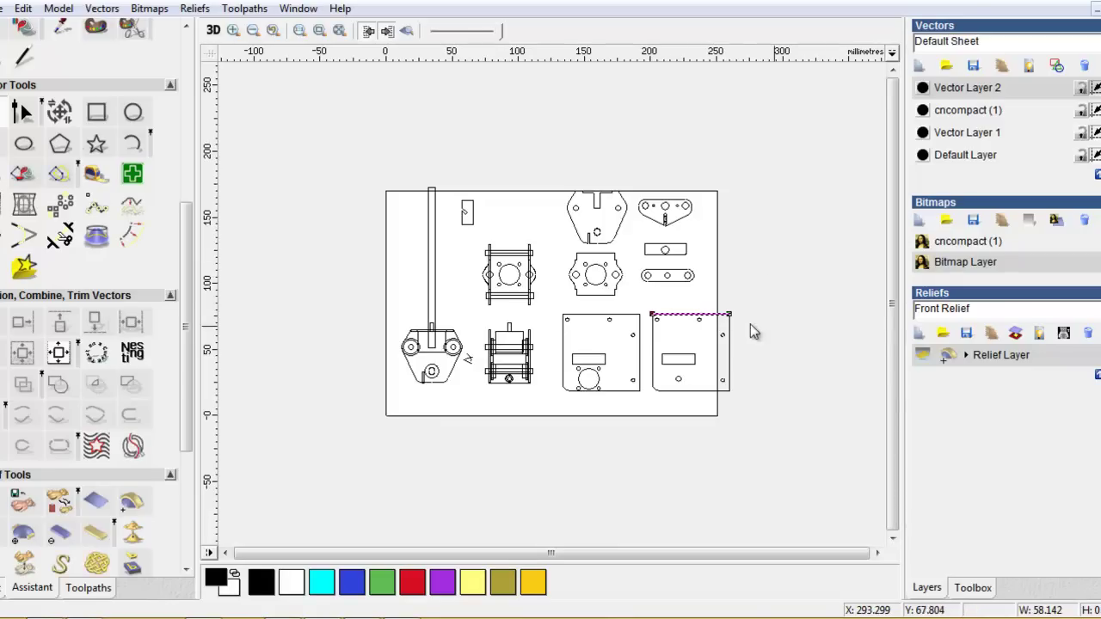
pyautogui.click(707, 390)
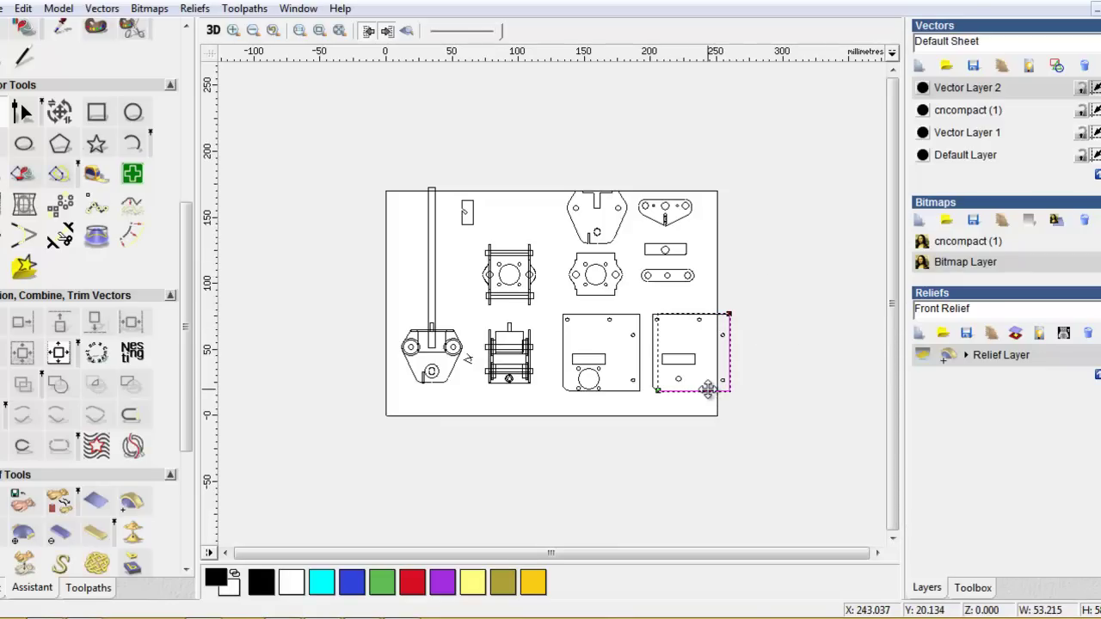
pyautogui.click(655, 361)
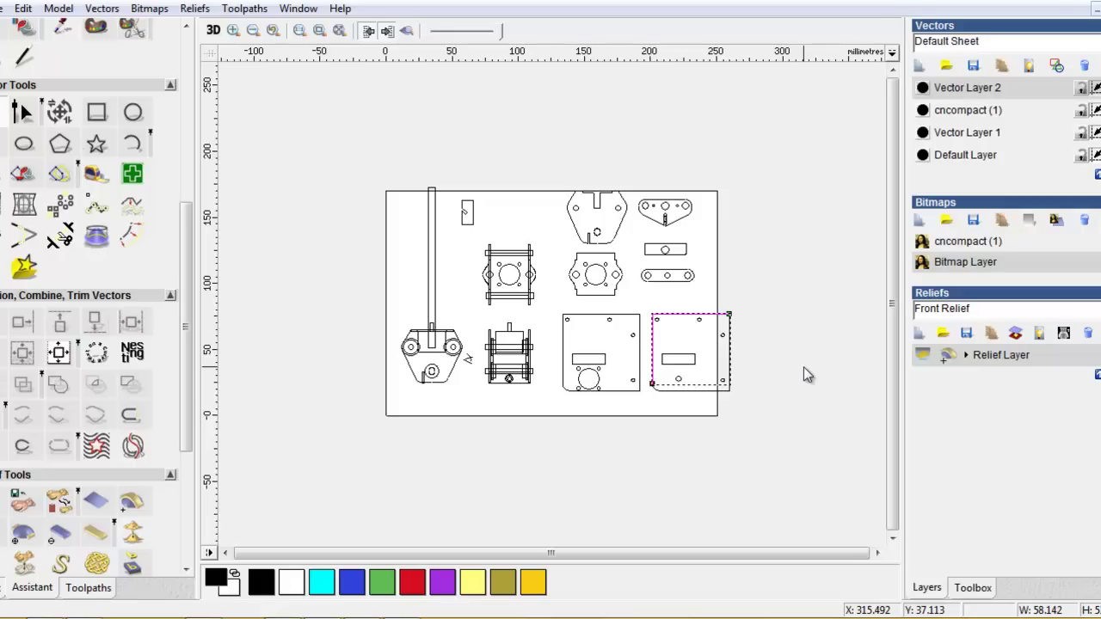
pyautogui.click(597, 316)
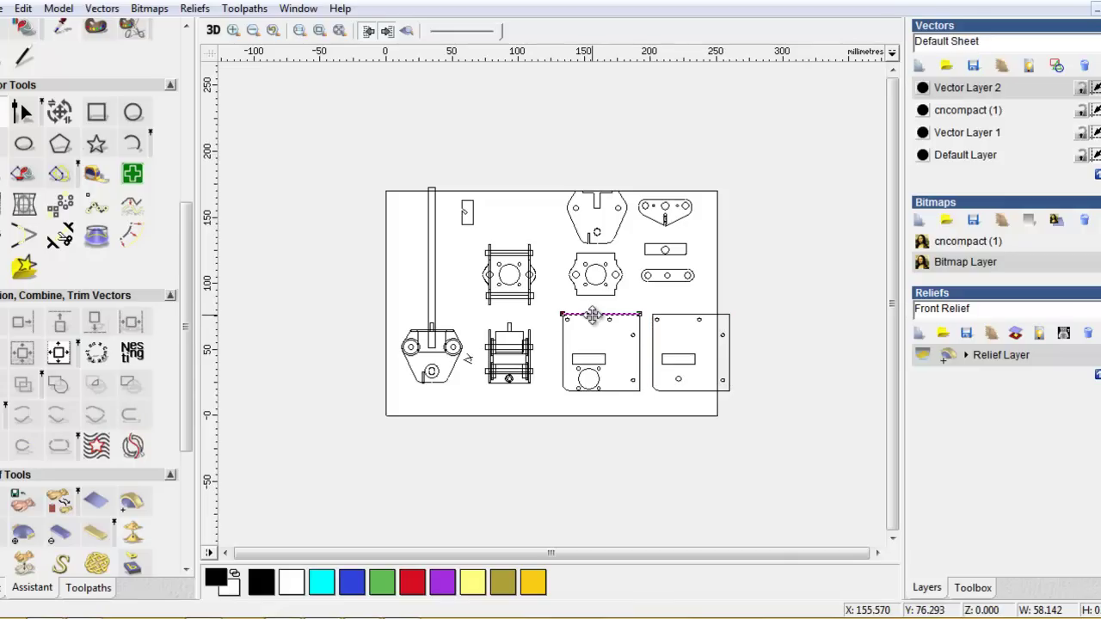
pyautogui.click(613, 389)
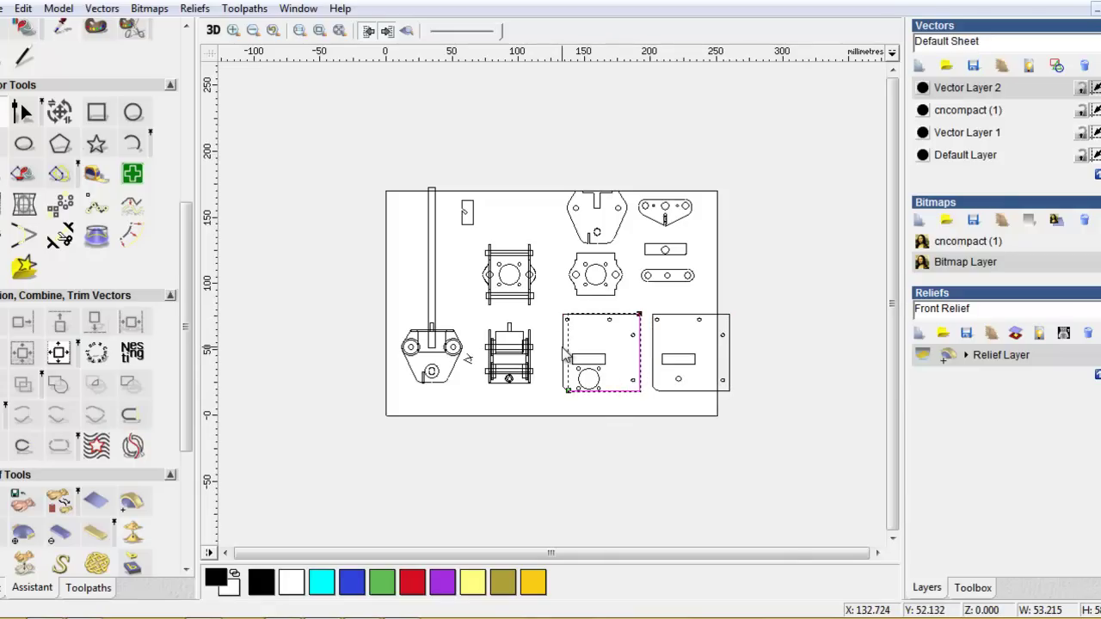
pyautogui.click(620, 228)
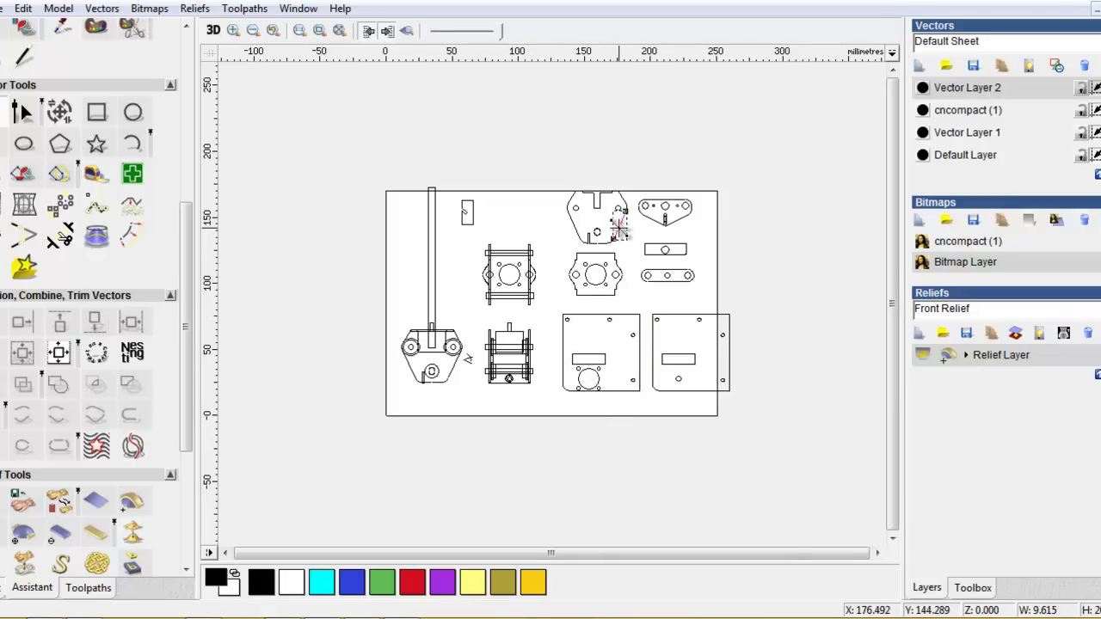
pyautogui.click(573, 225)
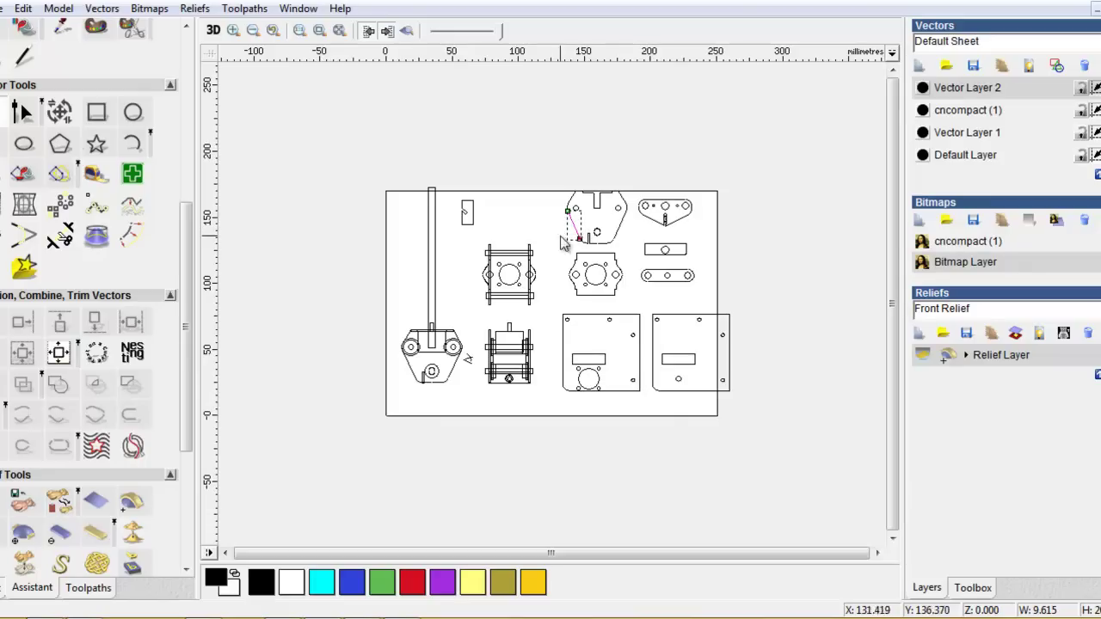
pyautogui.click(667, 221)
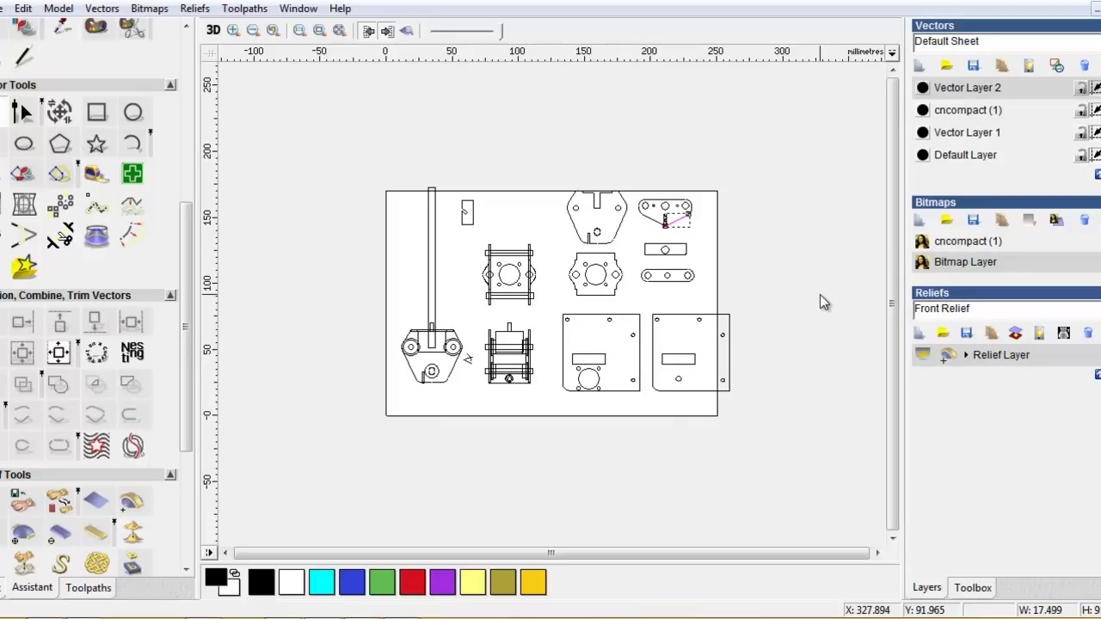
# - Box-select the top-middle bracket, zoom in, and pick out its right and bottom holes
pyautogui.moveTo(553, 179); pyautogui.dragTo(636, 256)
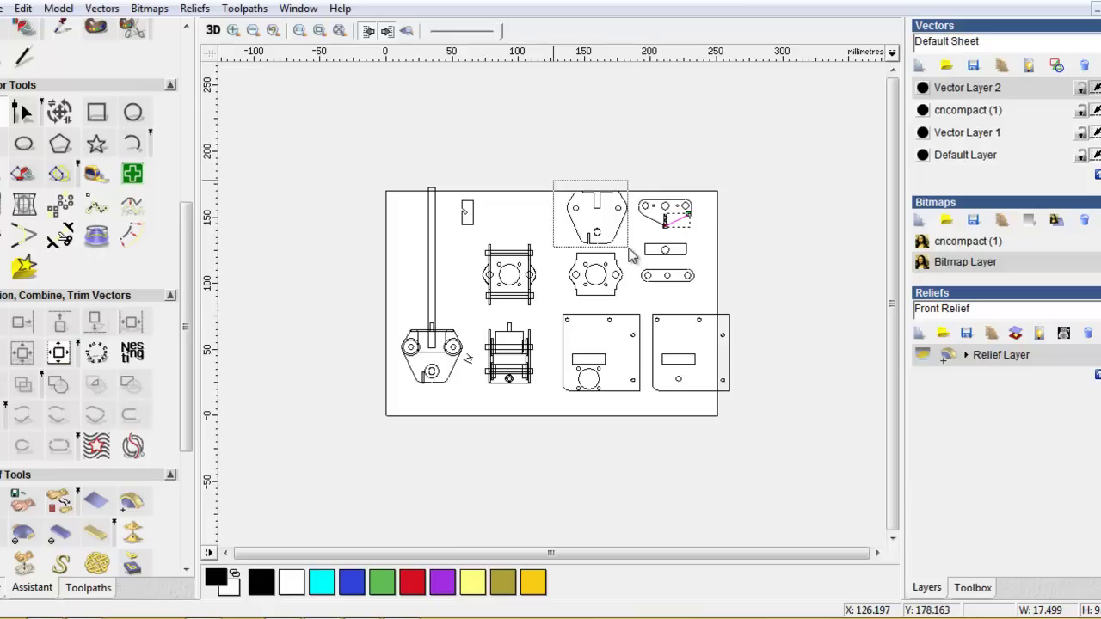
pyautogui.scroll(3, 637, 257)
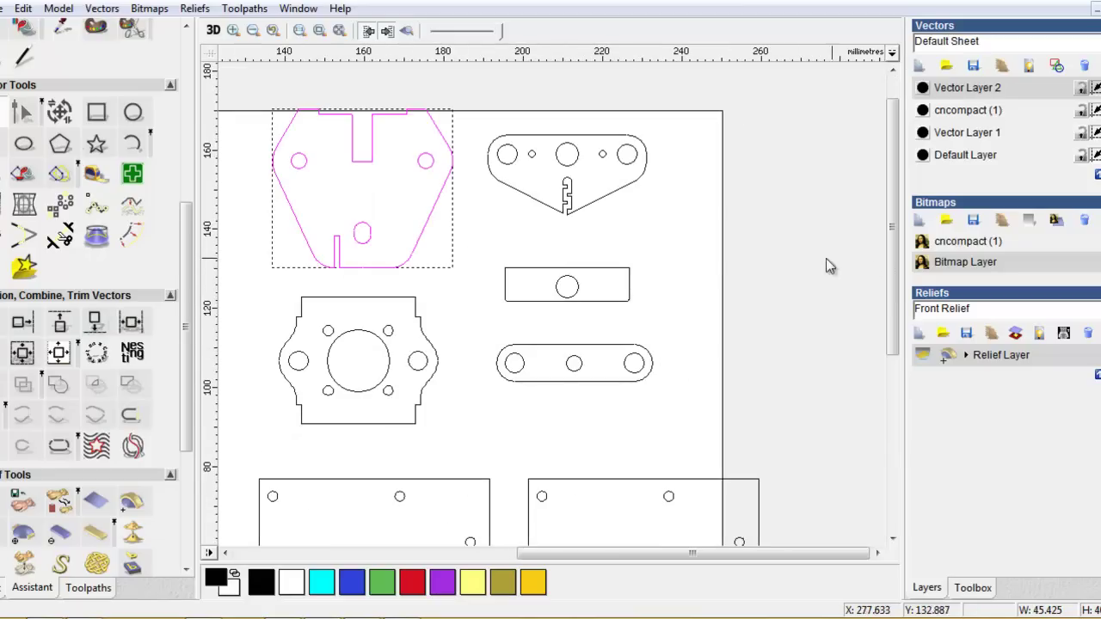
pyautogui.moveTo(891, 258); pyautogui.dragTo(896, 222)
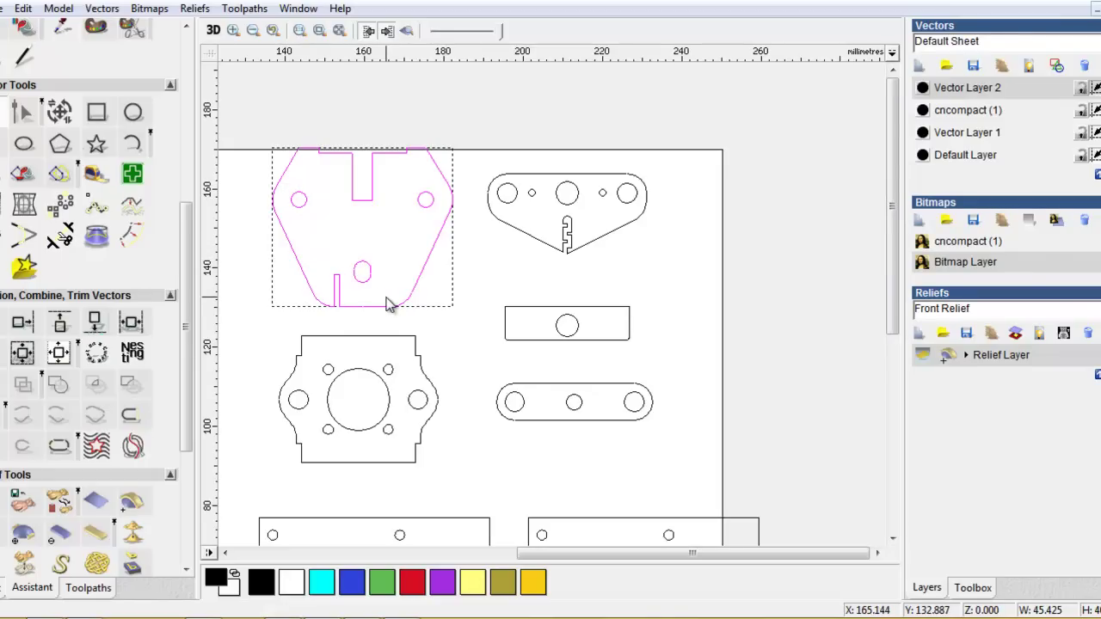
pyautogui.click(379, 281)
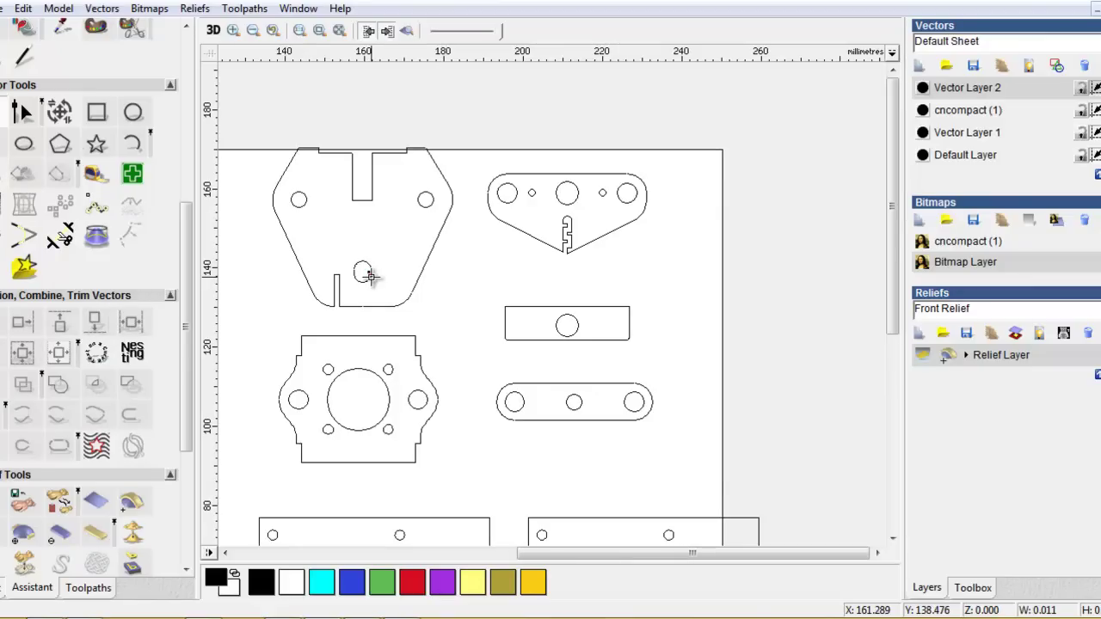
pyautogui.moveTo(410, 179); pyautogui.dragTo(445, 224)
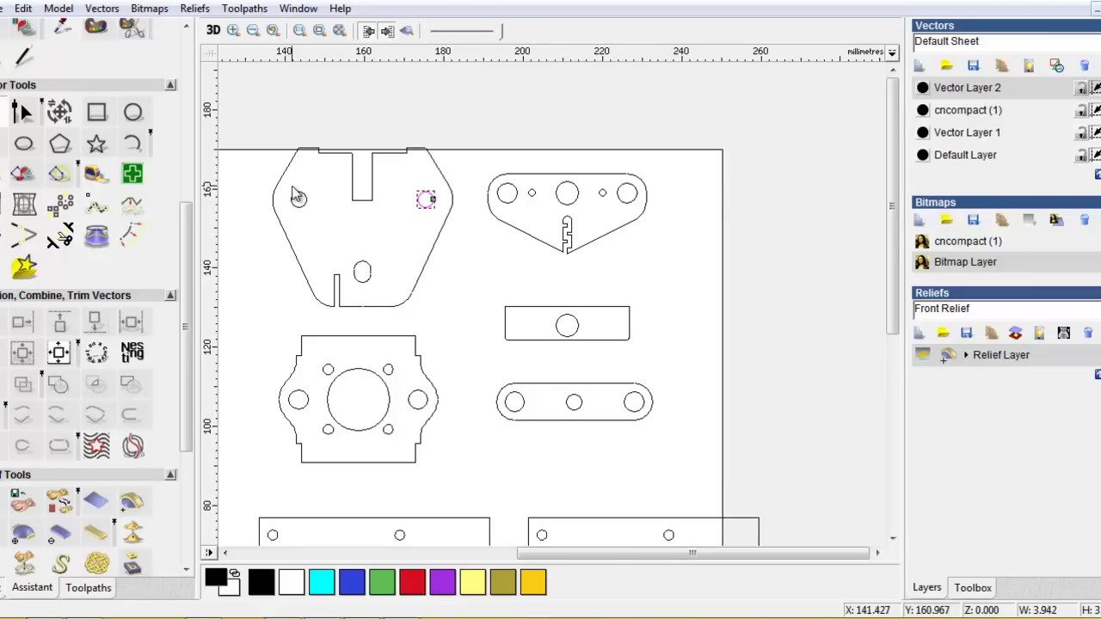
pyautogui.moveTo(348, 249); pyautogui.dragTo(400, 310)
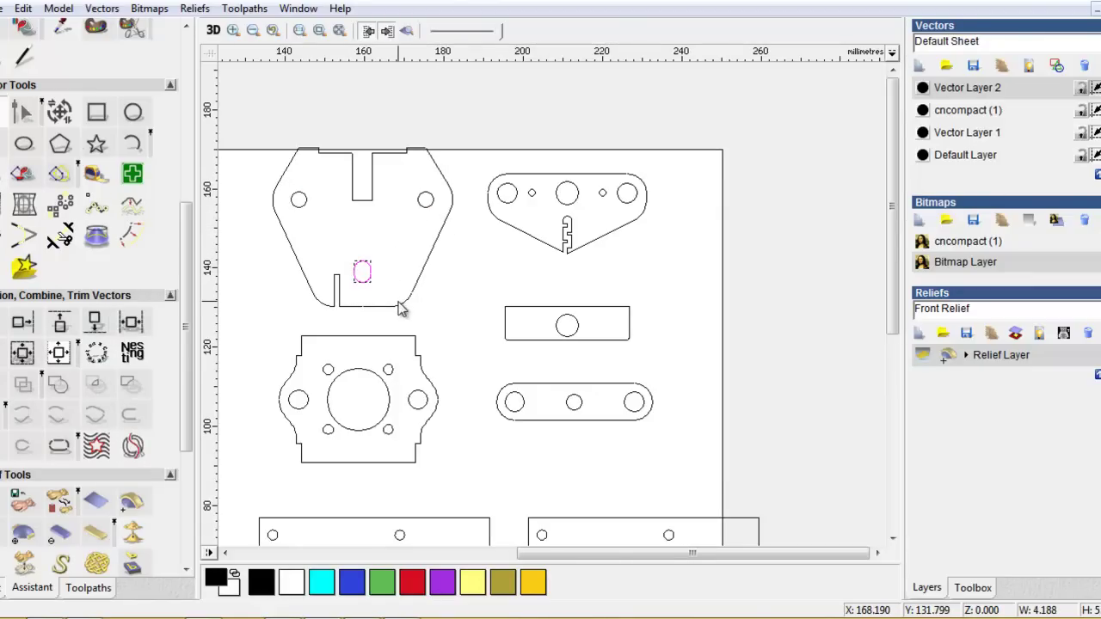
pyautogui.moveTo(268, 127)
pyautogui.mouseDown()
pyautogui.moveTo(388, 309)
pyautogui.moveTo(457, 321)
pyautogui.mouseUp()
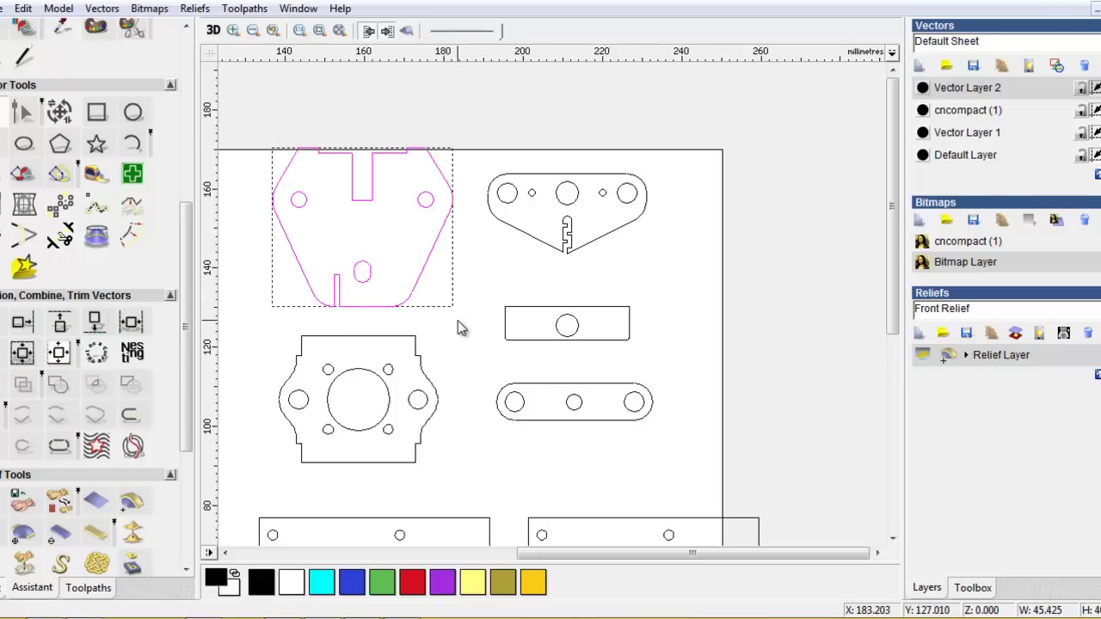
pyautogui.moveTo(406, 179); pyautogui.dragTo(442, 220)
pyautogui.moveTo(348, 249); pyautogui.dragTo(396, 311)
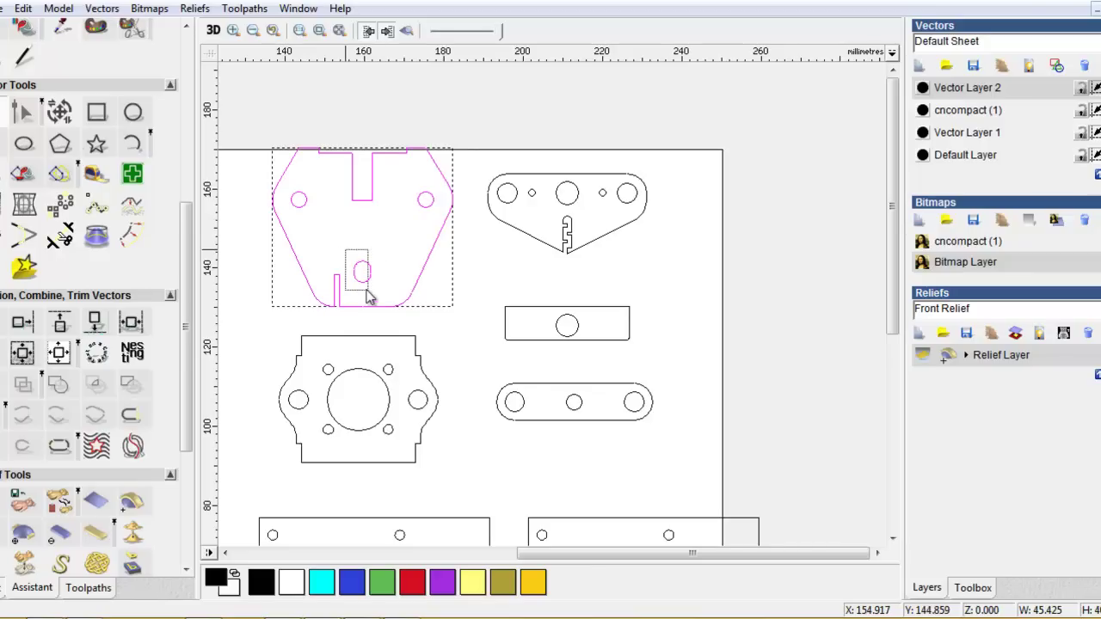
pyautogui.moveTo(364, 270); pyautogui.dragTo(392, 308)
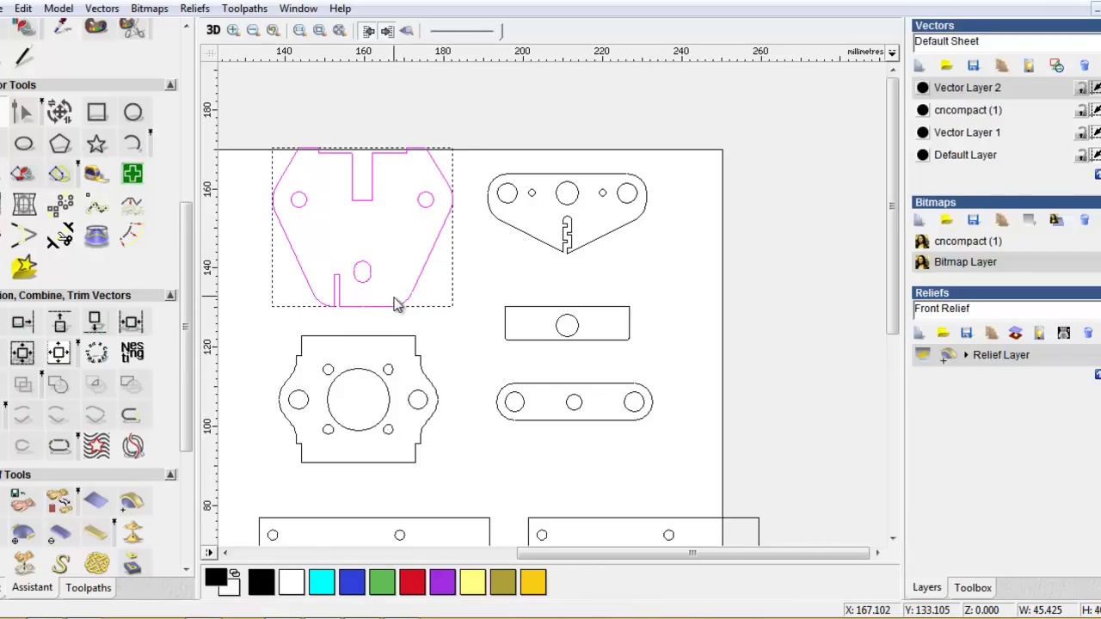
# - Join the lower-right diagonal edge with the short upper-right piece using Join Vectors By Moving Ends
pyautogui.click(403, 287)
pyautogui.click(418, 278)
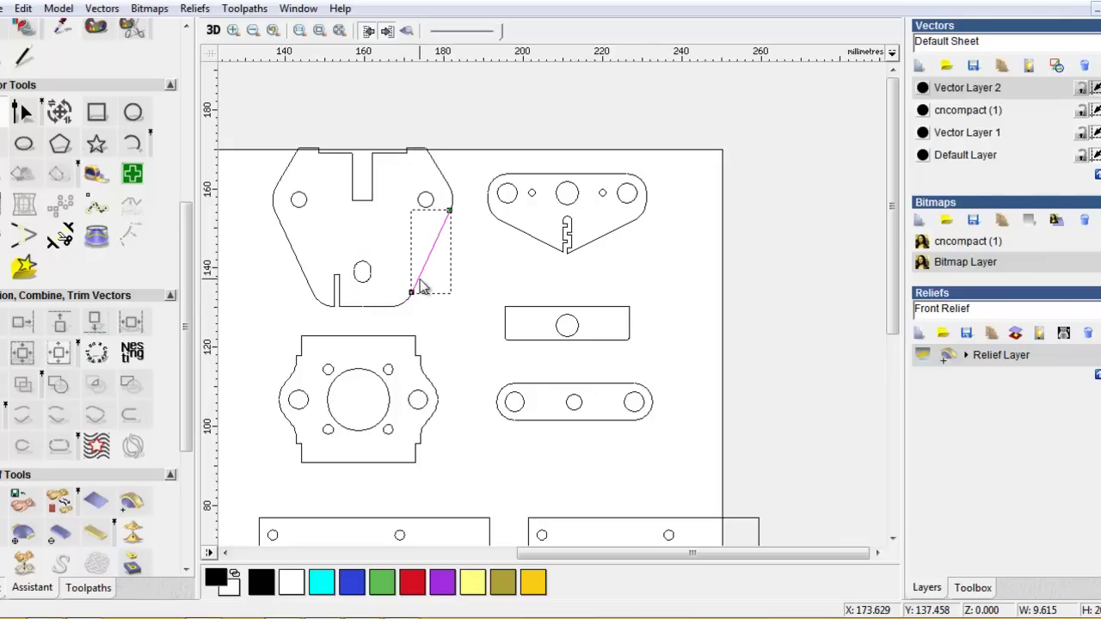
pyautogui.keyDown('shift'); pyautogui.click(448, 184); pyautogui.keyUp('shift')
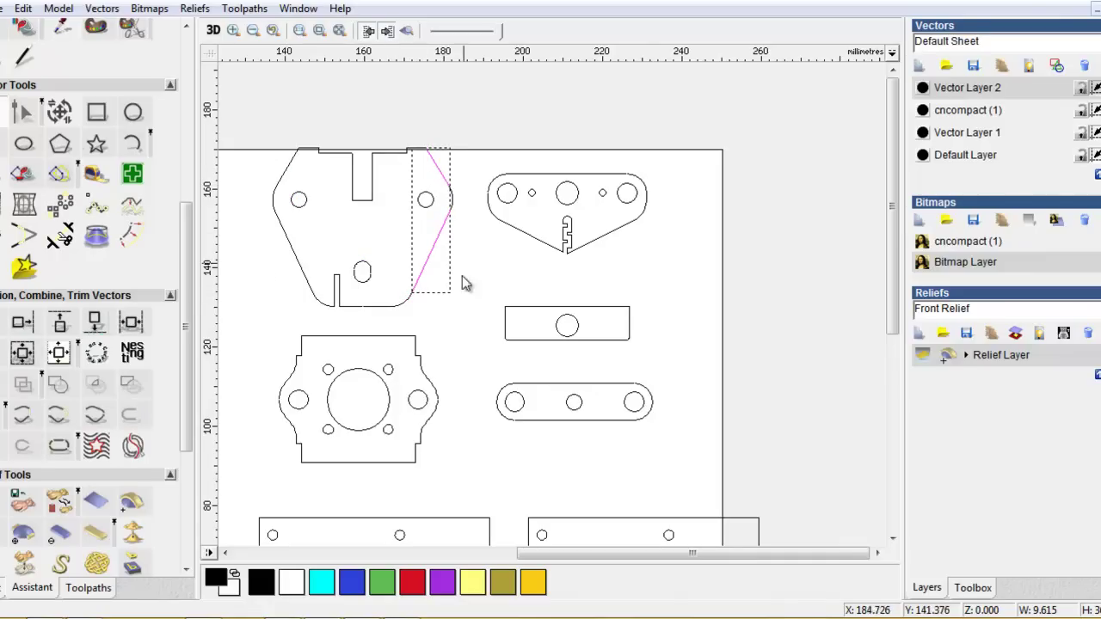
pyautogui.click(469, 216)
pyautogui.click(449, 198)
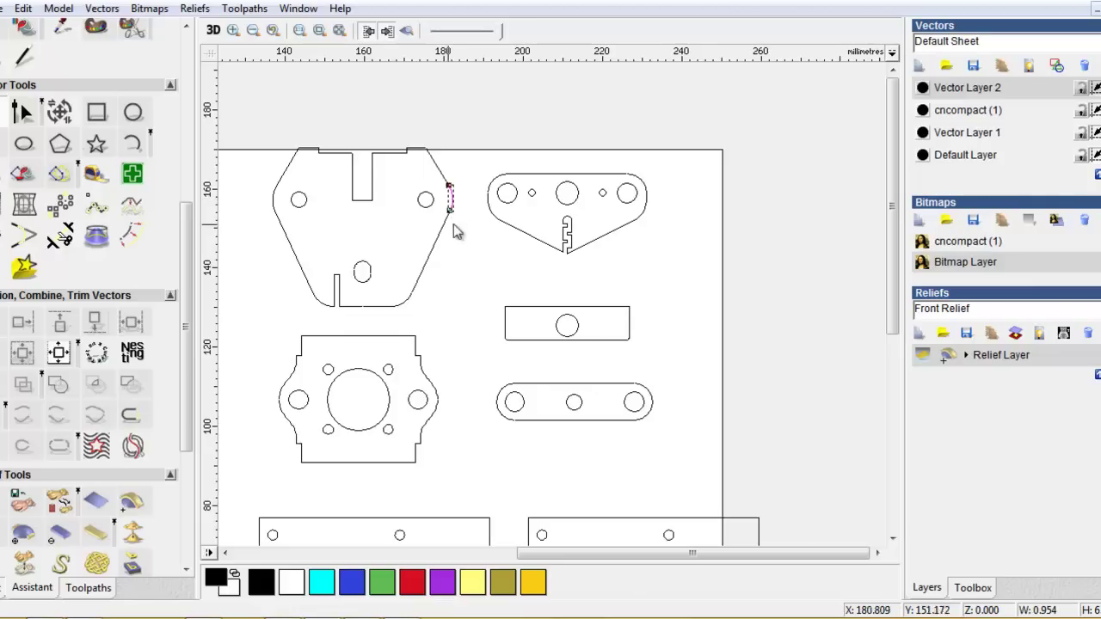
pyautogui.click(437, 246)
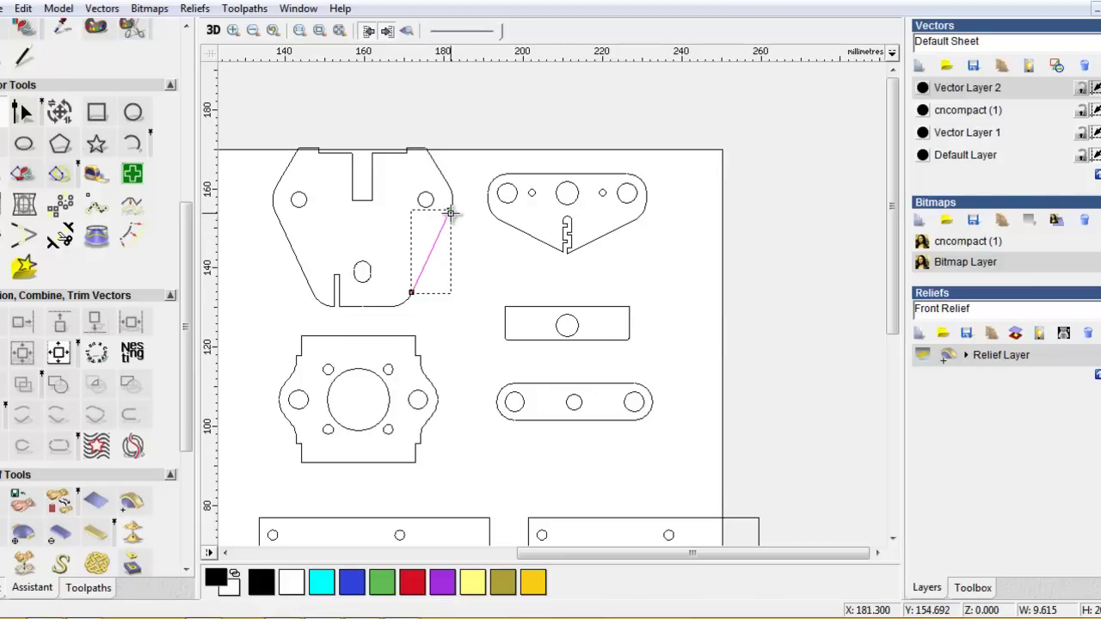
pyautogui.keyDown('shift'); pyautogui.click(450, 201); pyautogui.keyUp('shift')
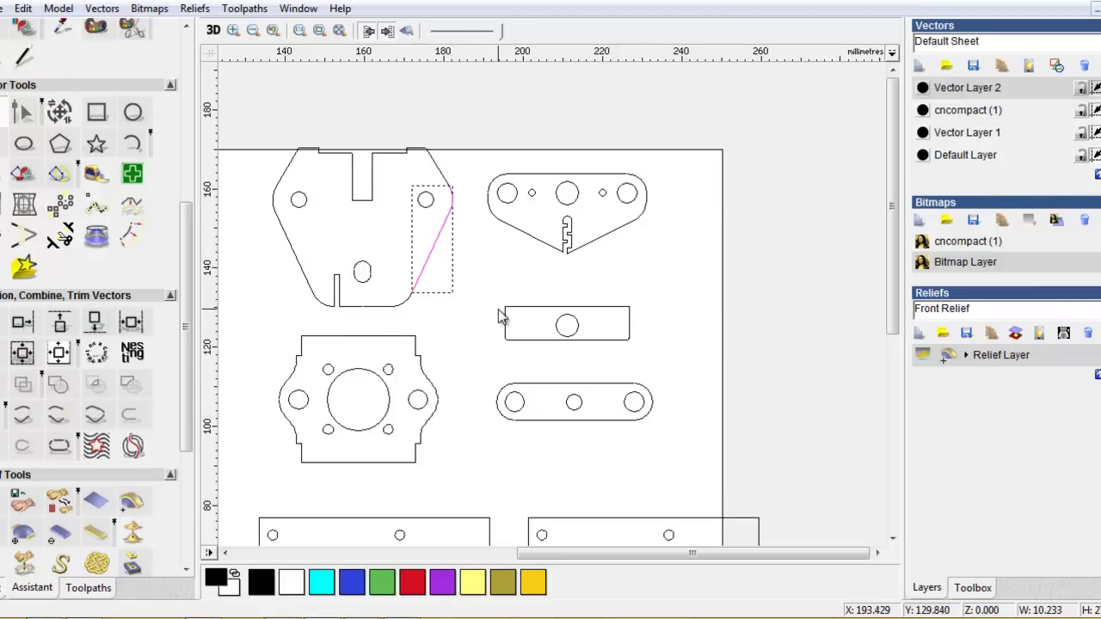
pyautogui.click(96, 416)
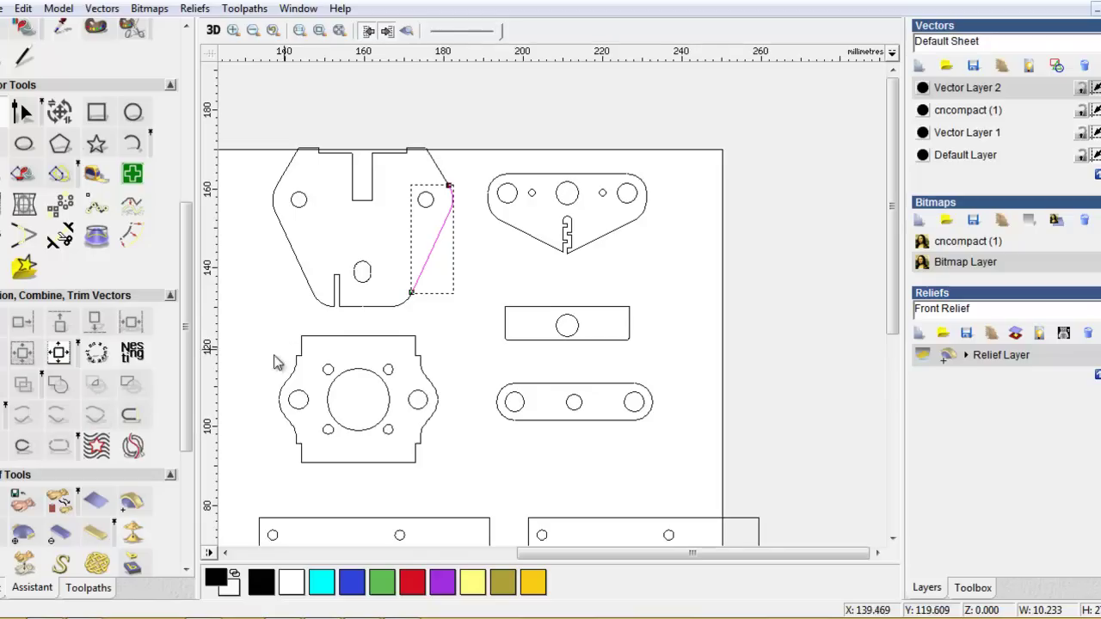
# - Join the next upper edge piece and the short top segment, then zoom into the top corner
pyautogui.click(440, 171)
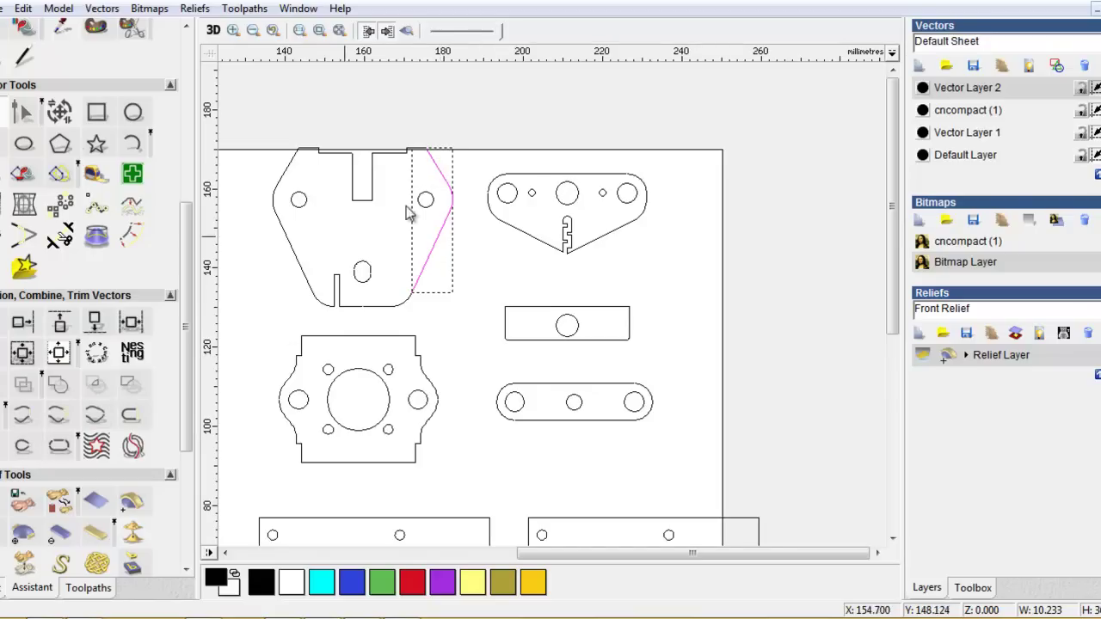
pyautogui.click(101, 419)
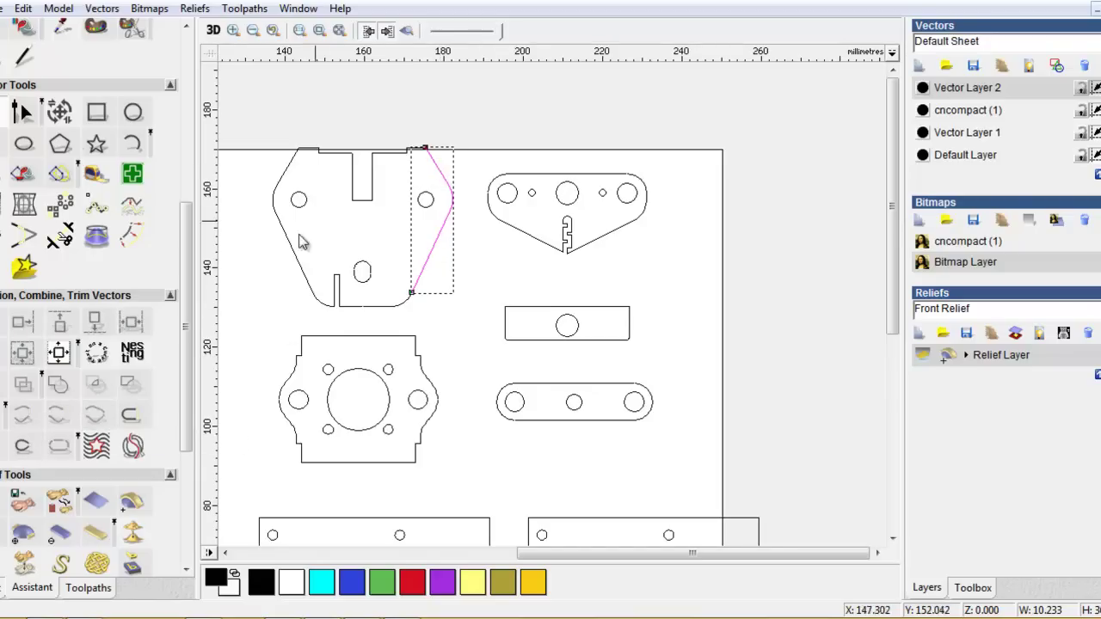
pyautogui.click(418, 154)
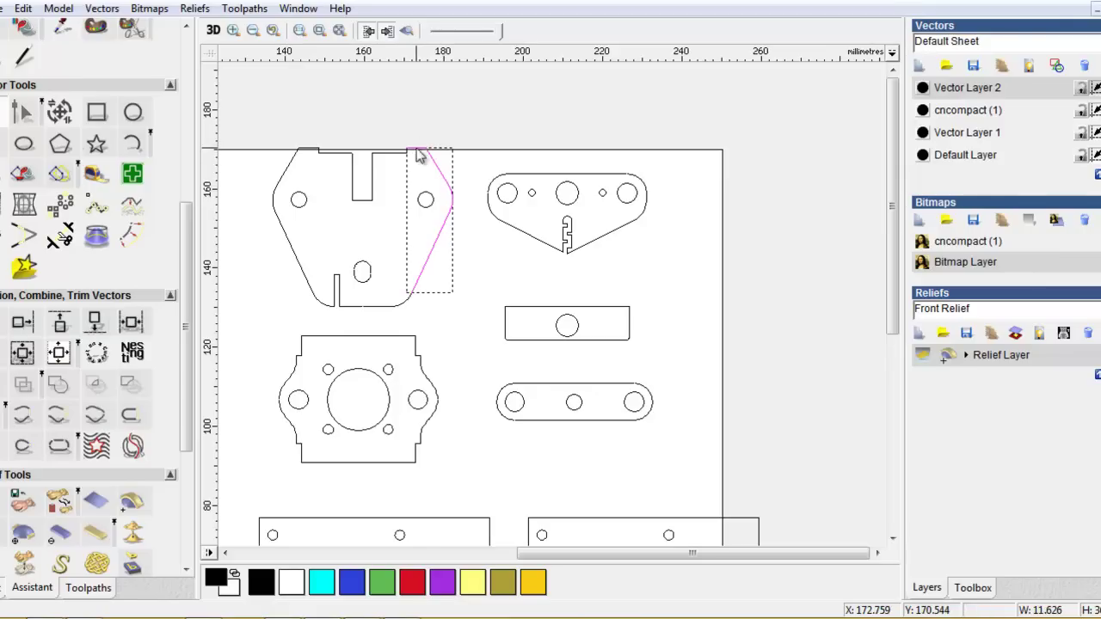
pyautogui.click(95, 420)
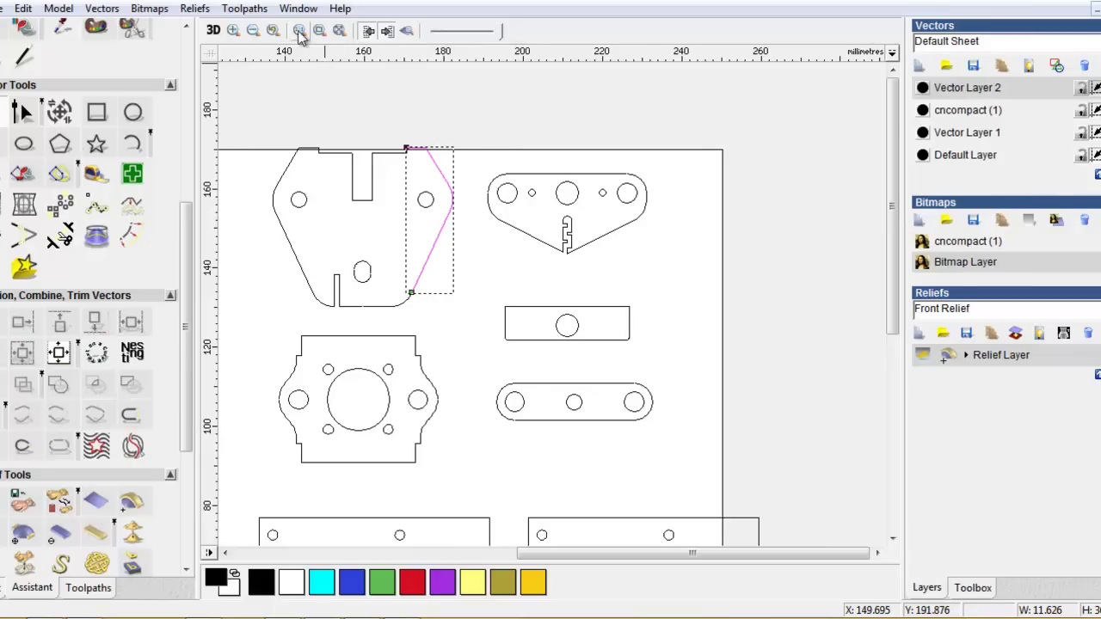
pyautogui.click(243, 32)
pyautogui.moveTo(394, 141); pyautogui.dragTo(415, 169)
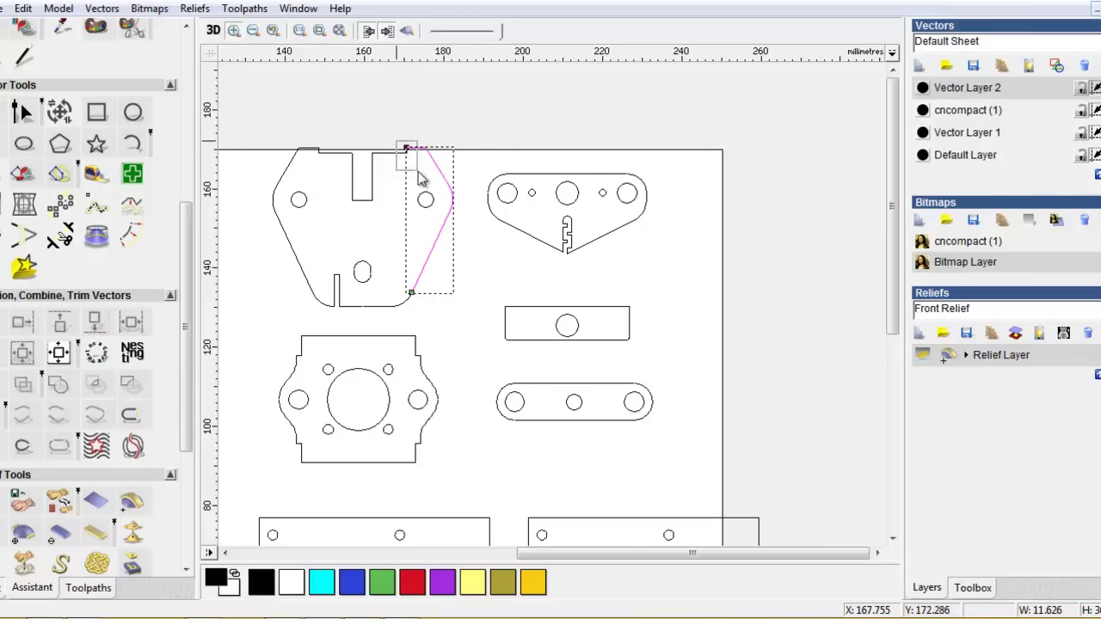
pyautogui.keyDown('shift'); pyautogui.click(548, 214); pyautogui.keyUp('shift')
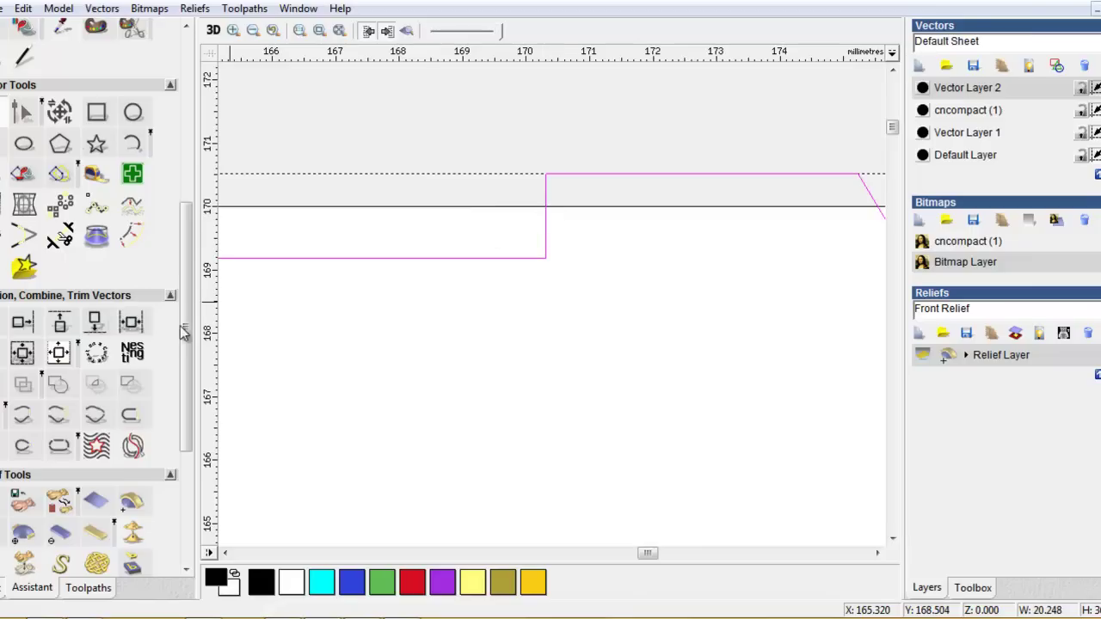
# - Join the top-edge pieces and both sides of the slot into the outline
pyautogui.press('F3')
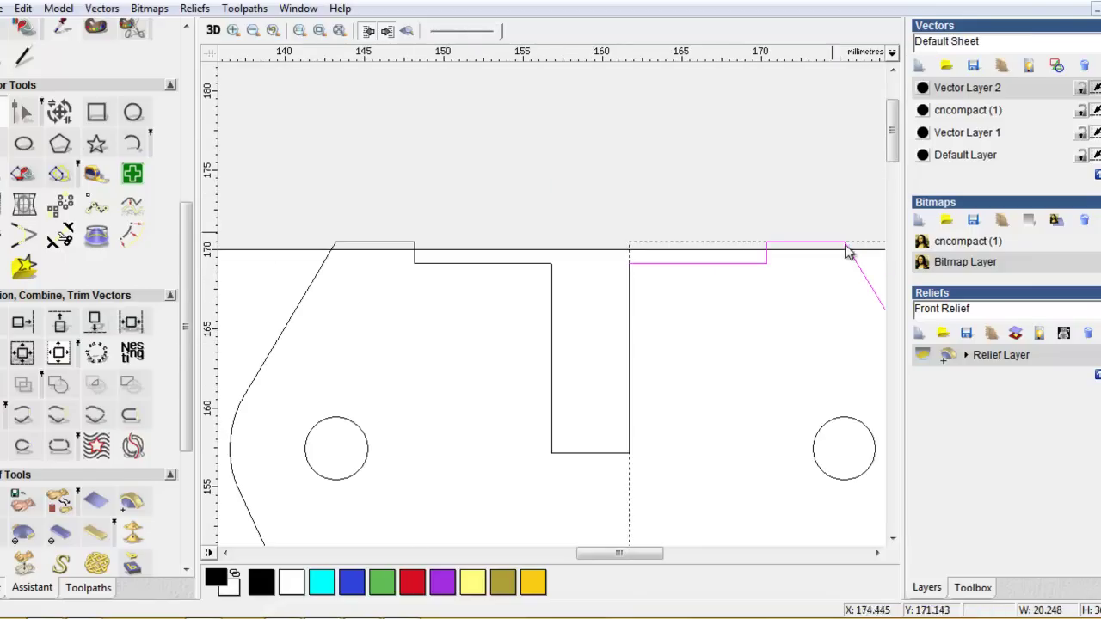
pyautogui.click(94, 415)
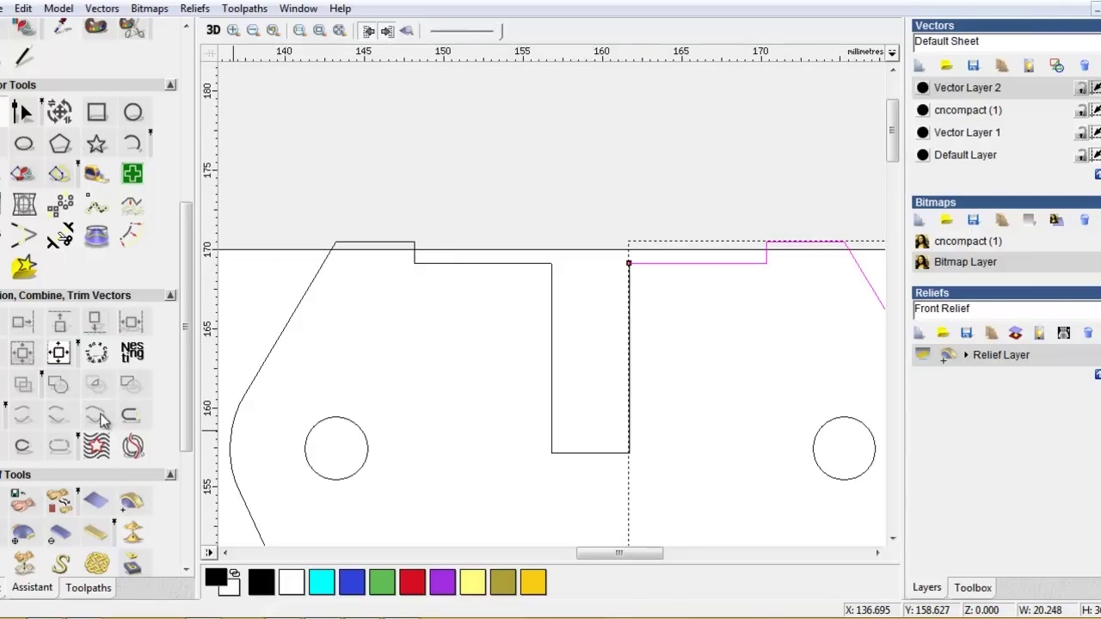
pyautogui.keyDown('shift'); pyautogui.click(629, 405); pyautogui.keyUp('shift')
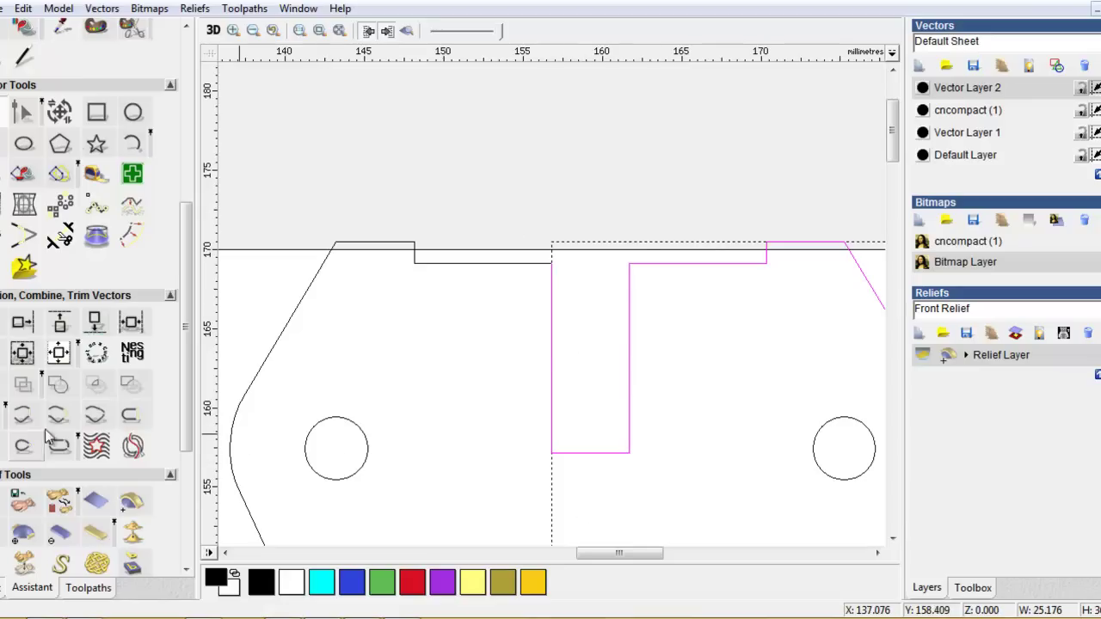
pyautogui.click(96, 415)
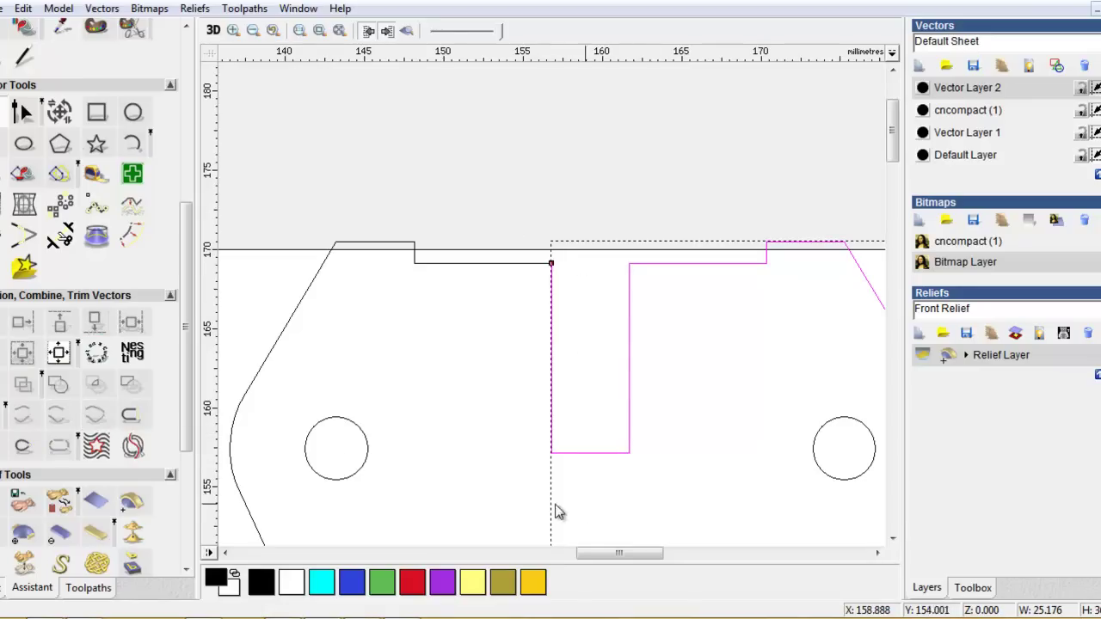
pyautogui.keyDown('shift'); pyautogui.click(489, 263); pyautogui.keyUp('shift')
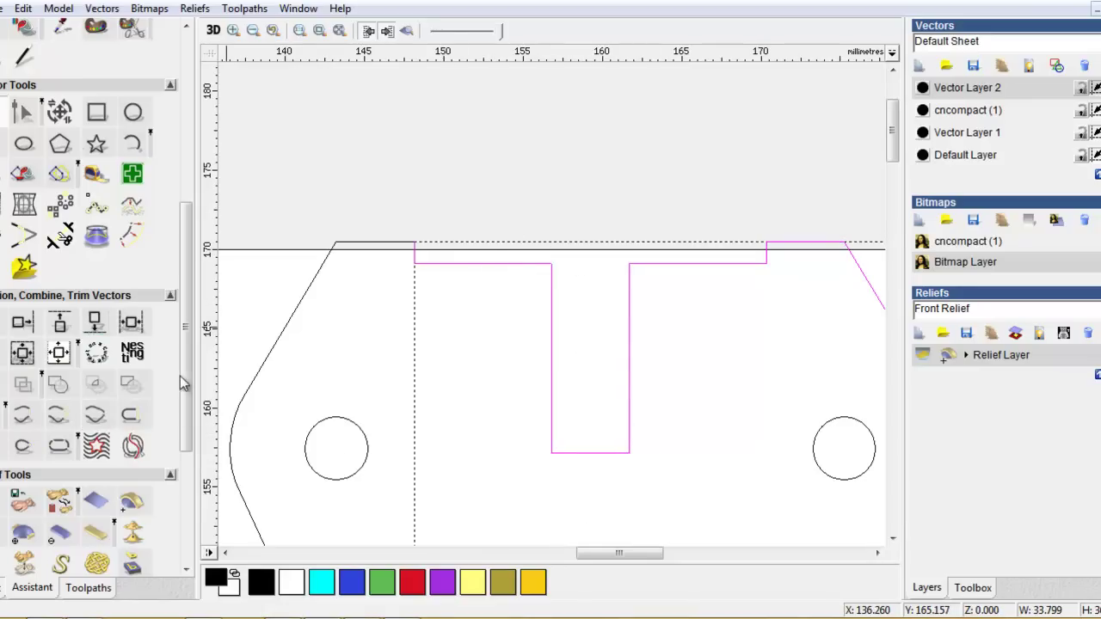
pyautogui.click(94, 417)
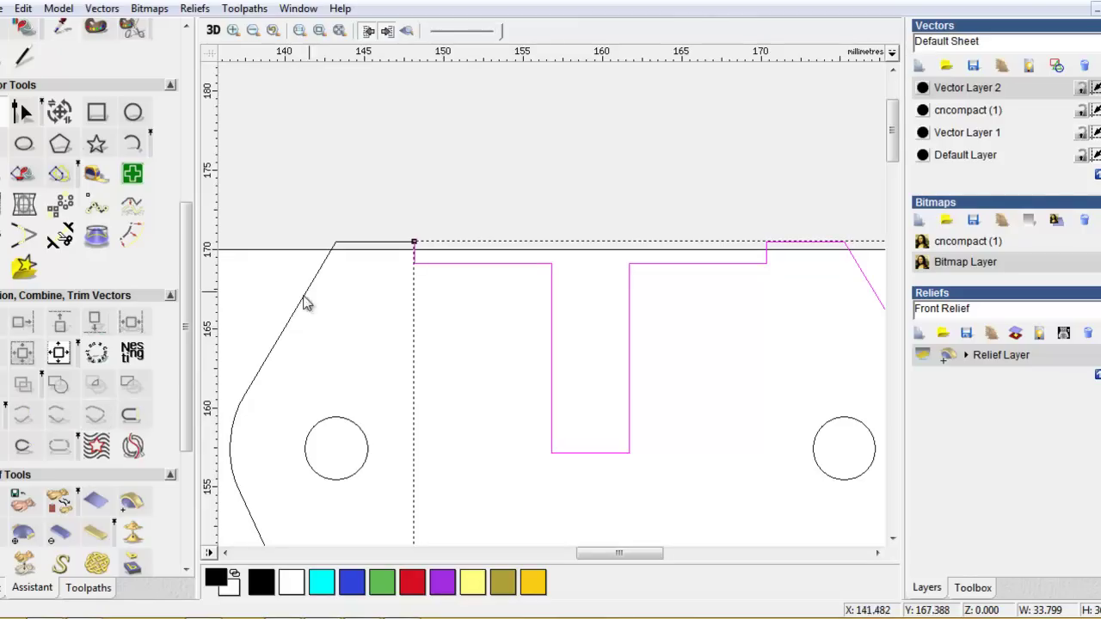
# - Join the slanted left edge onto the top outline vector
pyautogui.keyDown('shift'); pyautogui.click(370, 242); pyautogui.keyUp('shift')
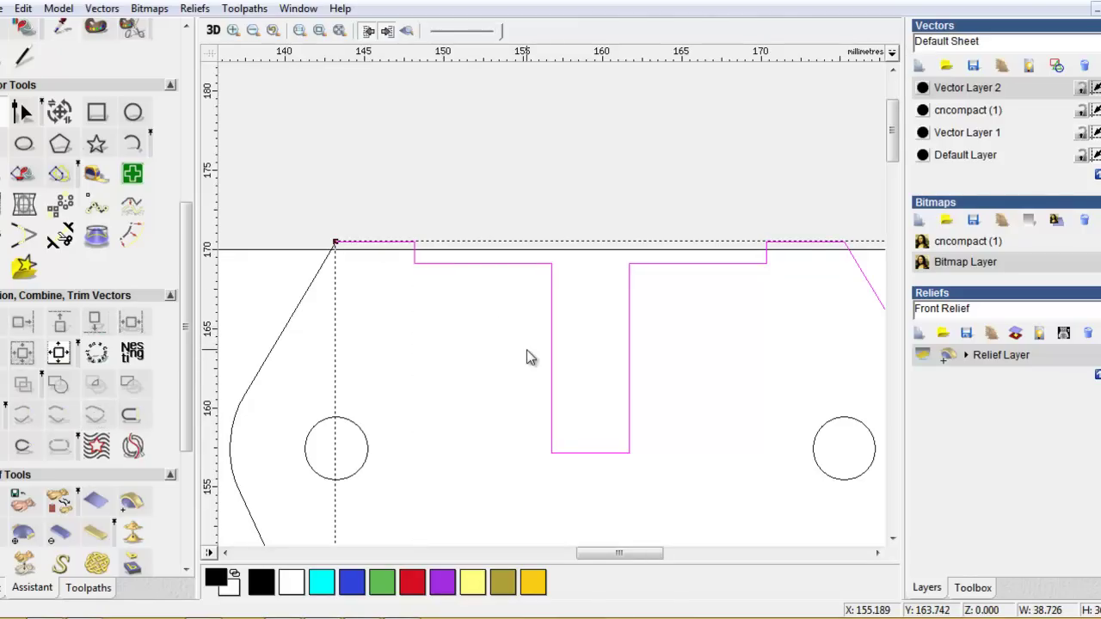
pyautogui.click(286, 331)
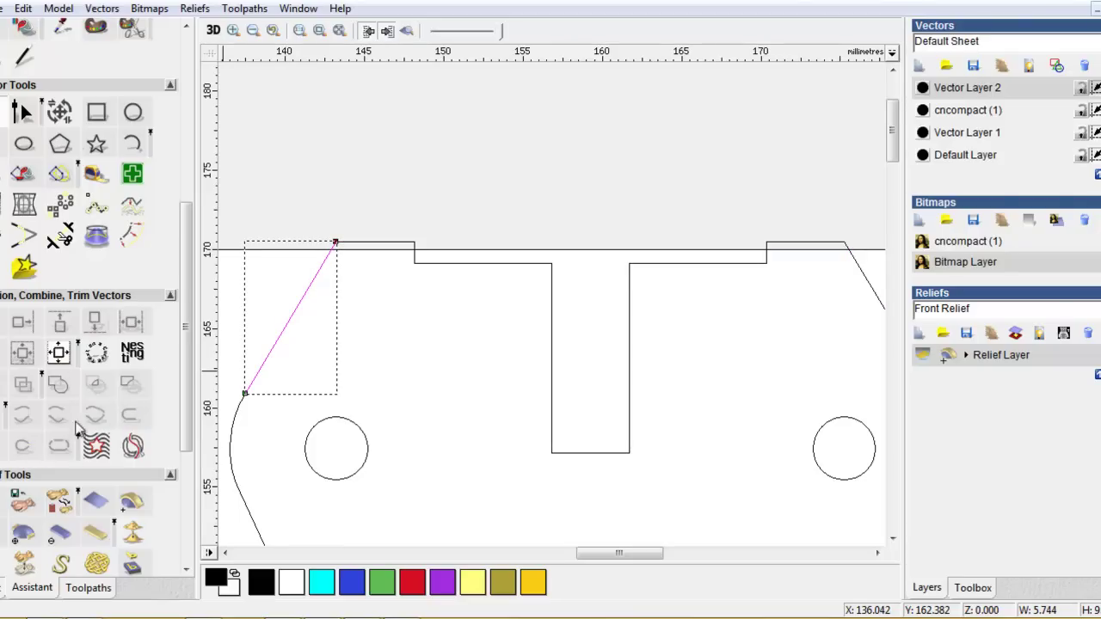
pyautogui.click(485, 263)
pyautogui.keyDown('shift'); pyautogui.click(311, 279); pyautogui.keyUp('shift')
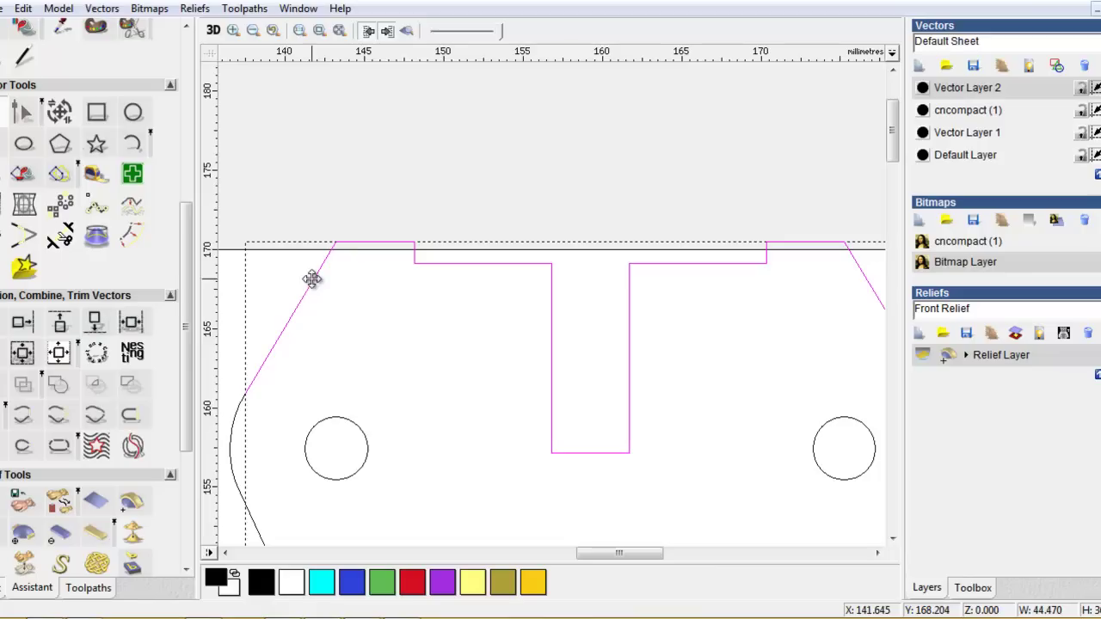
pyautogui.click(93, 417)
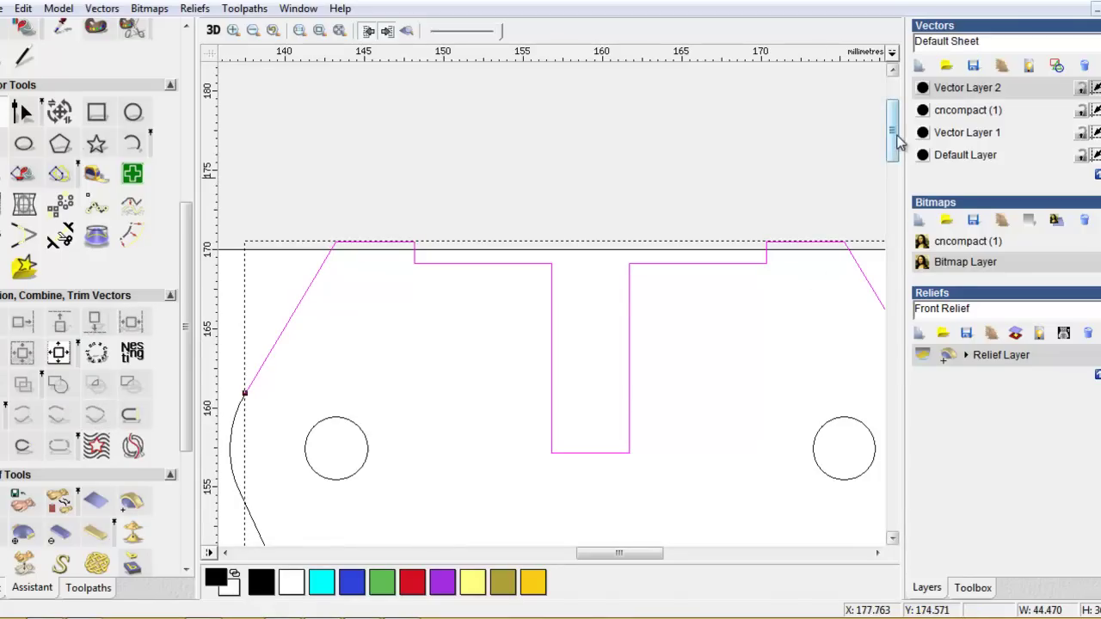
pyautogui.moveTo(895, 134); pyautogui.dragTo(894, 177)
# - Join the left slant, the left arc and the notch rectangle onto the outline
pyautogui.keyDown('shift'); pyautogui.click(289, 308); pyautogui.keyUp('shift')
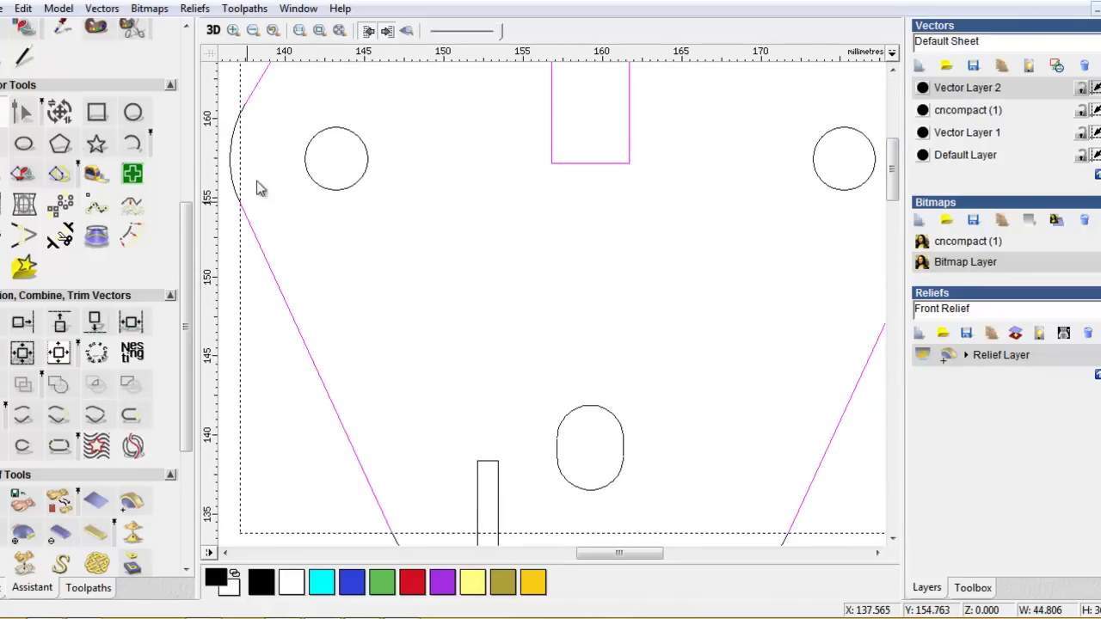
pyautogui.keyDown('shift'); pyautogui.click(230, 150); pyautogui.keyUp('shift')
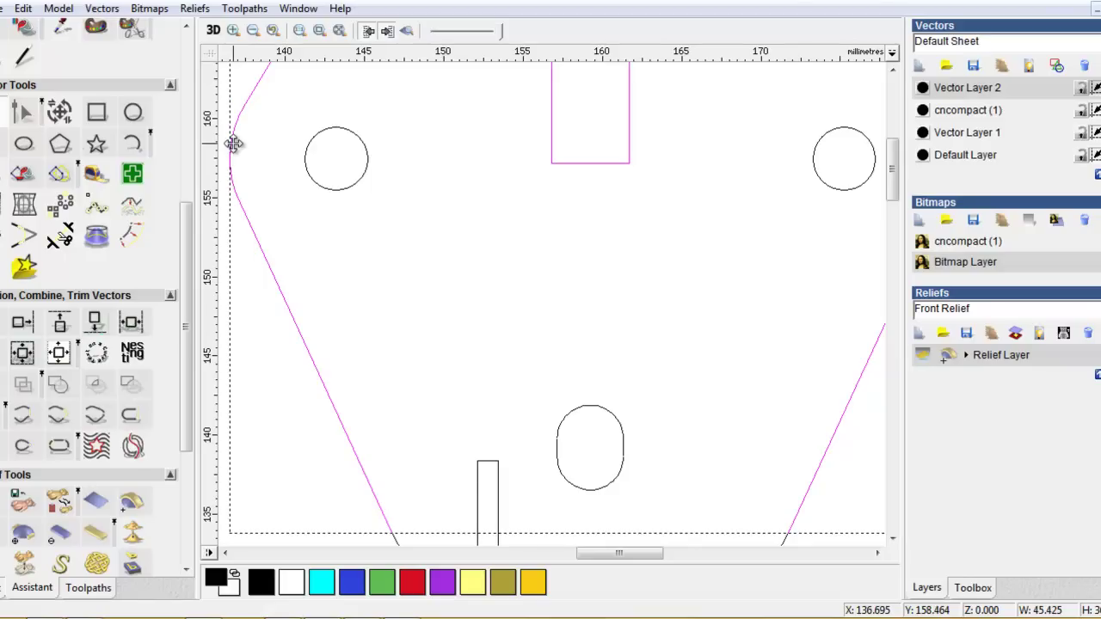
pyautogui.keyDown('shift'); pyautogui.click(259, 242); pyautogui.keyUp('shift')
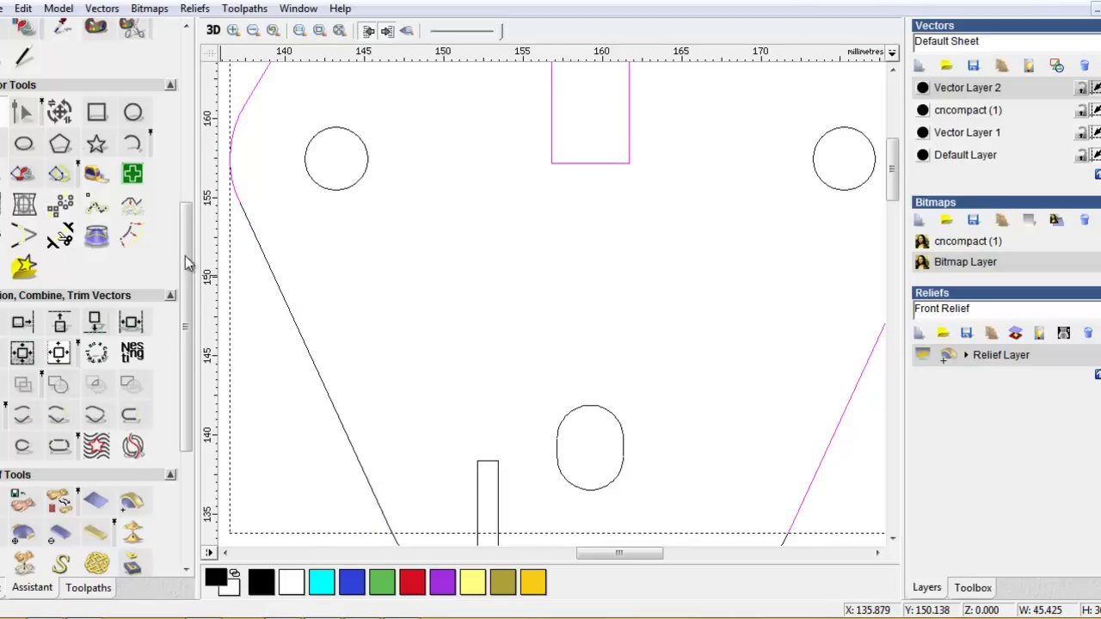
pyautogui.click(58, 417)
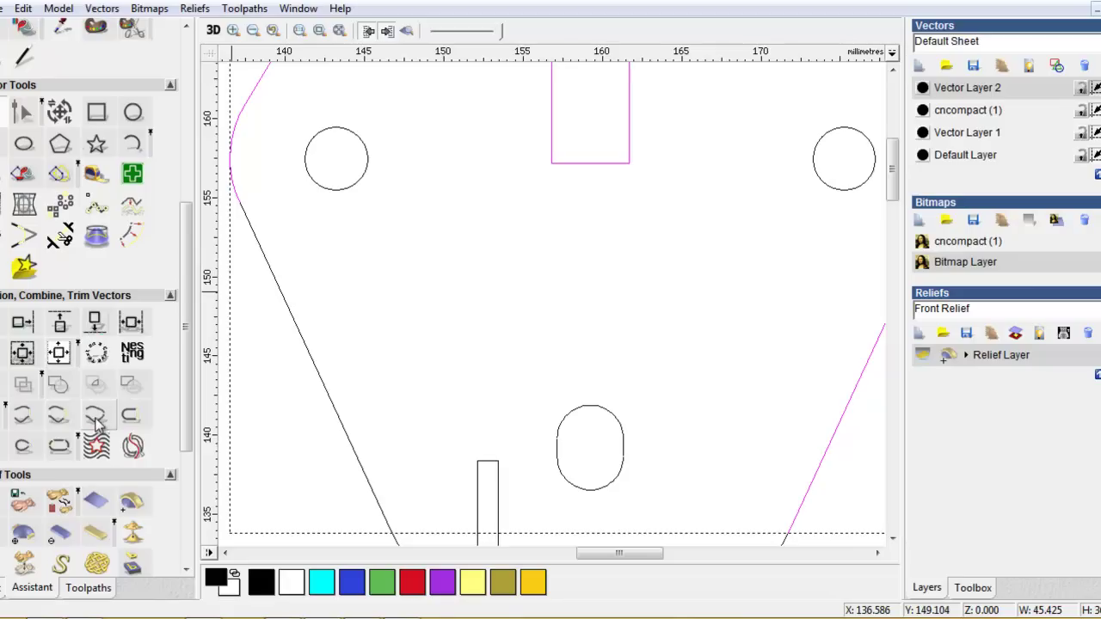
pyautogui.keyDown('shift'); pyautogui.click(296, 337); pyautogui.keyUp('shift')
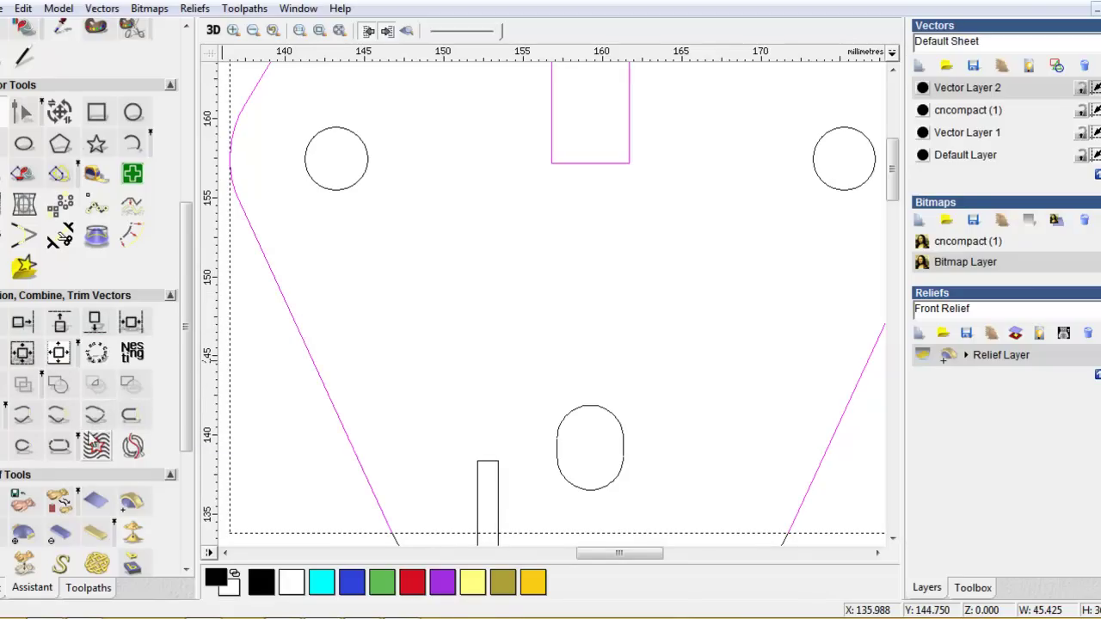
pyautogui.moveTo(892, 191); pyautogui.dragTo(898, 220)
pyautogui.keyDown('shift'); pyautogui.click(426, 338); pyautogui.keyUp('shift')
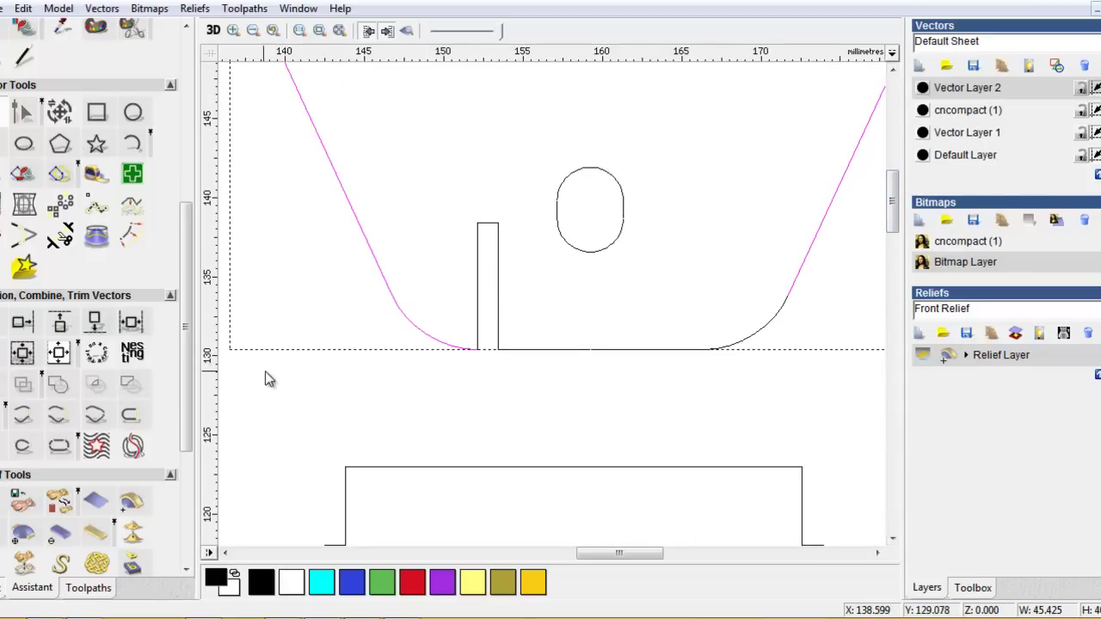
pyautogui.click(97, 416)
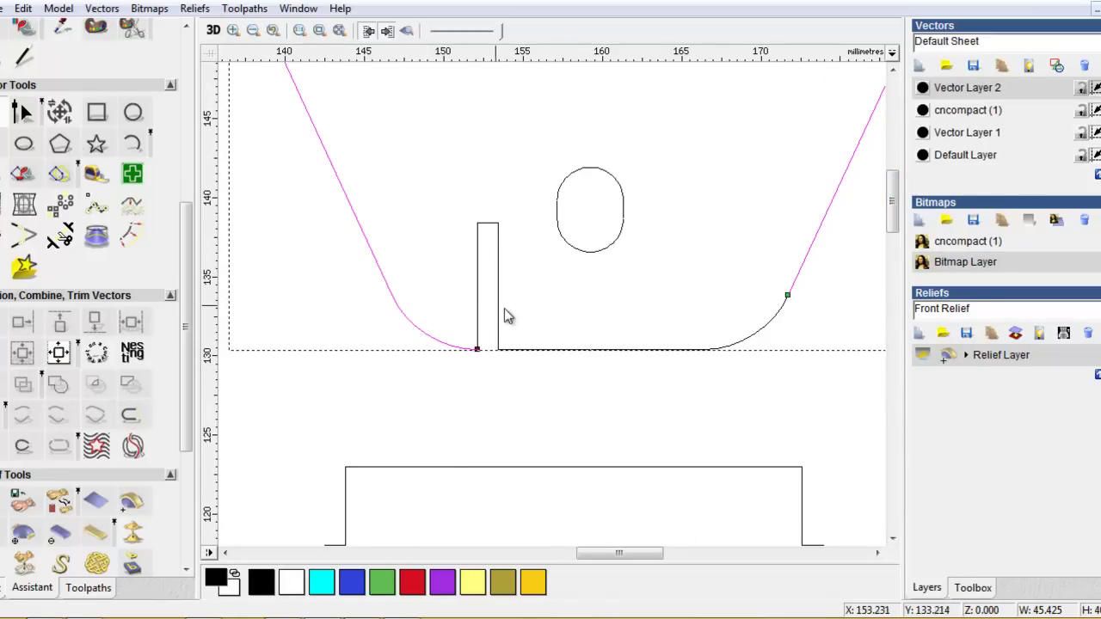
pyautogui.keyDown('shift'); pyautogui.click(481, 303); pyautogui.keyUp('shift')
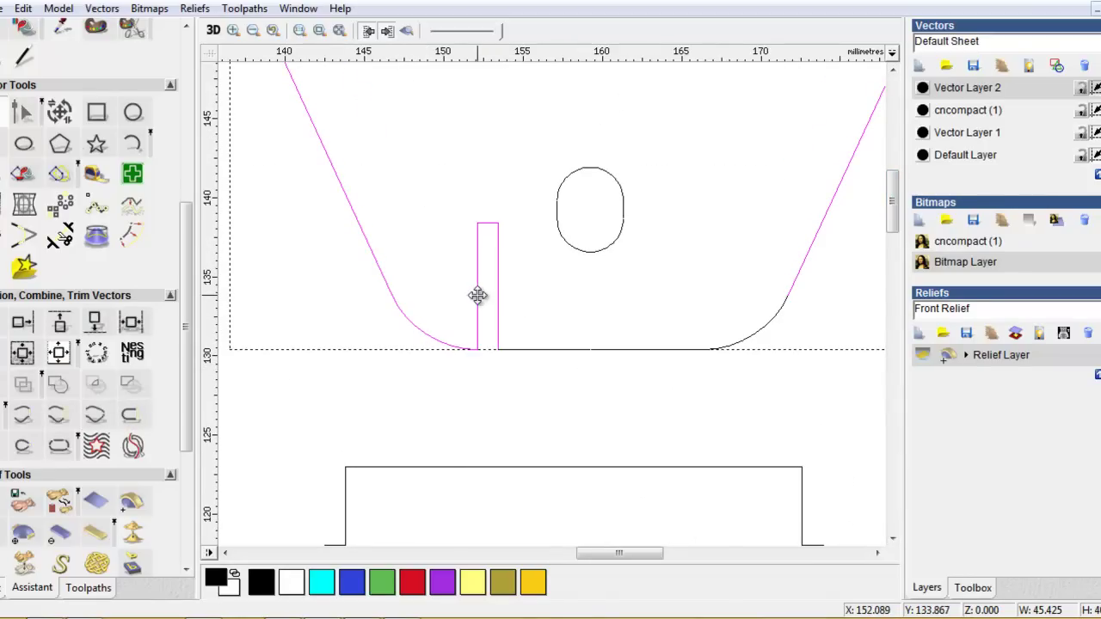
pyautogui.click(100, 417)
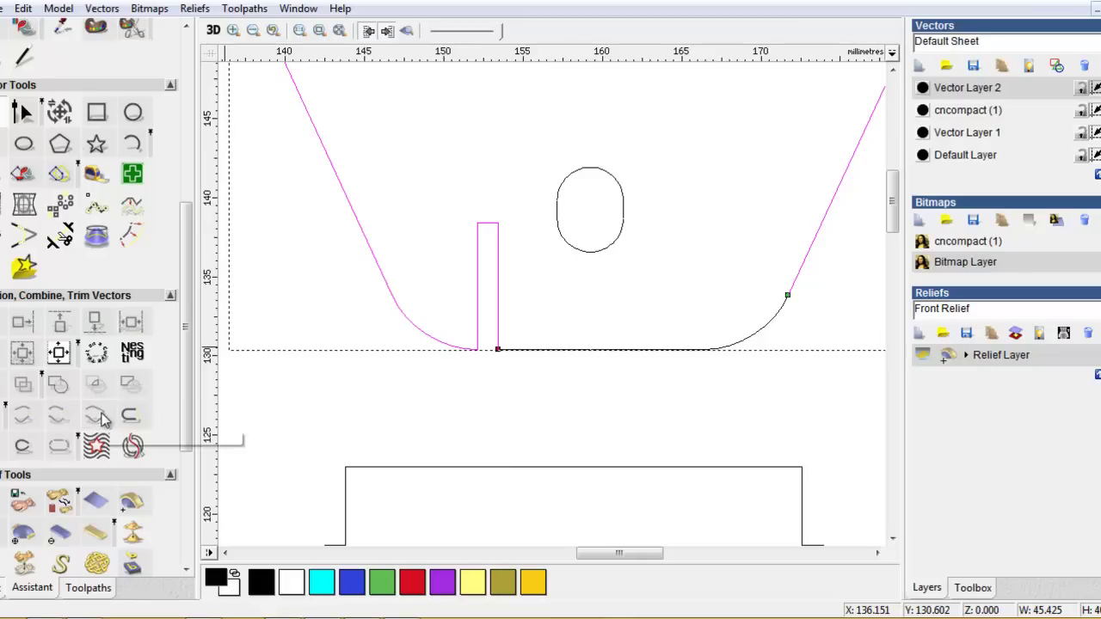
# - Join the bottom line and the right arc to complete the bracket outline
pyautogui.click(648, 350)
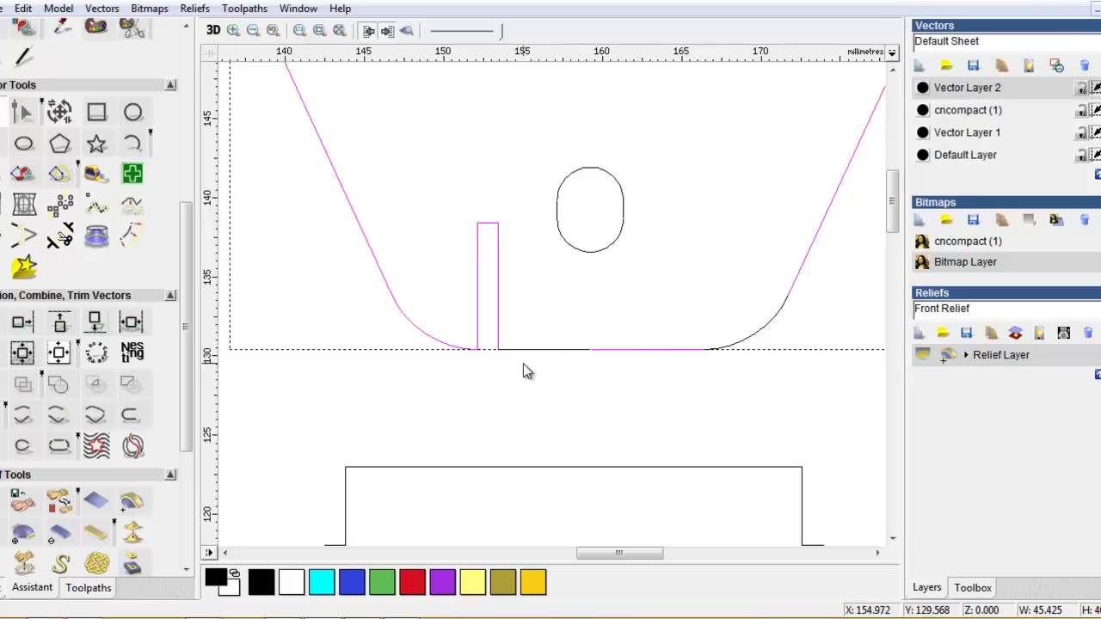
pyautogui.click(625, 349)
pyautogui.click(520, 349)
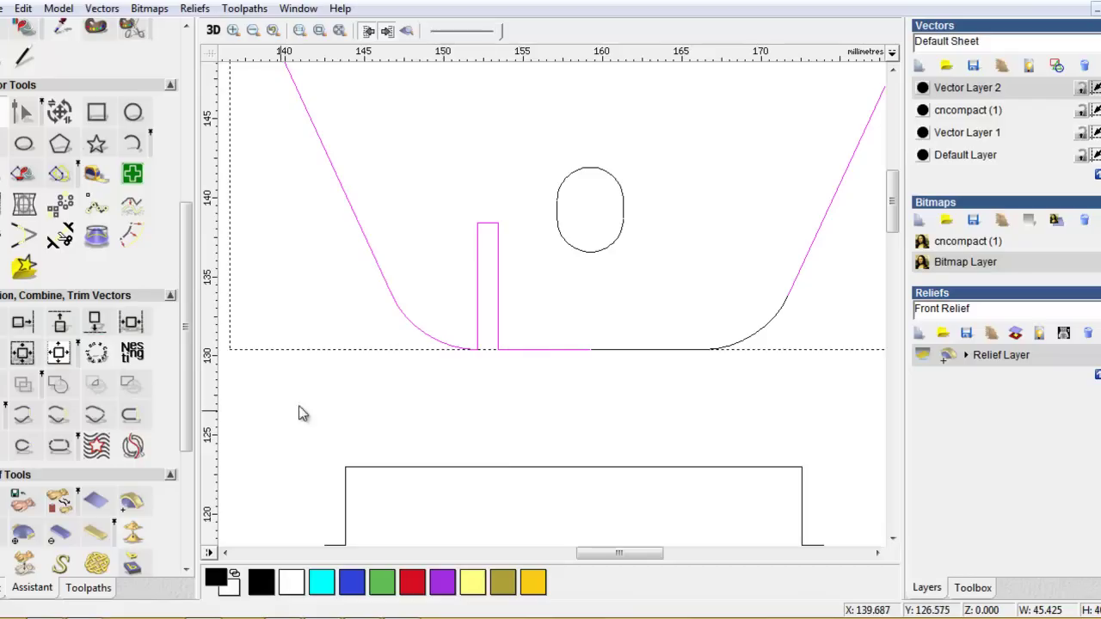
pyautogui.click(97, 415)
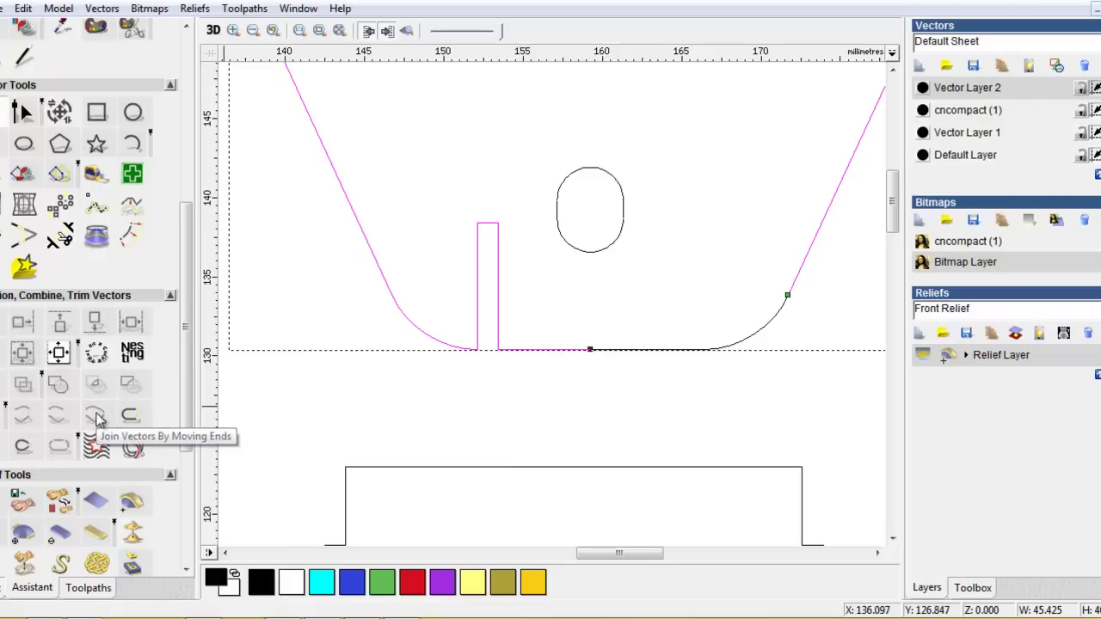
pyautogui.click(666, 351)
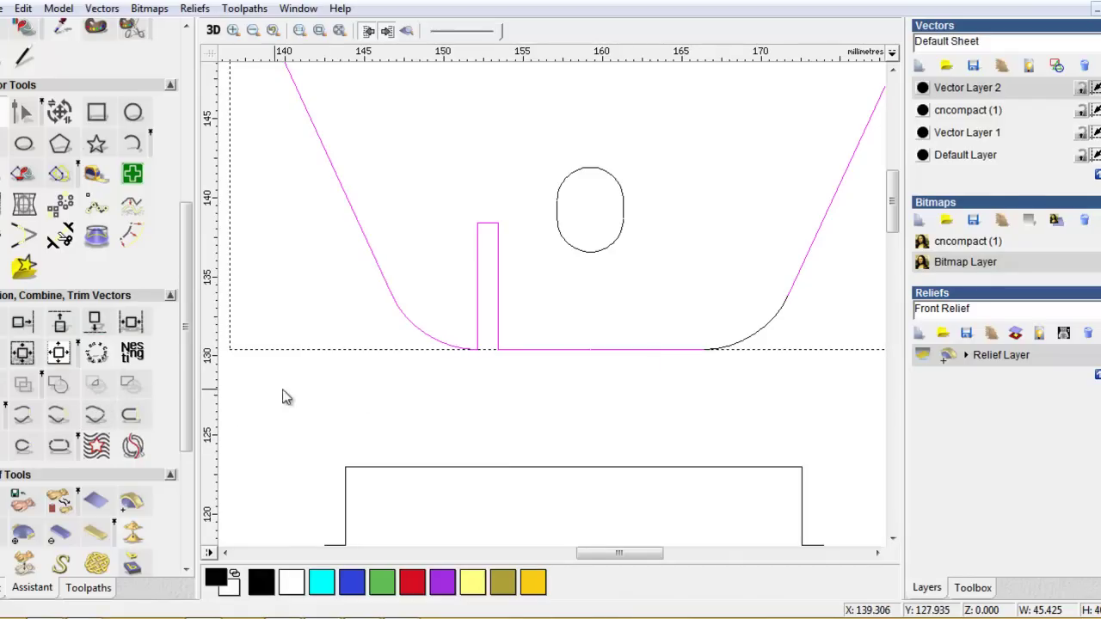
pyautogui.click(782, 320)
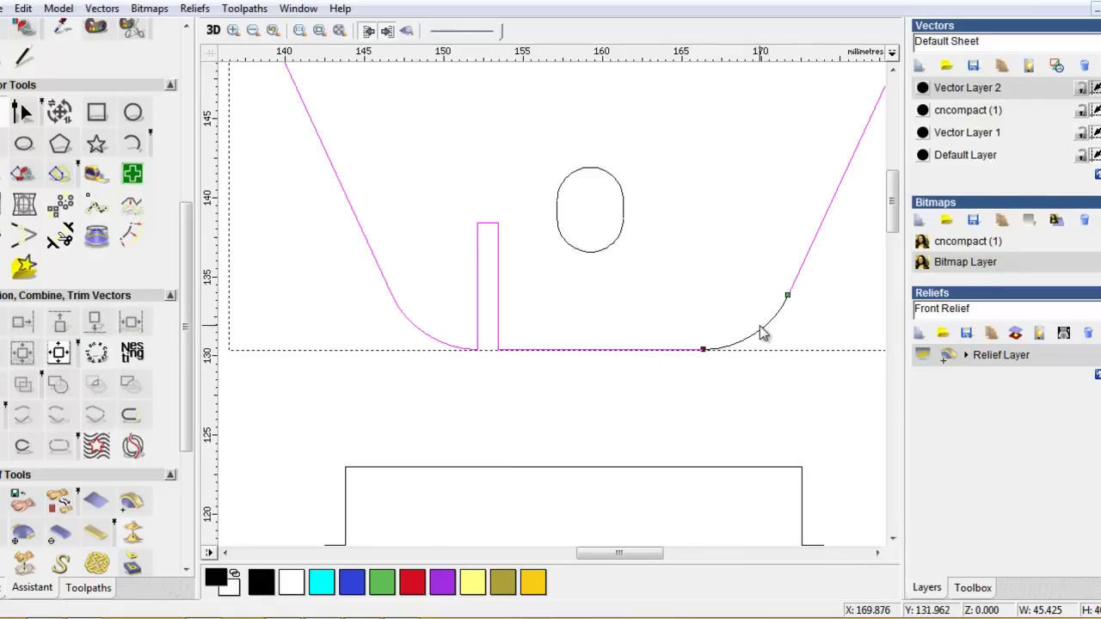
pyautogui.click(762, 332)
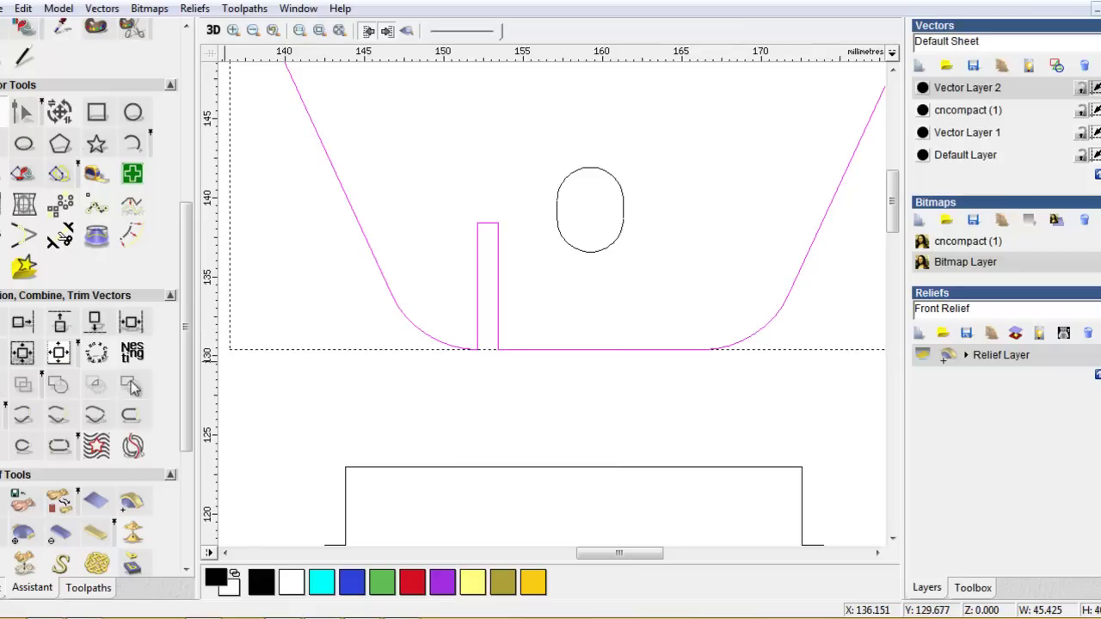
pyautogui.click(101, 417)
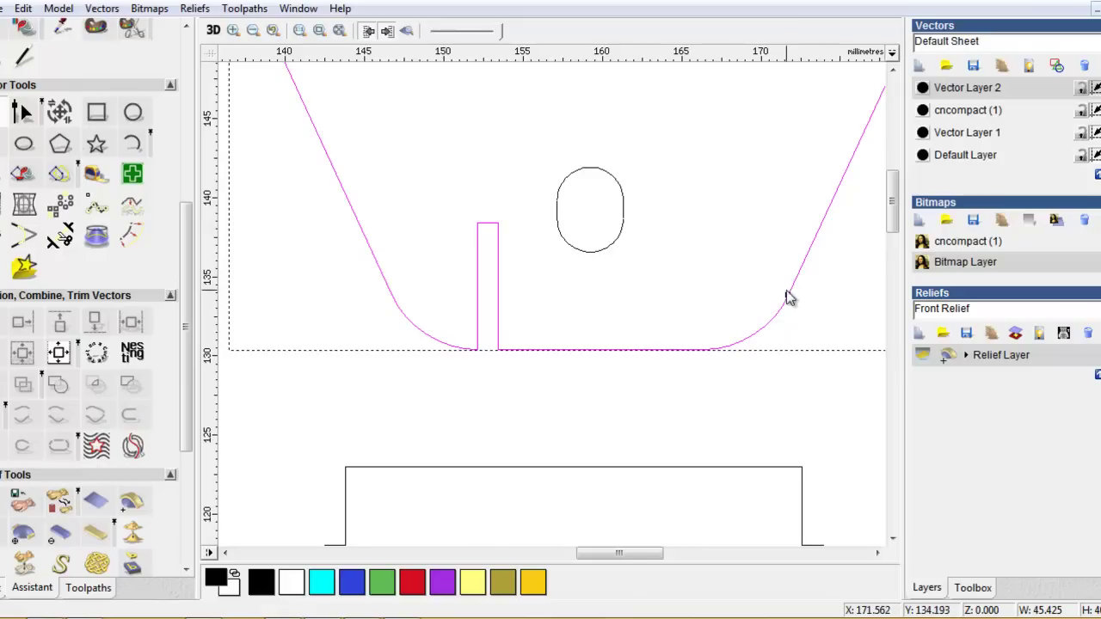
# - Zoom to fit, delete the bracket outline, and create Vector Layer 3
pyautogui.click(340, 30)
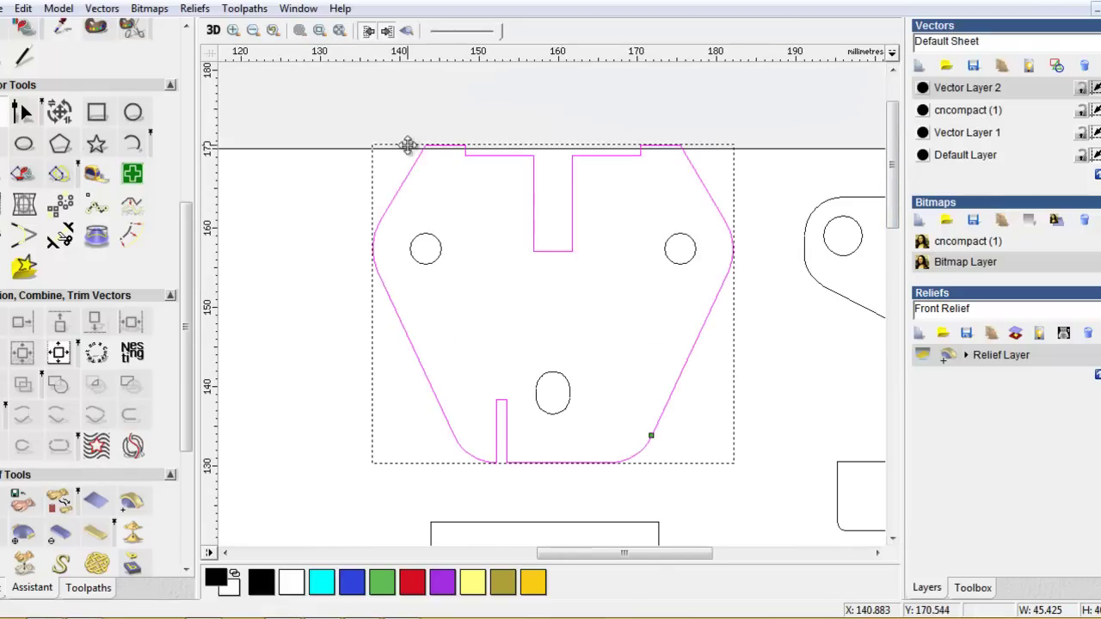
pyautogui.click(765, 134)
pyautogui.click(706, 188)
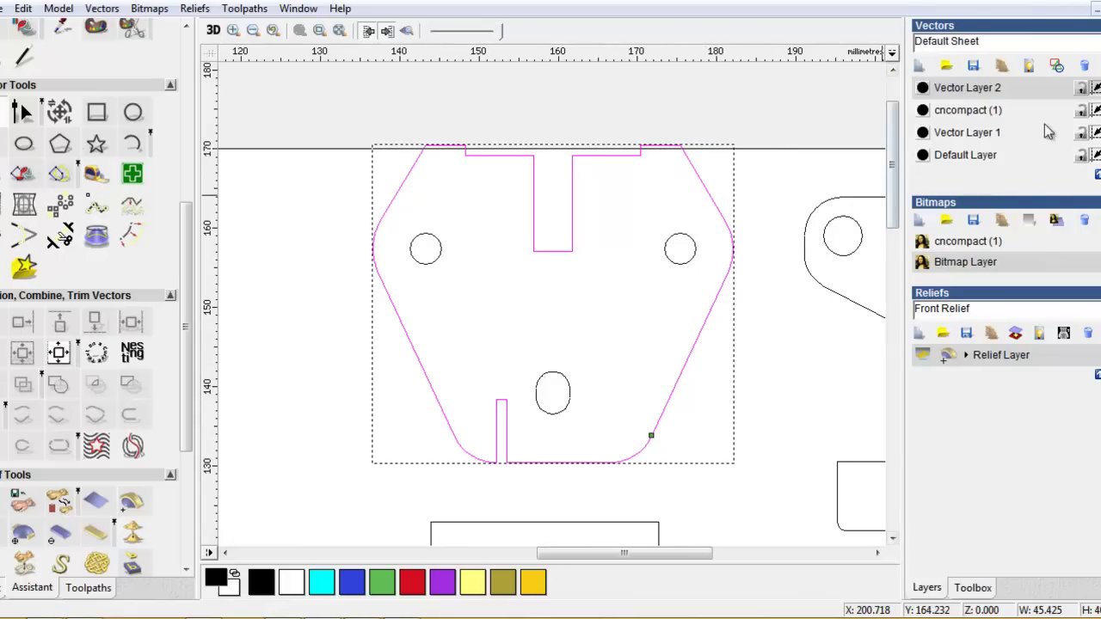
pyautogui.press('Delete')
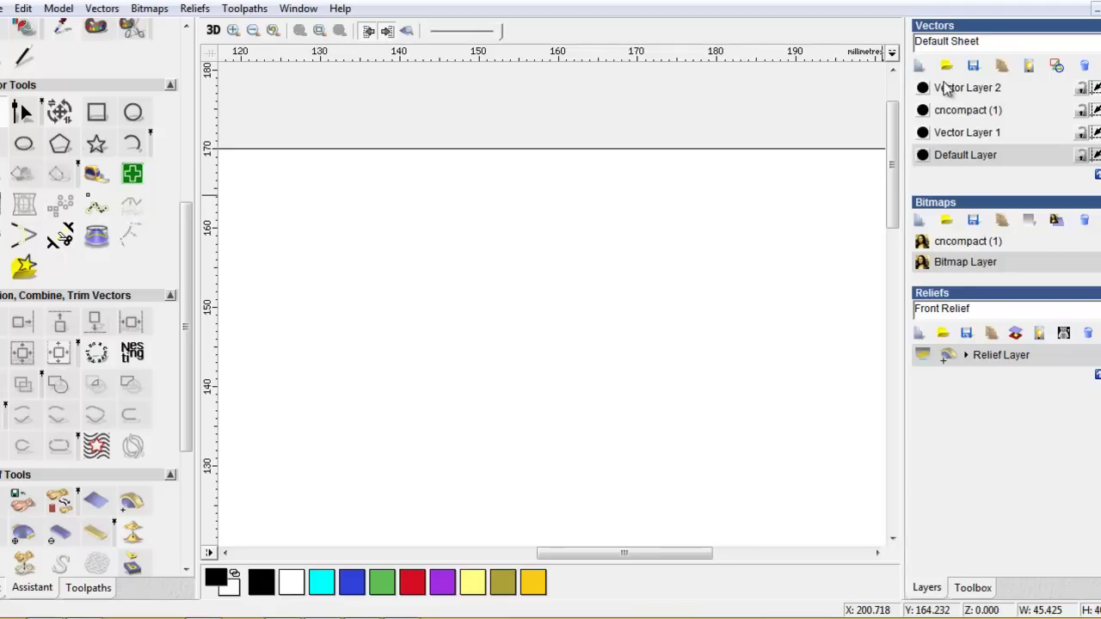
pyautogui.click(919, 67)
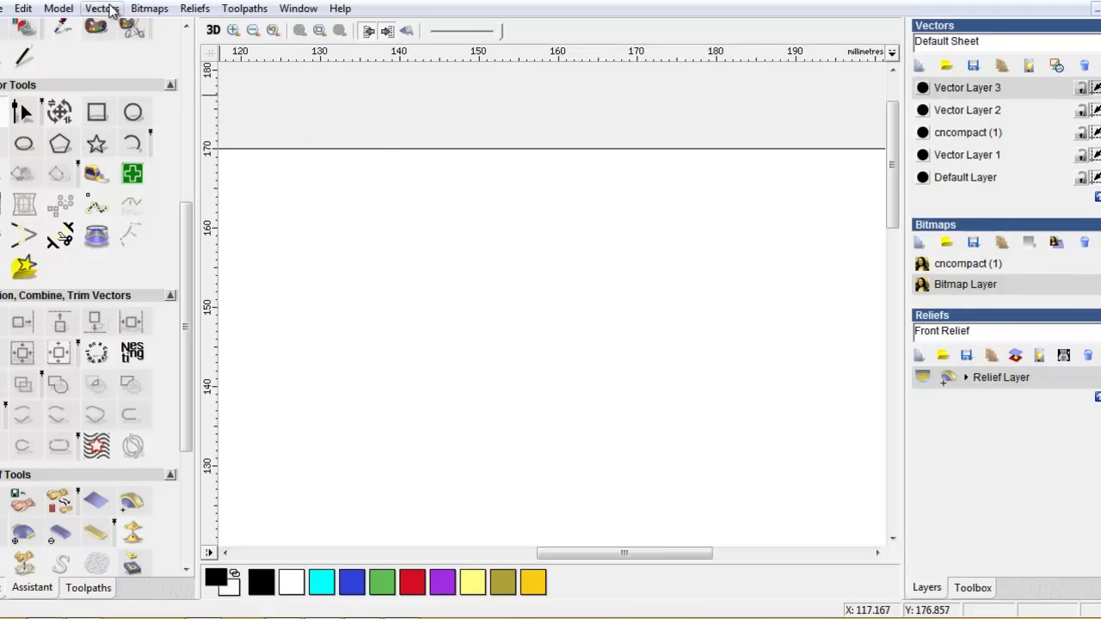
pyautogui.click(102, 9)
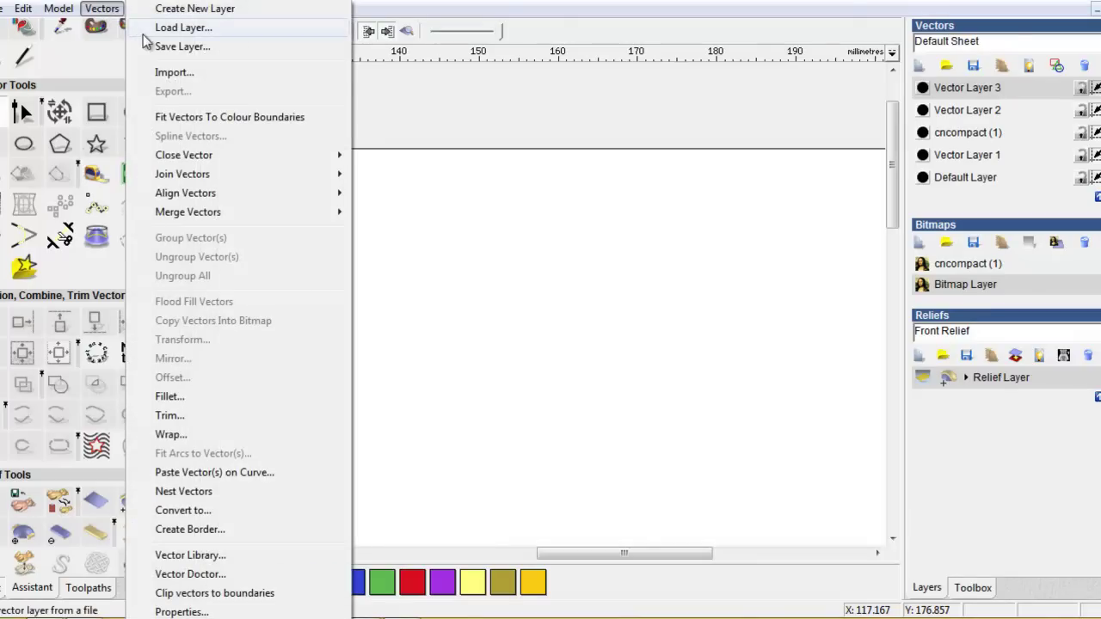
# - Import cncompact.dwg at 5641.945 × 2311.960 mm, in mm units, centred on the page
pyautogui.click(173, 72)
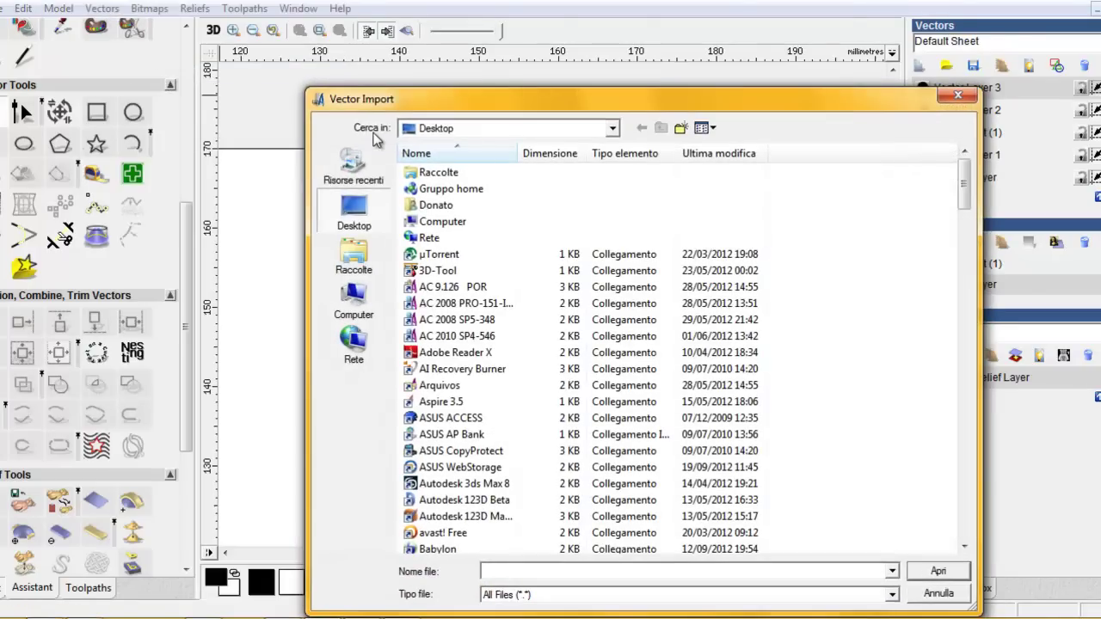
pyautogui.moveTo(964, 191); pyautogui.dragTo(962, 389)
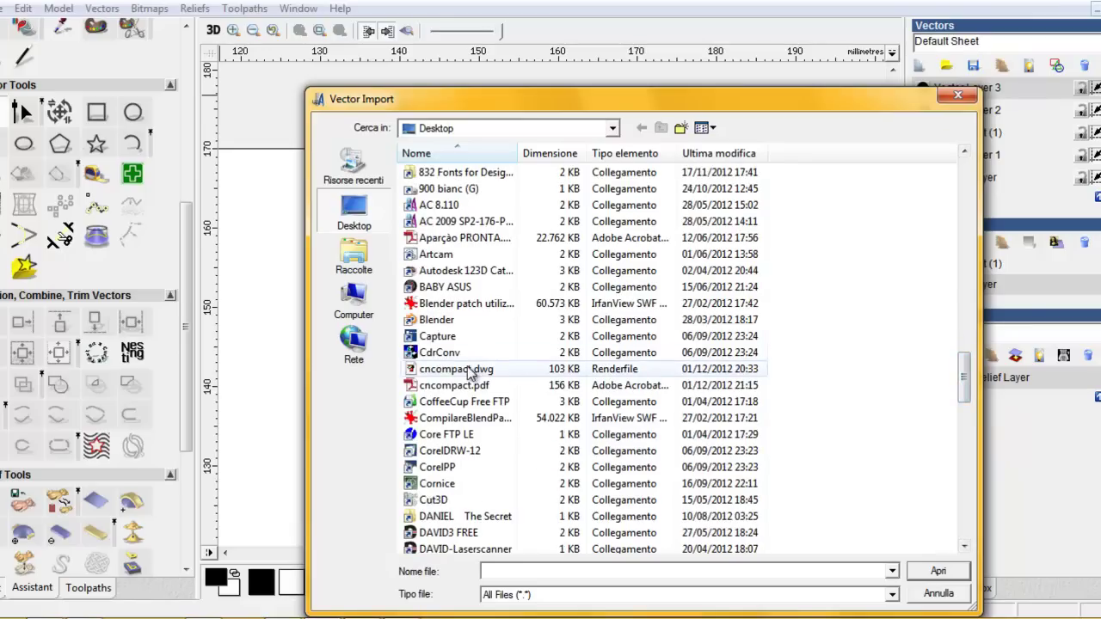
pyautogui.click(470, 369)
pyautogui.click(938, 571)
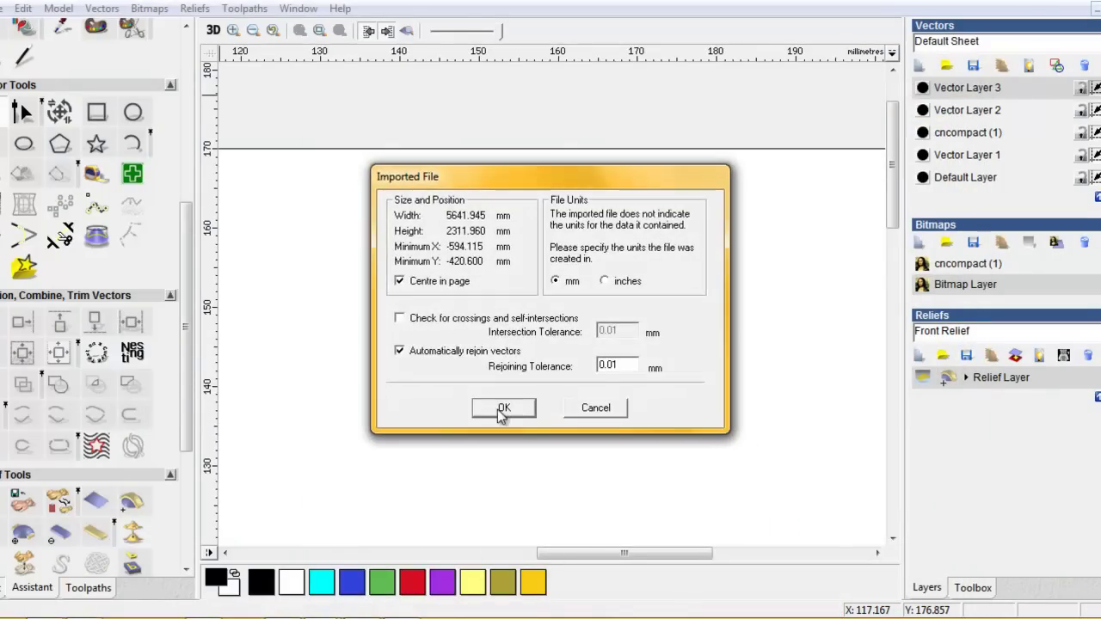
pyautogui.click(503, 409)
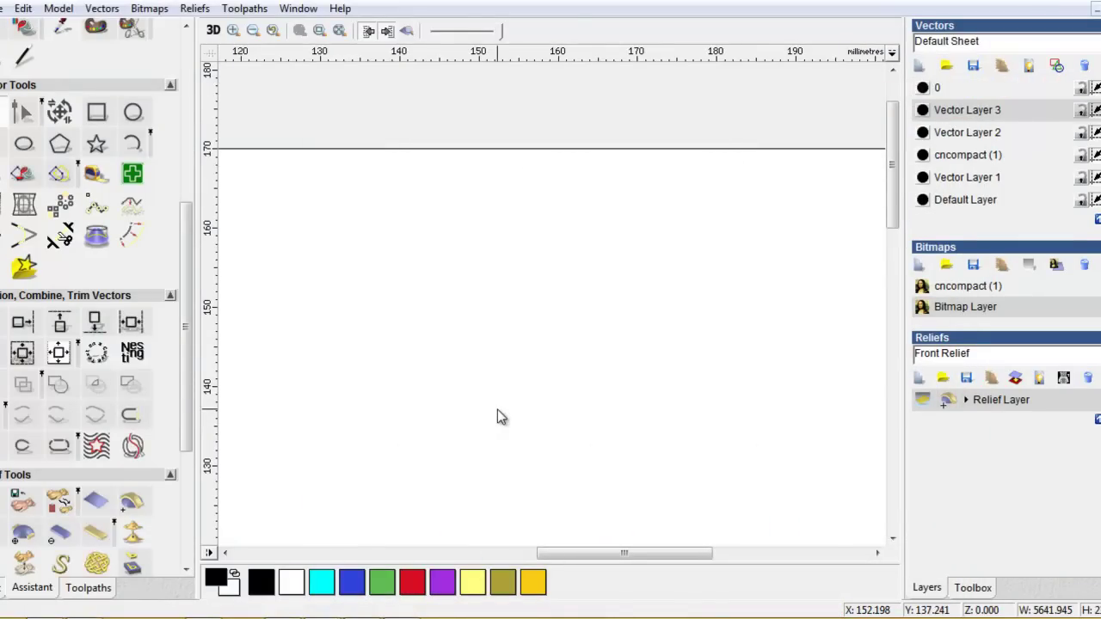
# - Make layer 0 active and cut the imported magenta cncompact.dwg drawing to the clipboard
pyautogui.scroll(-3, 795, 232)
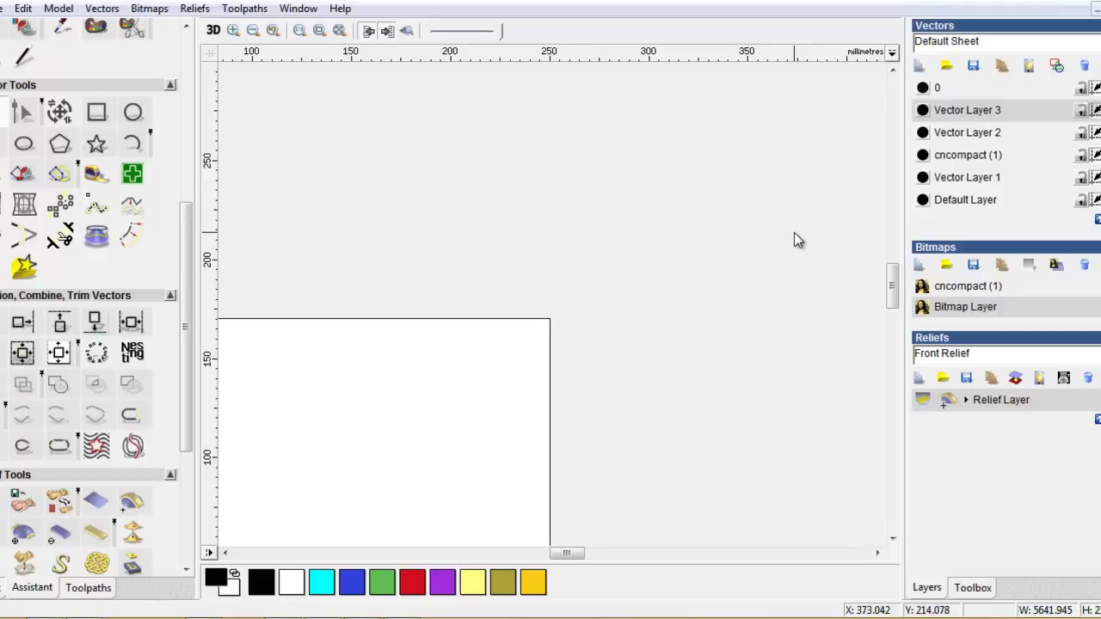
pyautogui.moveTo(569, 559); pyautogui.dragTo(482, 559)
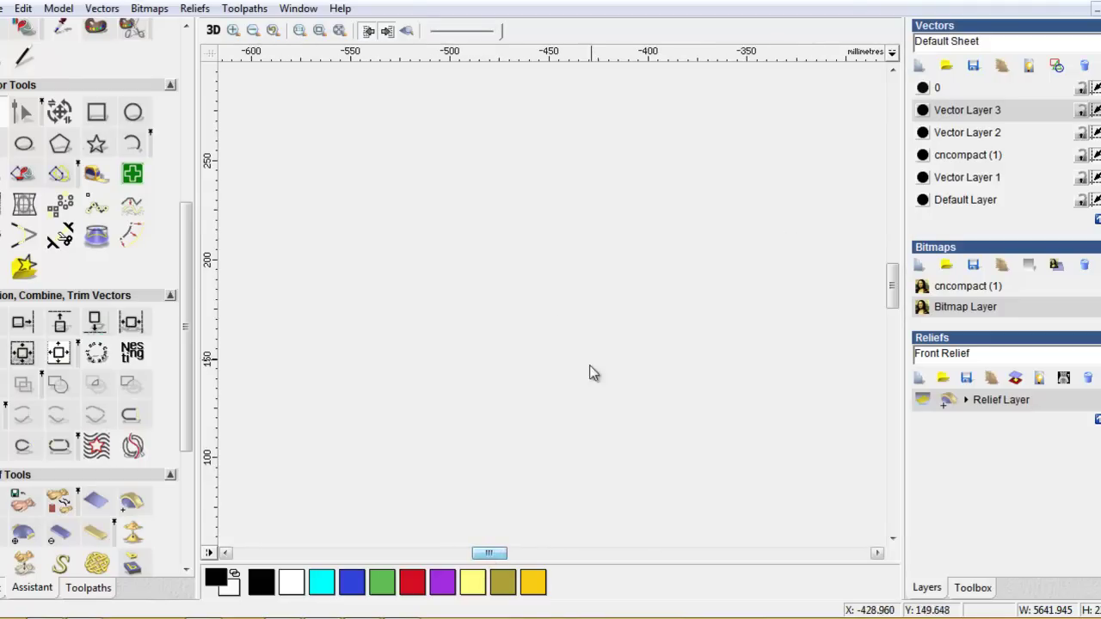
pyautogui.scroll(-5, 607, 351)
pyautogui.scroll(-2, 606, 350)
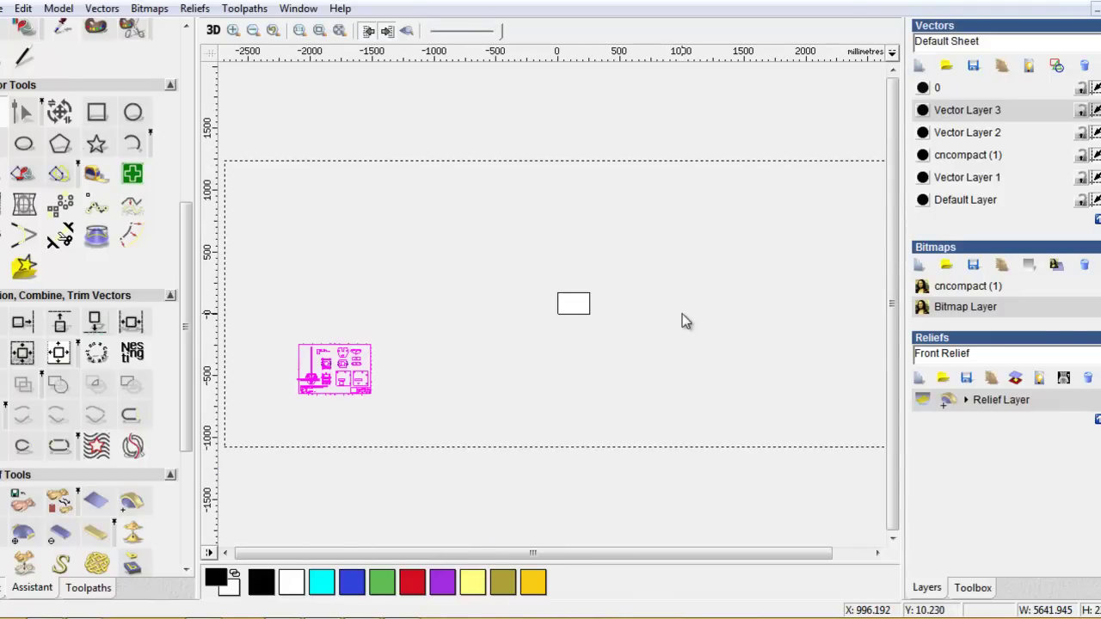
pyautogui.scroll(-2, 682, 314)
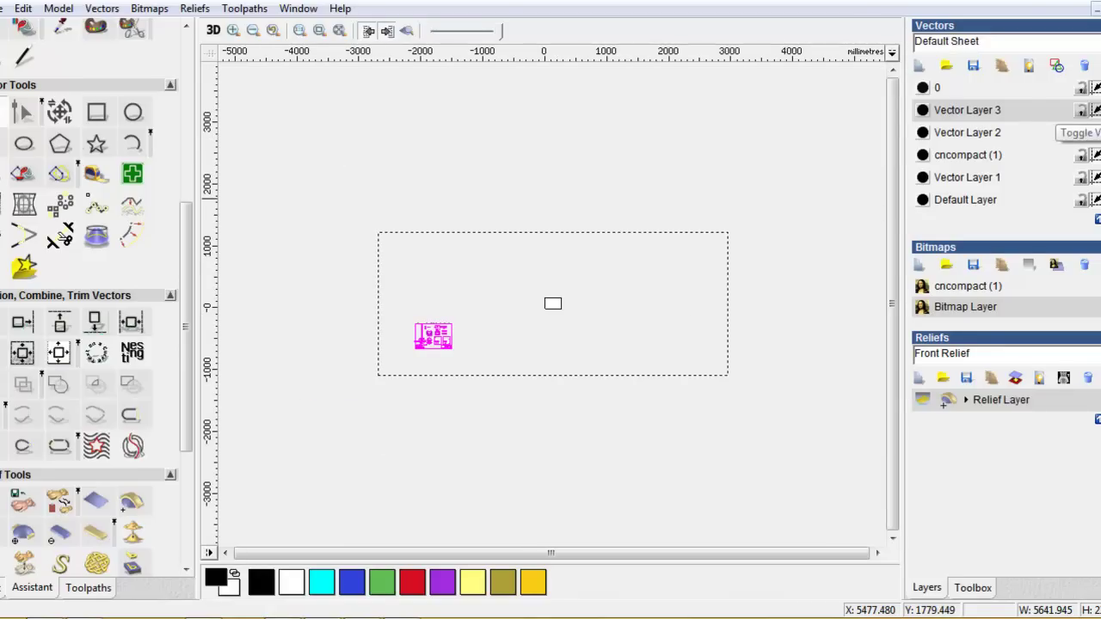
pyautogui.click(1039, 86)
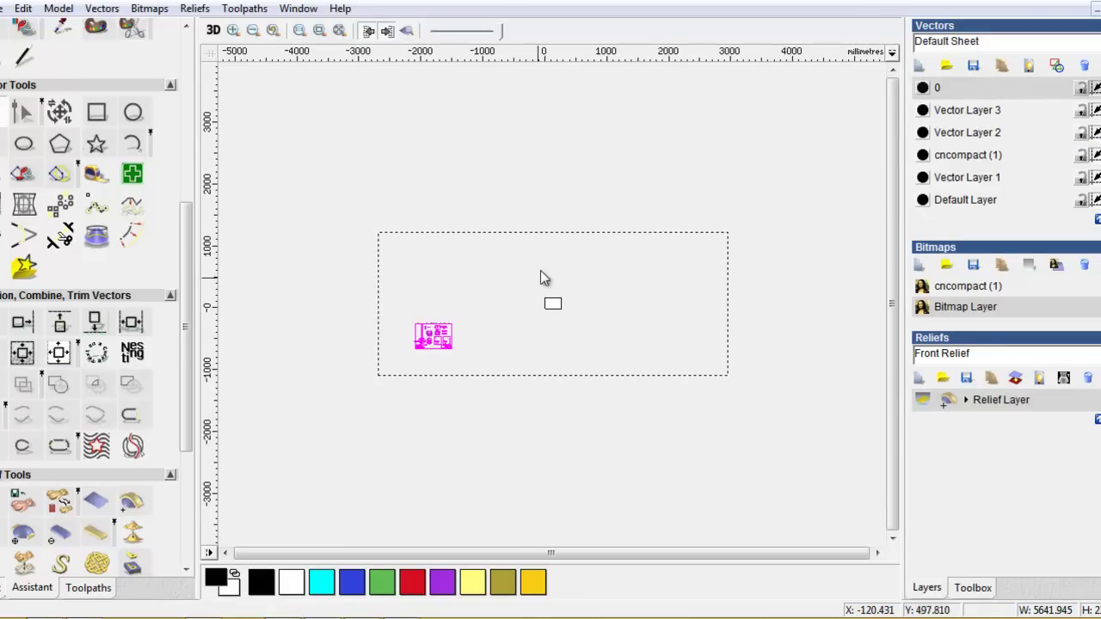
pyautogui.moveTo(385, 301); pyautogui.dragTo(467, 375)
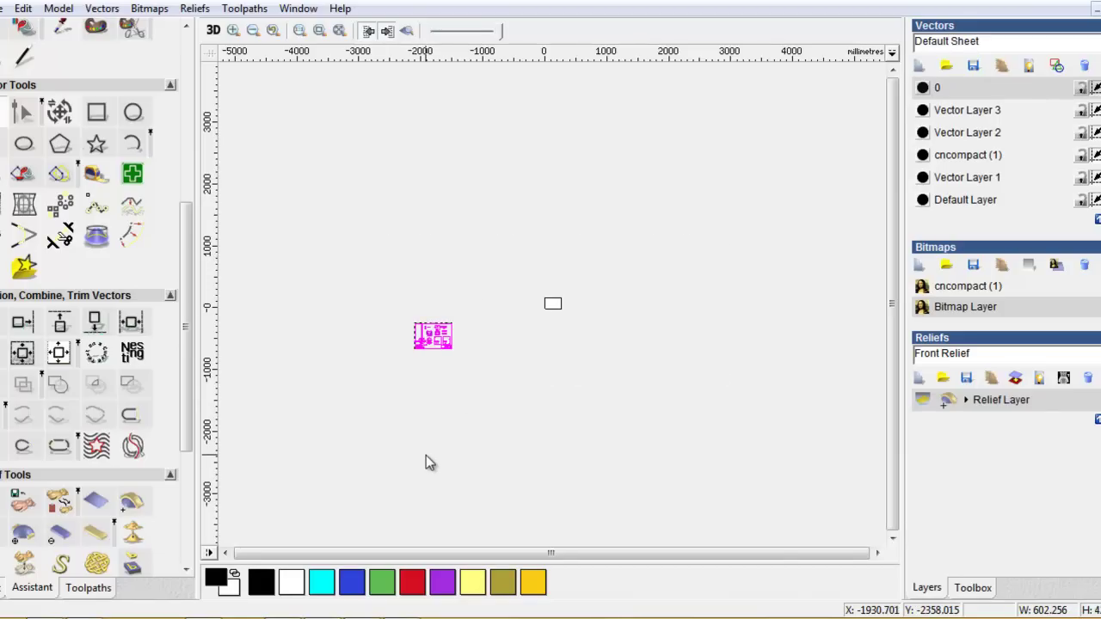
pyautogui.rightClick(426, 455)
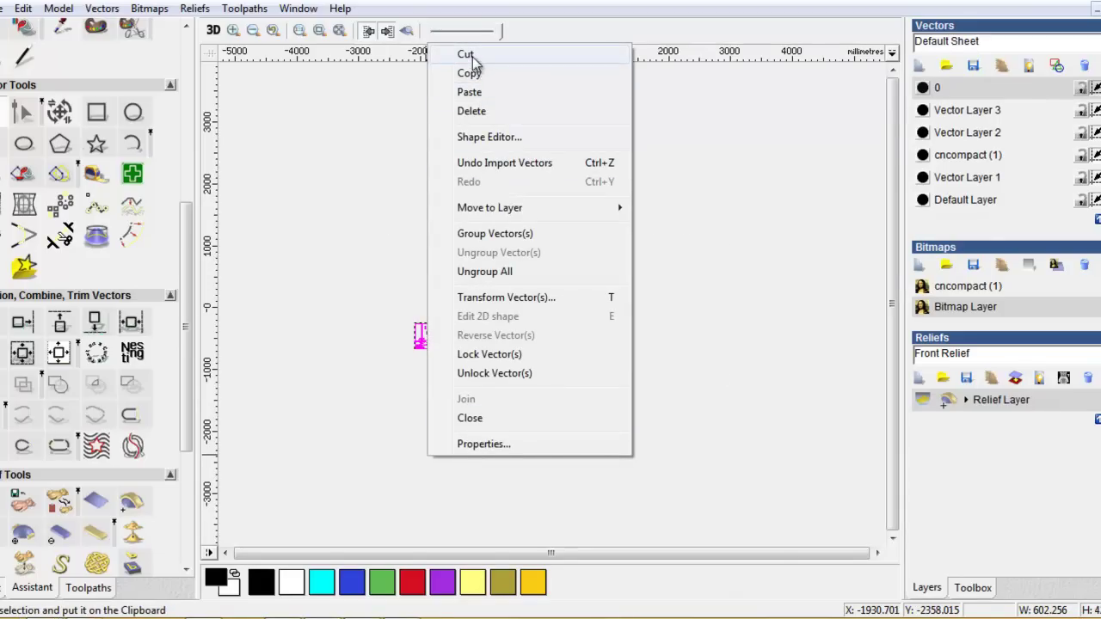
pyautogui.click(472, 56)
# - Paste the drawing back onto the sheet and centre it on the page
pyautogui.moveTo(327, 199); pyautogui.dragTo(749, 445)
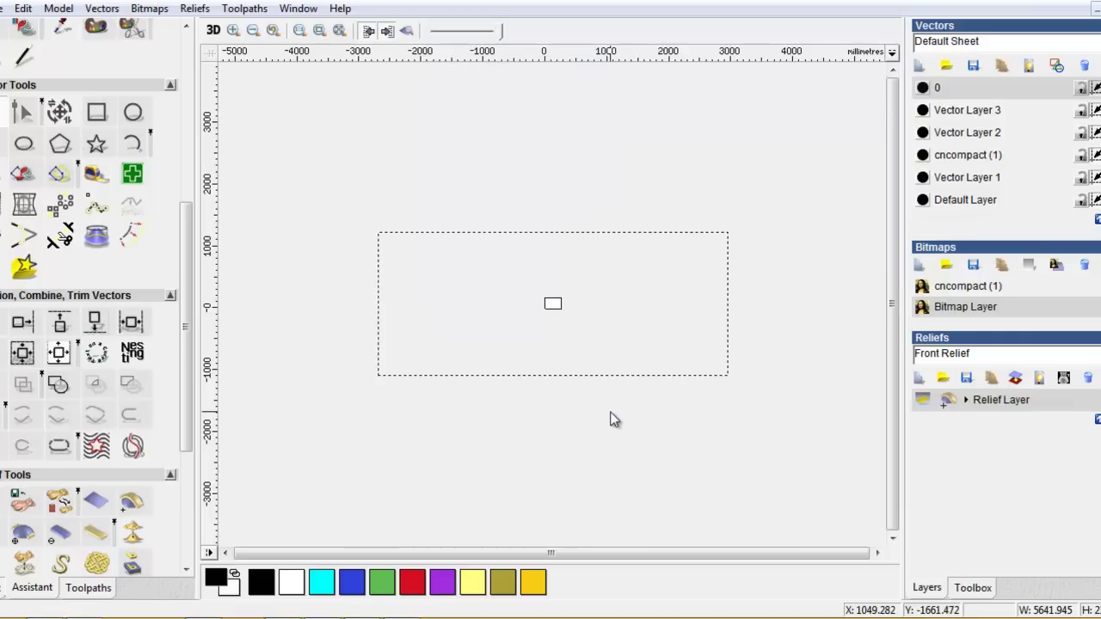
pyautogui.click(610, 419)
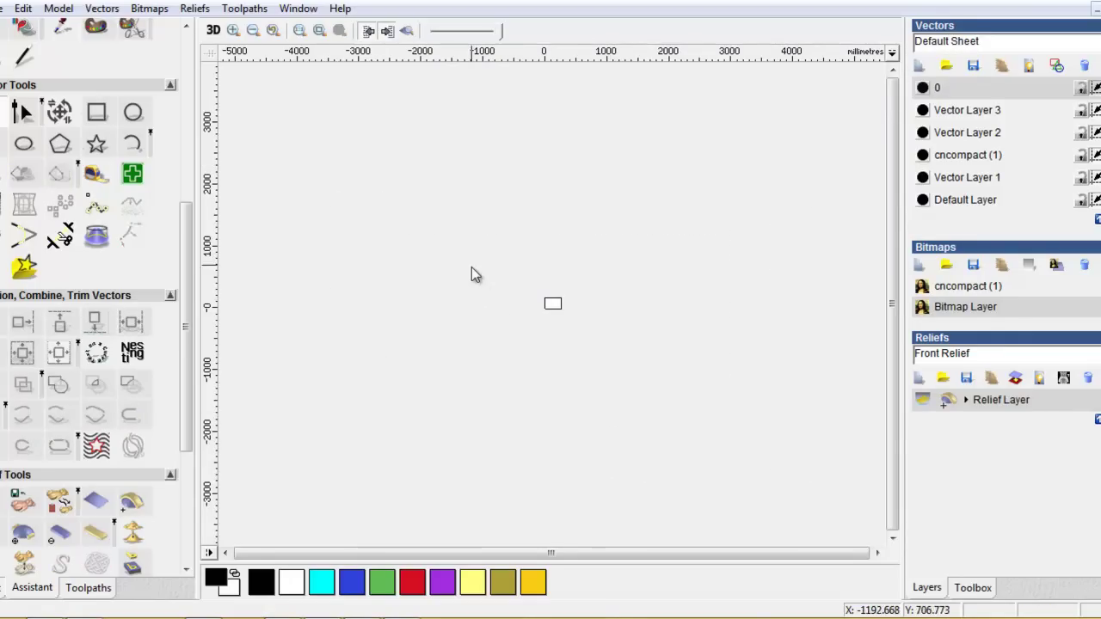
pyautogui.moveTo(325, 167)
pyautogui.mouseDown()
pyautogui.moveTo(562, 469)
pyautogui.moveTo(817, 478)
pyautogui.mouseUp()
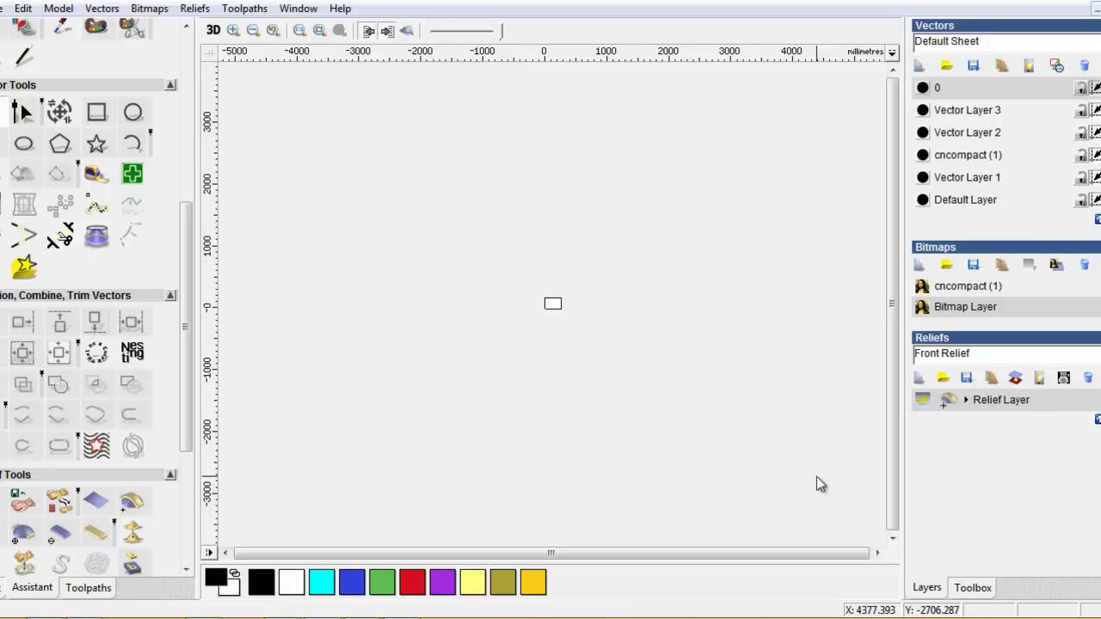
pyautogui.rightClick(500, 375)
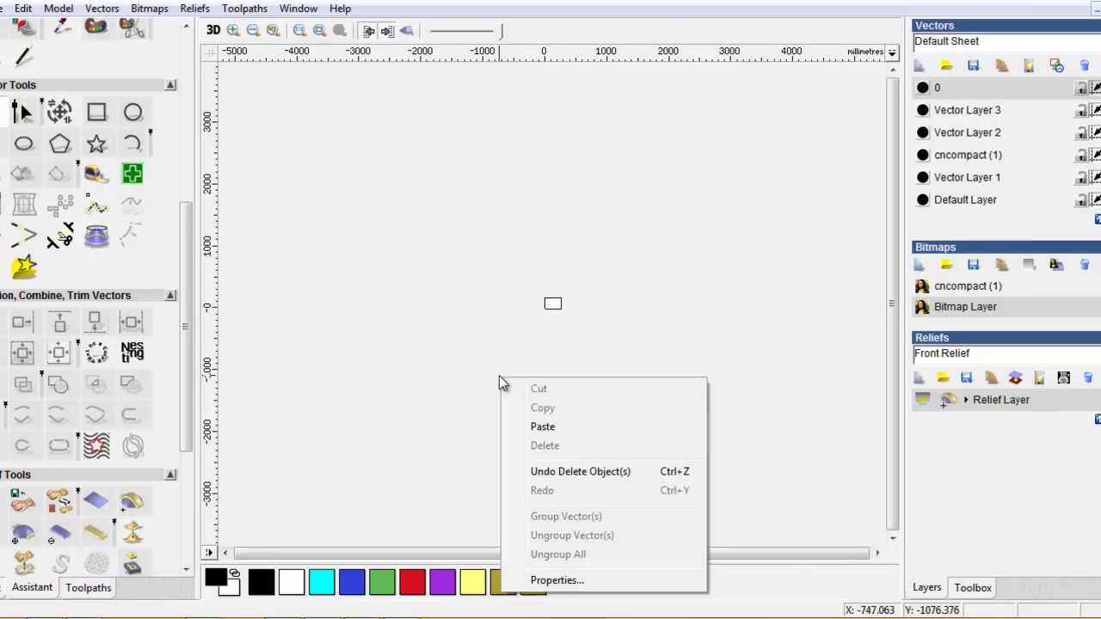
pyautogui.click(556, 427)
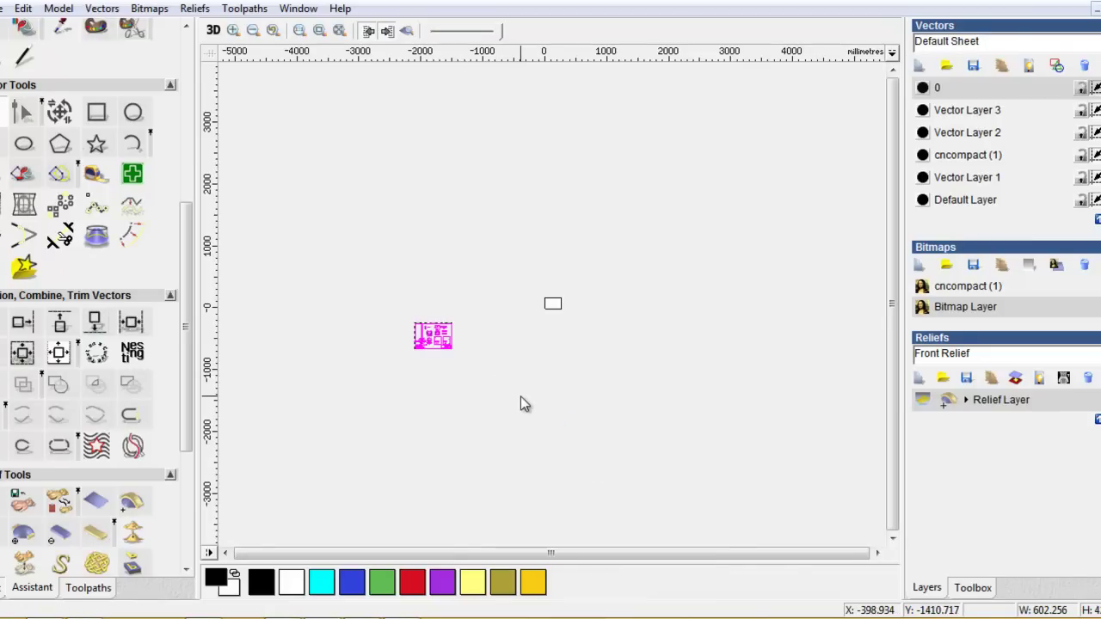
pyautogui.click(340, 30)
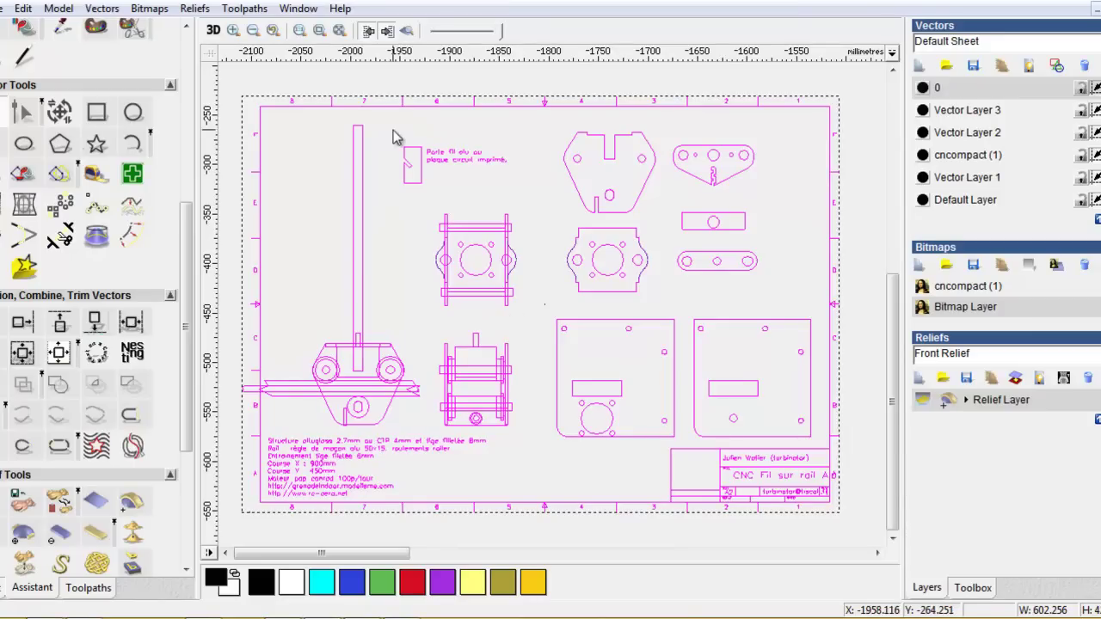
pyautogui.click(253, 31)
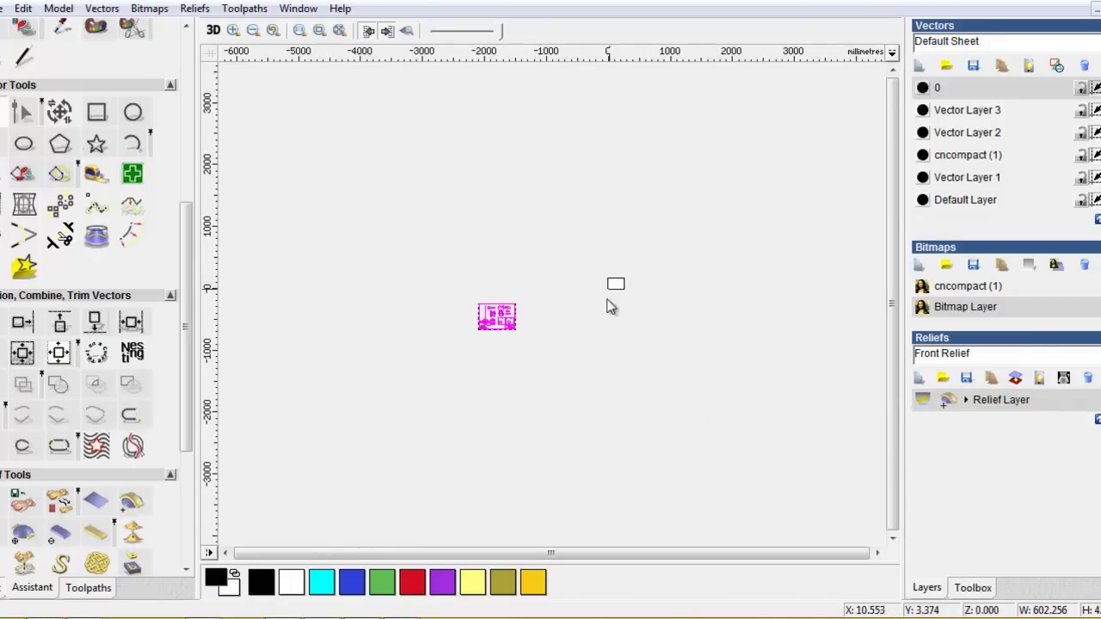
pyautogui.click(66, 361)
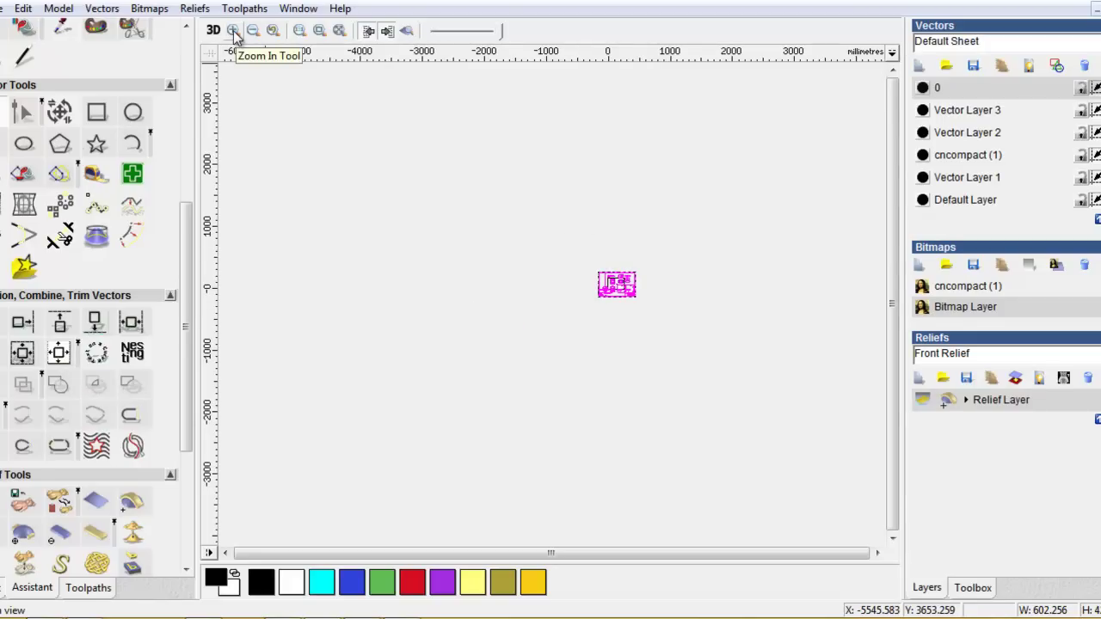
# - Copy the part outlines inside the drawing frame and create a new Vector Layer 4
pyautogui.click(339, 30)
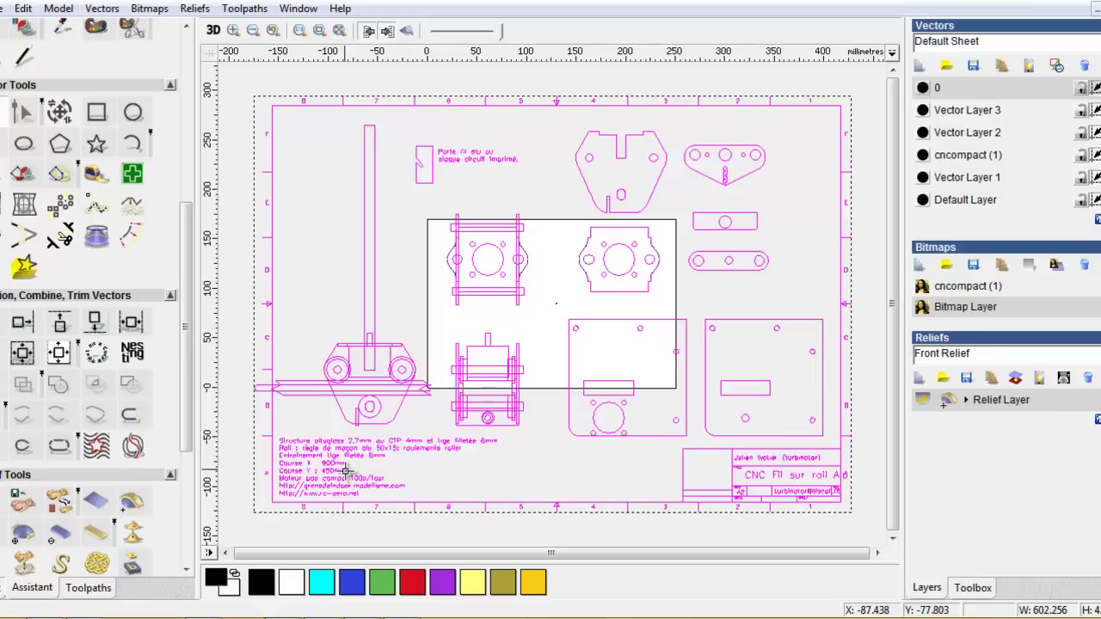
pyautogui.click(299, 200)
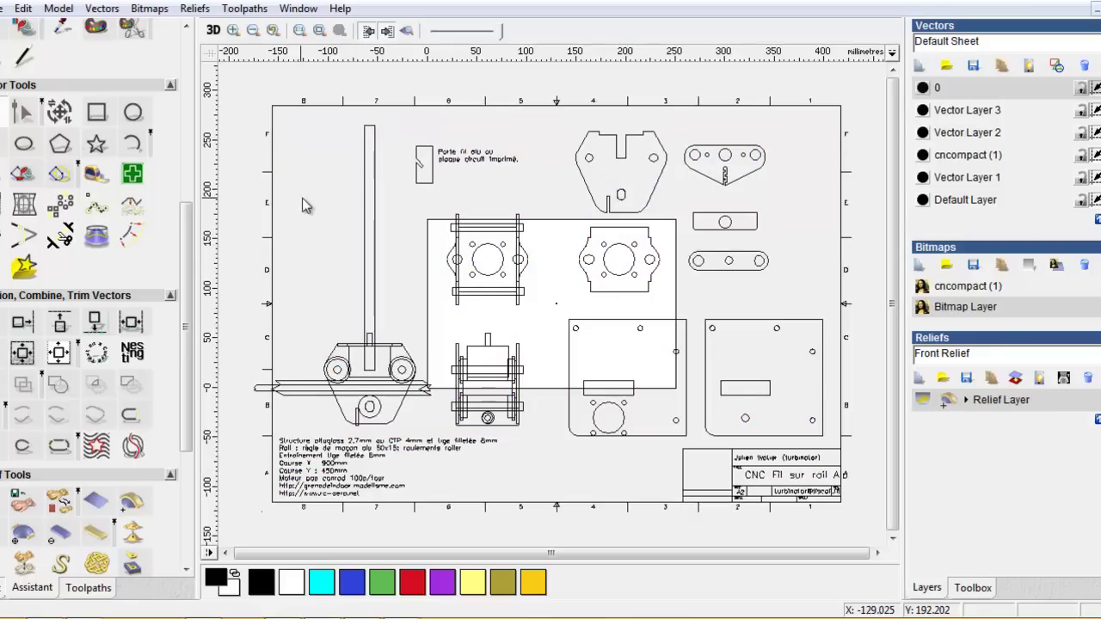
pyautogui.click(368, 141)
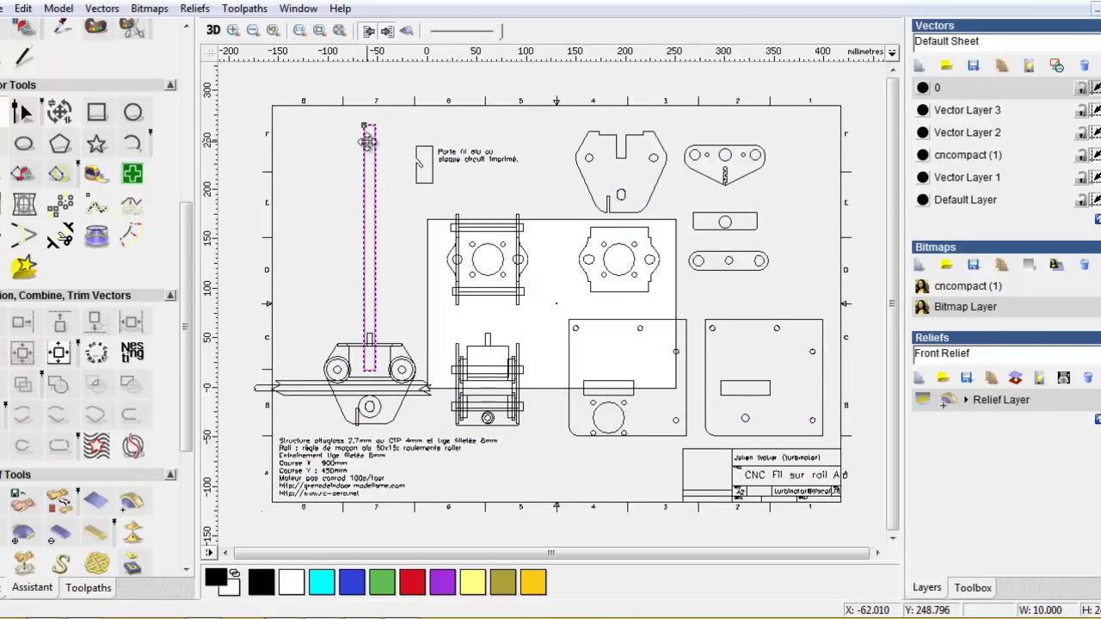
pyautogui.click(335, 172)
pyautogui.moveTo(293, 97); pyautogui.dragTo(839, 454)
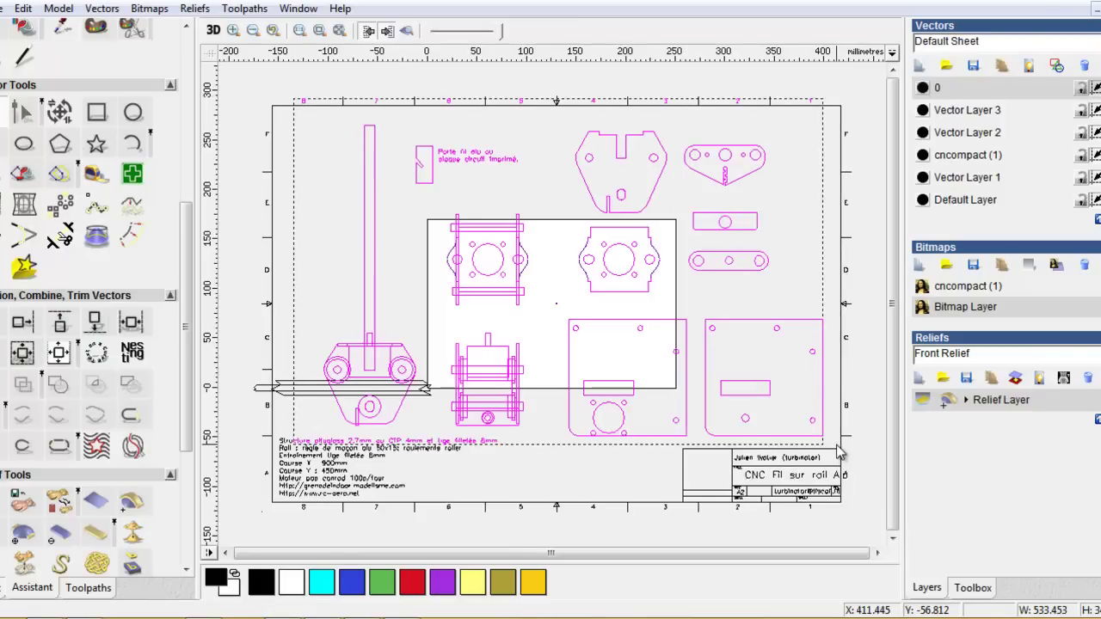
pyautogui.rightClick(328, 188)
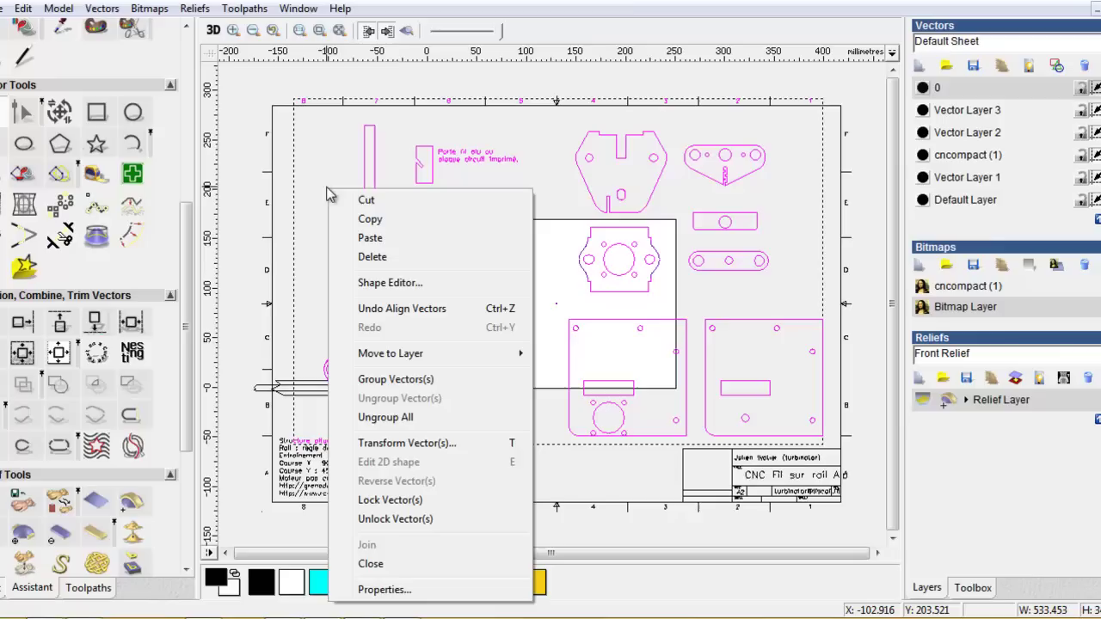
pyautogui.click(385, 222)
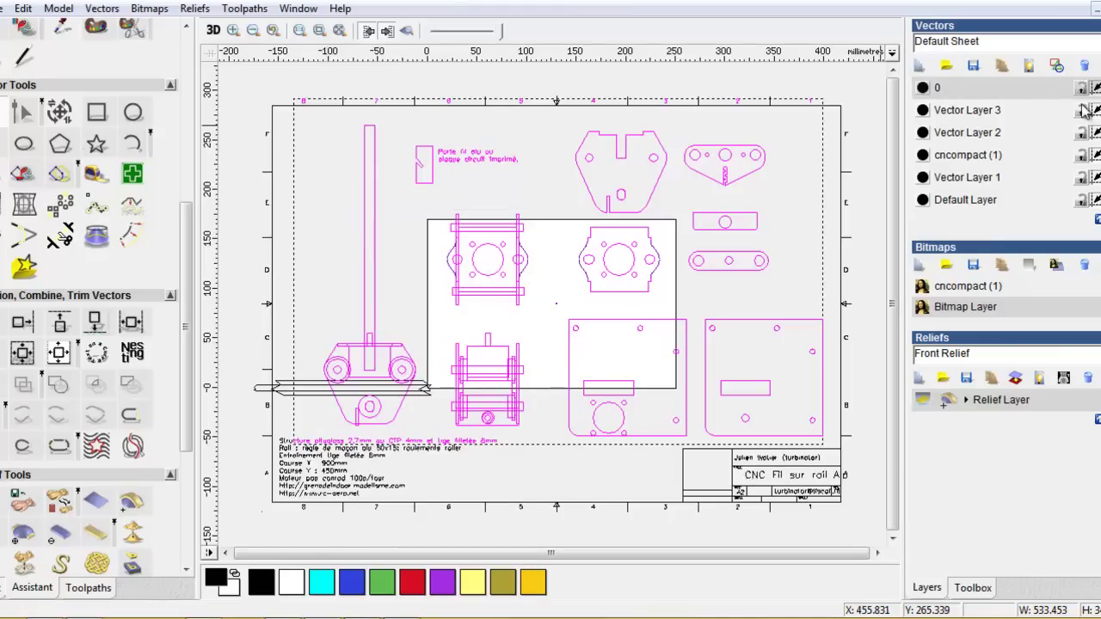
pyautogui.click(919, 65)
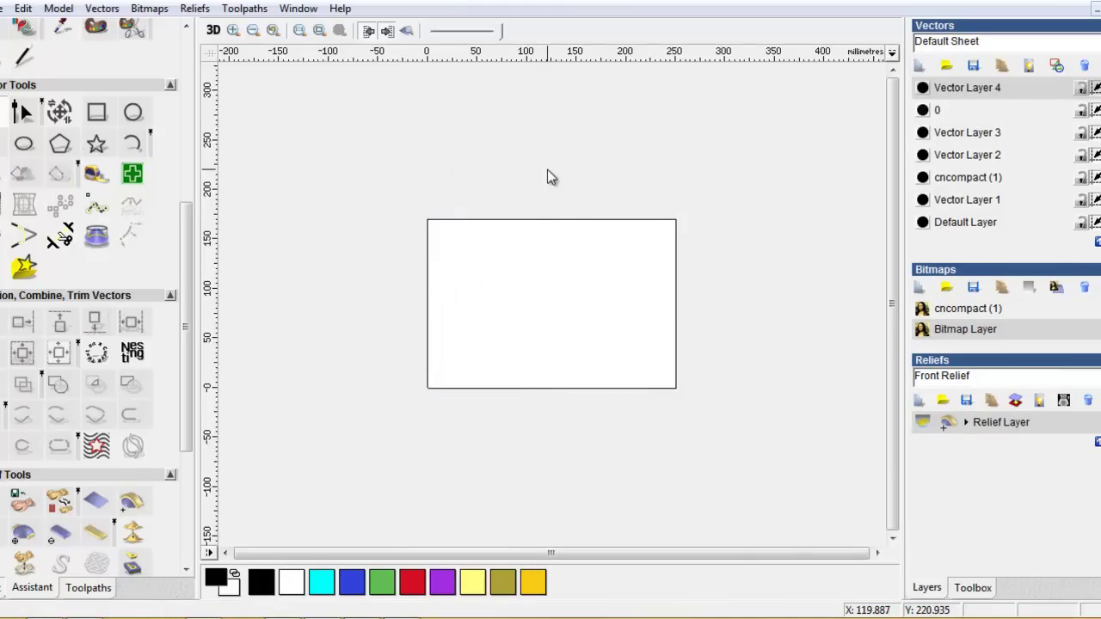
# - Paste the copied parts onto Vector Layer 4 and delete the leftover top border line
pyautogui.rightClick(549, 171)
pyautogui.click(592, 221)
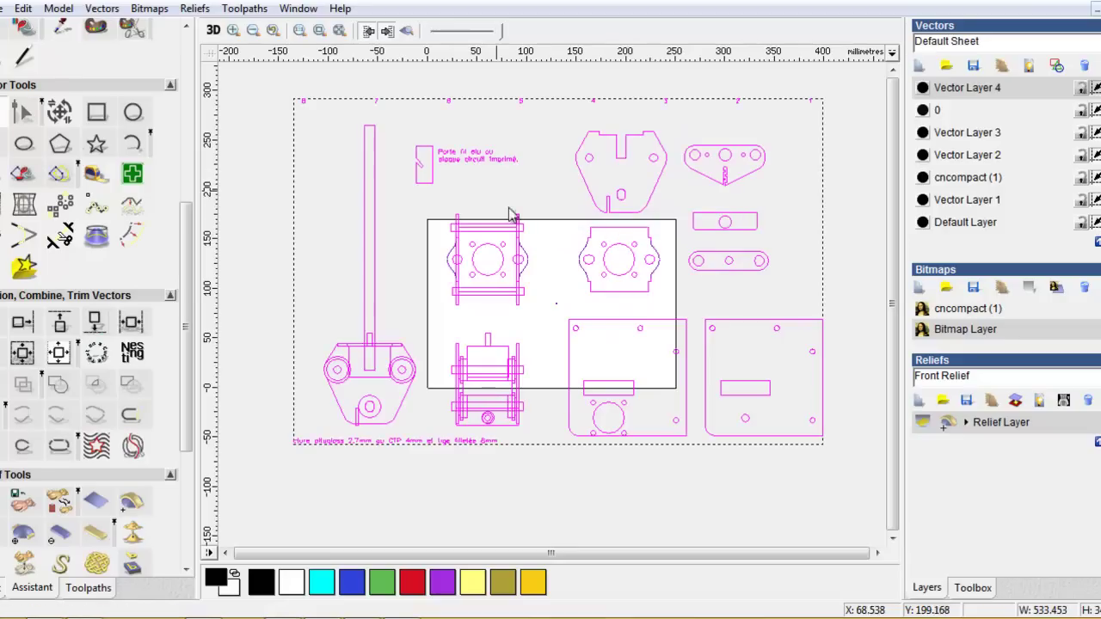
pyautogui.moveTo(273, 76); pyautogui.dragTo(840, 122)
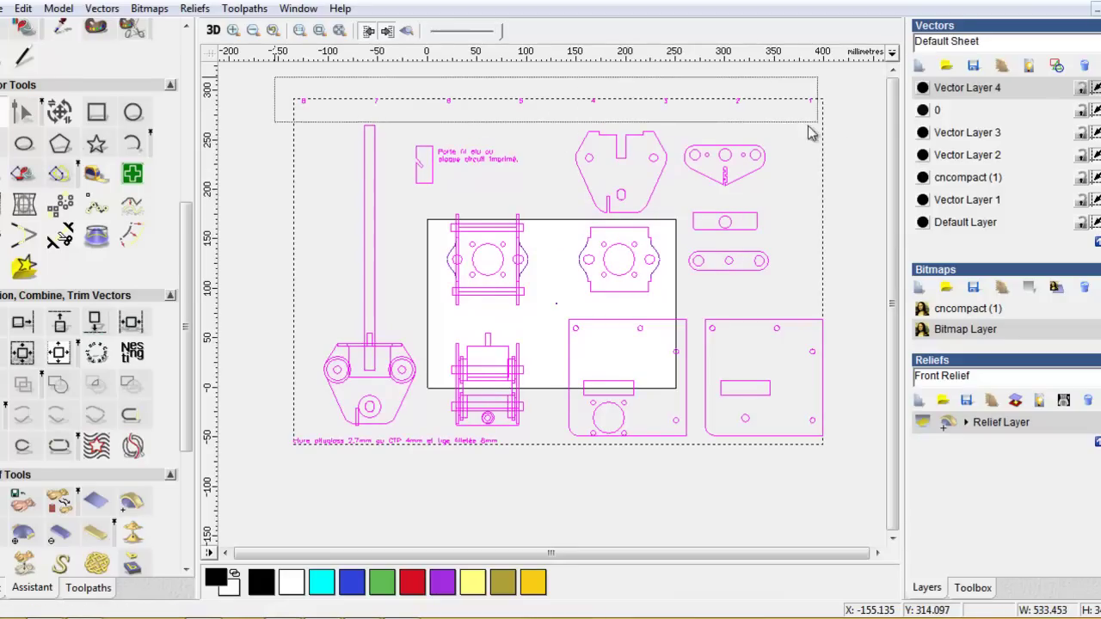
pyautogui.press('Delete')
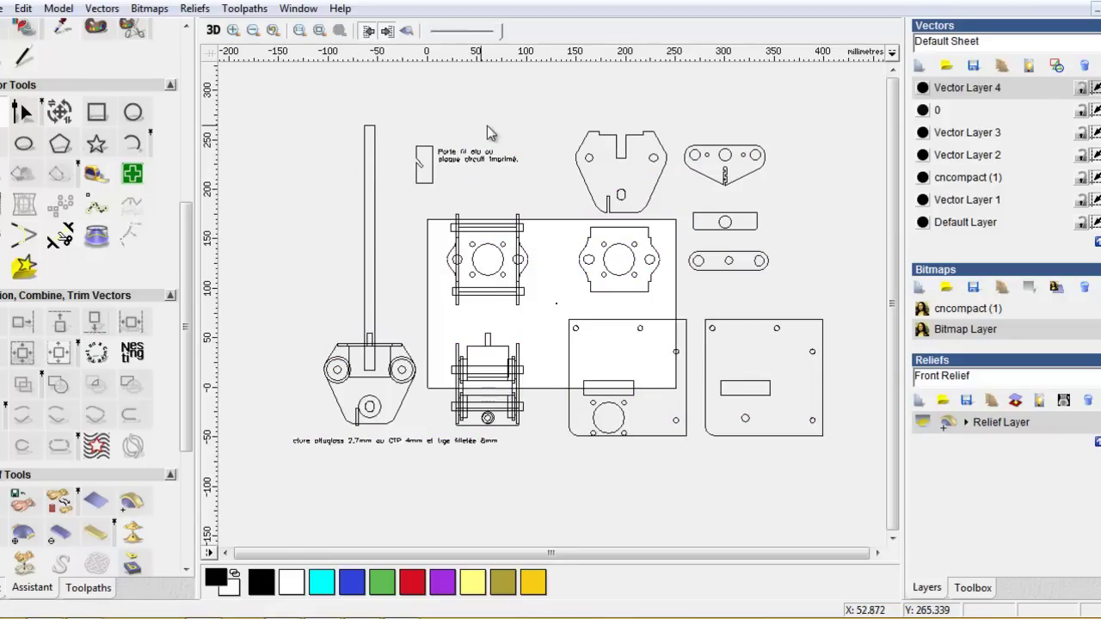
# - Delete the 'Porte fil alu' label and bottom note text, then select all remaining outlines
pyautogui.moveTo(434, 129); pyautogui.dragTo(494, 188)
pyautogui.press('Delete')
pyautogui.moveTo(263, 423)
pyautogui.mouseDown()
pyautogui.moveTo(437, 484)
pyautogui.moveTo(511, 493)
pyautogui.mouseUp()
pyautogui.press('Delete')
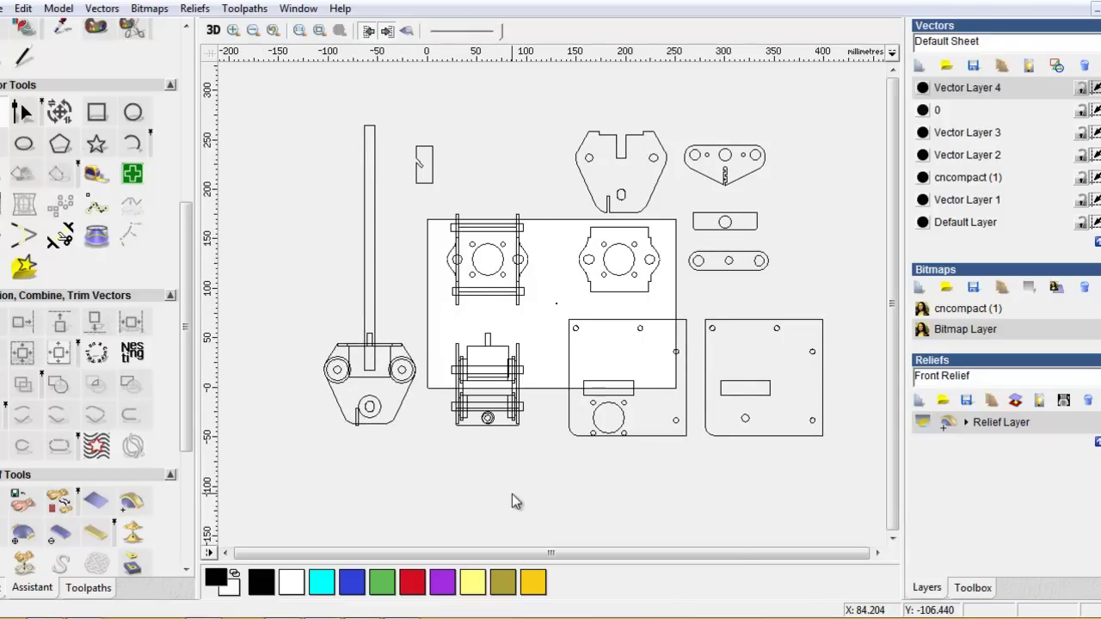
pyautogui.moveTo(274, 87); pyautogui.dragTo(853, 498)
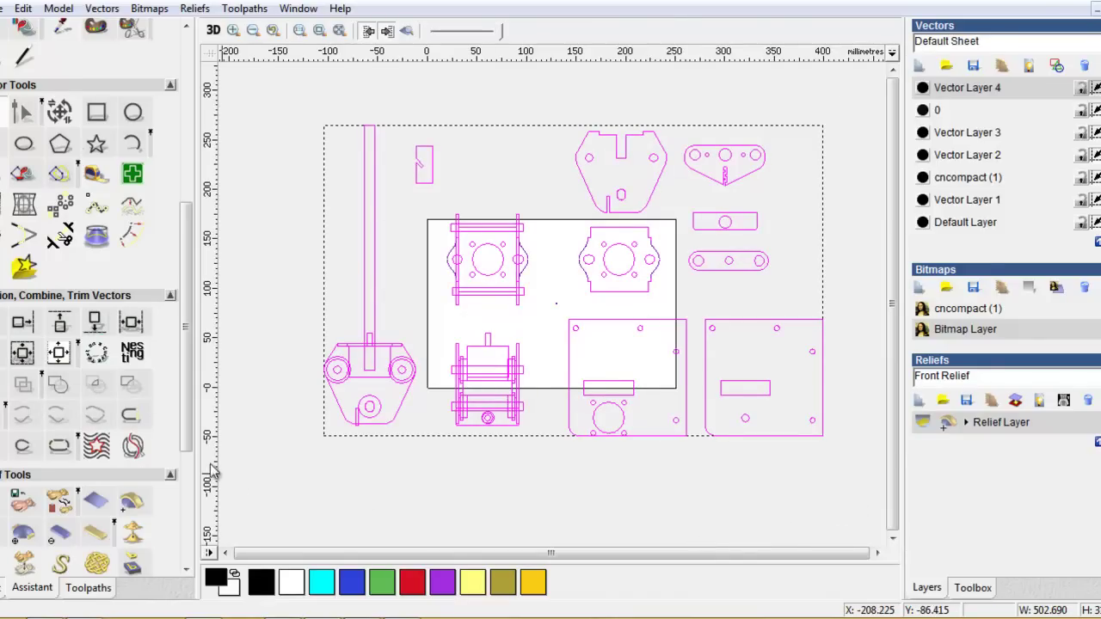
pyautogui.click(59, 112)
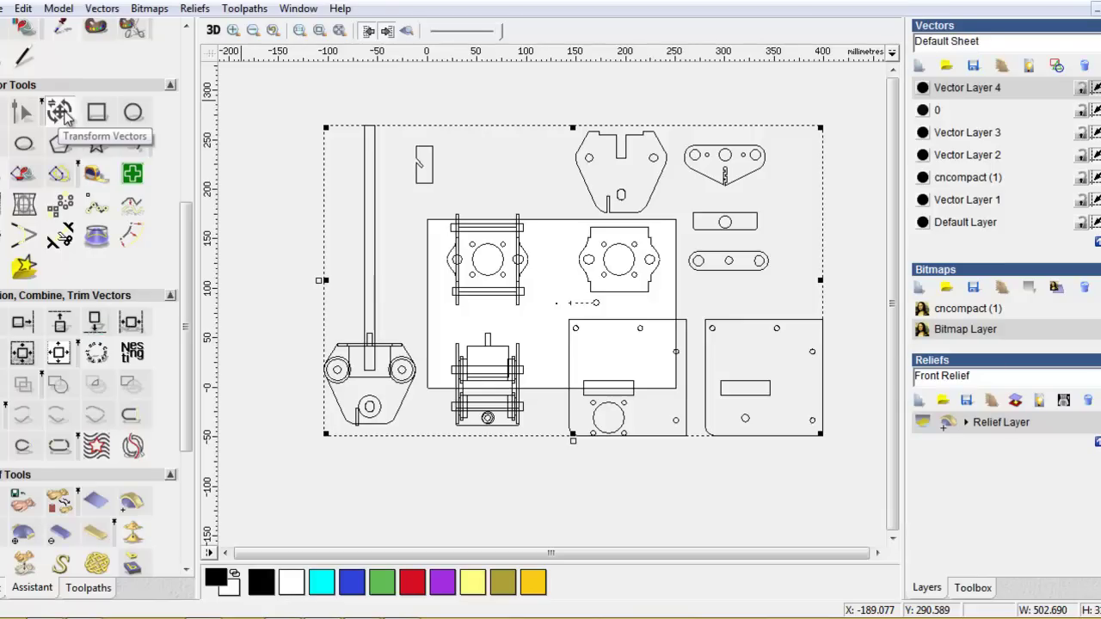
# - In Transform Vector(s), apply a new width of 250 mm, then 200 mm, and close
pyautogui.click(60, 112)
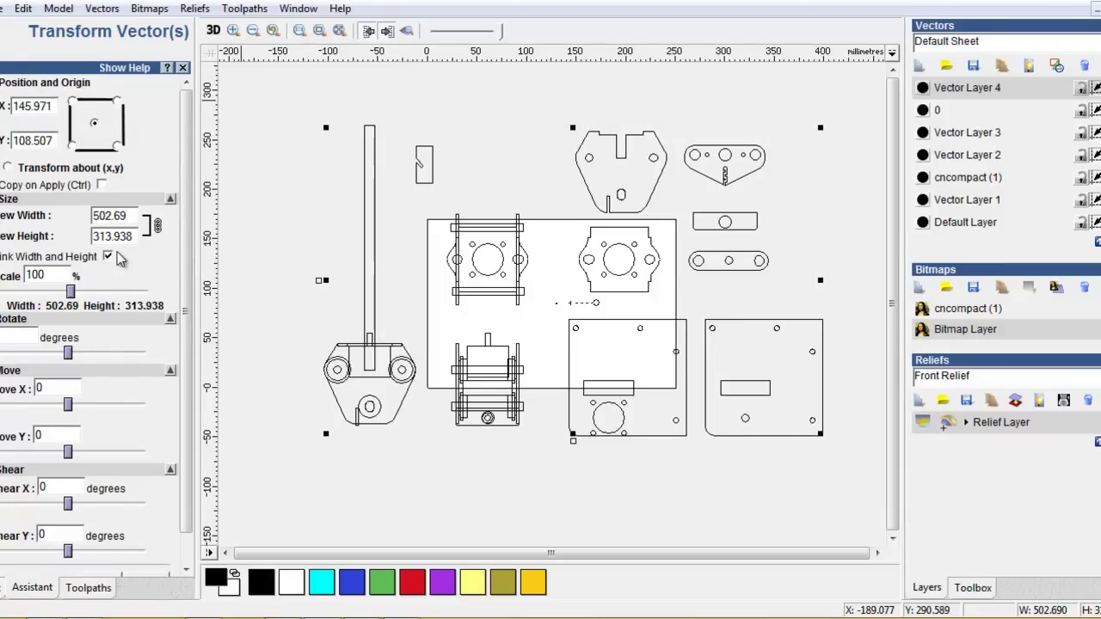
pyautogui.moveTo(131, 216); pyautogui.dragTo(67, 216)
pyautogui.write('250')
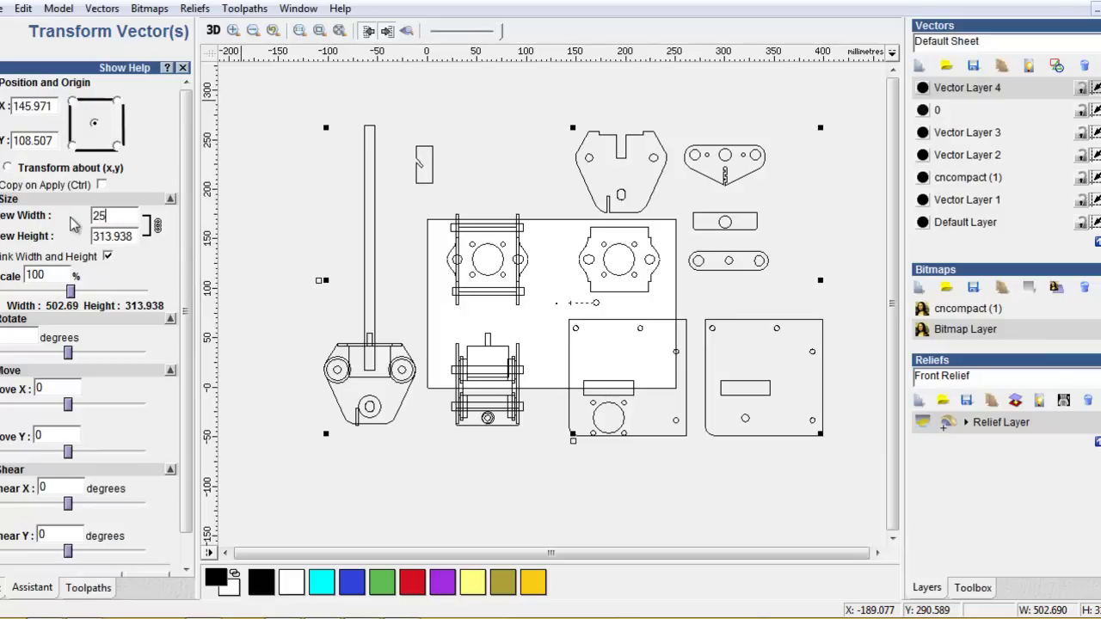
pyautogui.scroll(-2, 192, 395)
pyautogui.click(99, 550)
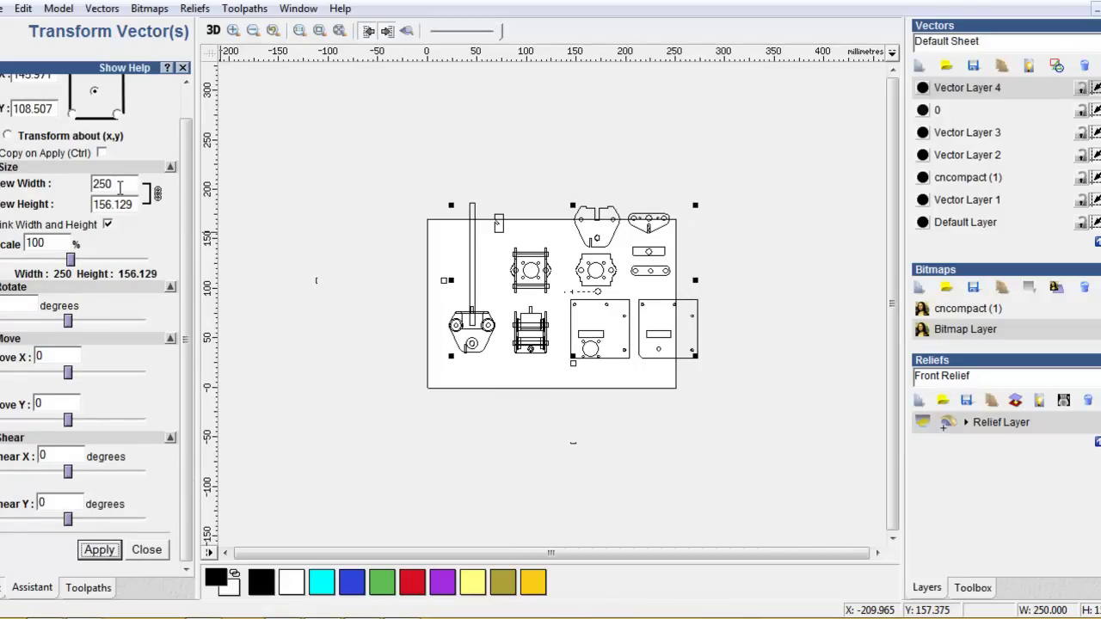
pyautogui.moveTo(120, 187); pyautogui.dragTo(86, 188)
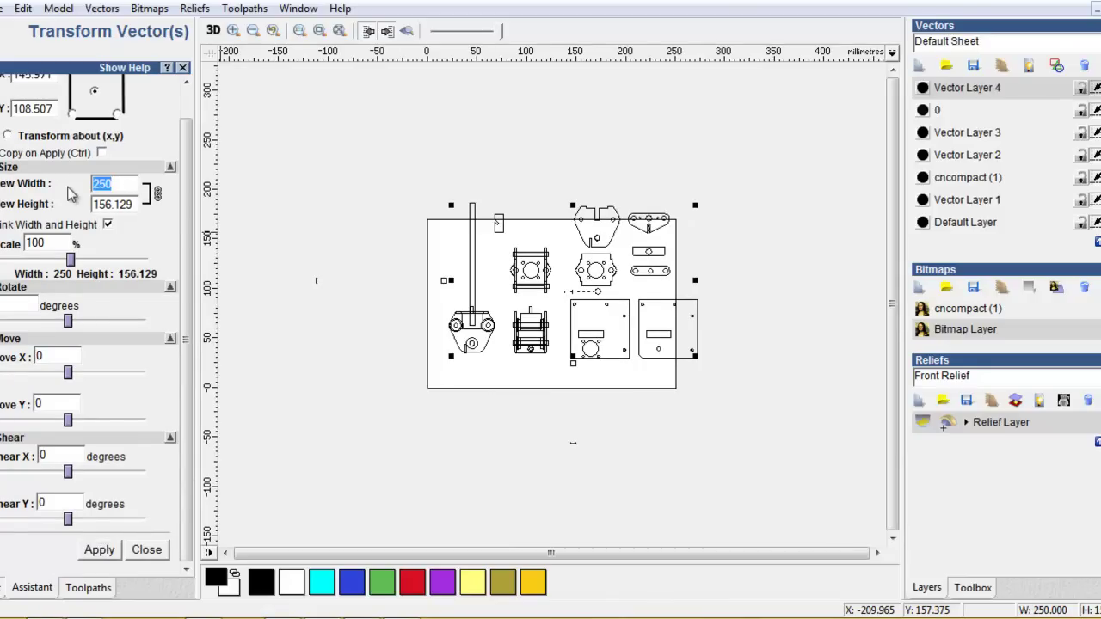
pyautogui.write('200')
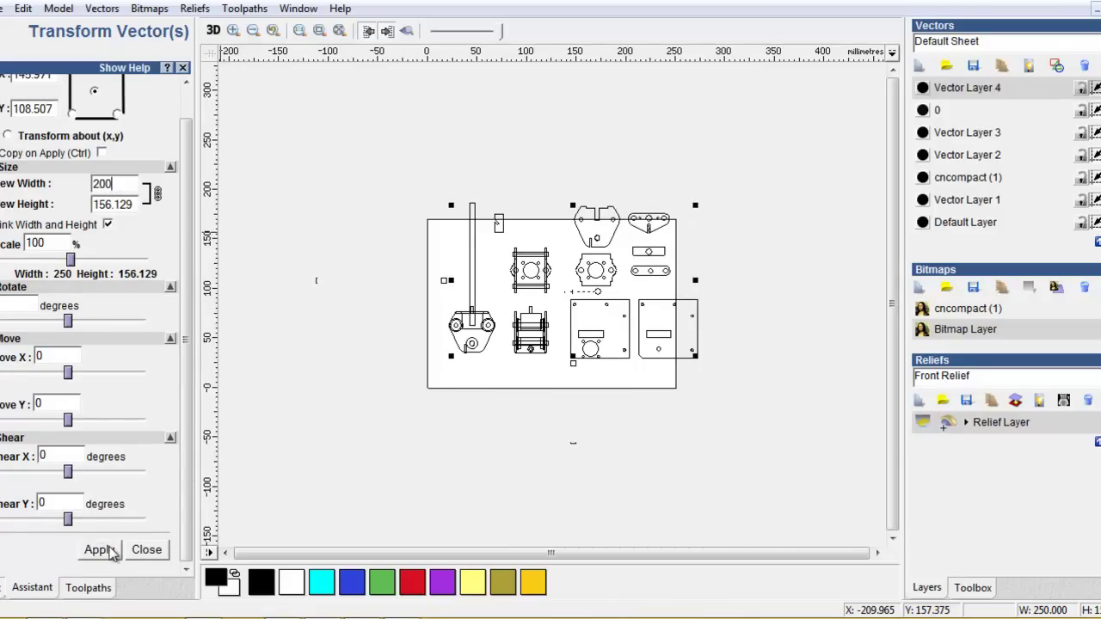
pyautogui.click(99, 550)
pyautogui.click(146, 549)
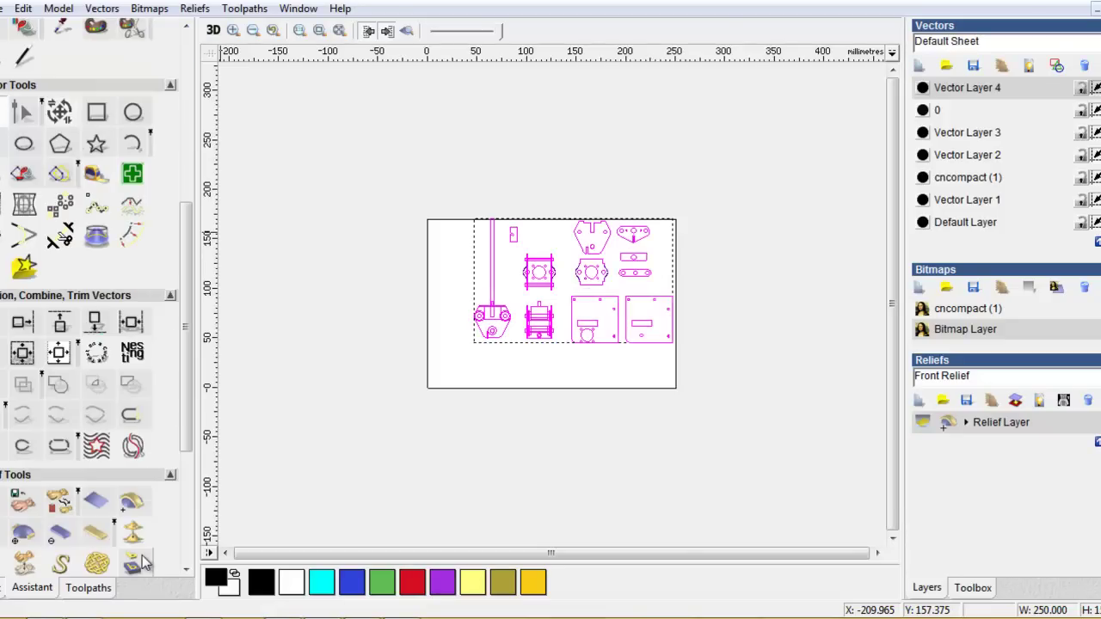
# - Centre the scaled parts on the page, check the fit, and select the top-middle bracket
pyautogui.click(59, 352)
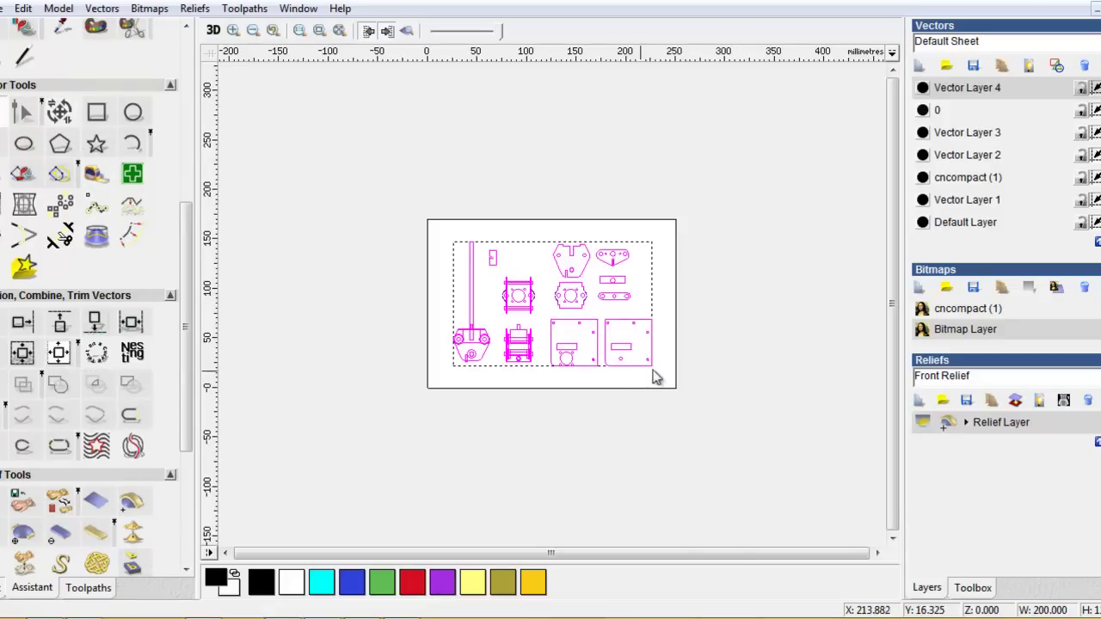
pyautogui.click(747, 356)
pyautogui.scroll(3, 750, 355)
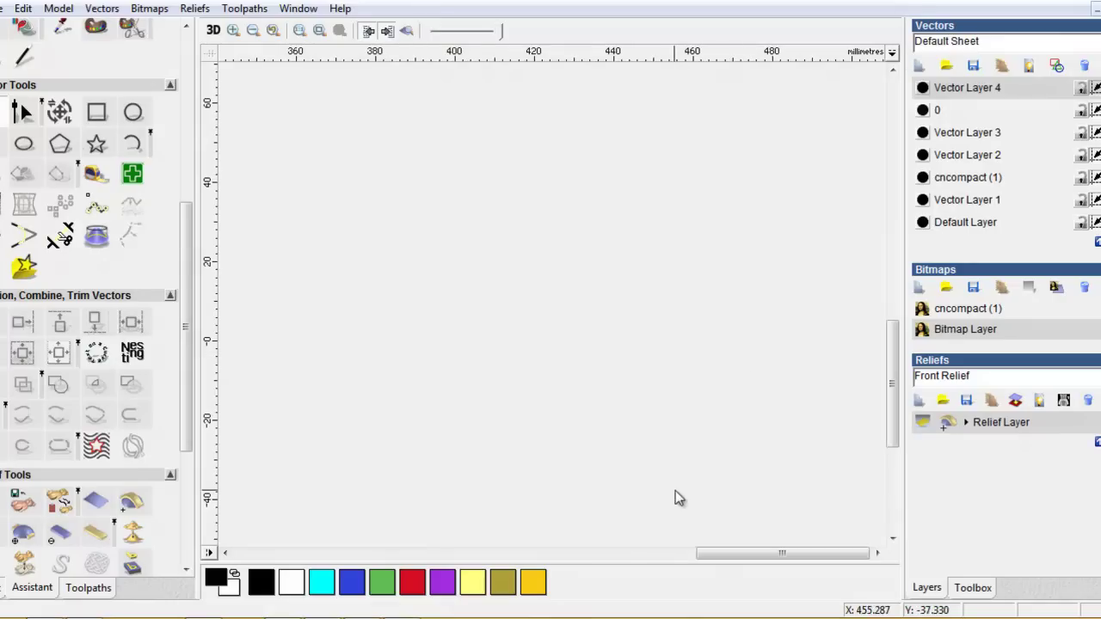
pyautogui.click(319, 31)
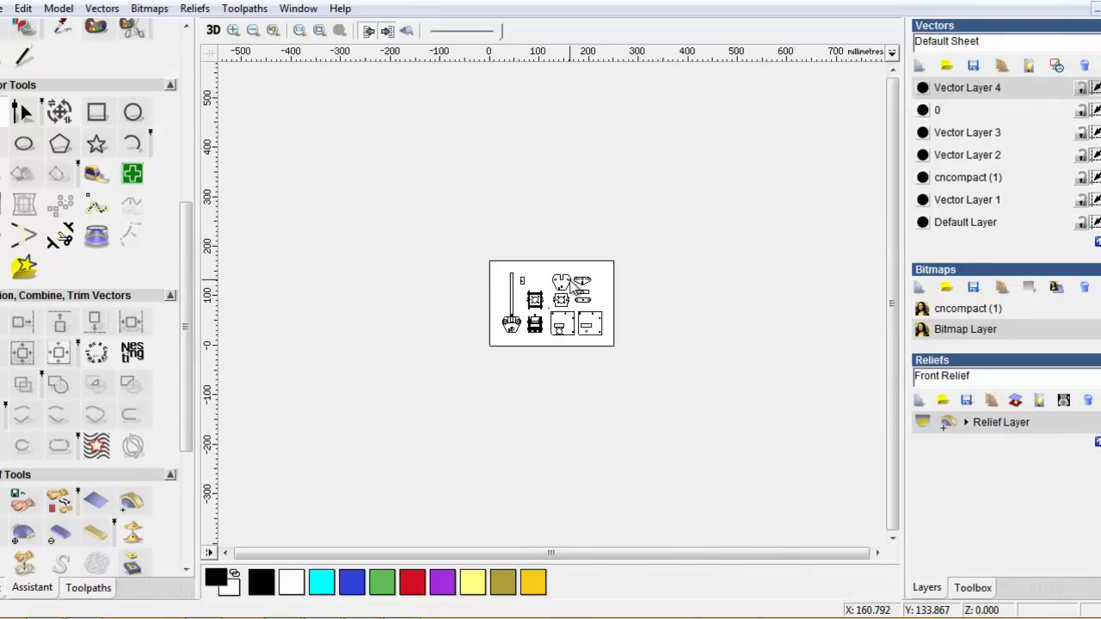
pyautogui.hotkey('ctrl', 'a')
pyautogui.click(340, 30)
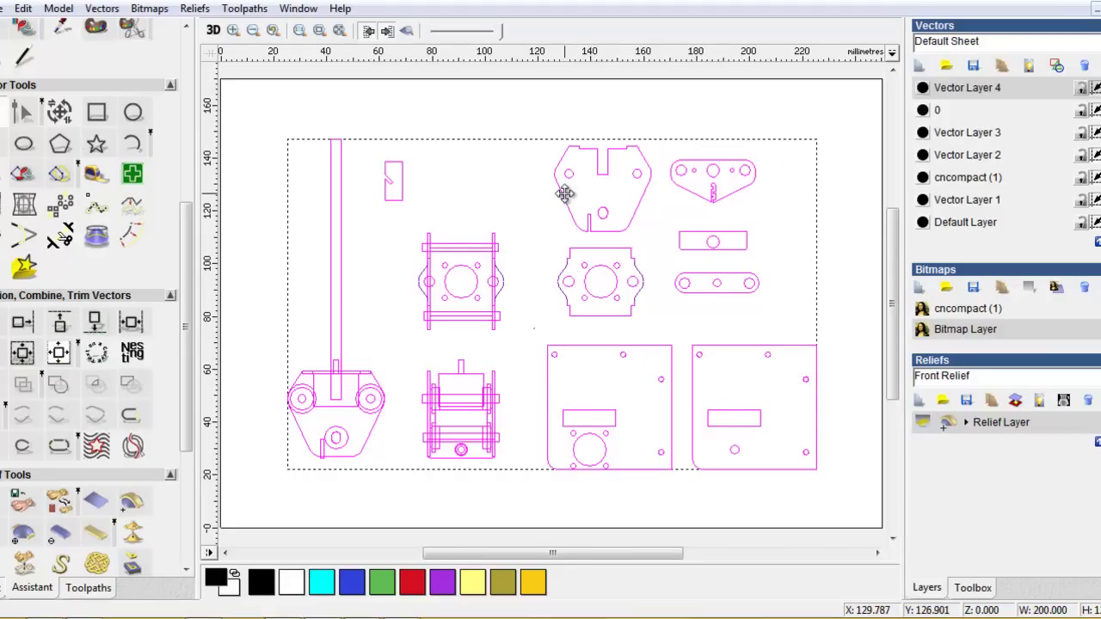
pyautogui.click(513, 197)
pyautogui.click(563, 203)
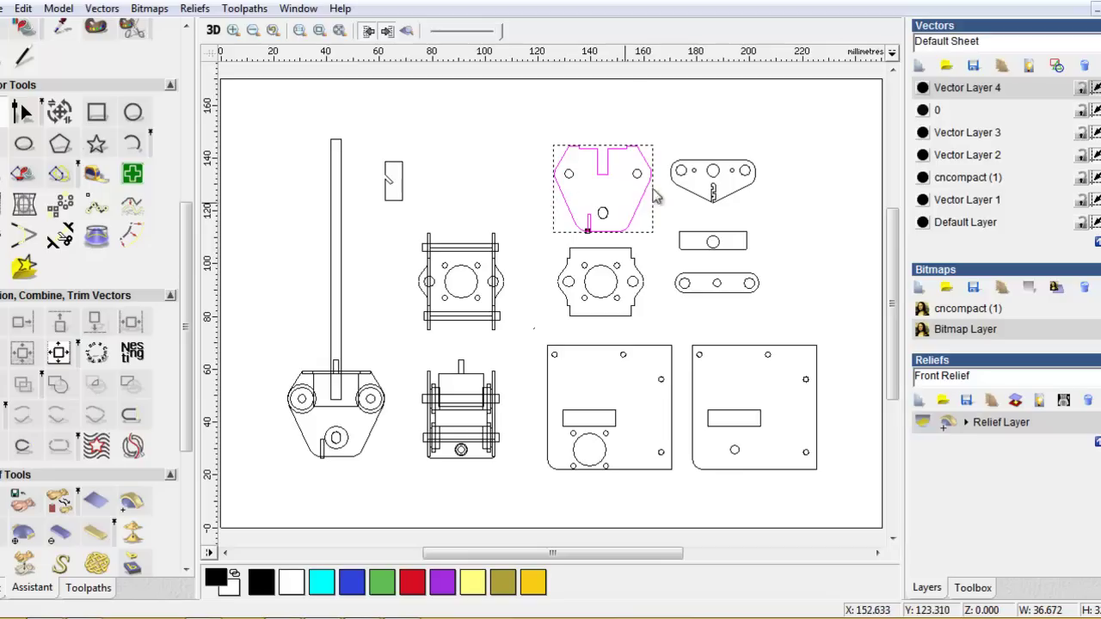
# - Zoom in on the top-middle bracket, reselect it, then zoom and scroll back out to the whole sheet
pyautogui.click(339, 31)
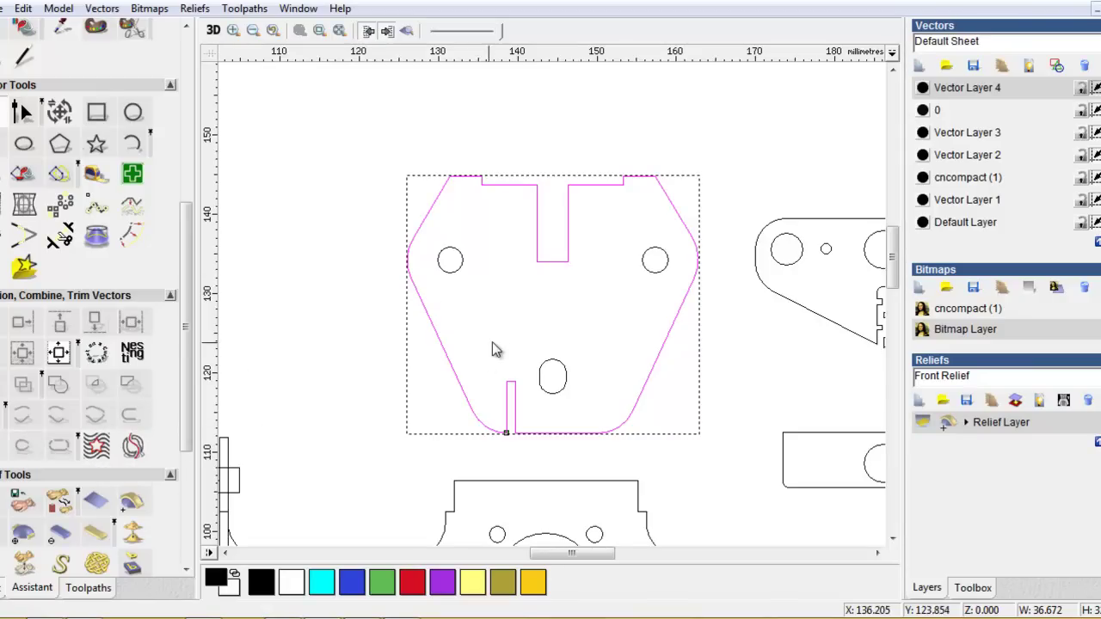
pyautogui.click(747, 351)
pyautogui.click(669, 332)
pyautogui.scroll(-5, 728, 341)
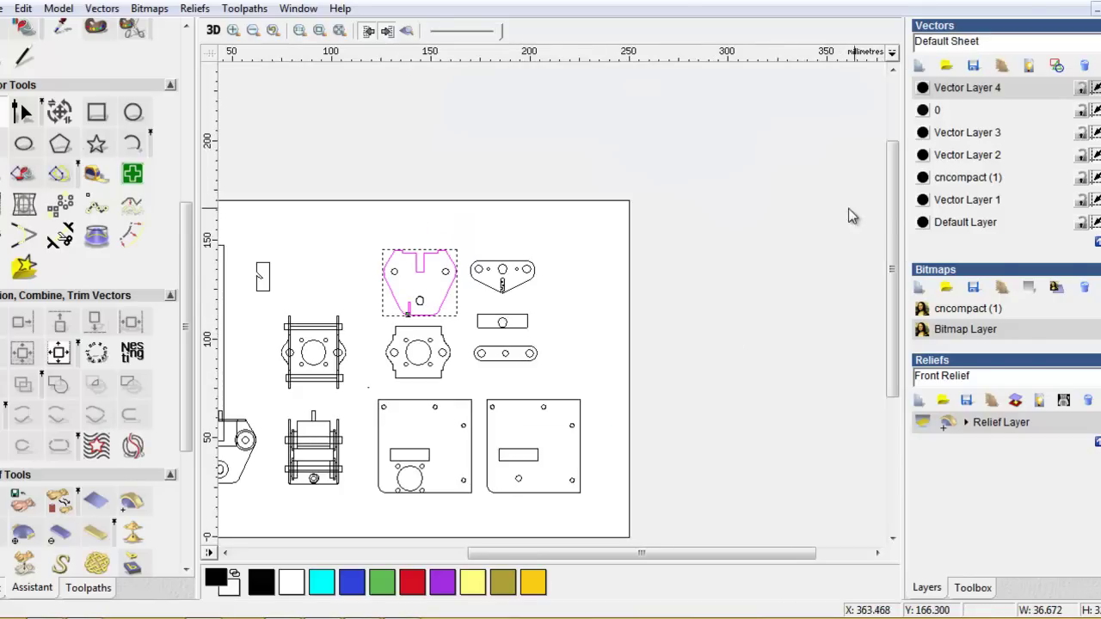
pyautogui.moveTo(892, 258); pyautogui.dragTo(892, 318)
# - Zoom to the bottom-right rectangular plate, then scroll back out over the sheet
pyautogui.click(563, 287)
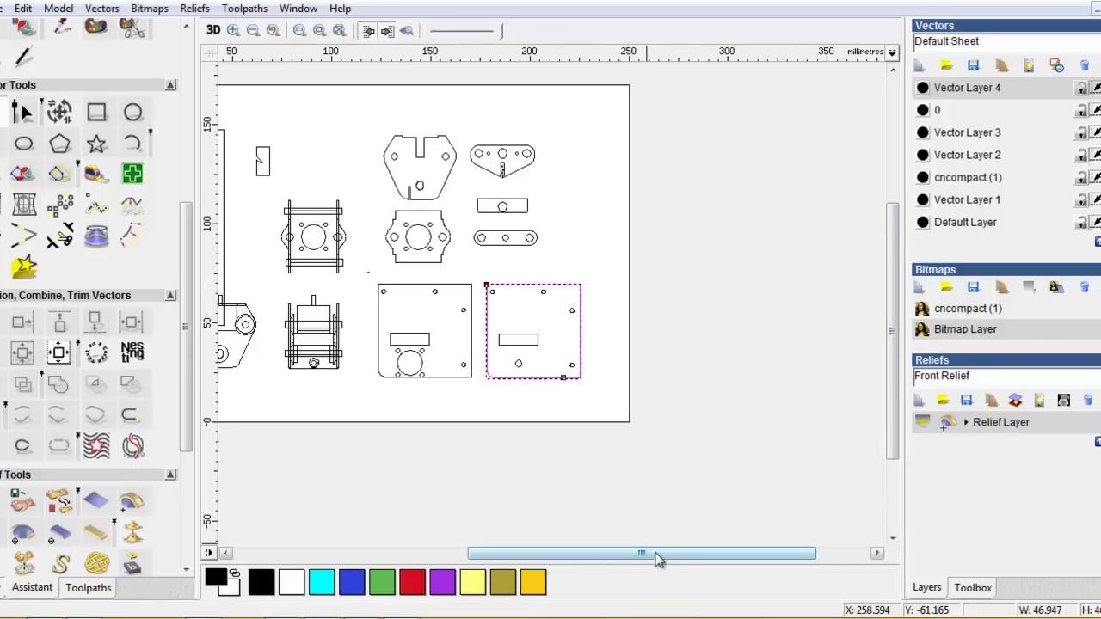
pyautogui.moveTo(655, 559); pyautogui.dragTo(575, 559)
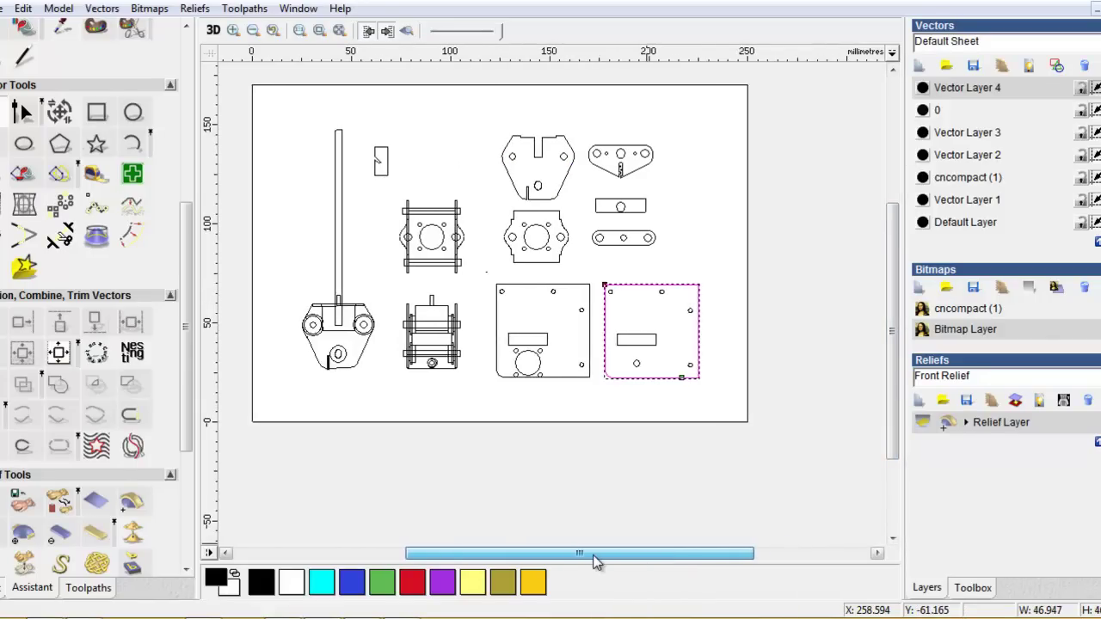
pyautogui.click(340, 31)
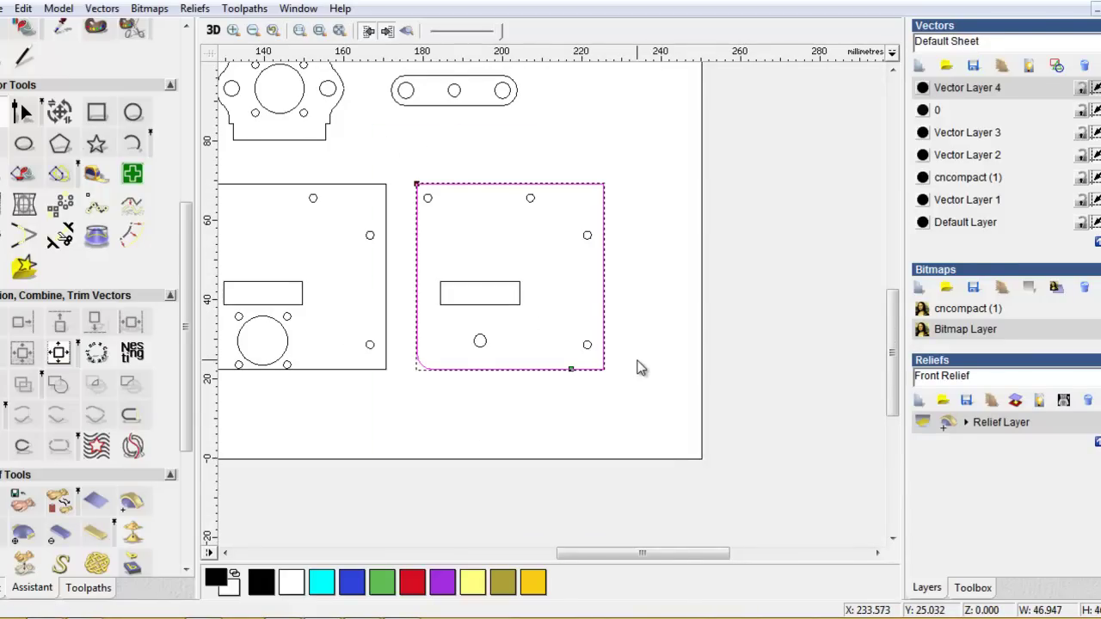
pyautogui.scroll(-2, 668, 450)
pyautogui.moveTo(894, 353)
pyautogui.mouseDown()
pyautogui.moveTo(895, 237)
pyautogui.moveTo(895, 270)
pyautogui.mouseUp()
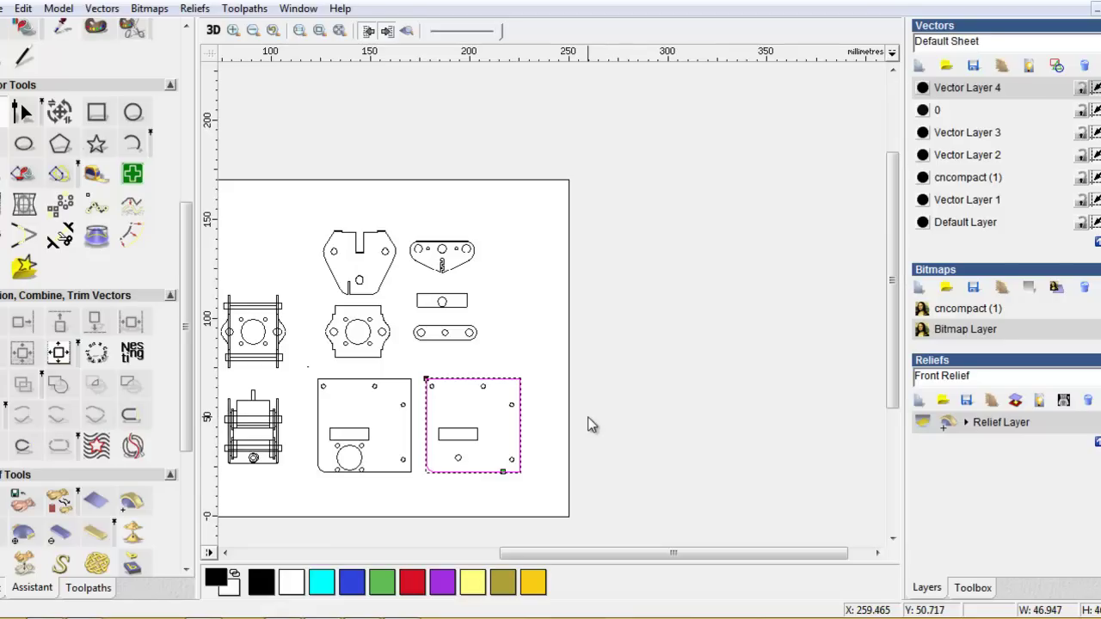
# - Clear the part selection and make the Default Layer the working layer
pyautogui.click(388, 281)
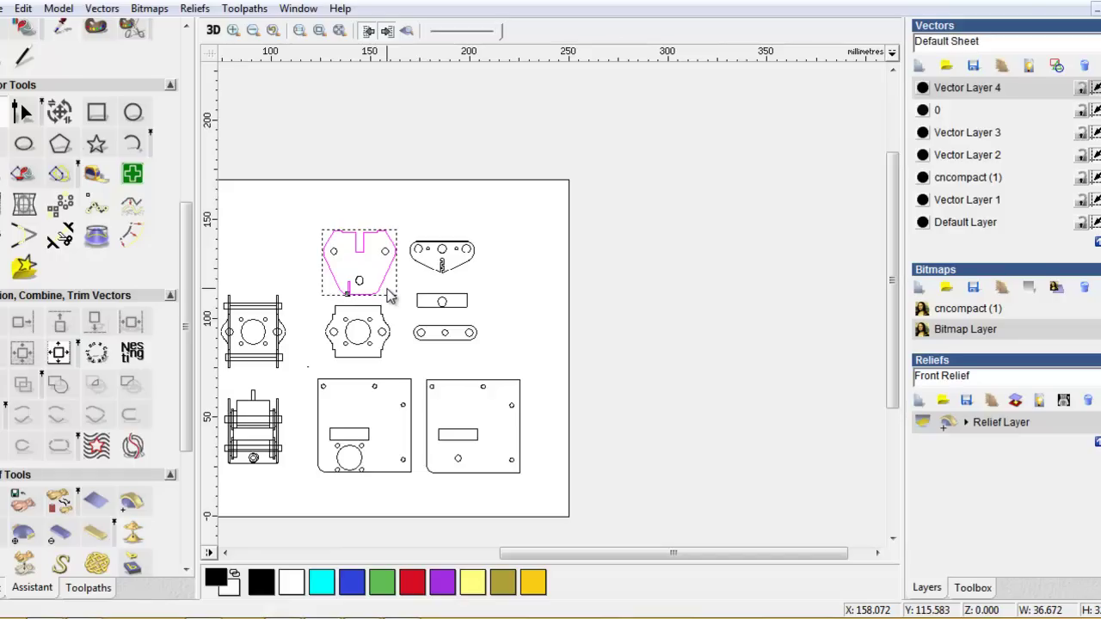
pyautogui.click(507, 385)
pyautogui.click(679, 374)
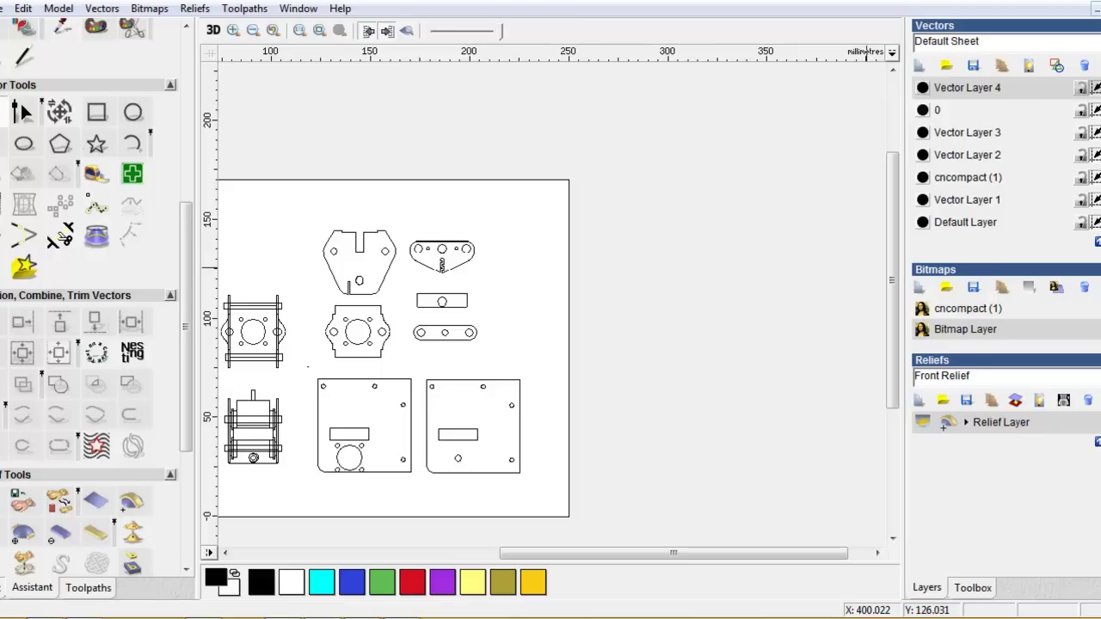
pyautogui.click(1081, 88)
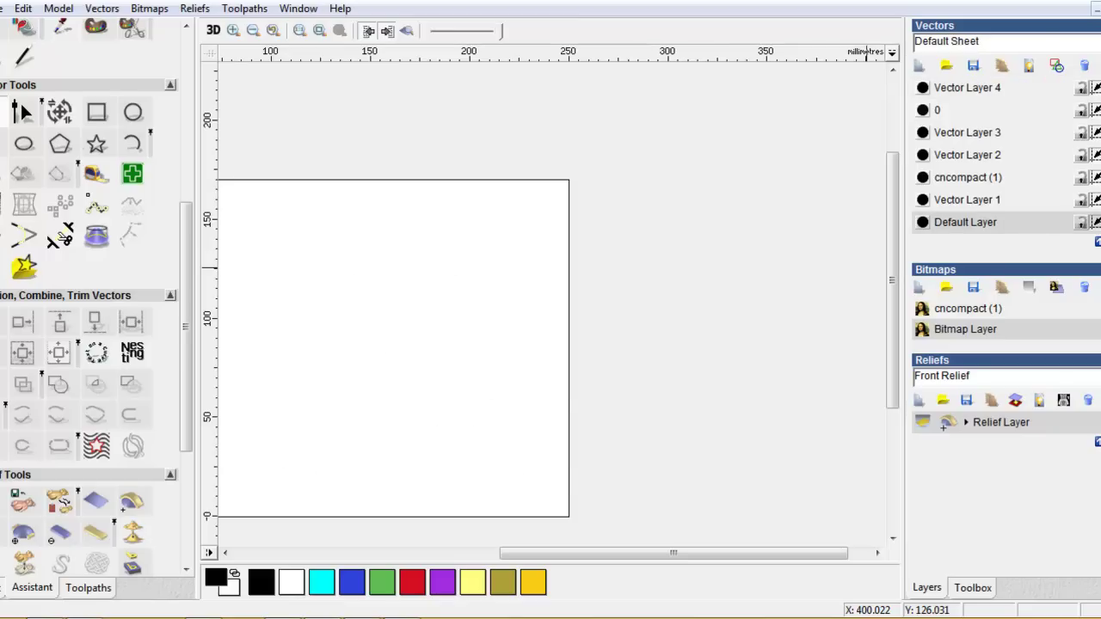
# - Click the bottom-right plate's edges until its whole outline on Vector Layer 2 is selected
pyautogui.click(550, 363)
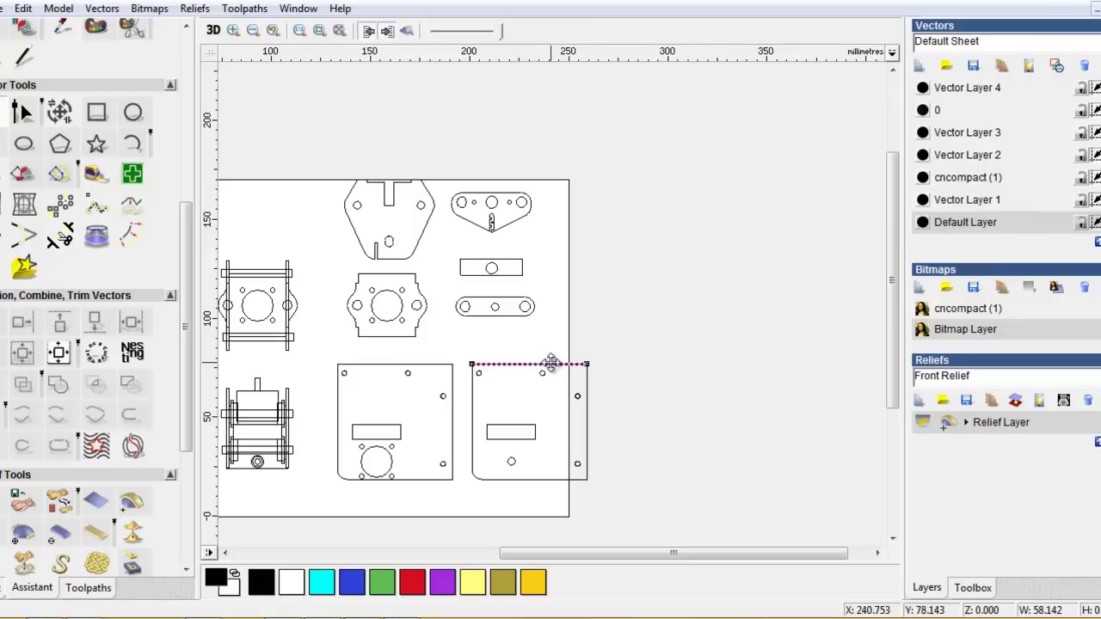
pyautogui.keyDown('shift'); pyautogui.click(471, 418); pyautogui.keyUp('shift')
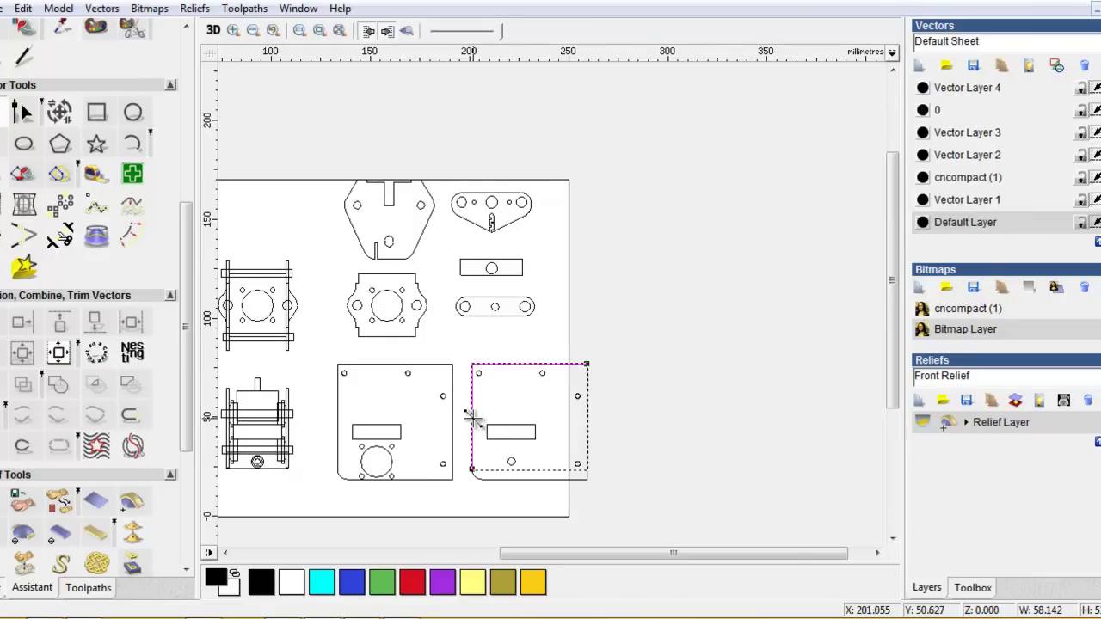
pyautogui.keyDown('shift'); pyautogui.click(499, 480); pyautogui.keyUp('shift')
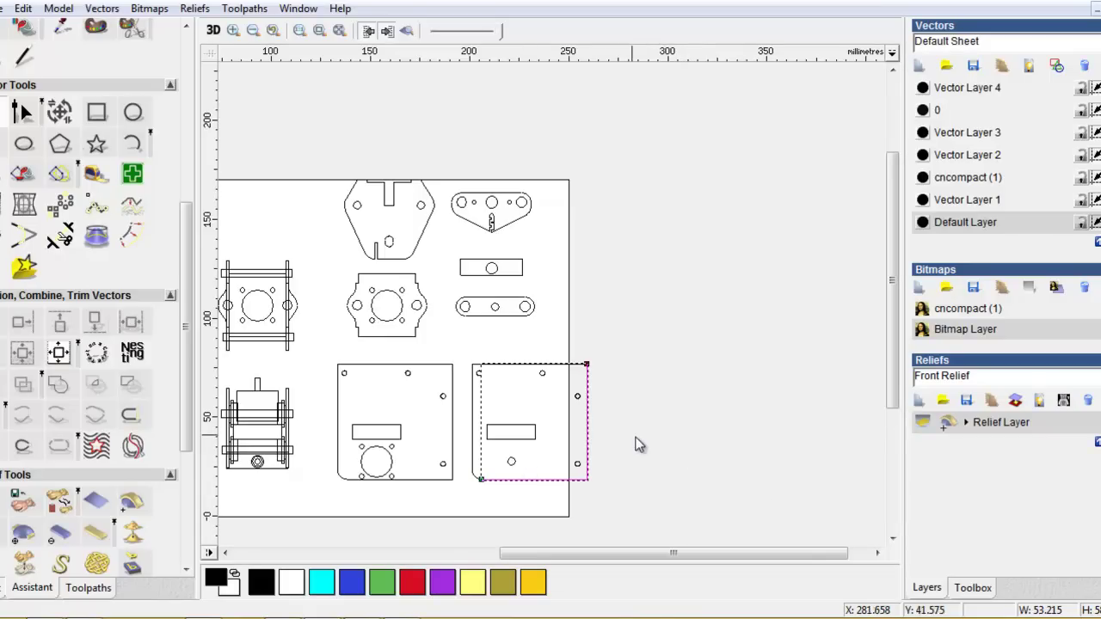
pyautogui.click(525, 364)
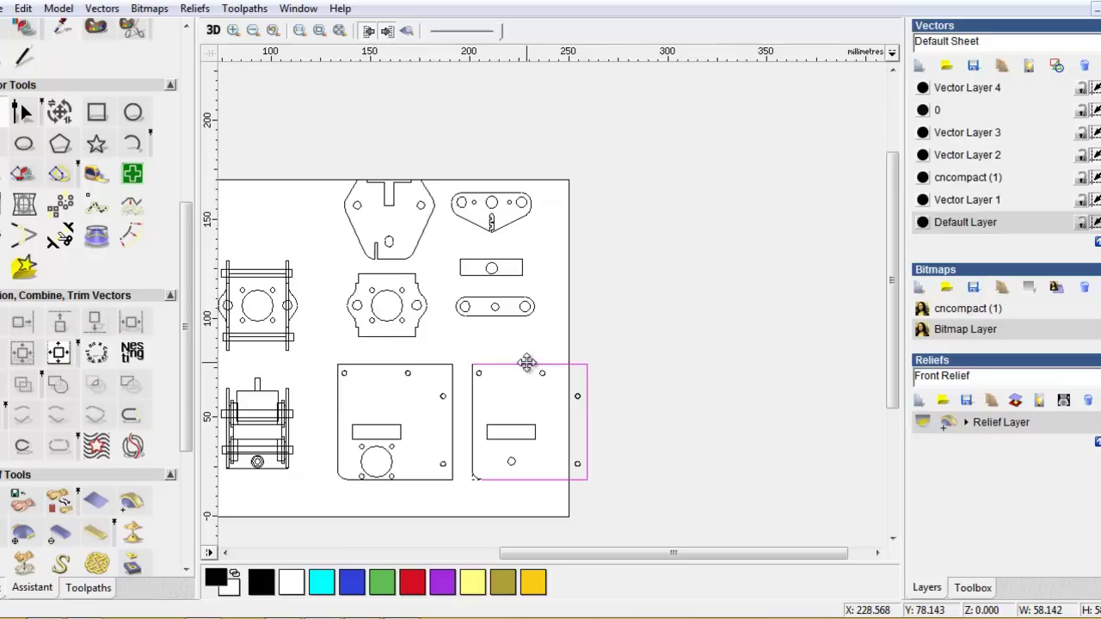
pyautogui.click(579, 395)
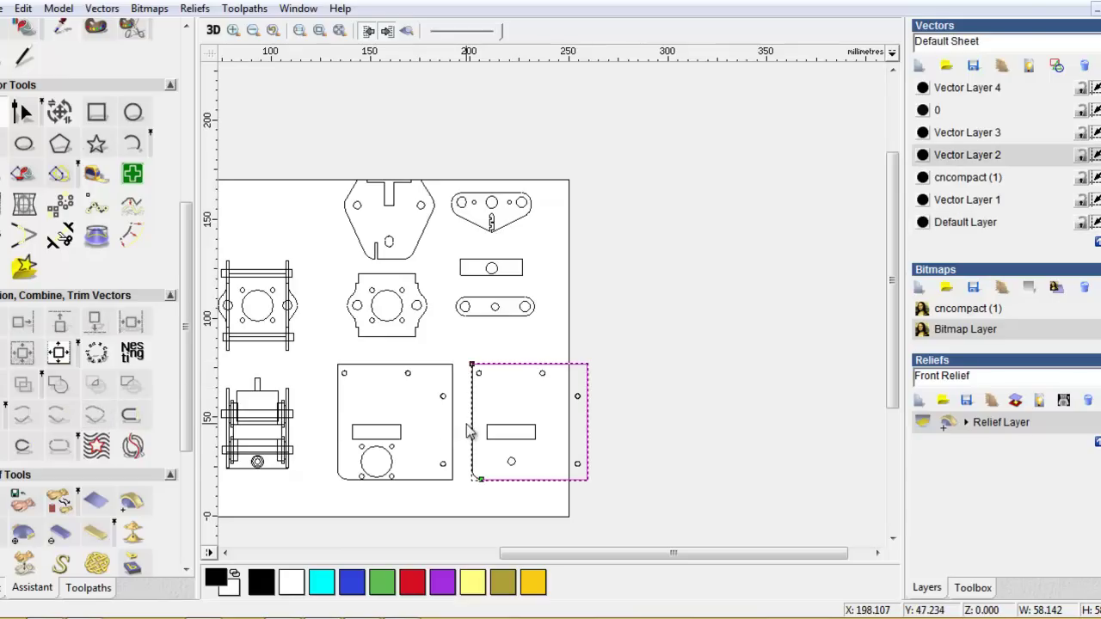
pyautogui.click(471, 420)
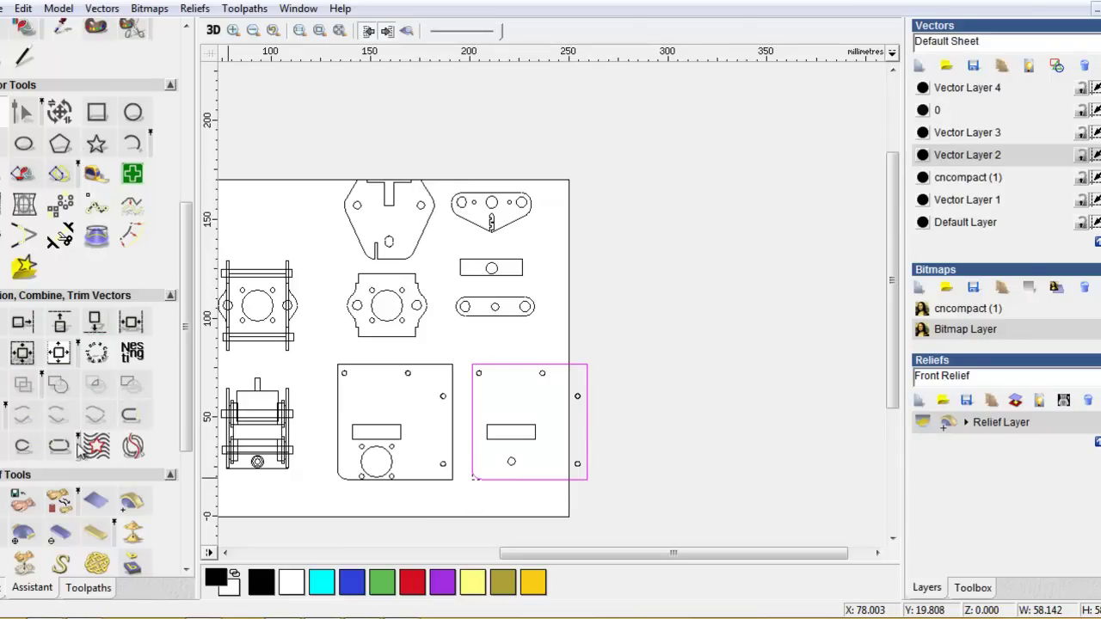
pyautogui.click(30, 447)
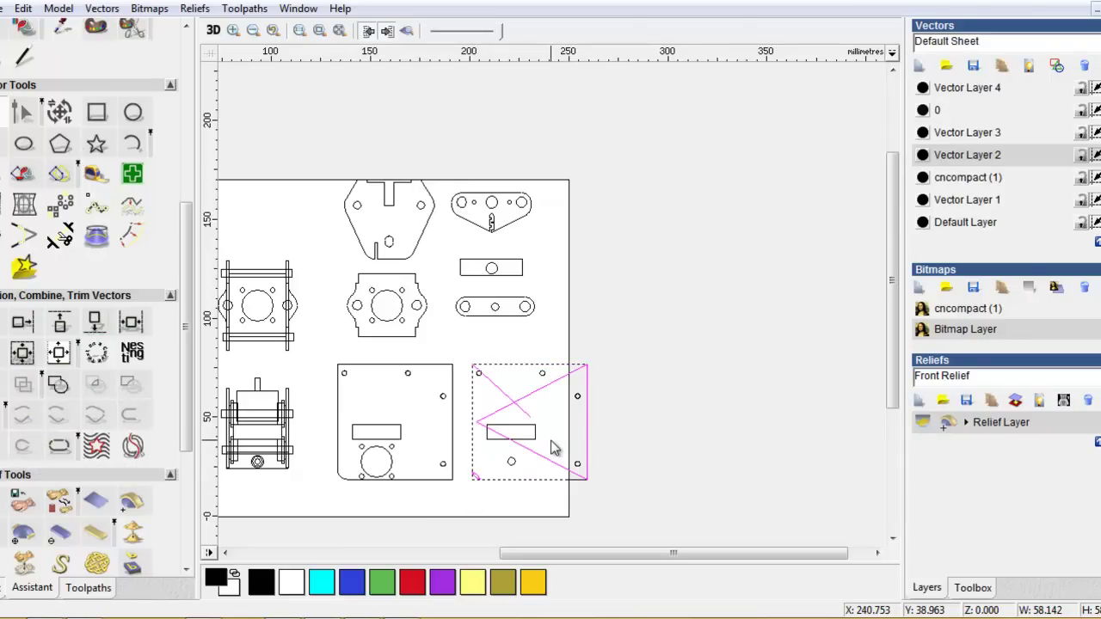
pyautogui.click(4, 10)
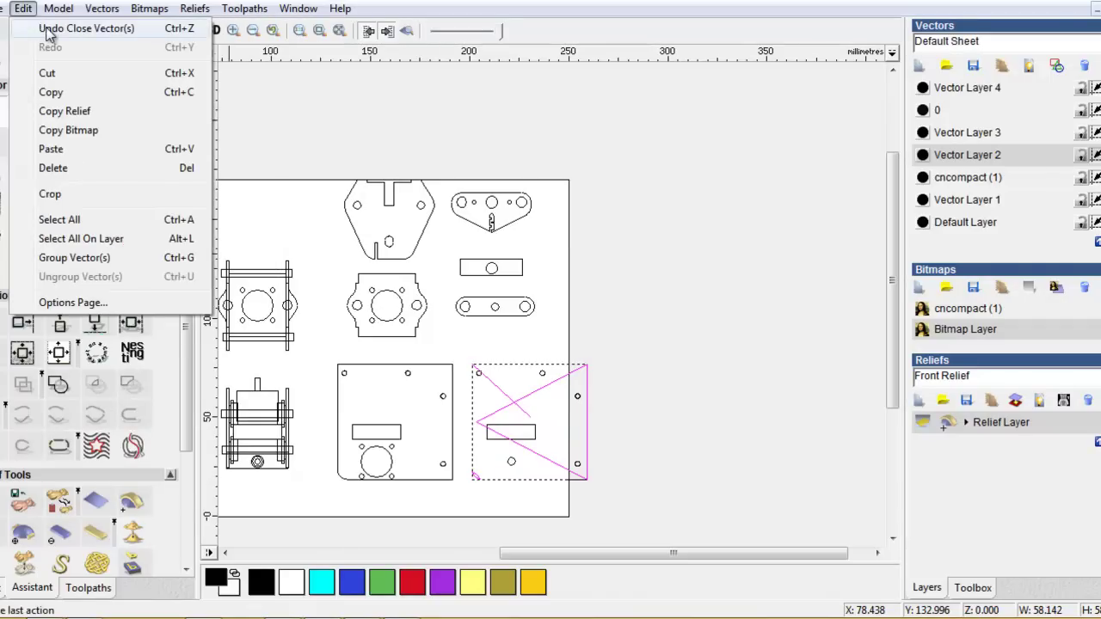
pyautogui.click(39, 29)
pyautogui.click(233, 30)
pyautogui.moveTo(471, 462)
pyautogui.mouseDown()
pyautogui.moveTo(481, 503)
pyautogui.moveTo(504, 509)
pyautogui.mouseUp()
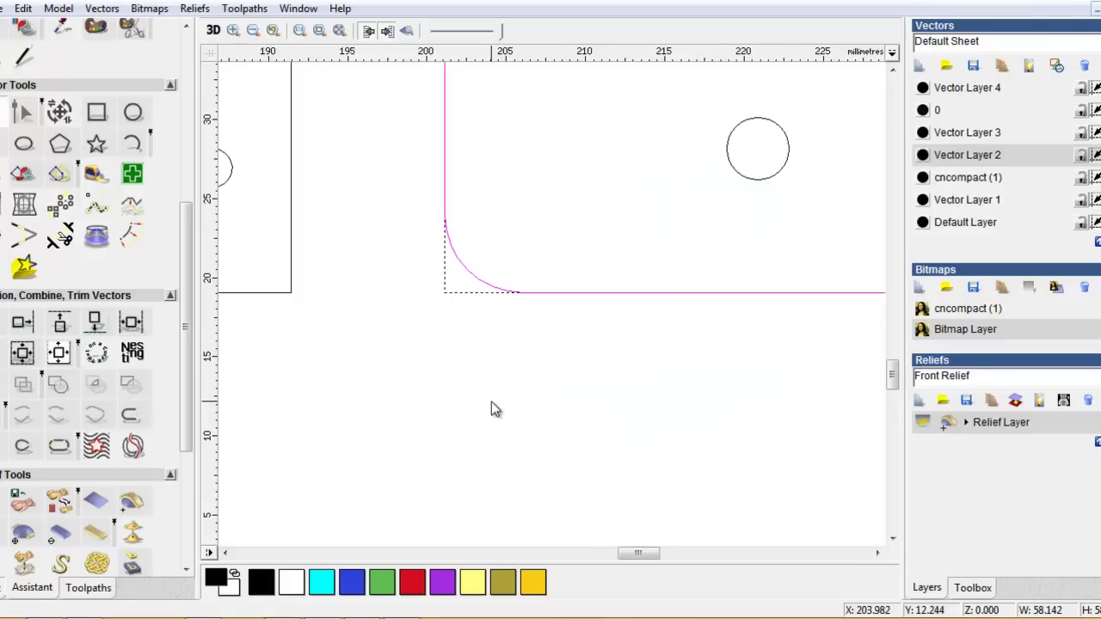
pyautogui.scroll(-1, 748, 460)
pyautogui.scroll(-1, 740, 447)
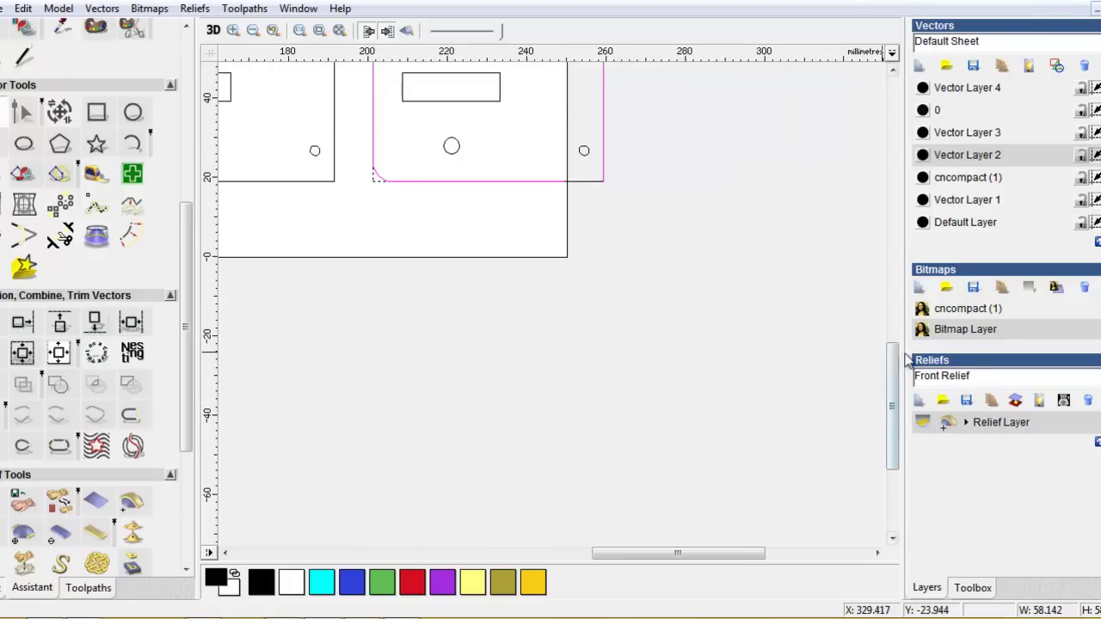
pyautogui.scroll(2, 890, 362)
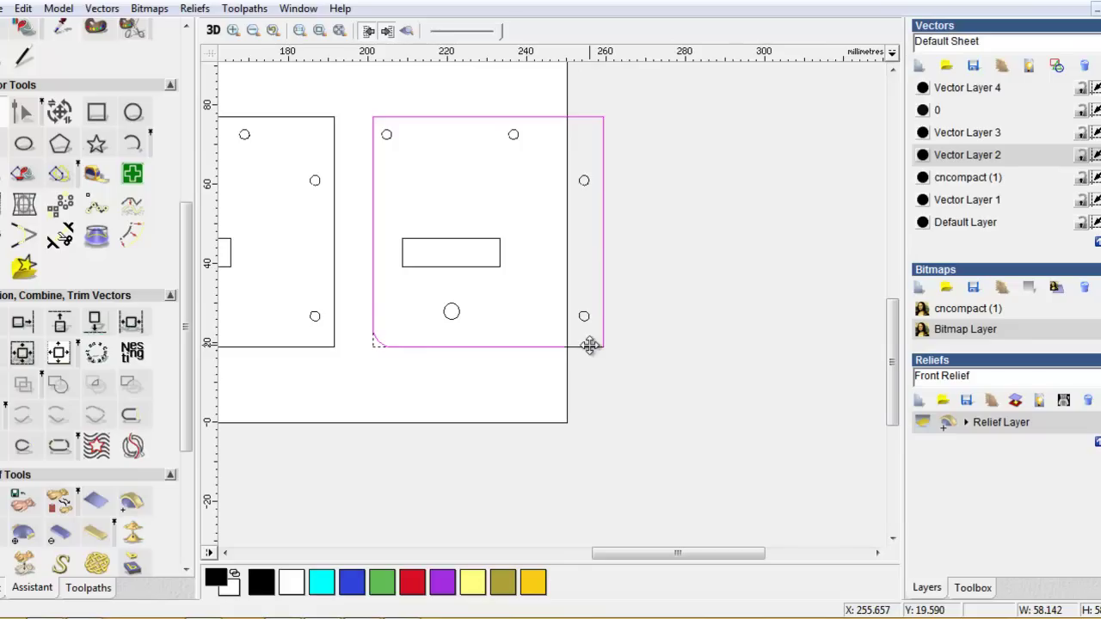
pyautogui.click(60, 447)
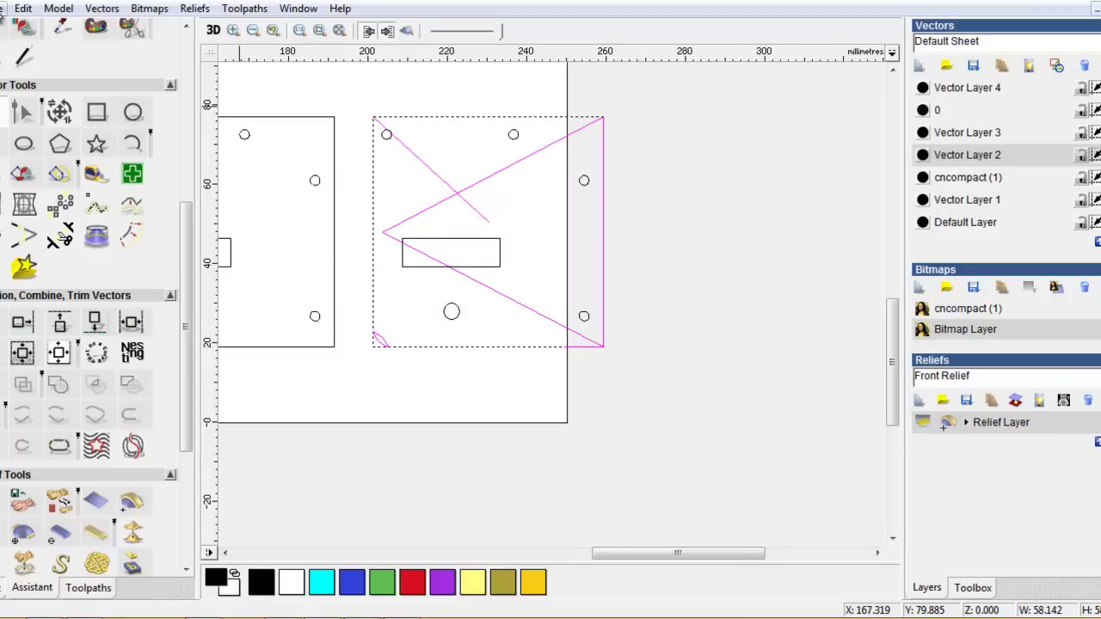
pyautogui.click(24, 7)
pyautogui.click(39, 20)
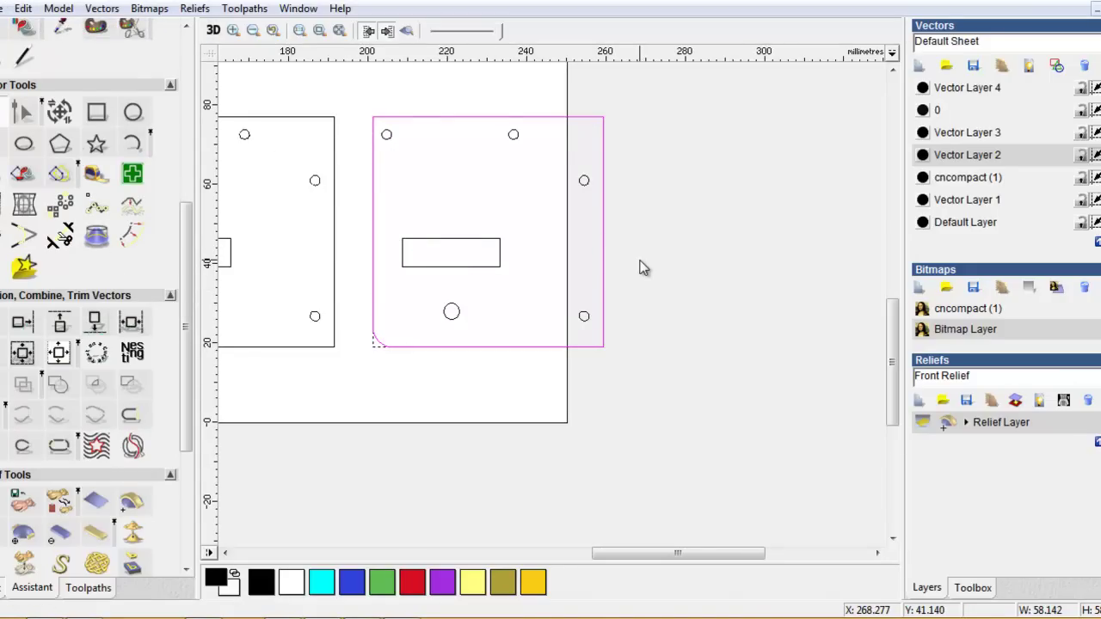
pyautogui.moveTo(604, 240)
pyautogui.mouseDown()
pyautogui.moveTo(790, 256)
pyautogui.moveTo(581, 223)
pyautogui.moveTo(732, 239)
pyautogui.mouseUp()
pyautogui.click(23, 8)
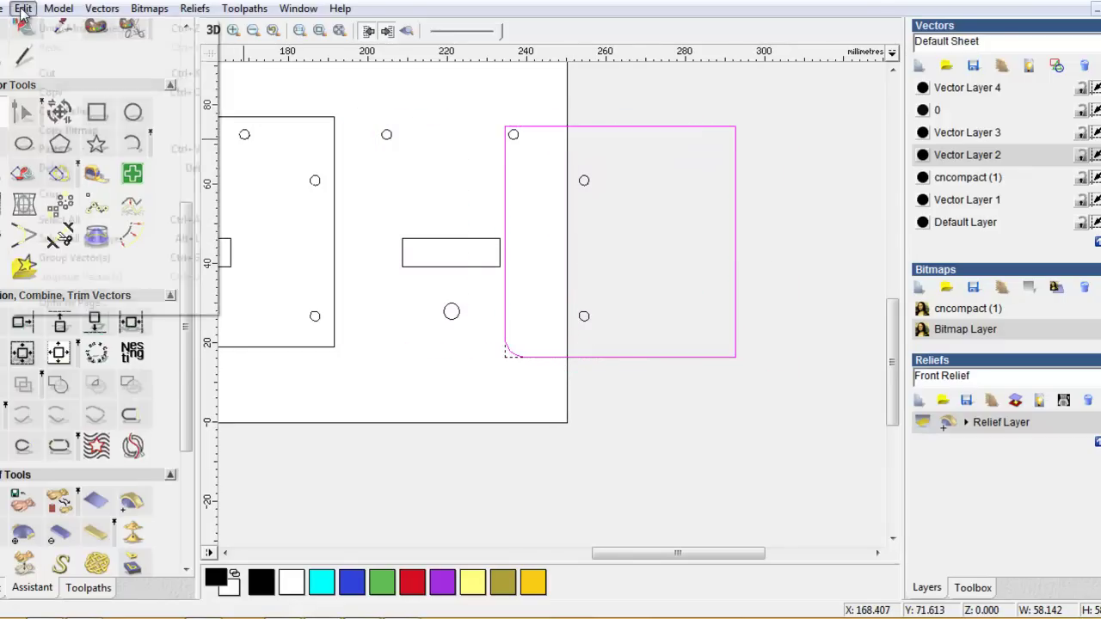
pyautogui.click(51, 29)
pyautogui.click(22, 10)
pyautogui.click(51, 29)
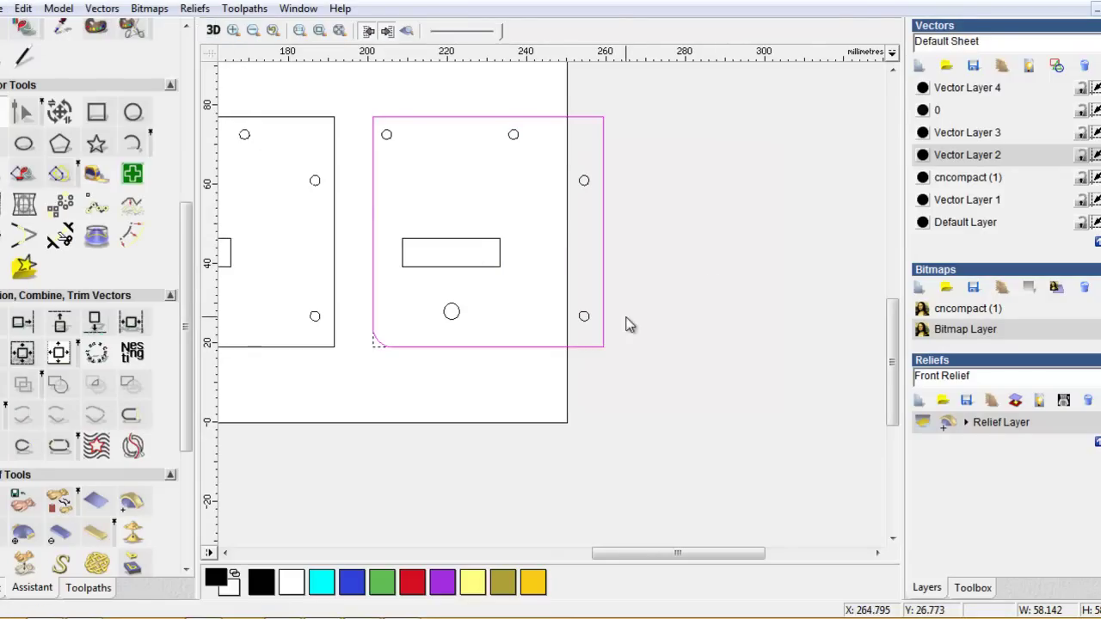
pyautogui.moveTo(892, 353)
pyautogui.mouseDown()
pyautogui.moveTo(892, 291)
pyautogui.moveTo(892, 330)
pyautogui.mouseUp()
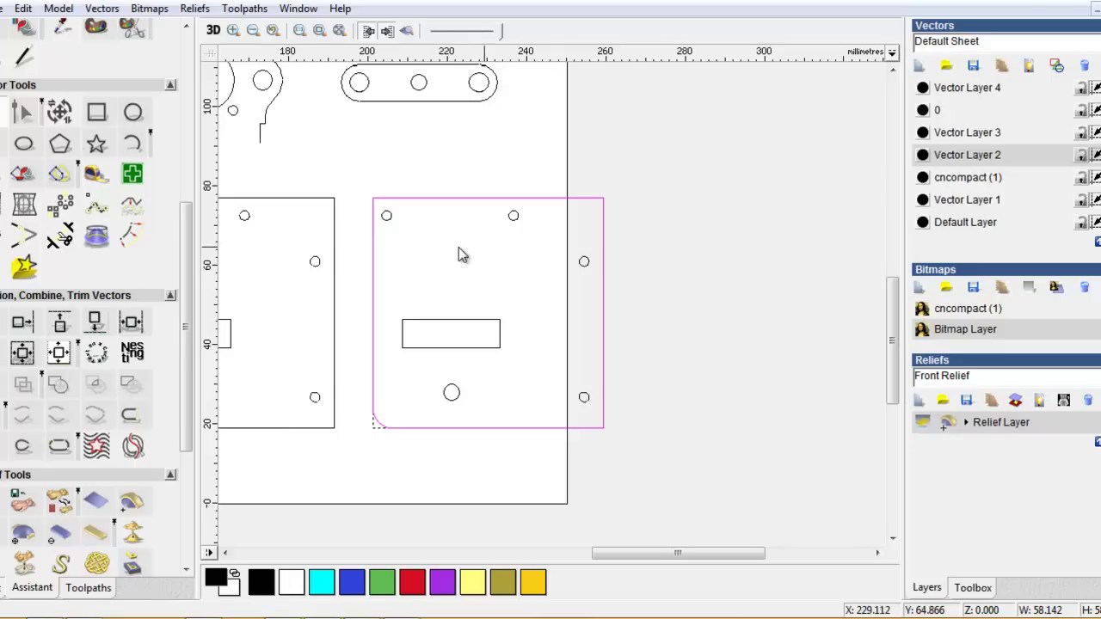
# - Select the bottom-right plate outline and drag its corner nodes, slanting the shape
pyautogui.click(521, 198)
pyautogui.click(22, 113)
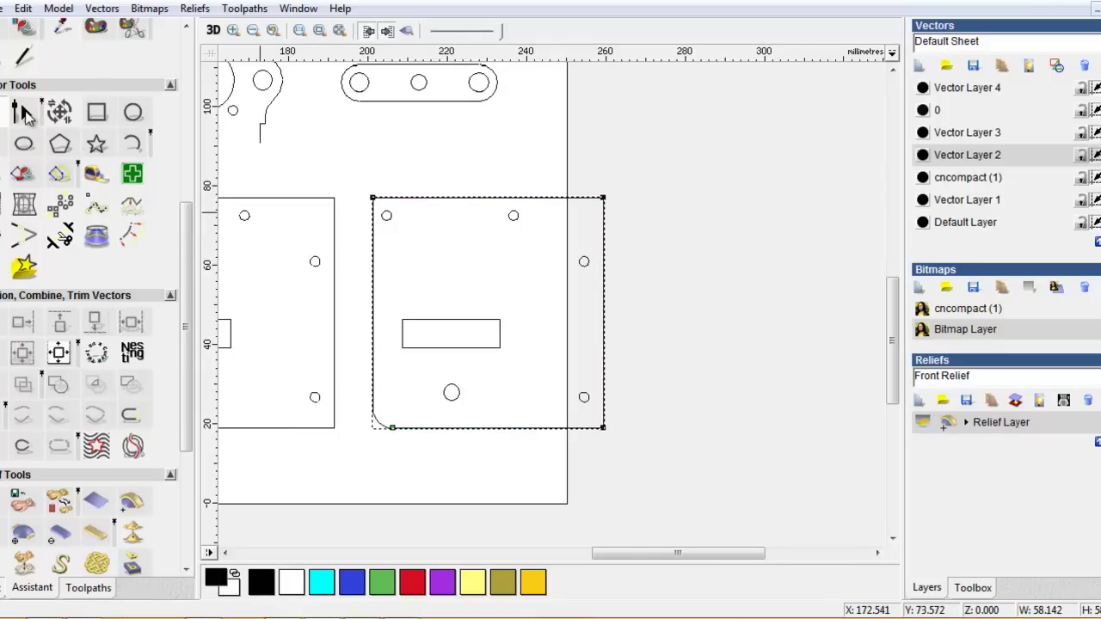
pyautogui.moveTo(603, 427)
pyautogui.mouseDown()
pyautogui.moveTo(769, 346)
pyautogui.moveTo(712, 323)
pyautogui.mouseUp()
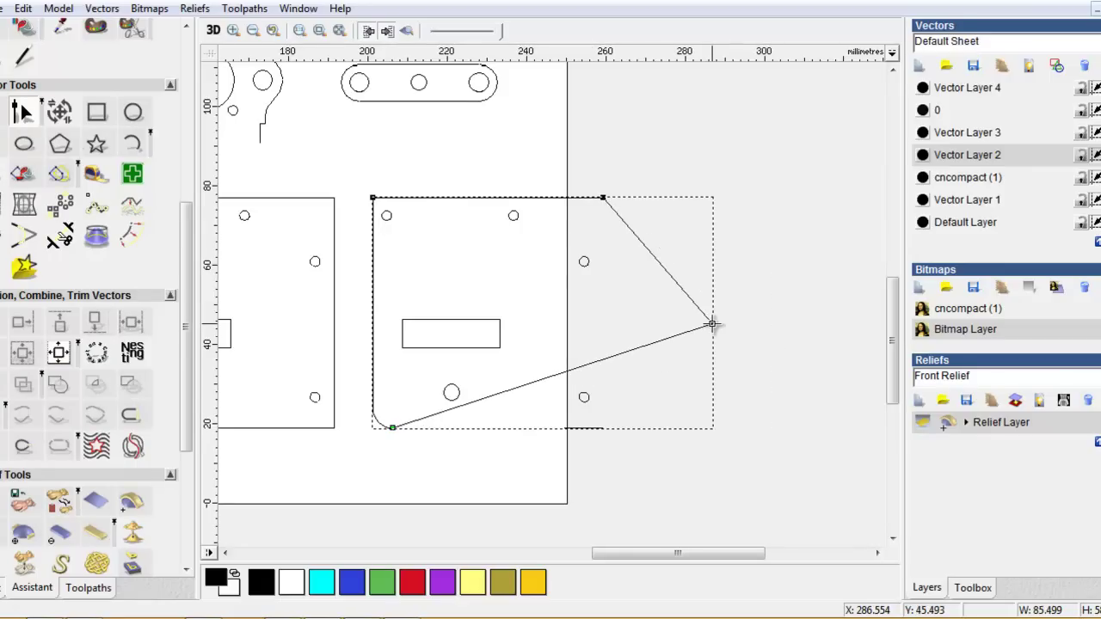
pyautogui.click(388, 420)
pyautogui.click(406, 429)
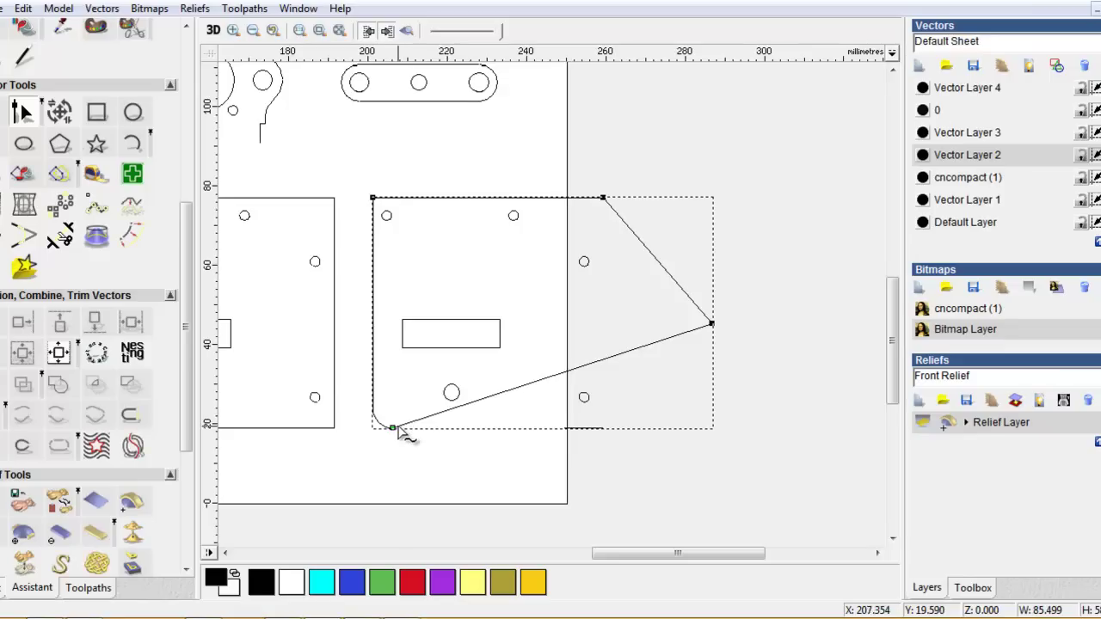
pyautogui.moveTo(392, 427)
pyautogui.mouseDown()
pyautogui.moveTo(414, 375)
pyautogui.moveTo(792, 445)
pyautogui.mouseUp()
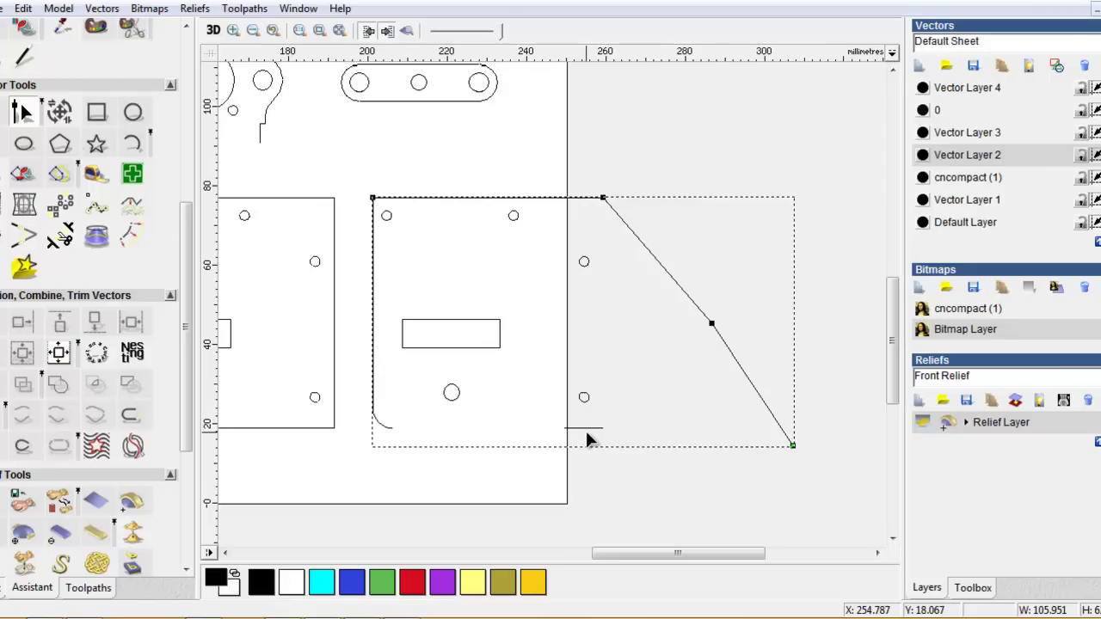
# - Undo the node moves with Edit > Undo Move Point, restoring the plate's right side
pyautogui.click(24, 9)
pyautogui.click(28, 24)
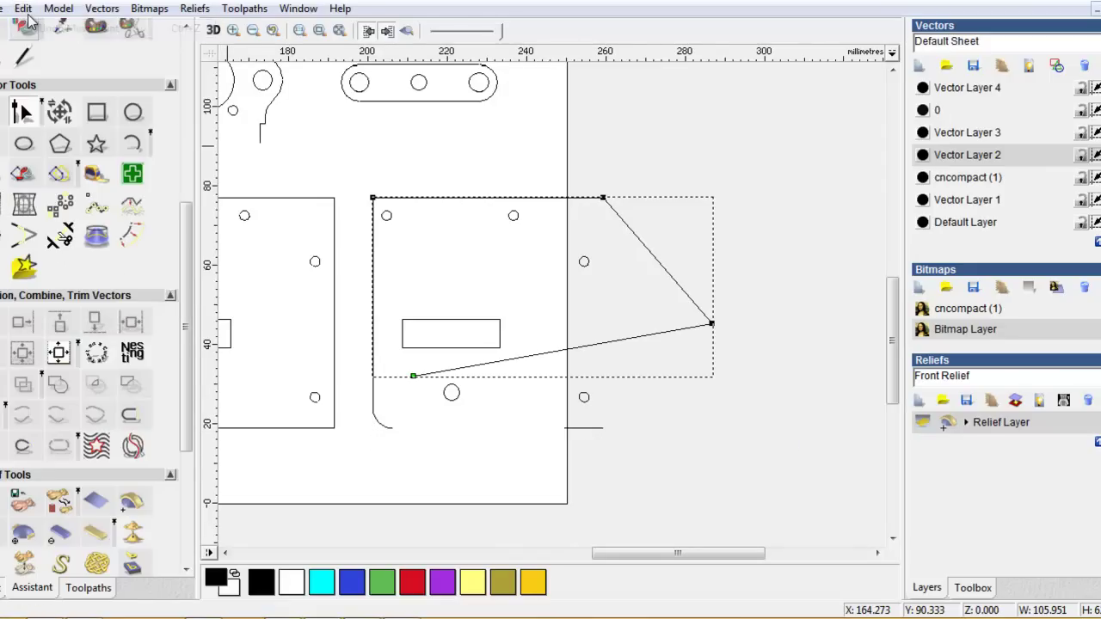
pyautogui.click(24, 9)
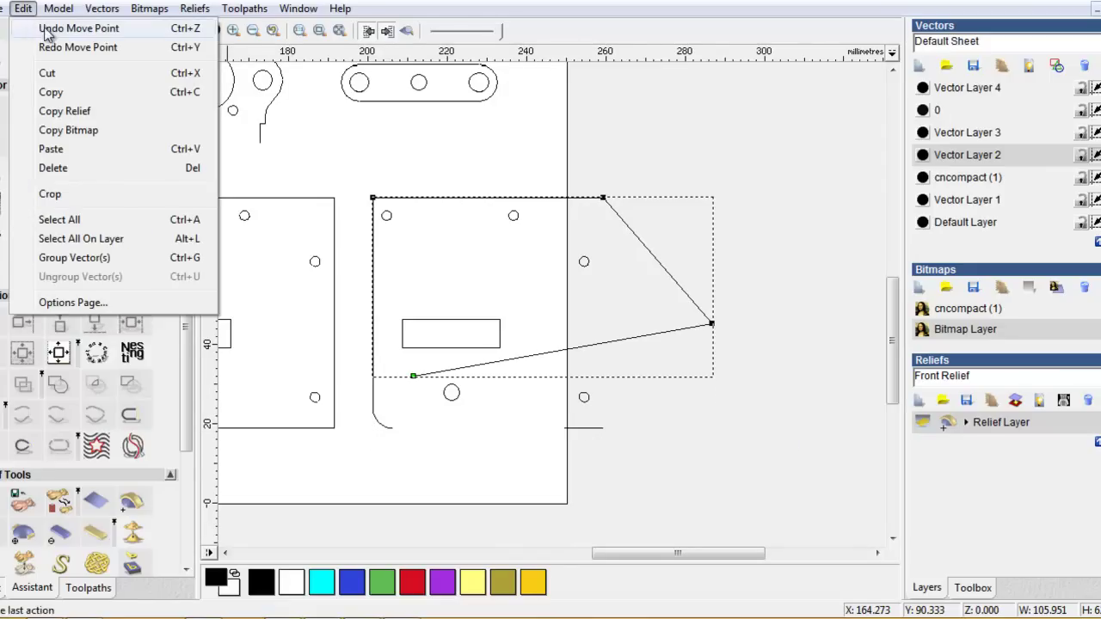
pyautogui.click(39, 43)
pyautogui.click(23, 9)
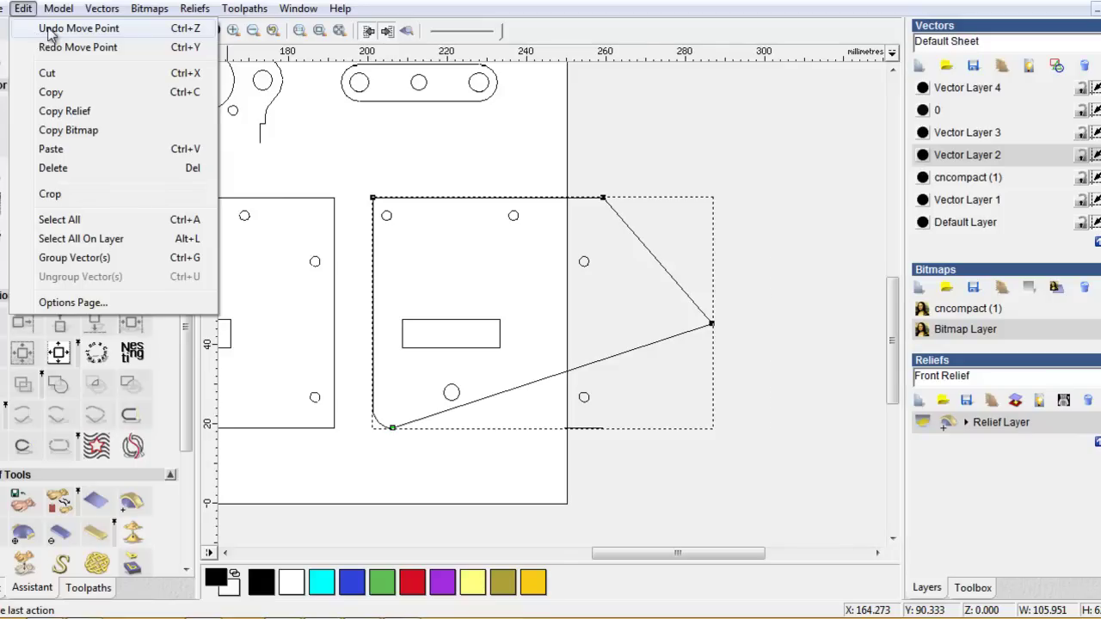
pyautogui.click(35, 24)
pyautogui.click(23, 9)
pyautogui.click(34, 24)
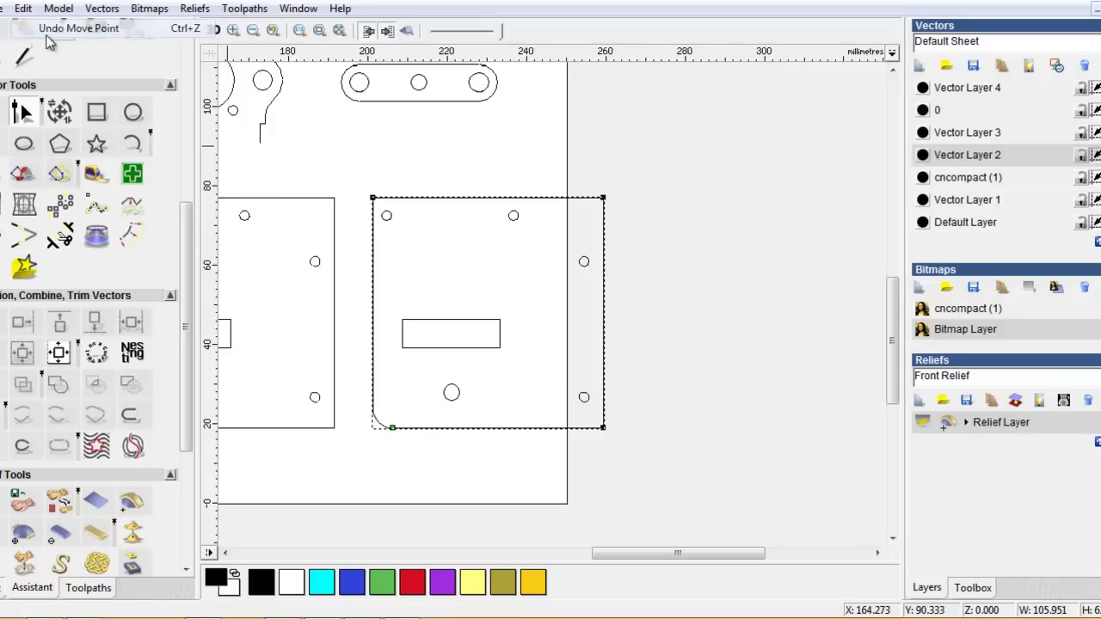
# - Undo two more stray corner point moves and select the whole bracket outline as one object
pyautogui.moveTo(603, 198); pyautogui.dragTo(655, 240)
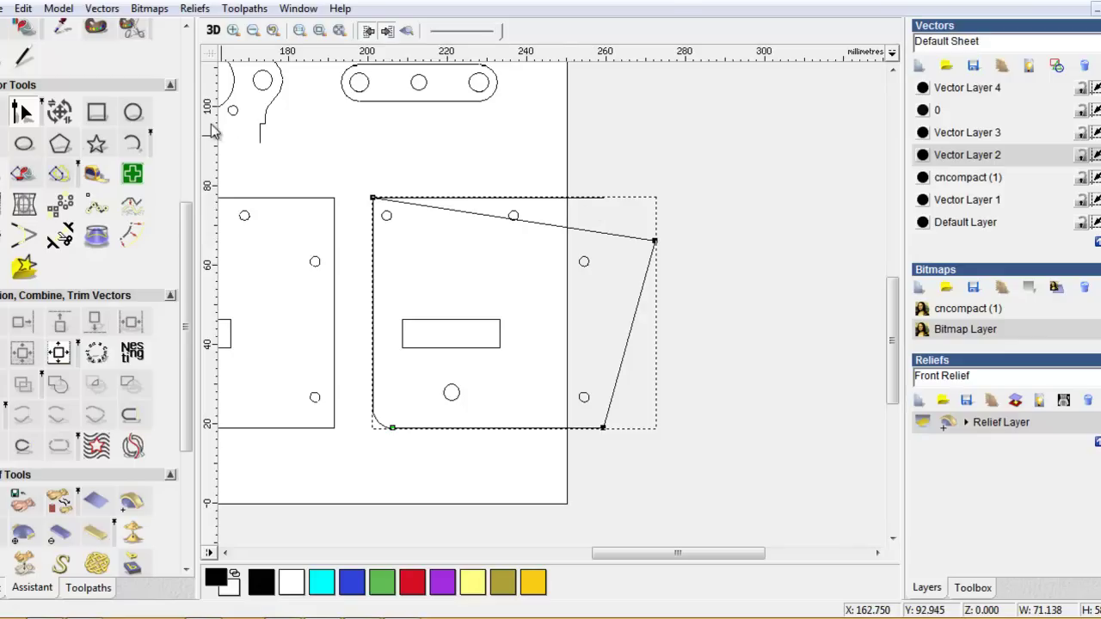
pyautogui.click(23, 9)
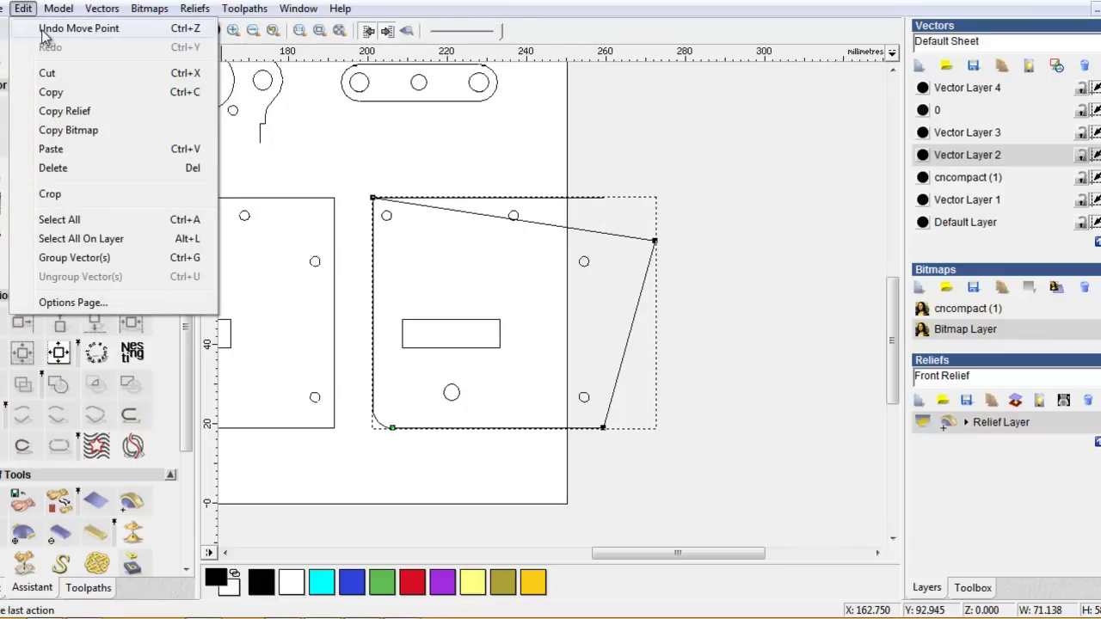
pyautogui.click(52, 28)
pyautogui.moveTo(372, 196); pyautogui.dragTo(385, 162)
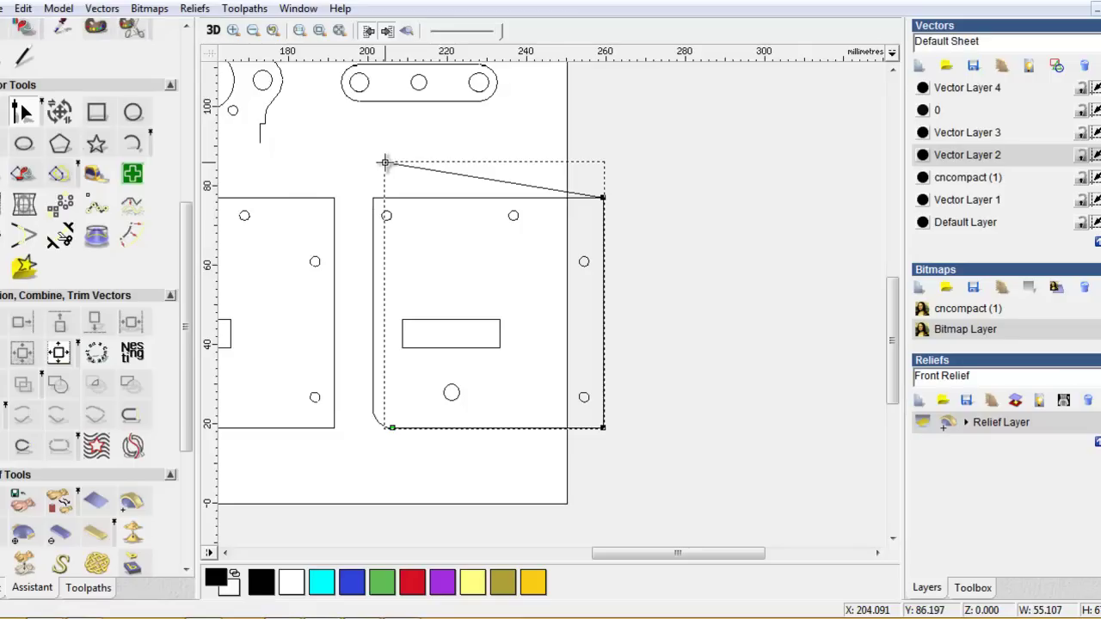
pyautogui.click(24, 9)
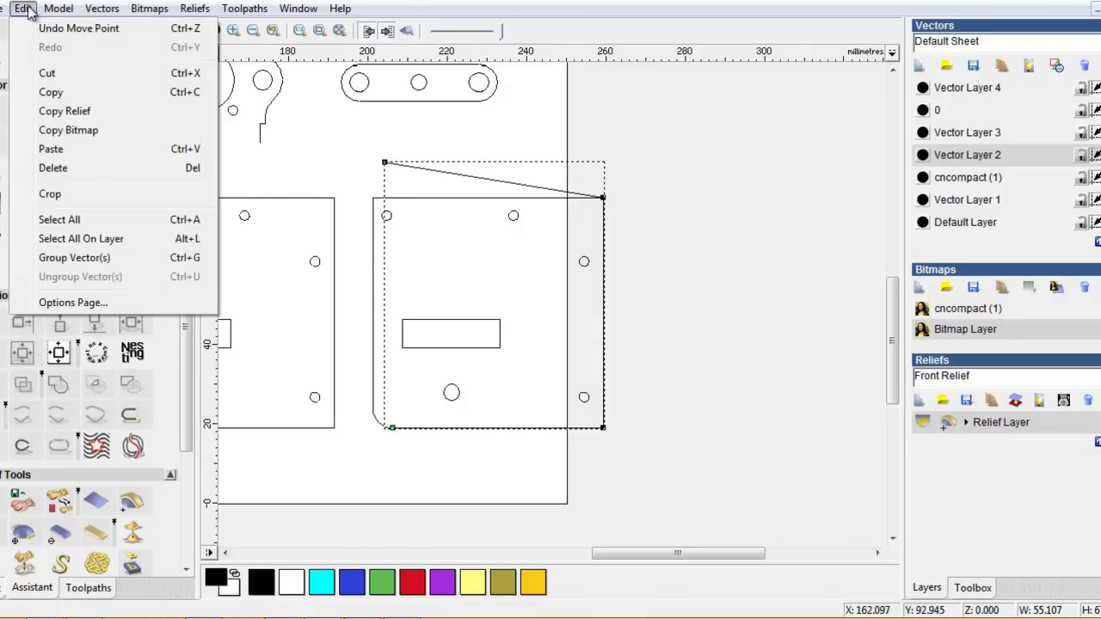
pyautogui.click(49, 34)
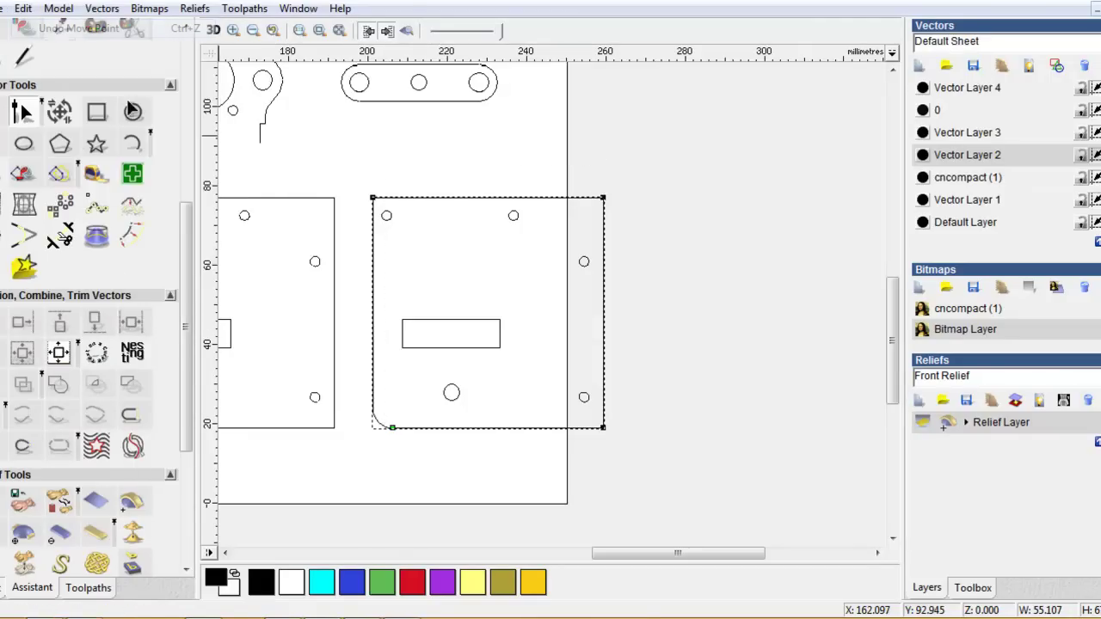
pyautogui.click(22, 112)
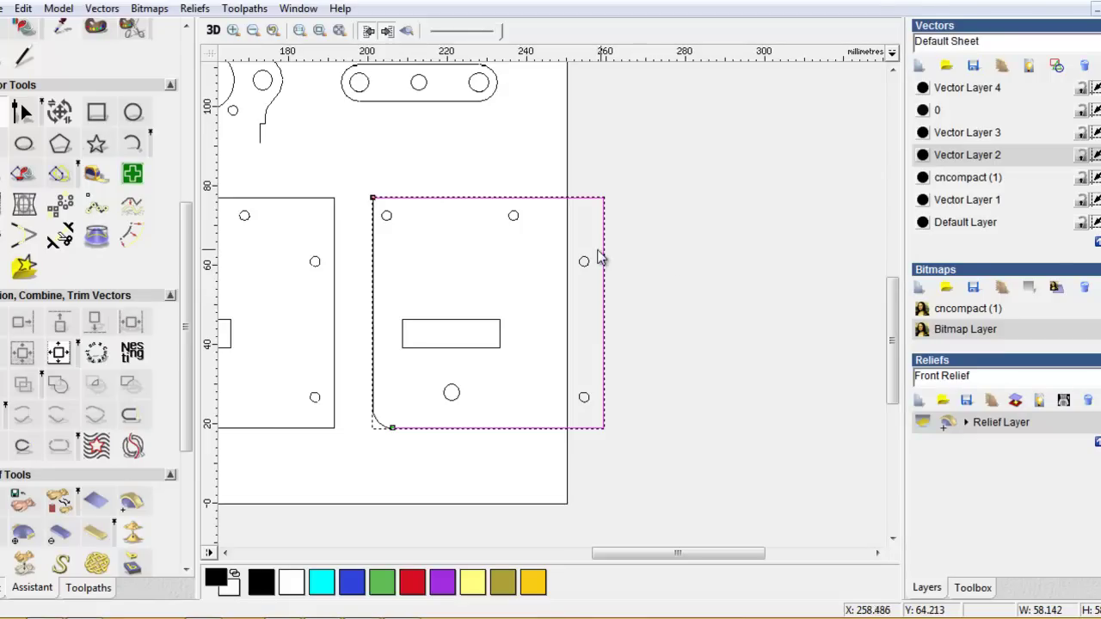
# - Paste a duplicate of the bracket outline, nudge it three steps right, and reselect the original
pyautogui.rightClick(672, 206)
pyautogui.rightClick(710, 236)
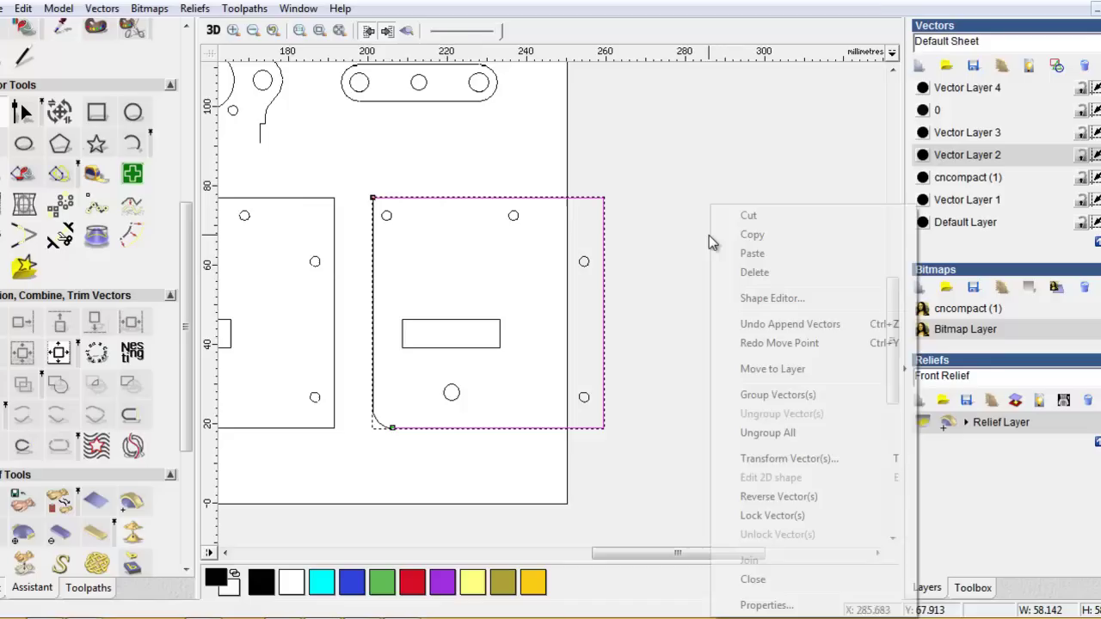
pyautogui.click(762, 253)
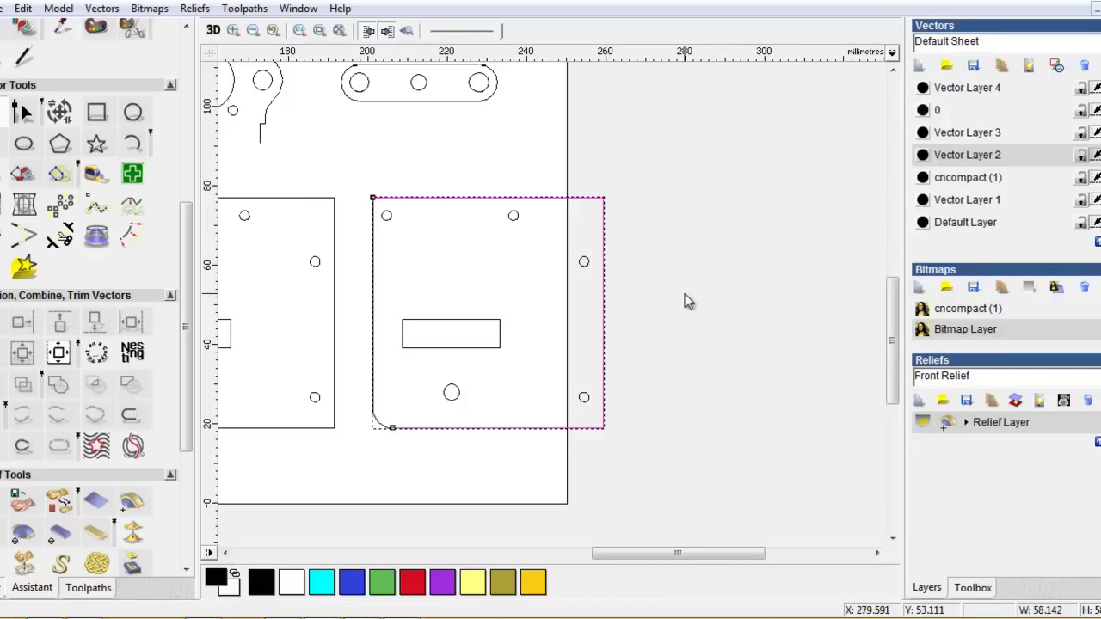
pyautogui.press('Right')
pyautogui.press('Right')
pyautogui.press('Right')
pyautogui.press('Right')
pyautogui.press('Right')
pyautogui.press('Right')
pyautogui.press('Right')
pyautogui.press('Right')
pyautogui.press('Right')
pyautogui.press('Right')
pyautogui.press('Right')
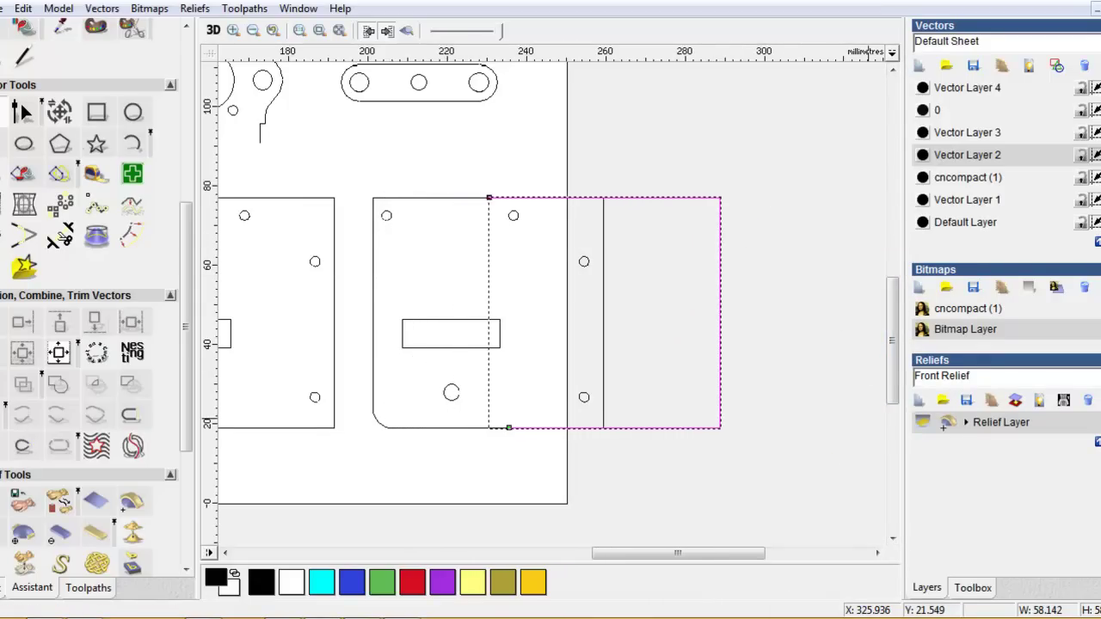
pyautogui.press('Right')
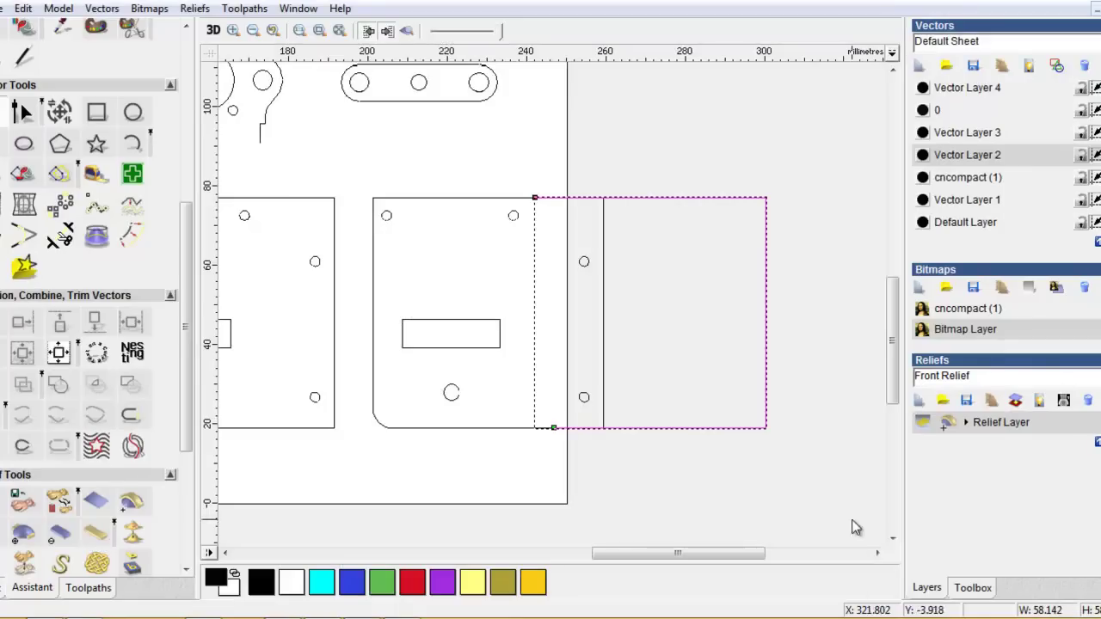
pyautogui.press('Right')
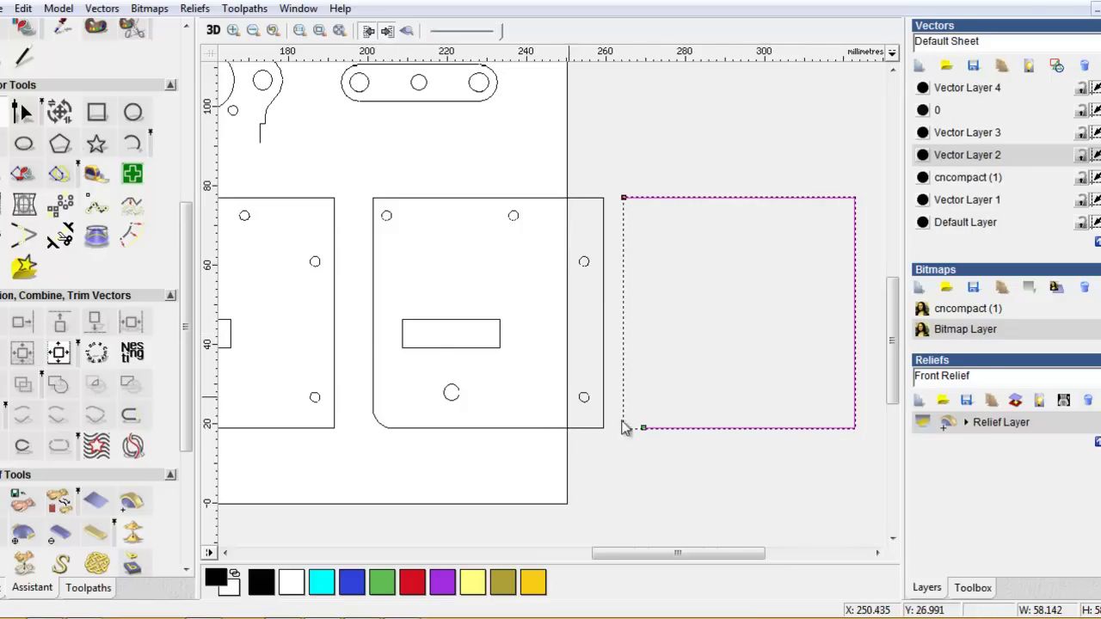
pyautogui.click(374, 322)
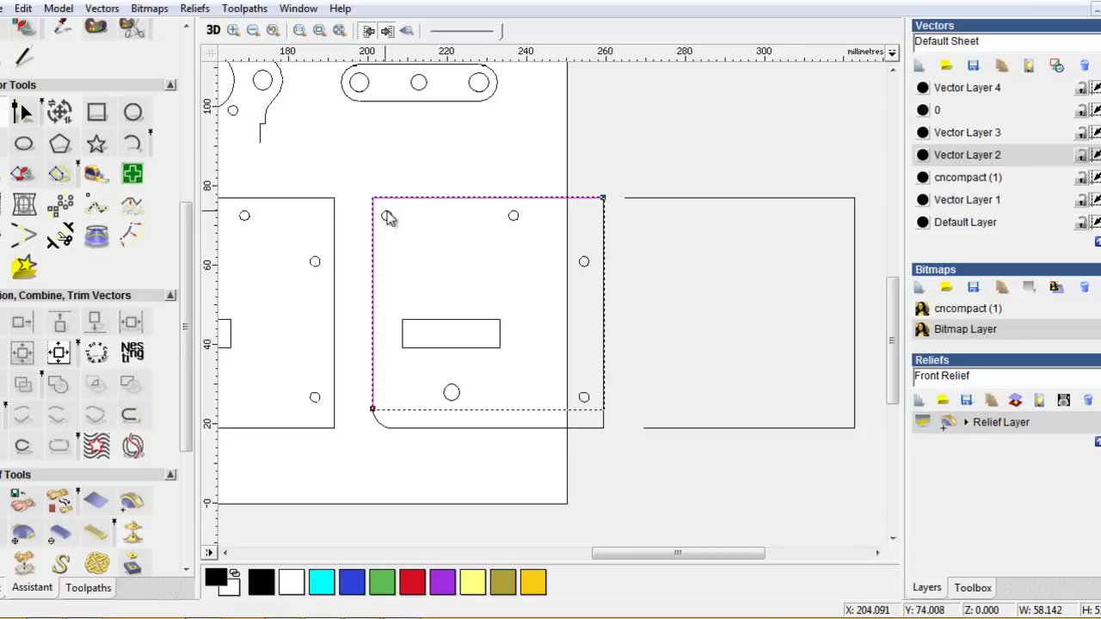
# - Cut the bracket outline at its top-left node, after undoing an accidental deletion of the outline
pyautogui.click(23, 113)
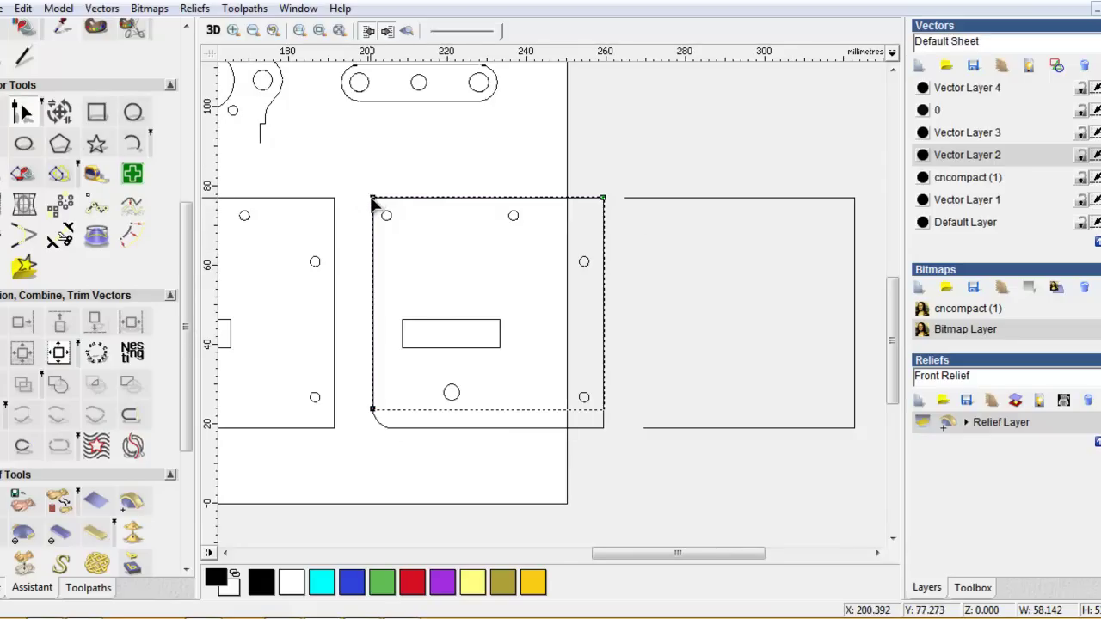
pyautogui.rightClick(375, 199)
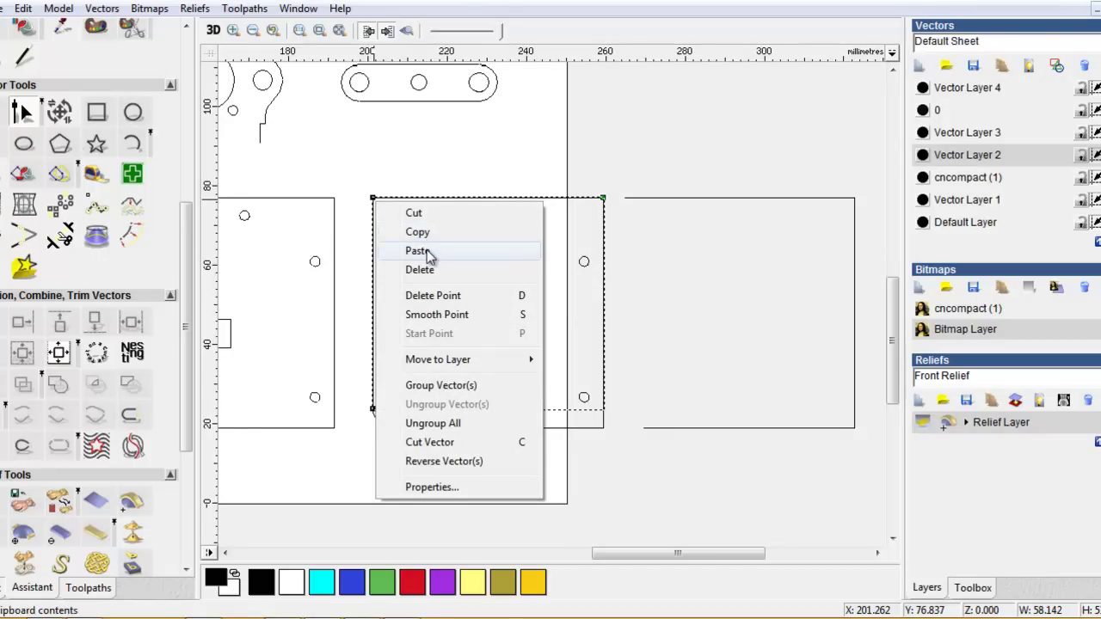
pyautogui.click(418, 214)
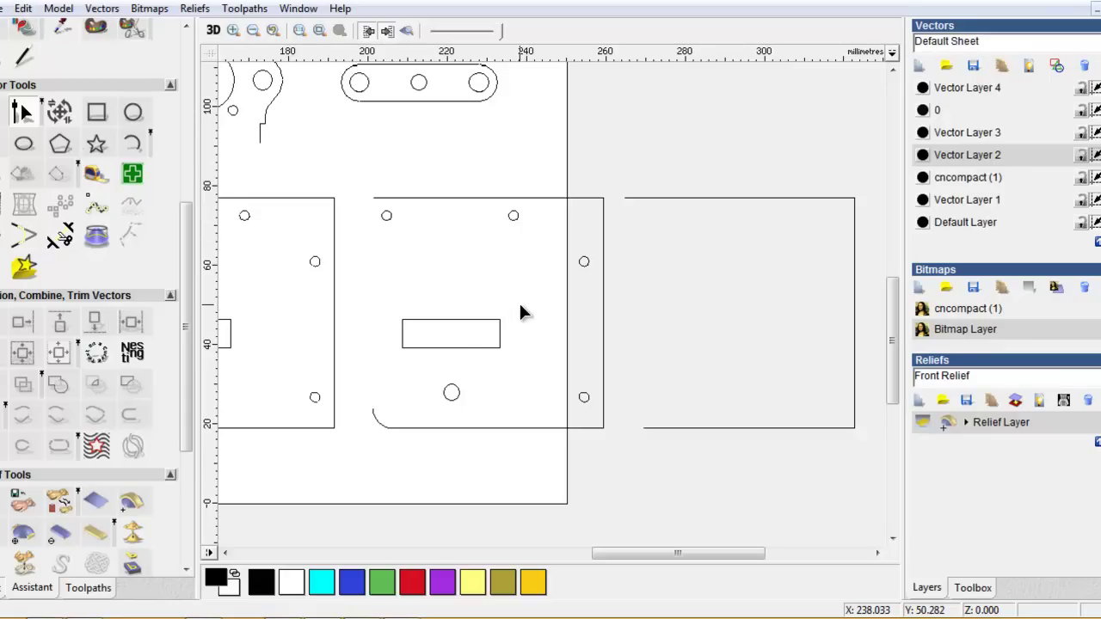
pyautogui.click(22, 8)
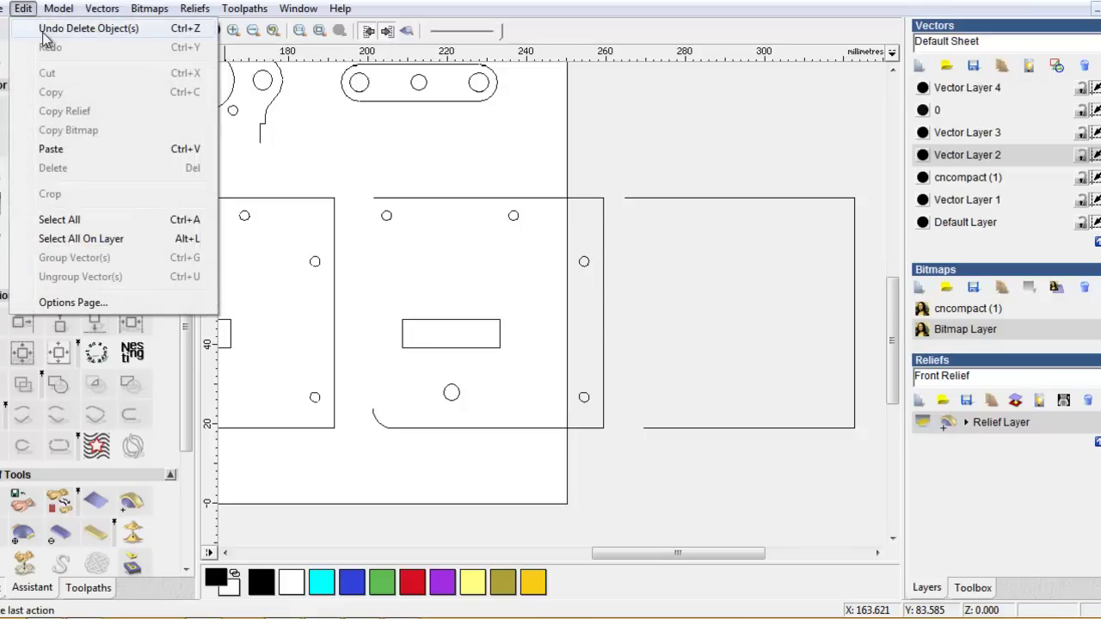
pyautogui.click(52, 26)
pyautogui.rightClick(373, 197)
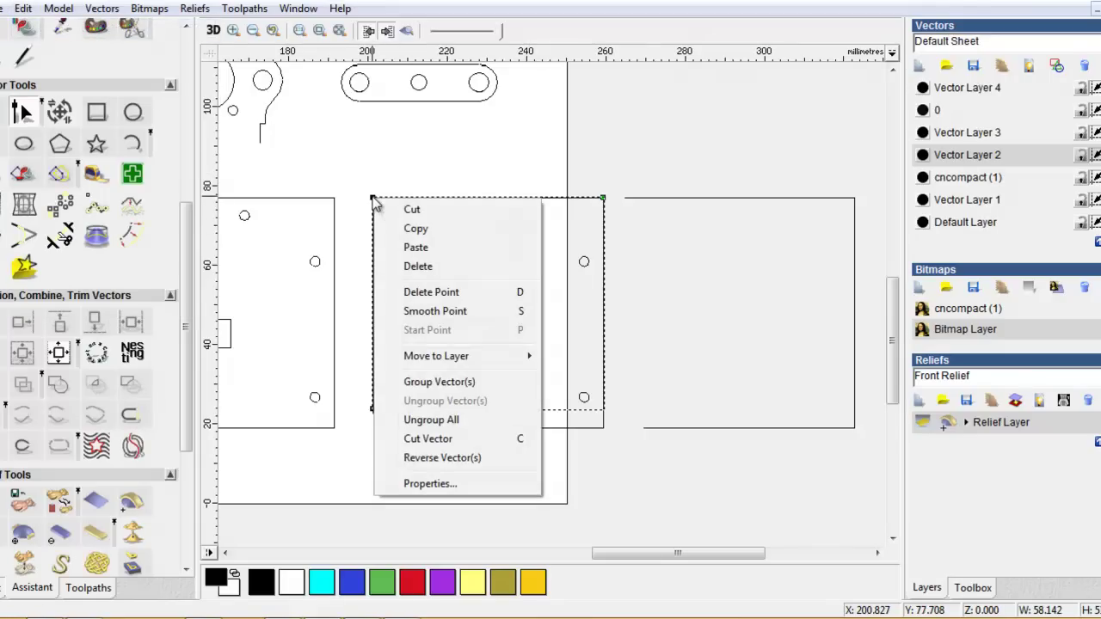
pyautogui.click(439, 439)
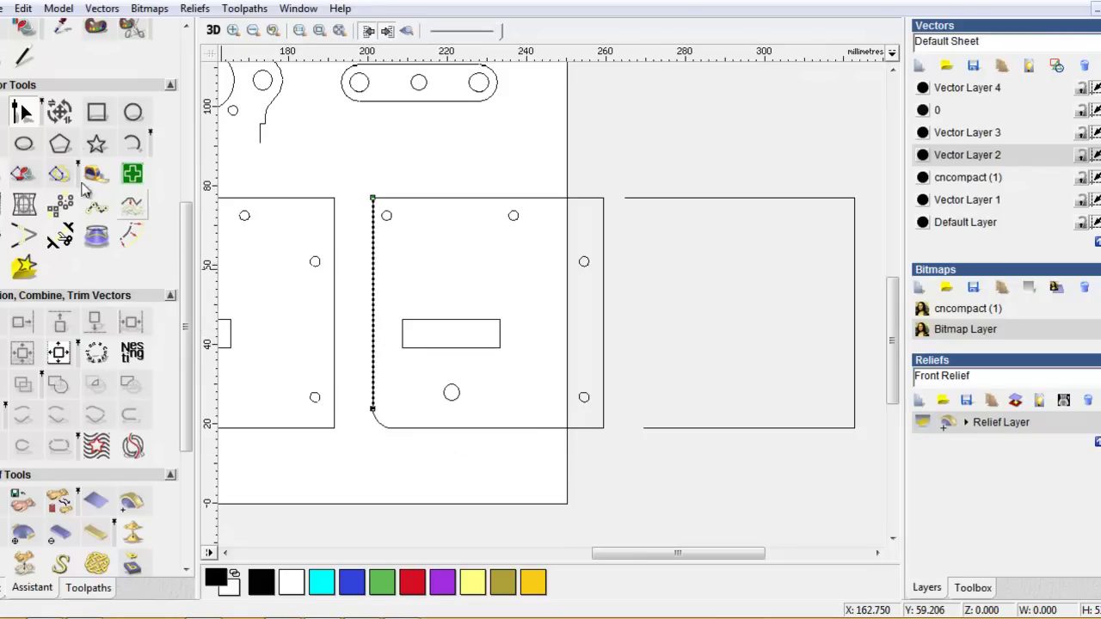
# - Paste a copy of the separated left edge and nudge it right to the copied outline
pyautogui.rightClick(414, 160)
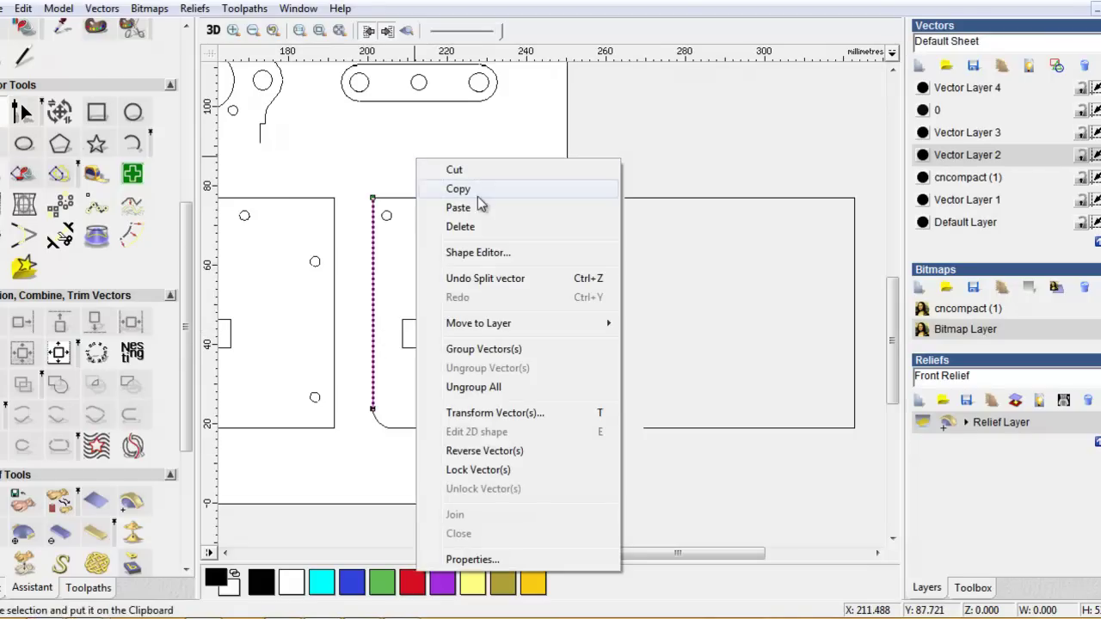
pyautogui.rightClick(511, 127)
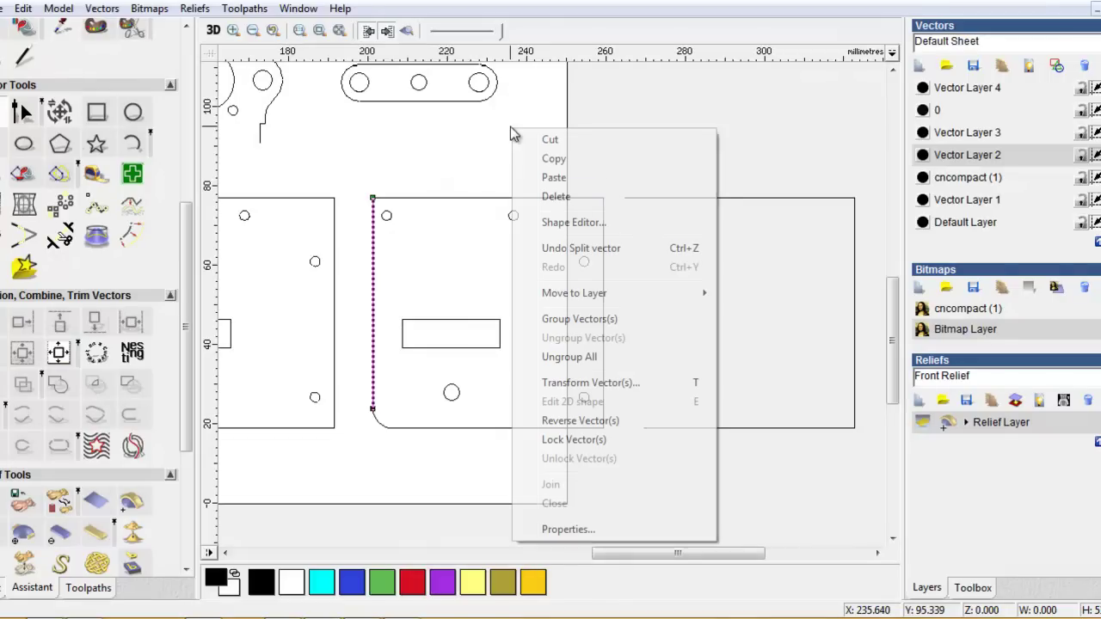
pyautogui.click(554, 179)
pyautogui.press('Right')
pyautogui.press('Right')
pyautogui.press('Right')
pyautogui.press('Right')
pyautogui.press('Right')
pyautogui.press('Right')
pyautogui.press('Right')
pyautogui.press('Right')
pyautogui.press('Right')
pyautogui.press('Right')
pyautogui.press('Right')
pyautogui.press('Right')
pyautogui.press('Right')
pyautogui.press('Right')
pyautogui.press('Right')
pyautogui.press('Right')
pyautogui.press('Right')
pyautogui.press('Right')
pyautogui.press('Right')
pyautogui.press('Right')
pyautogui.press('Right')
pyautogui.press('Right')
pyautogui.press('Right')
pyautogui.press('Right')
pyautogui.press('Right')
pyautogui.press('Right')
pyautogui.press('Right')
pyautogui.press('Right')
pyautogui.press('Right')
pyautogui.press('Right')
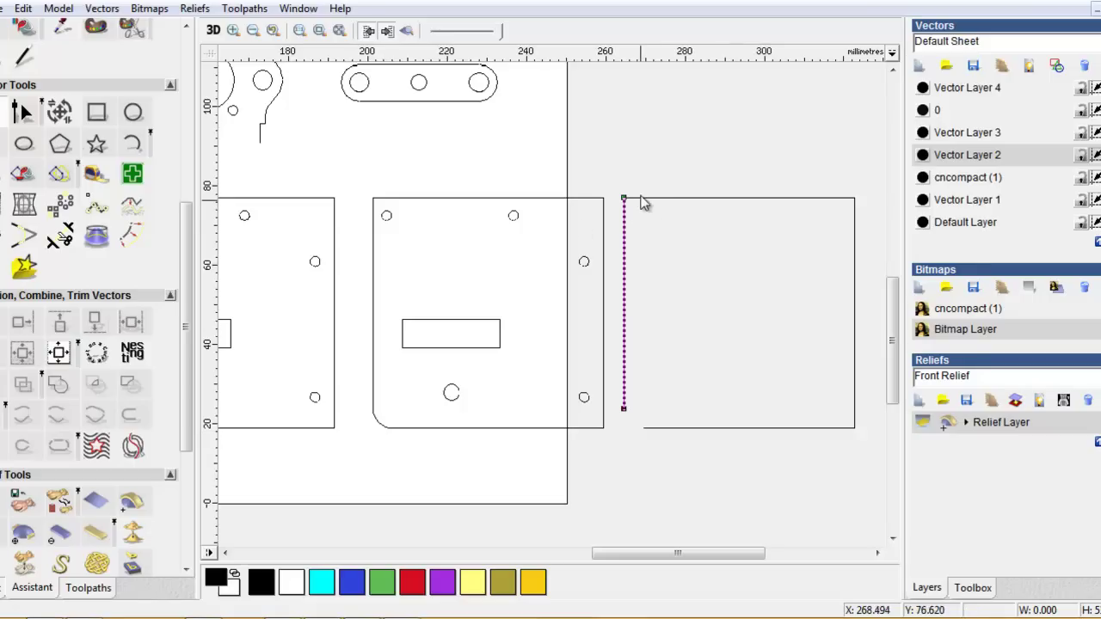
# - Select the copied vertical line together with the copied outline
pyautogui.keyDown('shift'); pyautogui.click(692, 197); pyautogui.keyUp('shift')
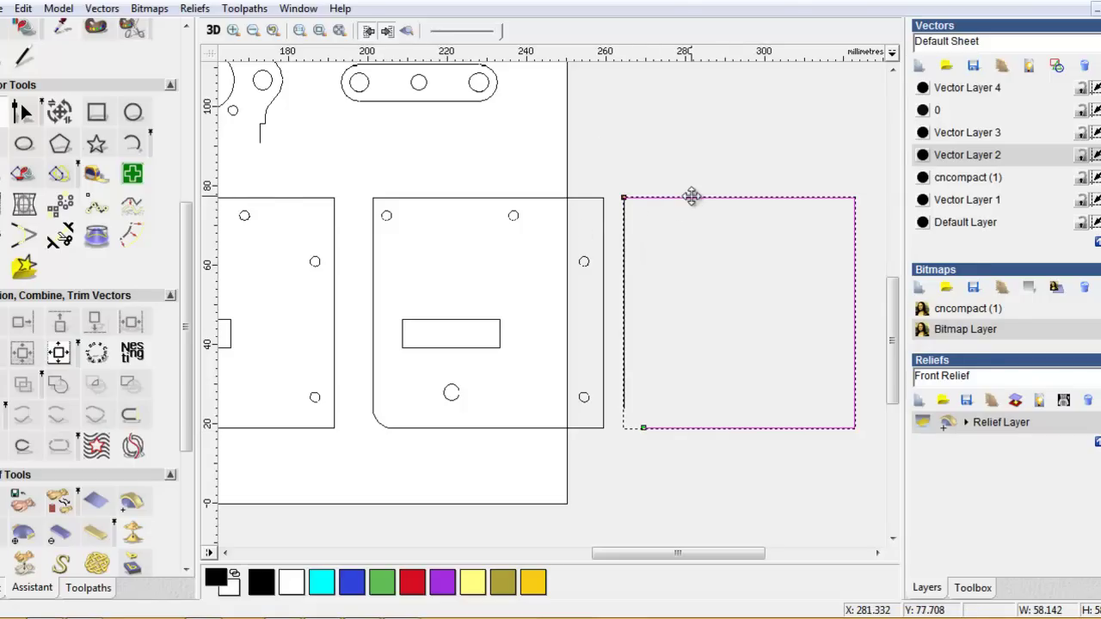
pyautogui.click(651, 287)
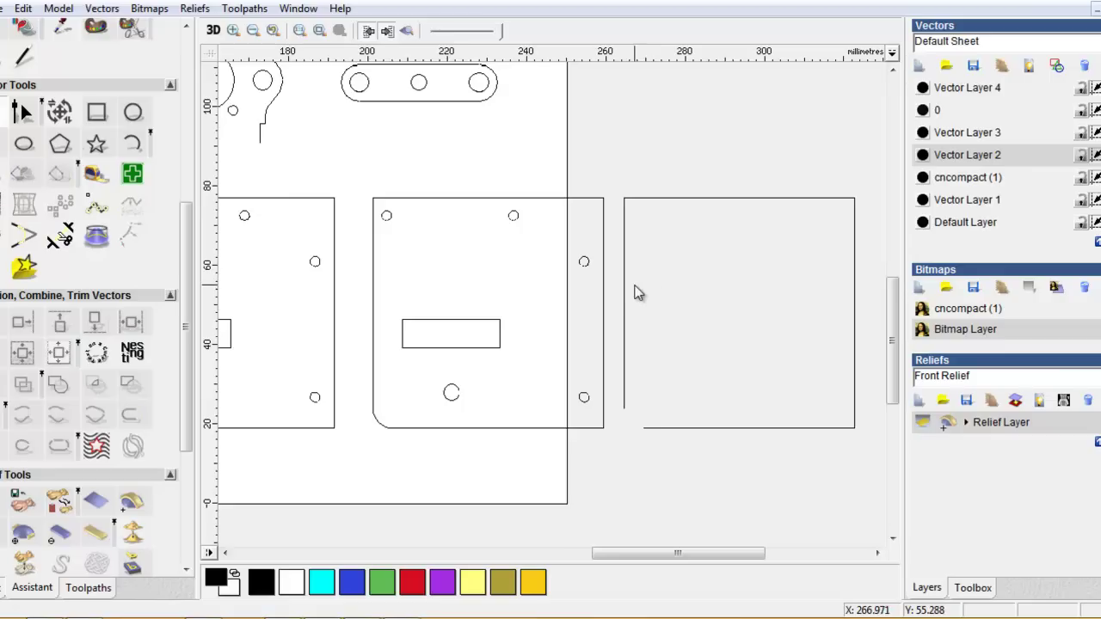
pyautogui.click(625, 286)
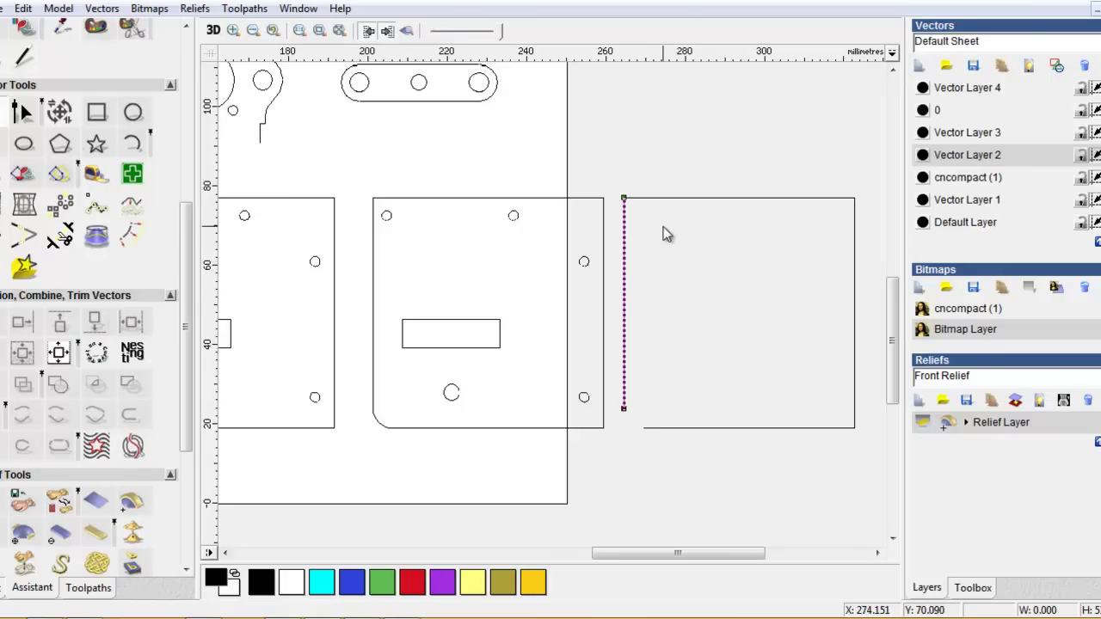
pyautogui.moveTo(608, 162); pyautogui.dragTo(645, 432)
pyautogui.keyDown('shift'); pyautogui.click(731, 198); pyautogui.keyUp('shift')
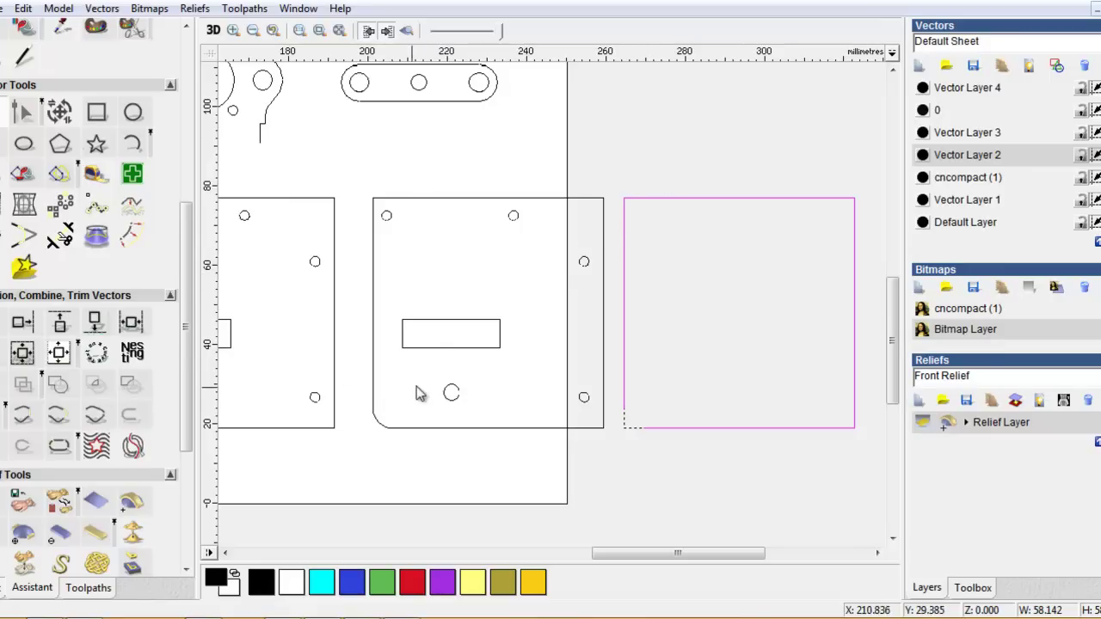
# - Paste a copy of the corner arc, align it left to the line, and switch to Default Layer
pyautogui.click(375, 420)
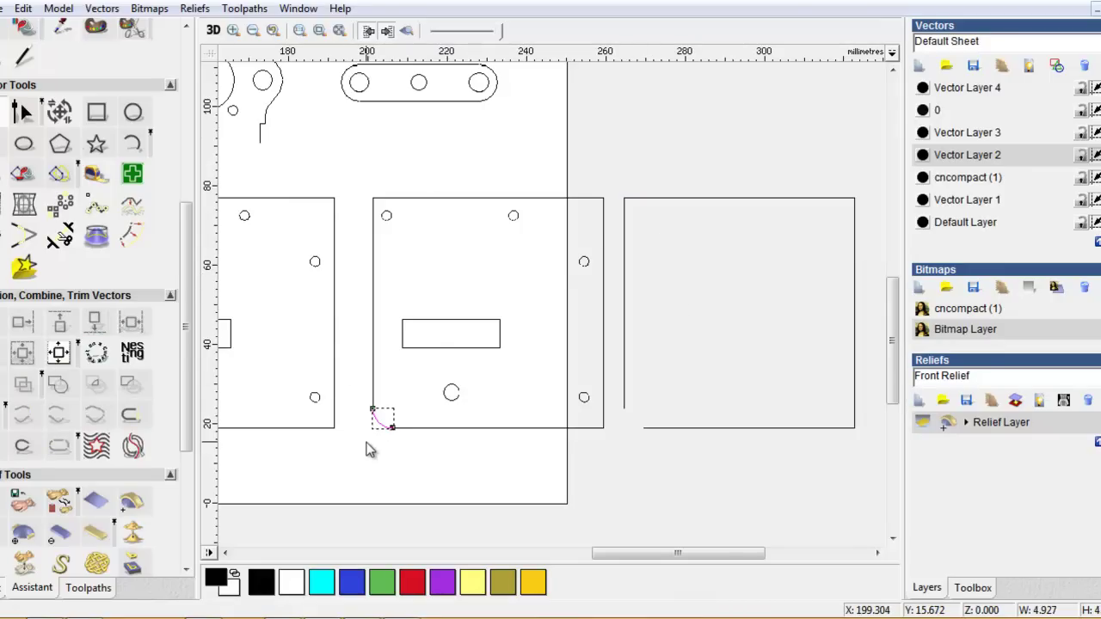
pyautogui.rightClick(366, 449)
pyautogui.click(401, 58)
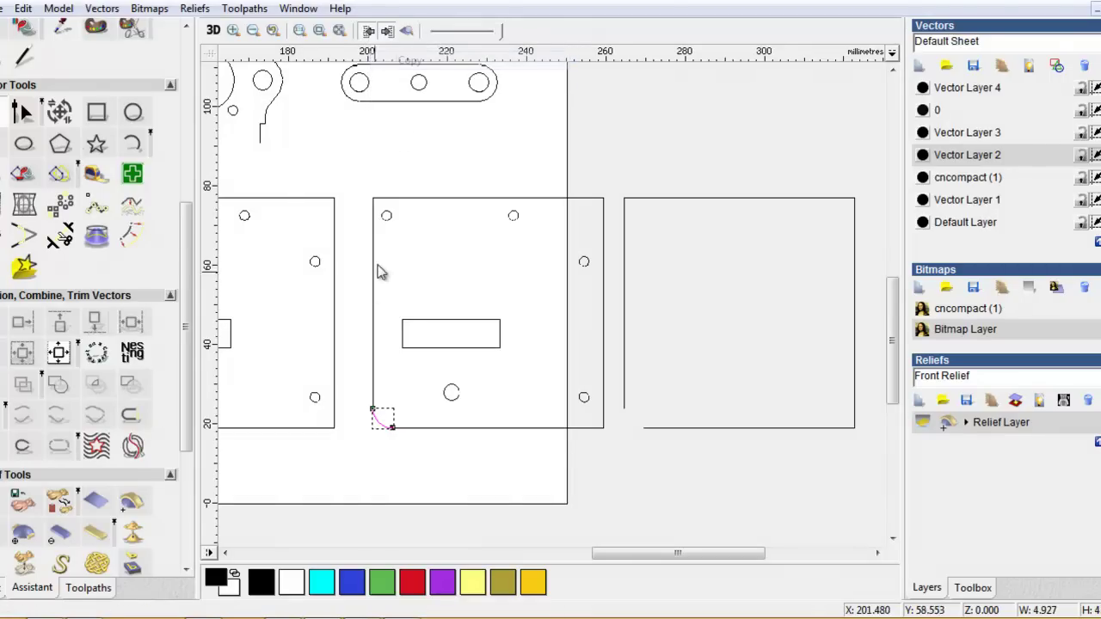
pyautogui.rightClick(359, 291)
pyautogui.click(399, 253)
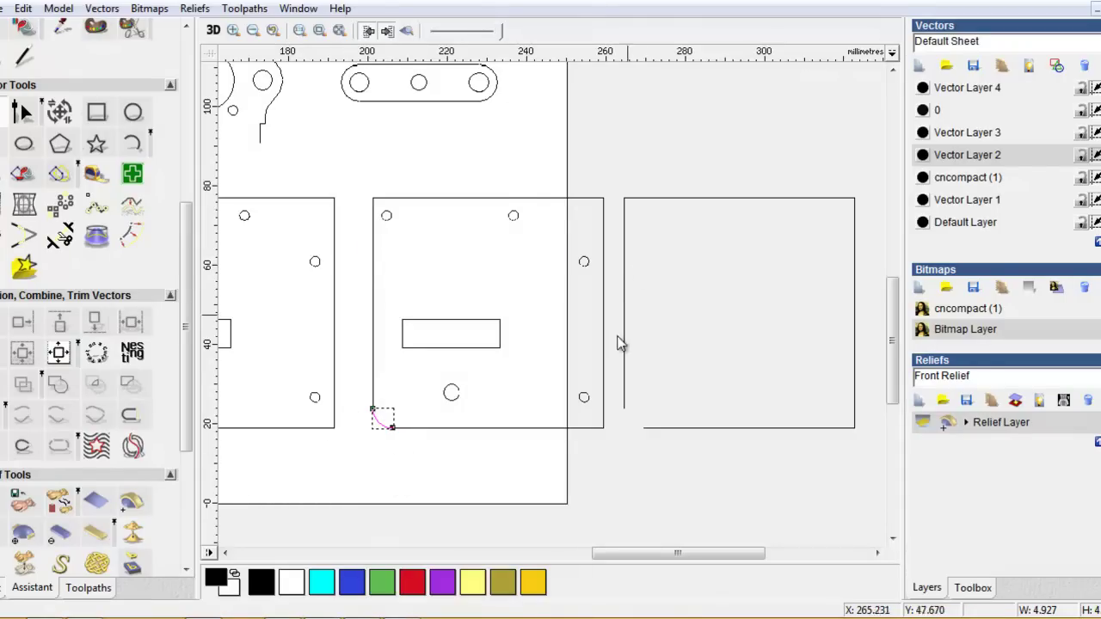
pyautogui.keyDown('shift'); pyautogui.click(625, 282); pyautogui.keyUp('shift')
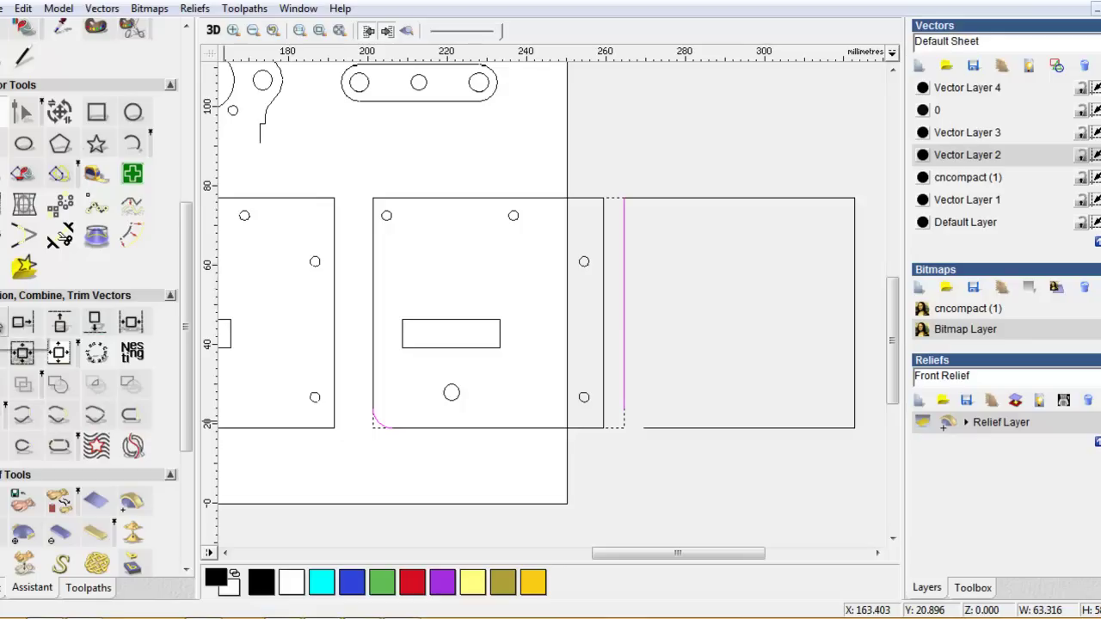
pyautogui.click(23, 323)
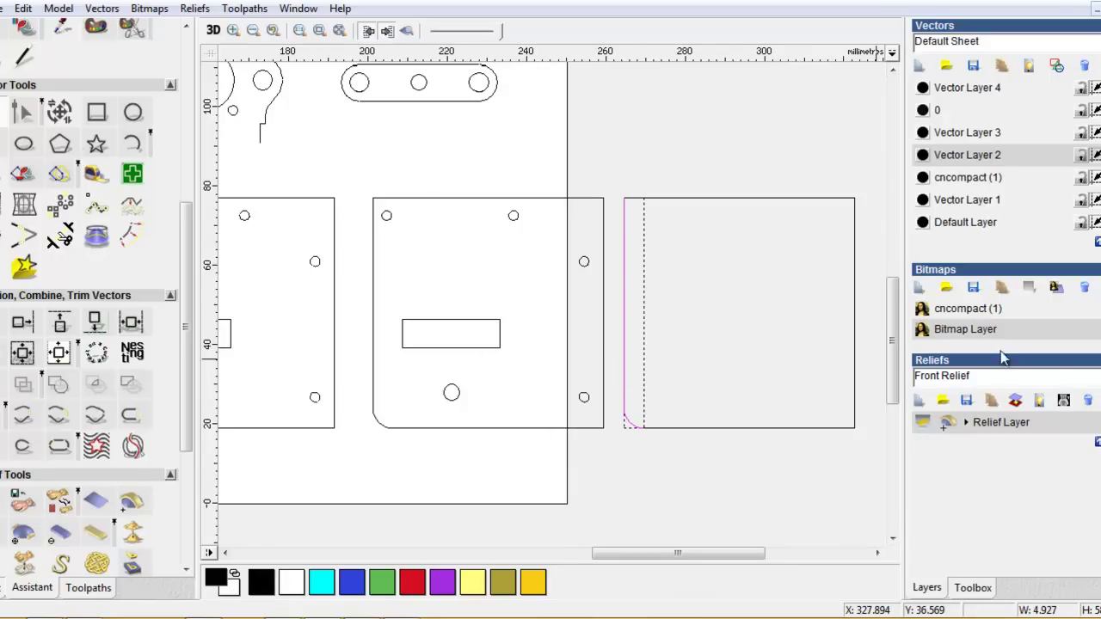
pyautogui.click(995, 89)
pyautogui.click(965, 222)
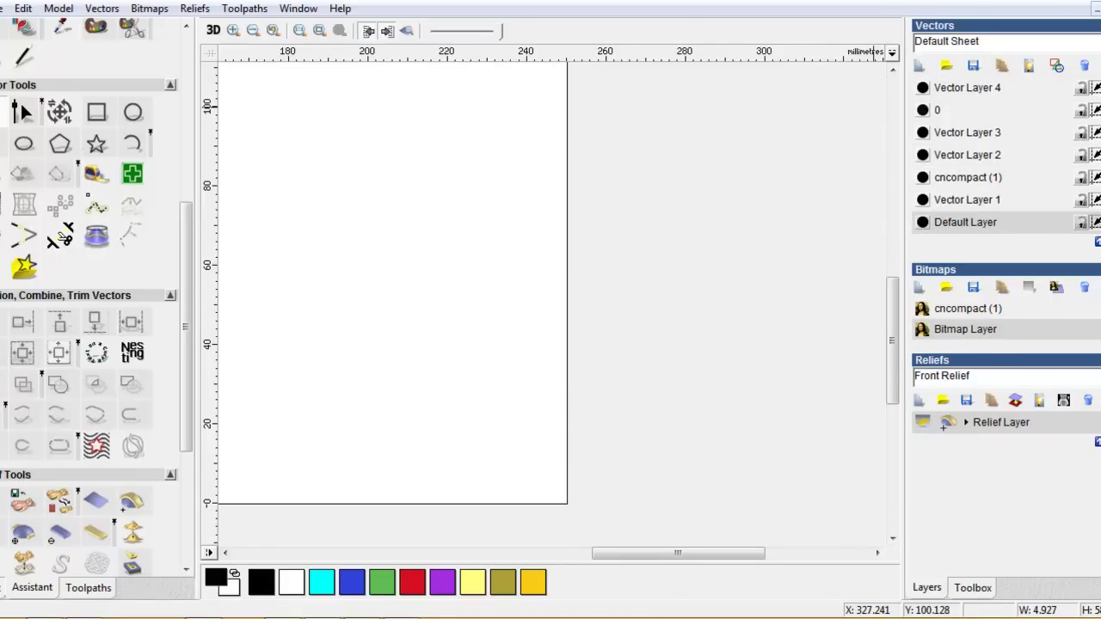
# - On Vector Layer 4, copy the rounded plate outline and nudge the pasted copy right
pyautogui.click(993, 89)
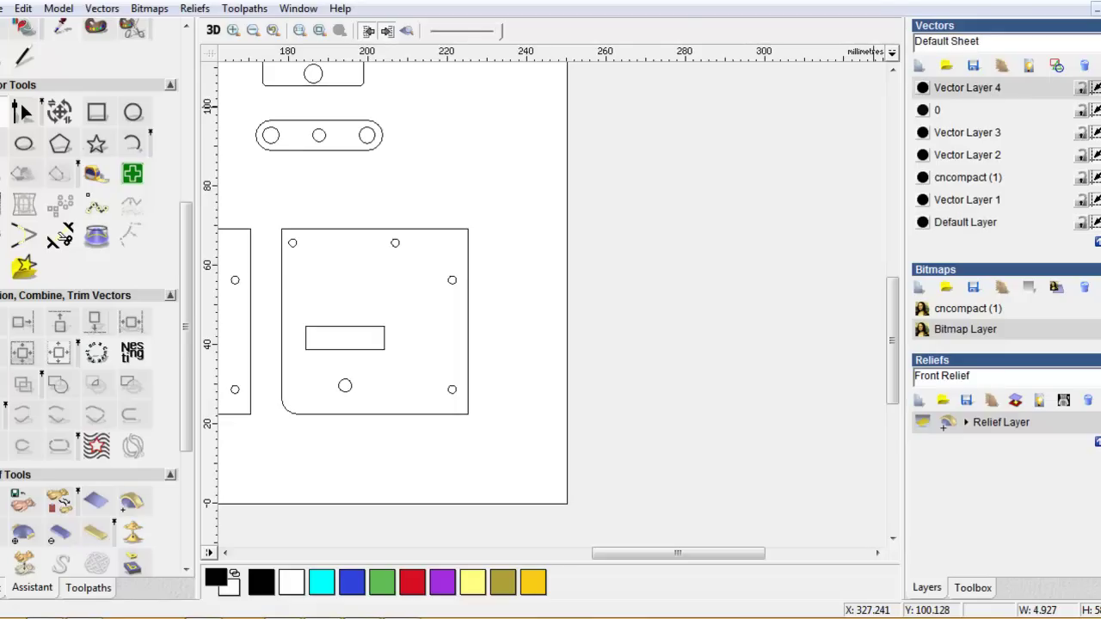
pyautogui.click(408, 228)
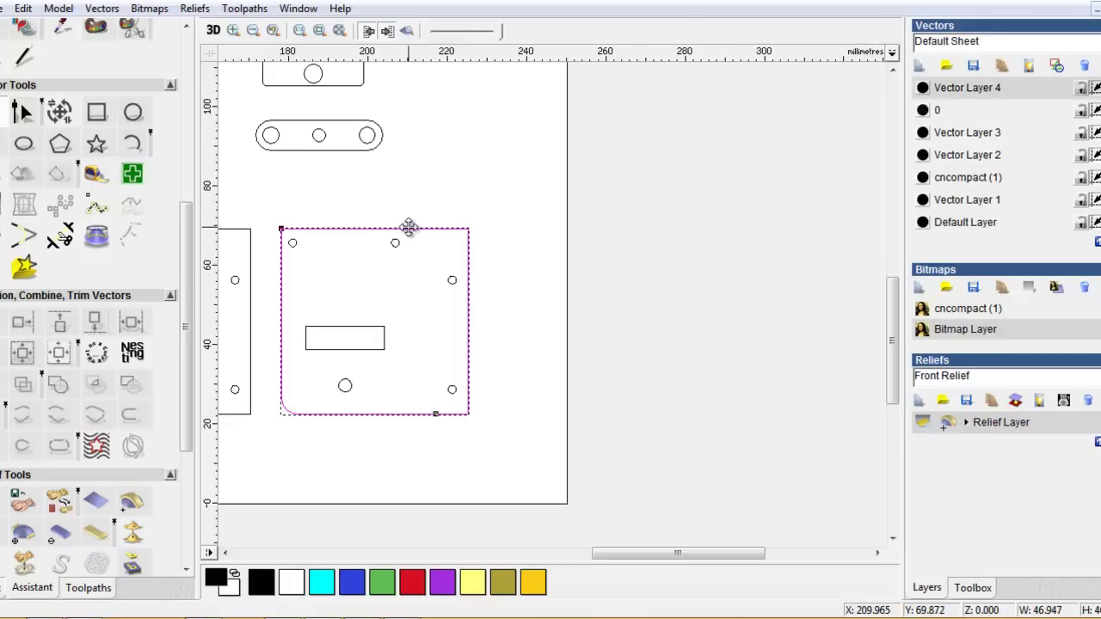
pyautogui.rightClick(530, 220)
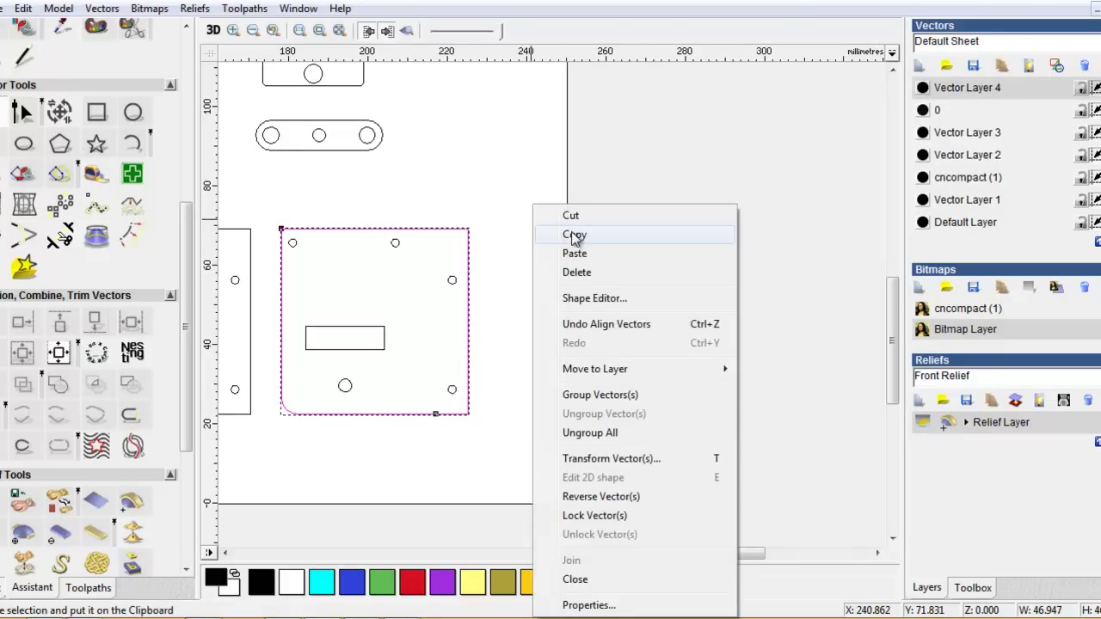
pyautogui.click(582, 244)
pyautogui.rightClick(506, 208)
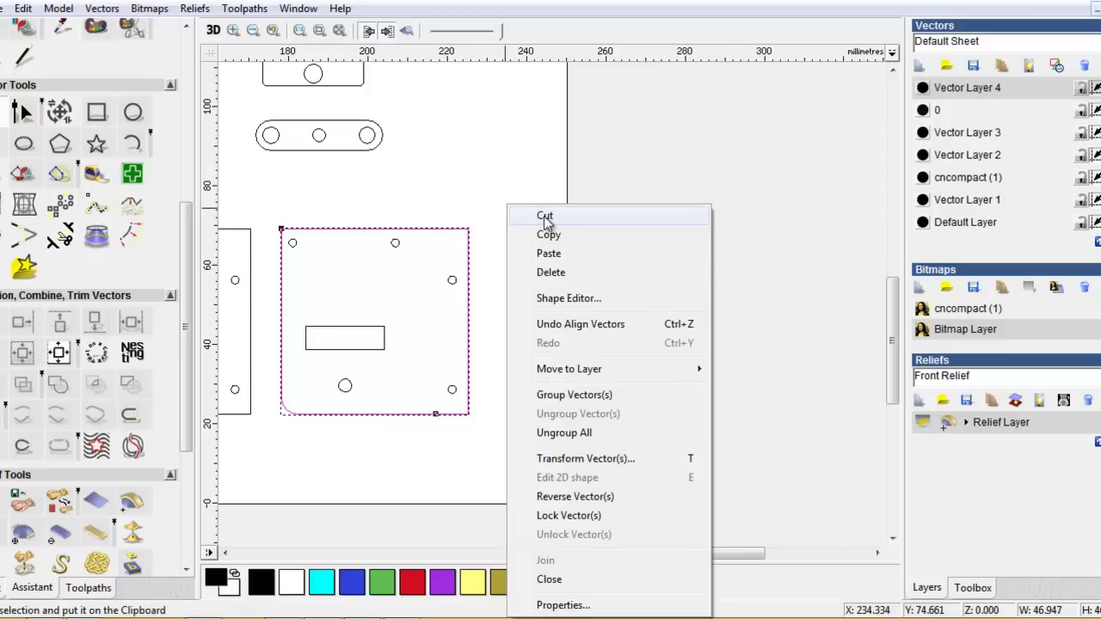
pyautogui.click(549, 253)
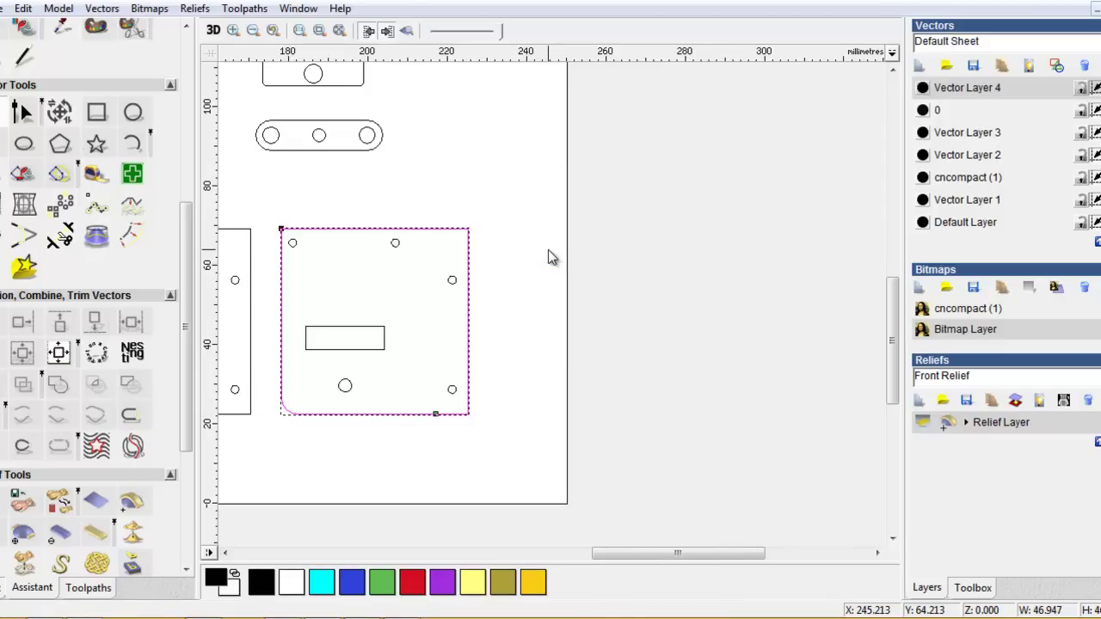
pyautogui.press('Right')
pyautogui.press('Right')
pyautogui.press('Right')
pyautogui.press('Right')
pyautogui.press('Right')
pyautogui.press('Right')
pyautogui.press('Right')
pyautogui.press('Right')
pyautogui.press('Right')
pyautogui.press('Right')
pyautogui.press('Right')
pyautogui.press('Right')
pyautogui.press('Right')
pyautogui.press('Right')
pyautogui.press('Right')
pyautogui.press('Right')
pyautogui.press('Right')
pyautogui.press('Right')
pyautogui.press('Right')
pyautogui.press('Right')
pyautogui.press('Right')
pyautogui.press('Right')
pyautogui.press('Right')
pyautogui.press('Right')
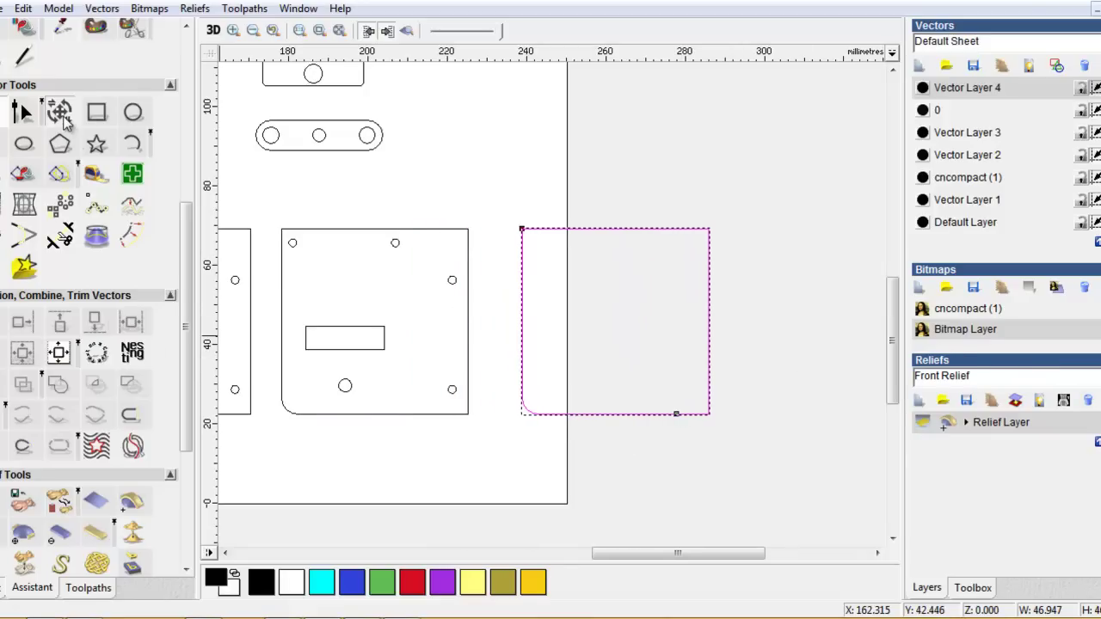
pyautogui.click(60, 114)
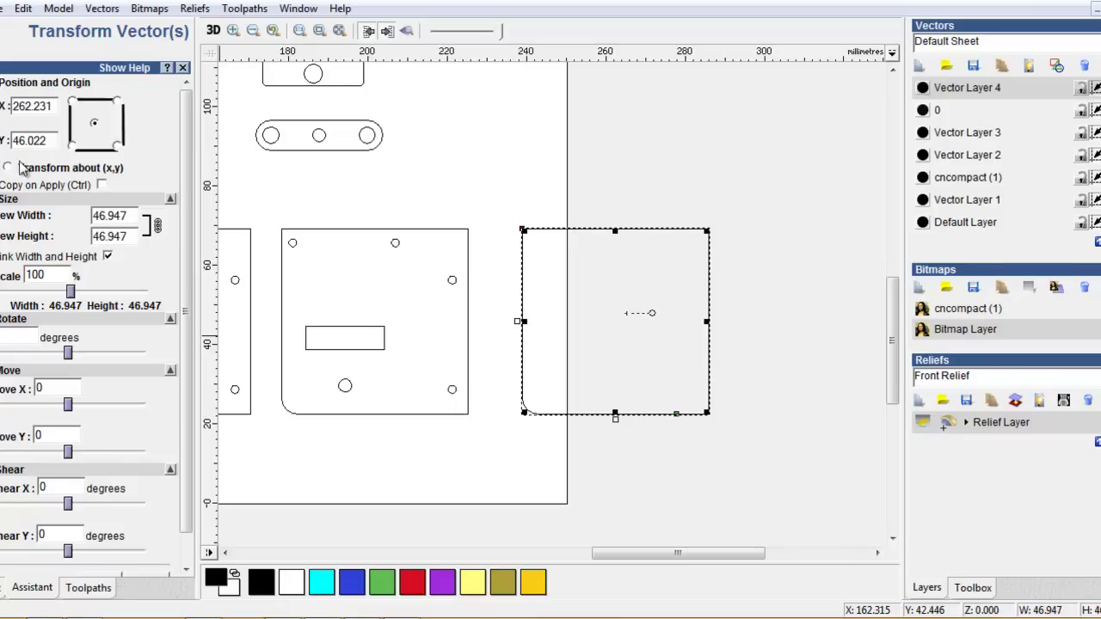
pyautogui.click(183, 67)
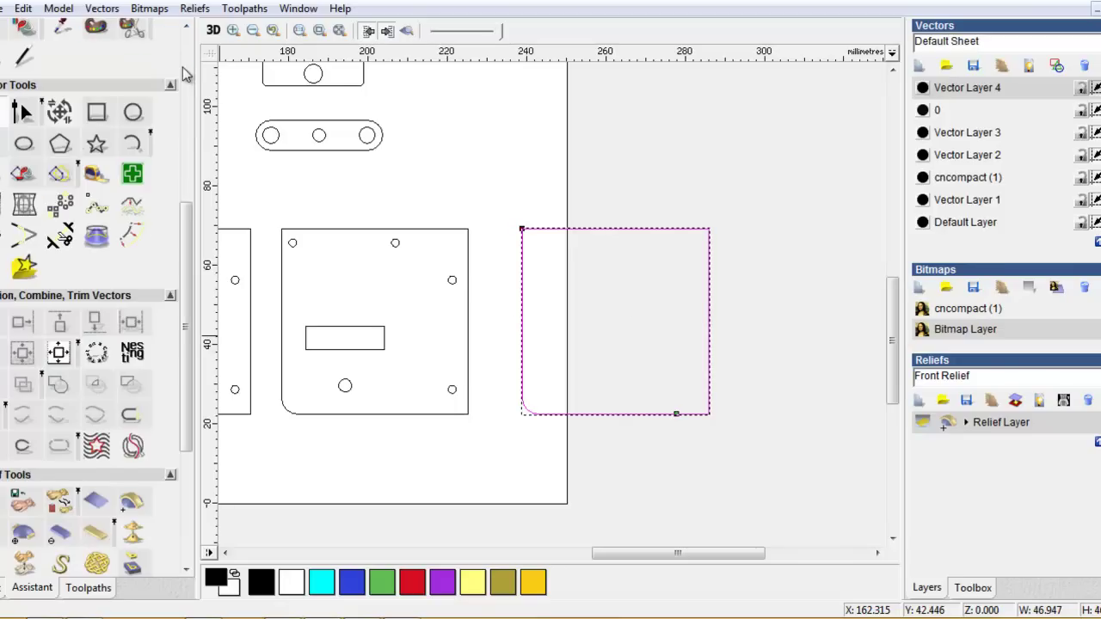
# - Nudge the copy further right, then try dragging its corner nodes and undo those moves
pyautogui.press('Right')
pyautogui.press('Right')
pyautogui.press('Right')
pyautogui.press('Right')
pyautogui.press('Right')
pyautogui.press('Right')
pyautogui.press('Right')
pyautogui.press('Right')
pyautogui.press('Right')
pyautogui.press('Right')
pyautogui.press('Right')
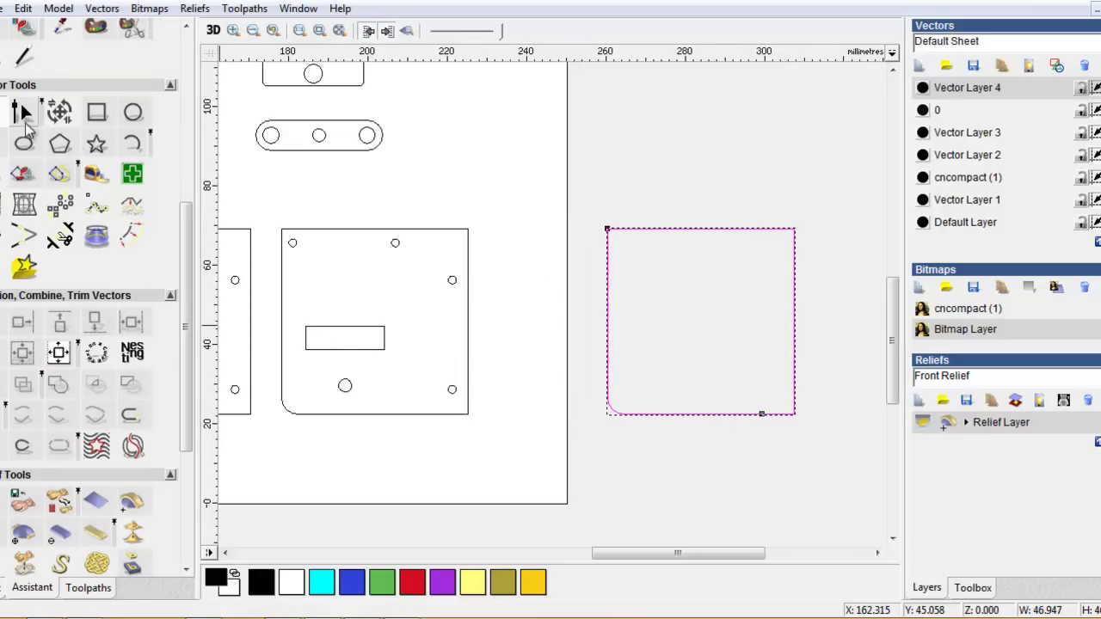
pyautogui.click(23, 114)
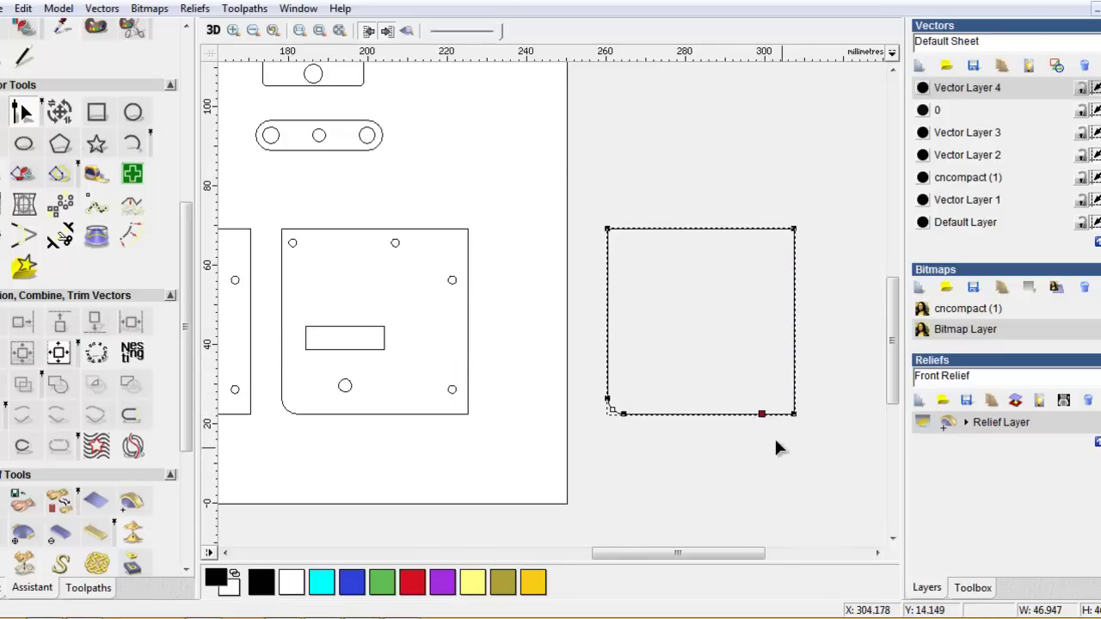
pyautogui.moveTo(776, 460); pyautogui.dragTo(762, 457)
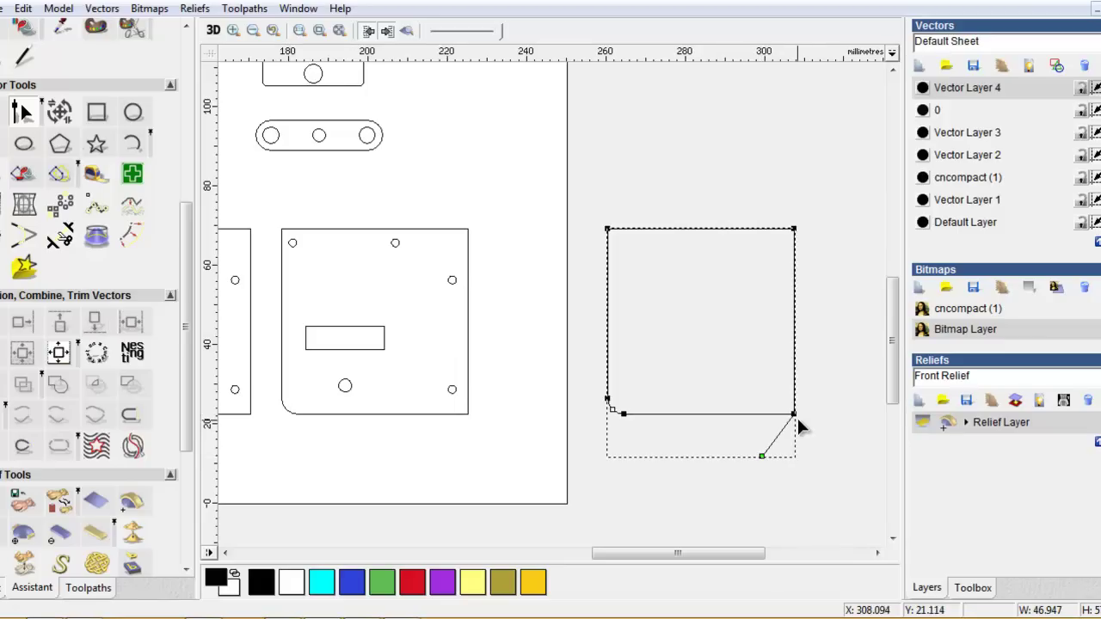
pyautogui.moveTo(793, 416); pyautogui.dragTo(833, 397)
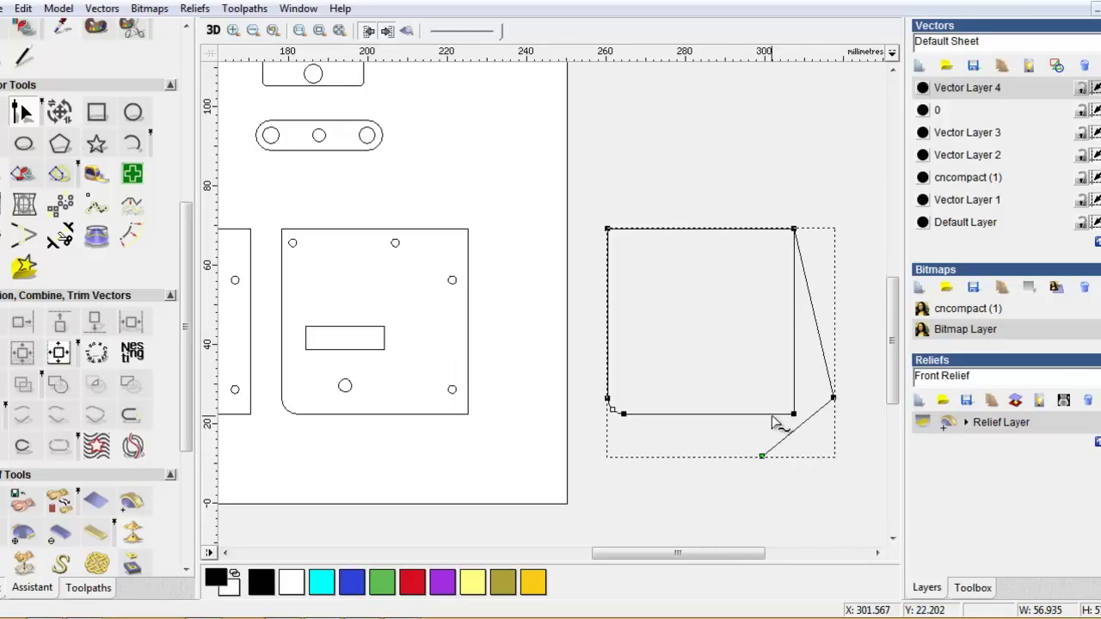
pyautogui.moveTo(794, 228); pyautogui.dragTo(804, 182)
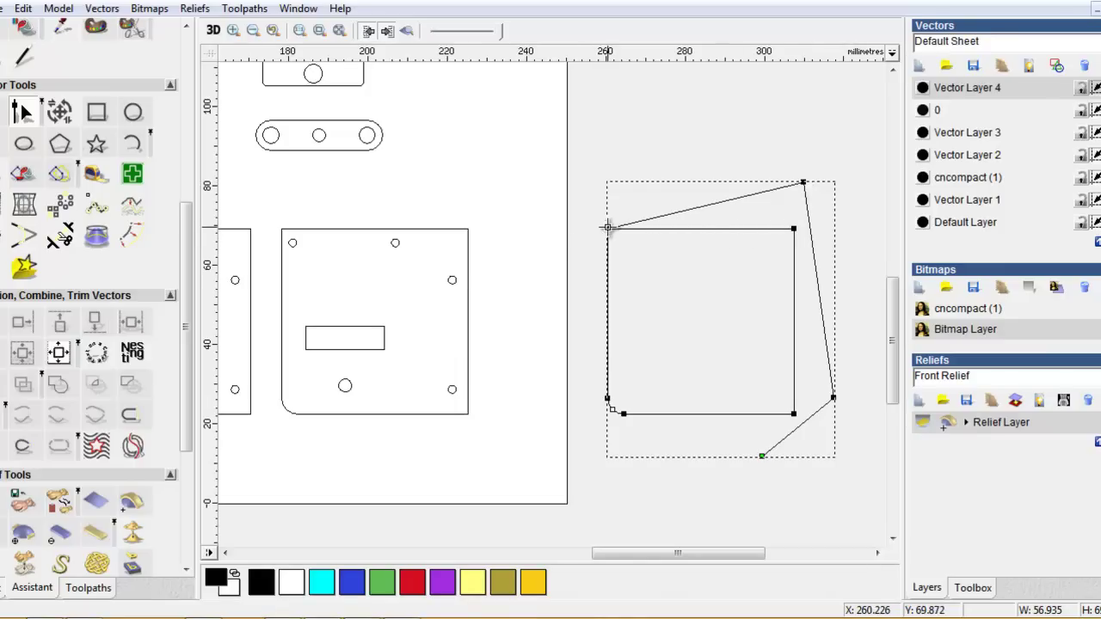
pyautogui.moveTo(607, 227); pyautogui.dragTo(598, 212)
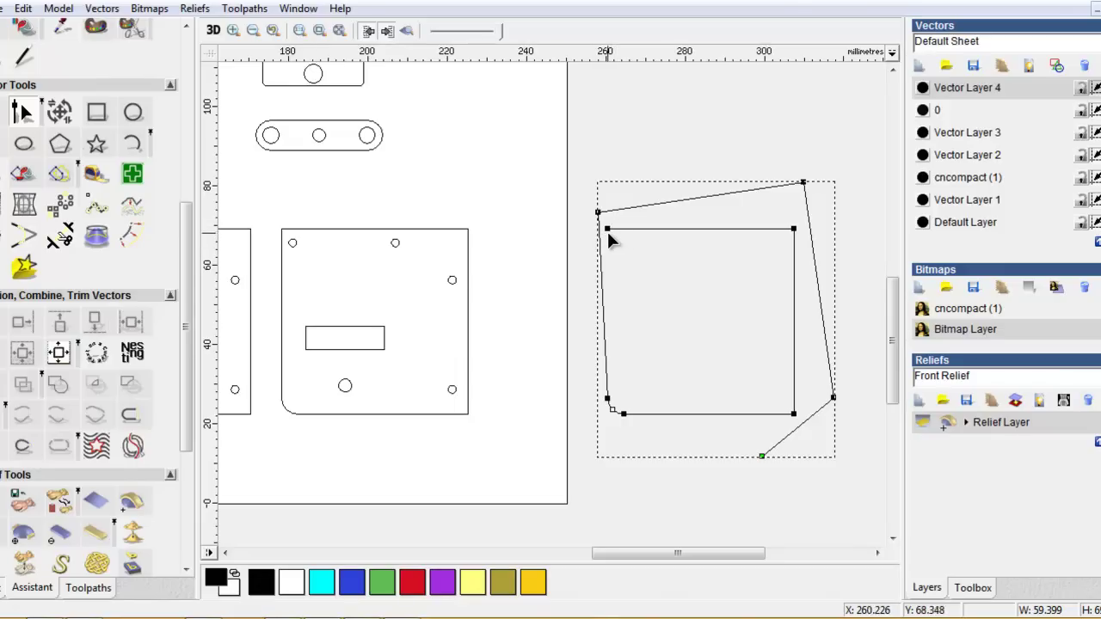
pyautogui.click(23, 9)
pyautogui.click(45, 31)
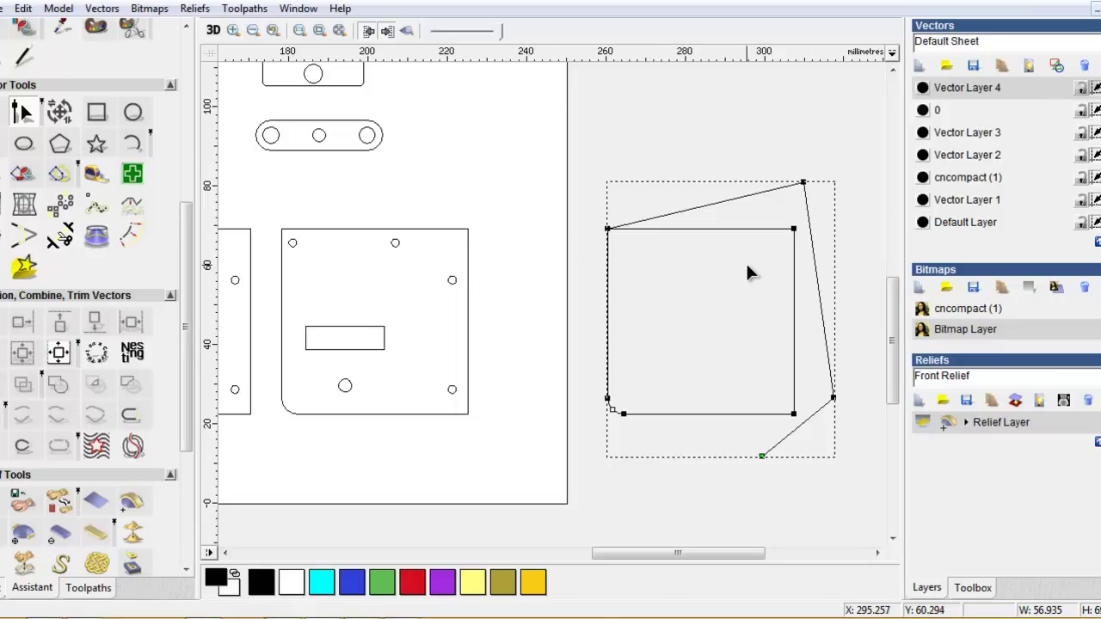
# - Cut the copy at its top-left node, delete the extra open polyline, and reselect the square
pyautogui.rightClick(608, 231)
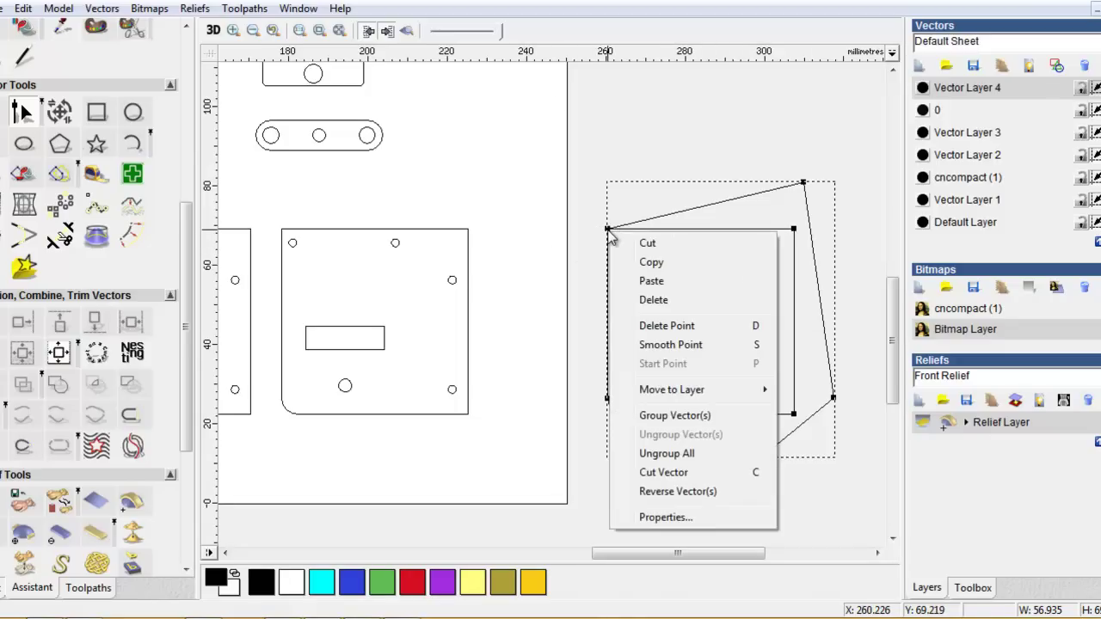
pyautogui.click(677, 475)
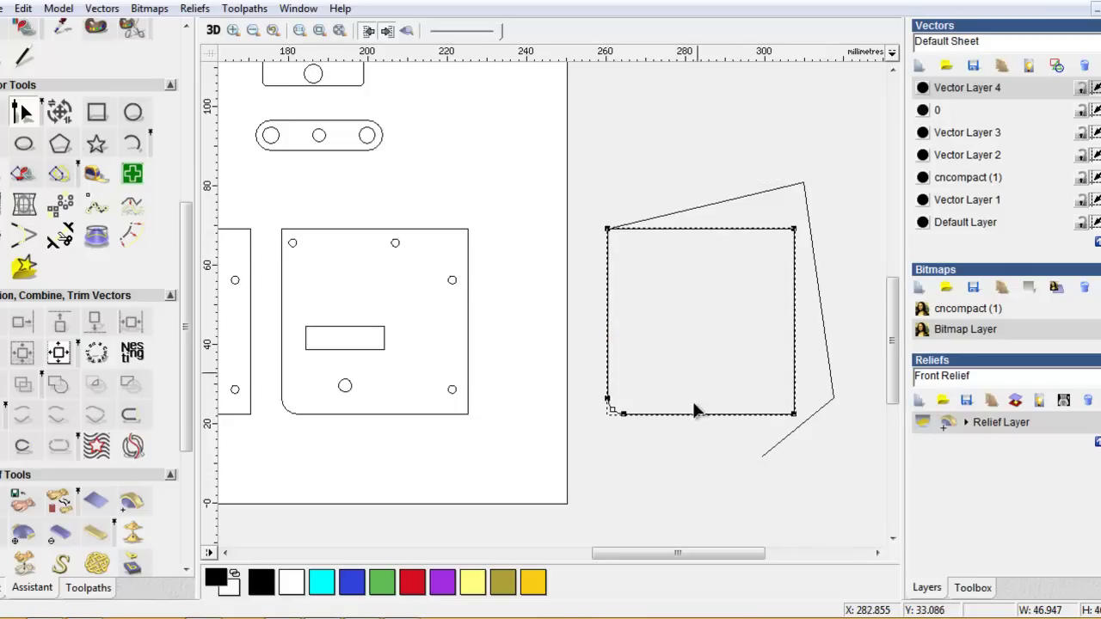
pyautogui.click(767, 190)
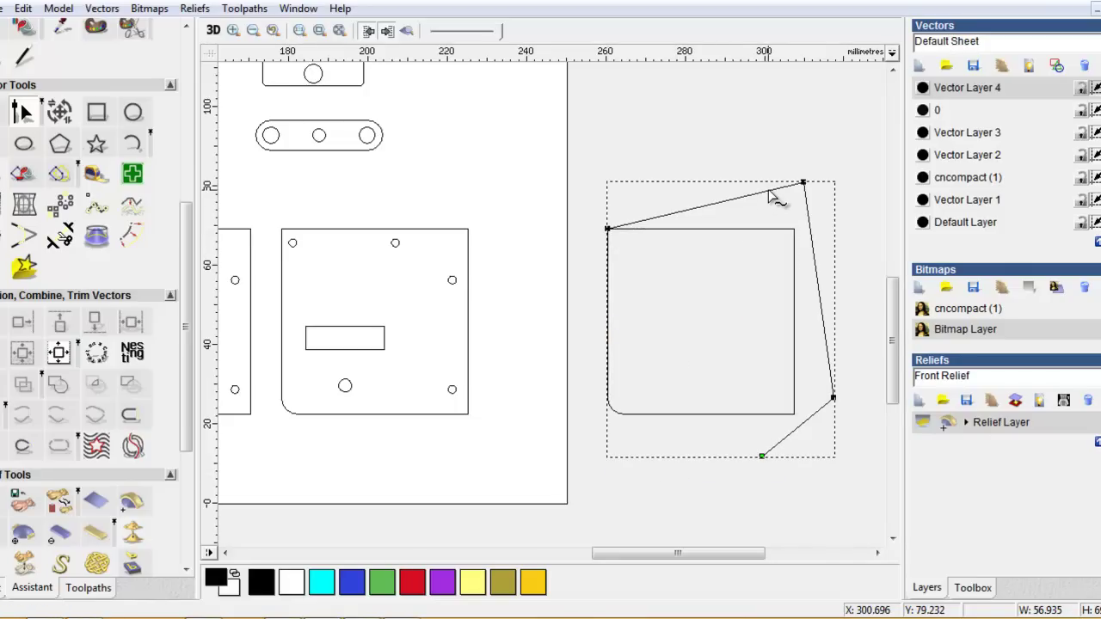
pyautogui.press('Delete')
pyautogui.click(750, 230)
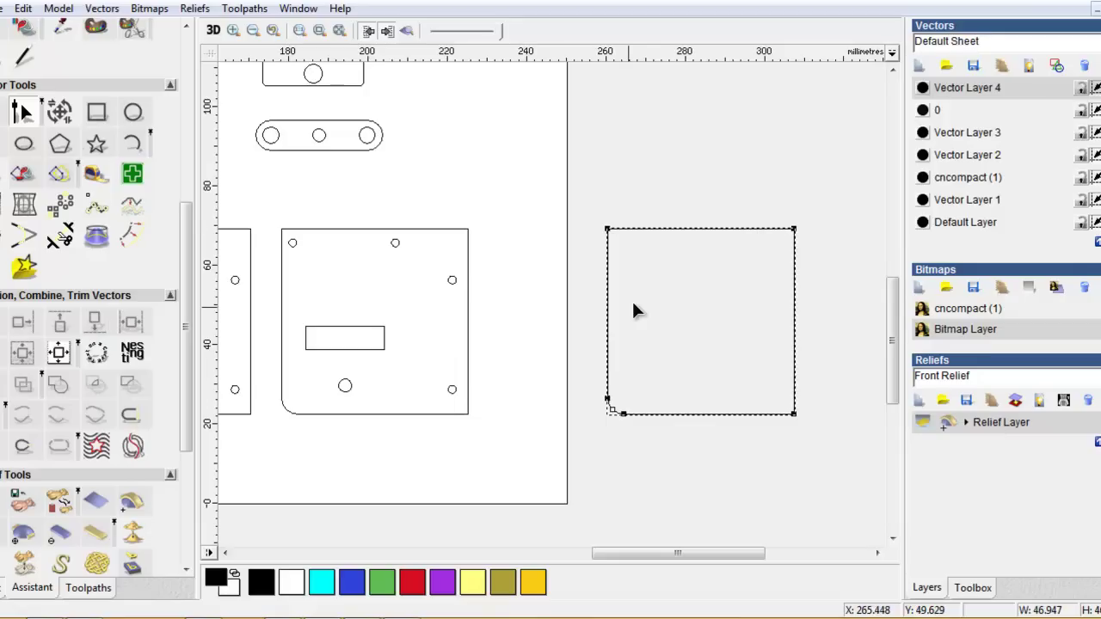
pyautogui.click(609, 406)
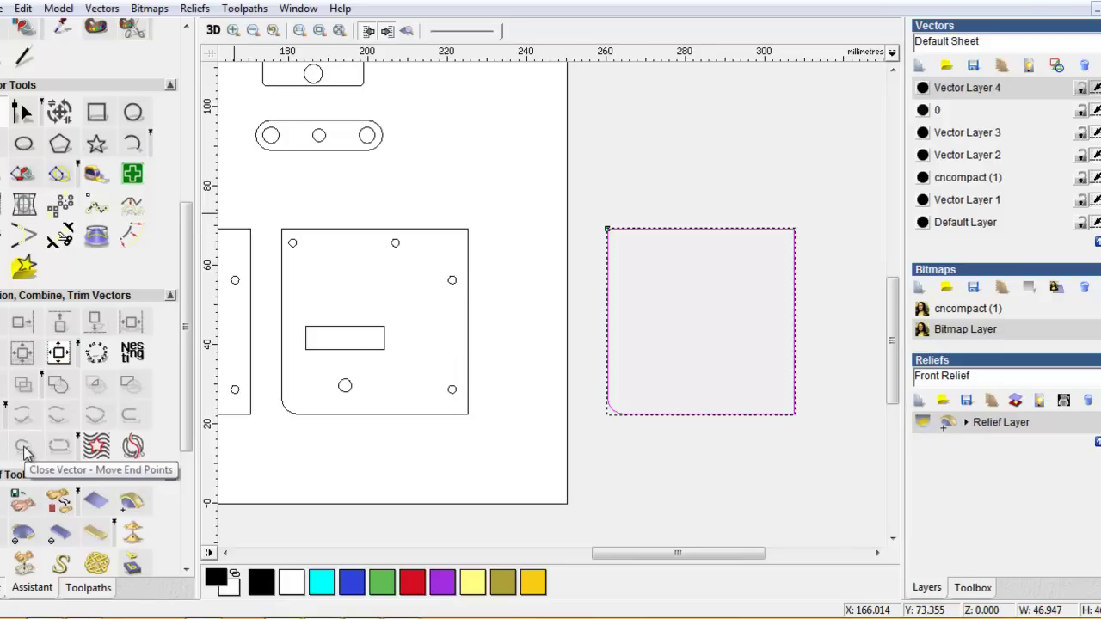
pyautogui.moveTo(589, 180); pyautogui.dragTo(806, 443)
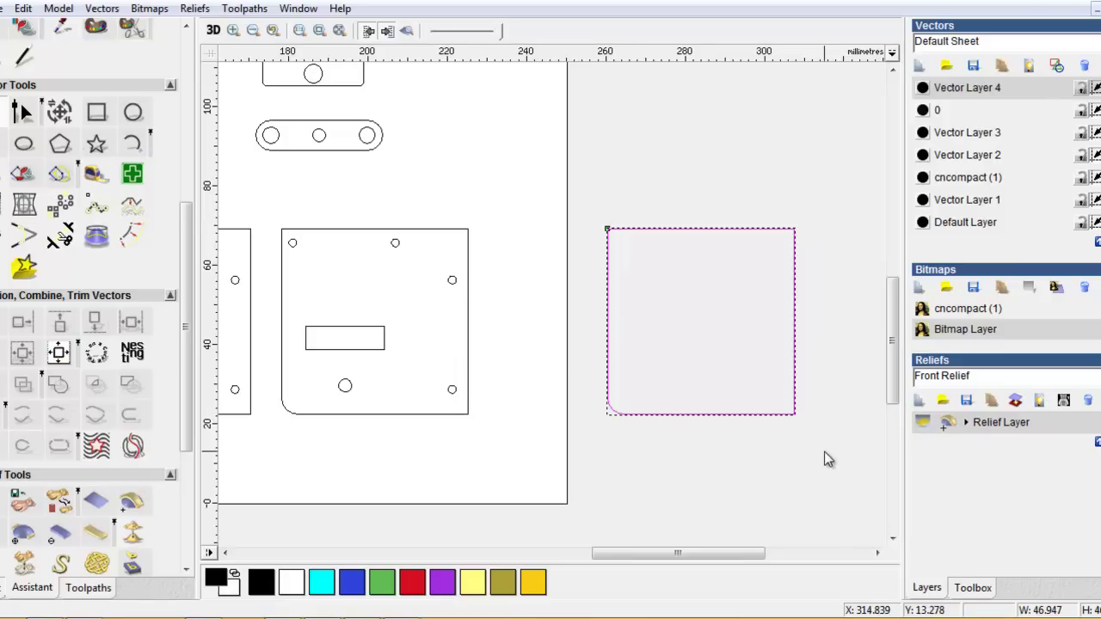
# - Bring the flange plate into view and ungroup the vectors of its right-side arc
pyautogui.moveTo(893, 324); pyautogui.dragTo(892, 219)
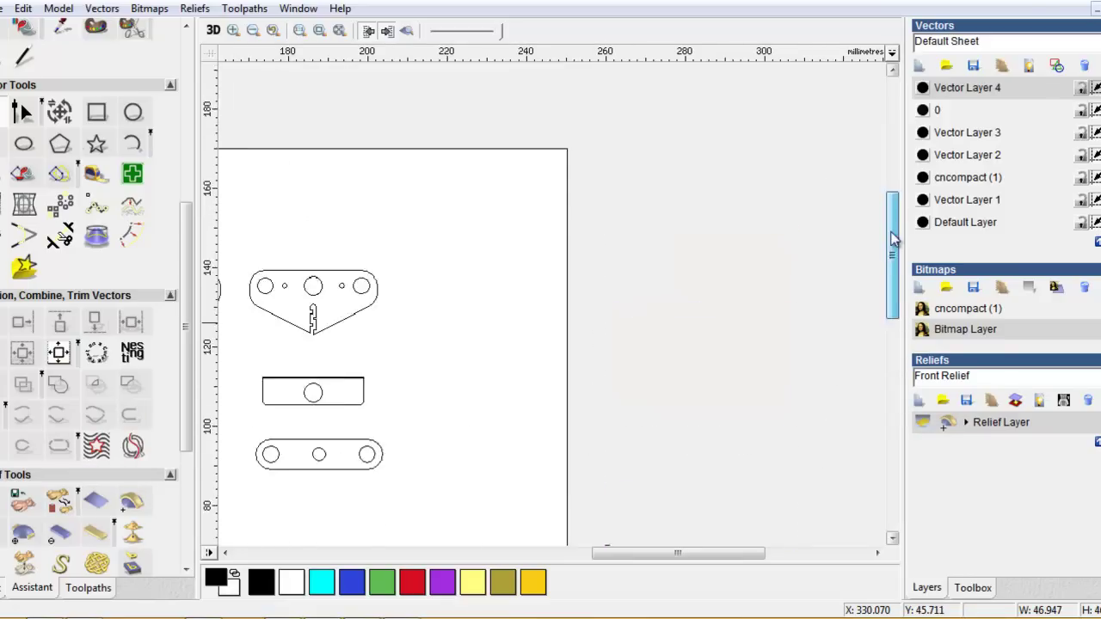
pyautogui.moveTo(648, 554); pyautogui.dragTo(528, 557)
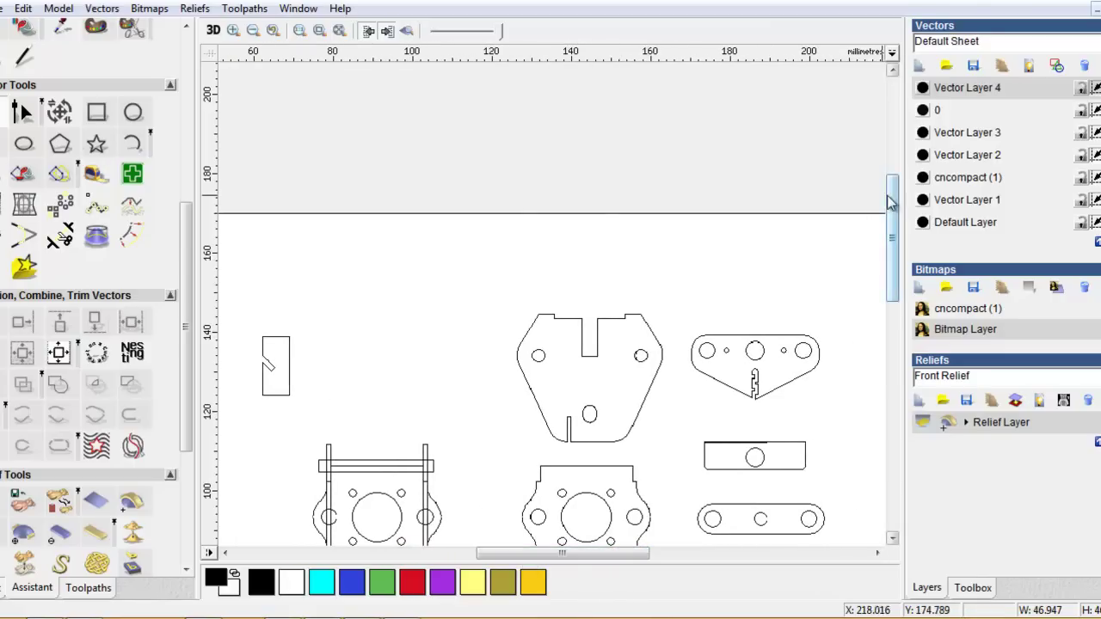
pyautogui.moveTo(893, 208); pyautogui.dragTo(893, 265)
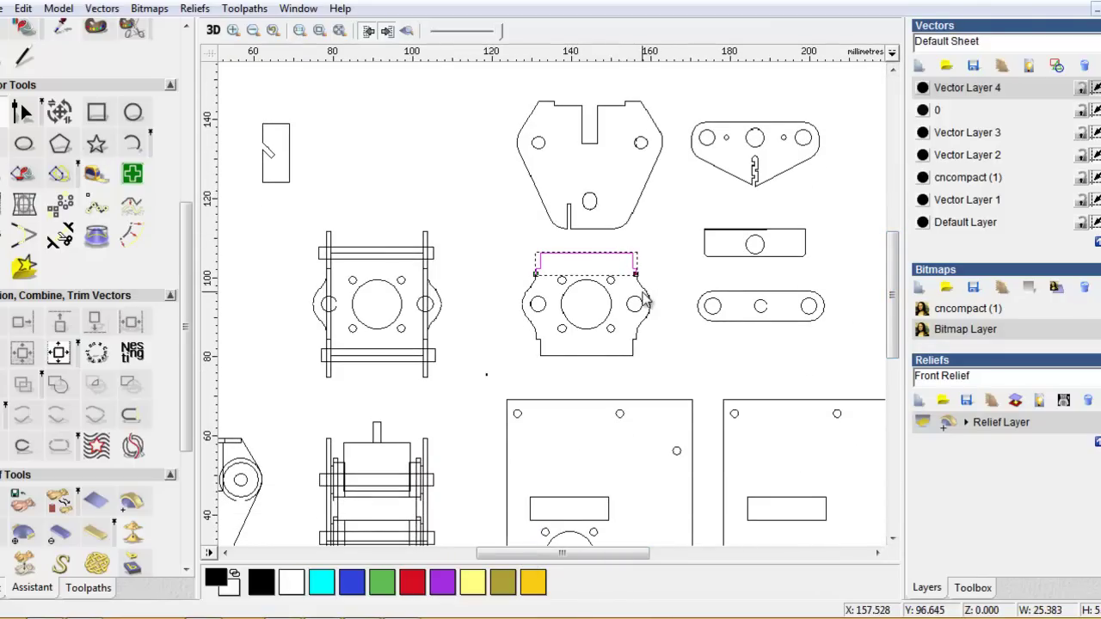
pyautogui.click(643, 298)
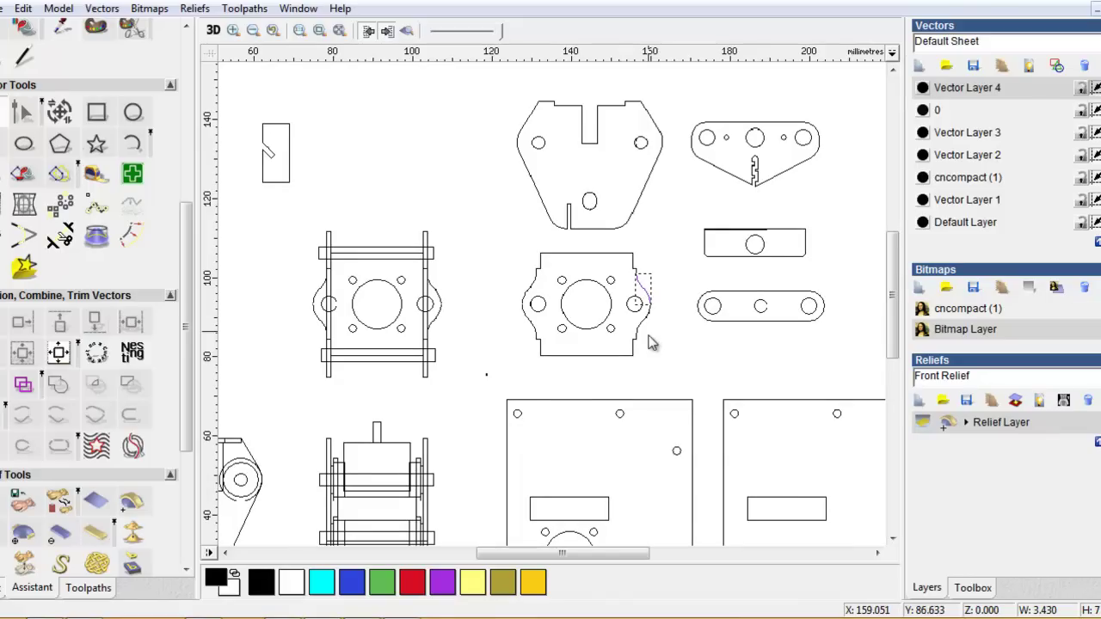
pyautogui.scroll(2, 662, 314)
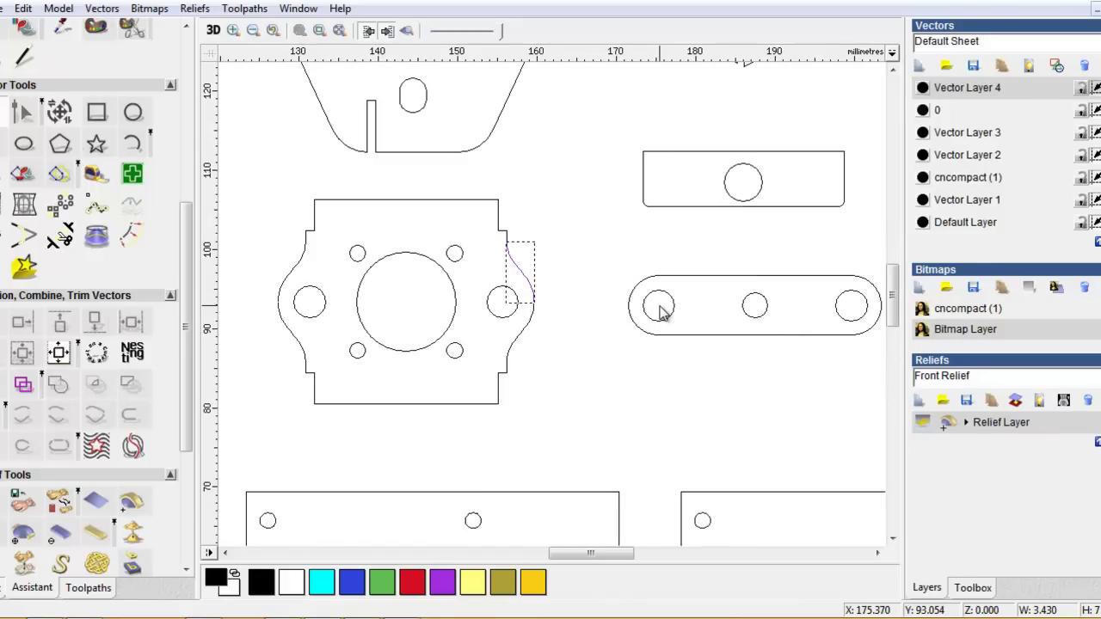
pyautogui.click(564, 310)
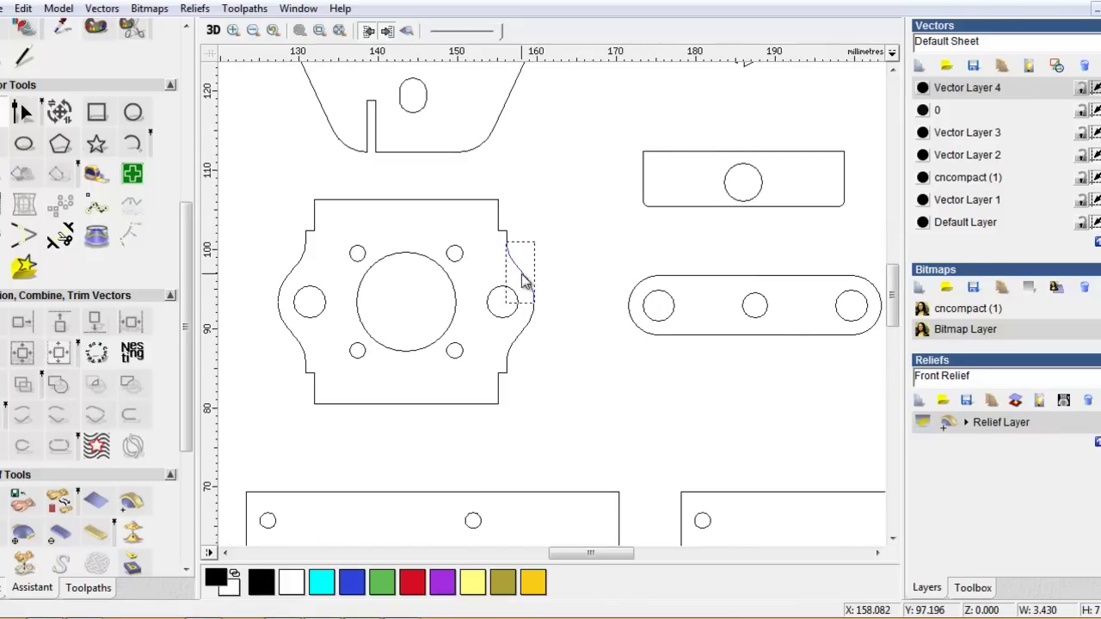
pyautogui.click(526, 282)
pyautogui.rightClick(571, 259)
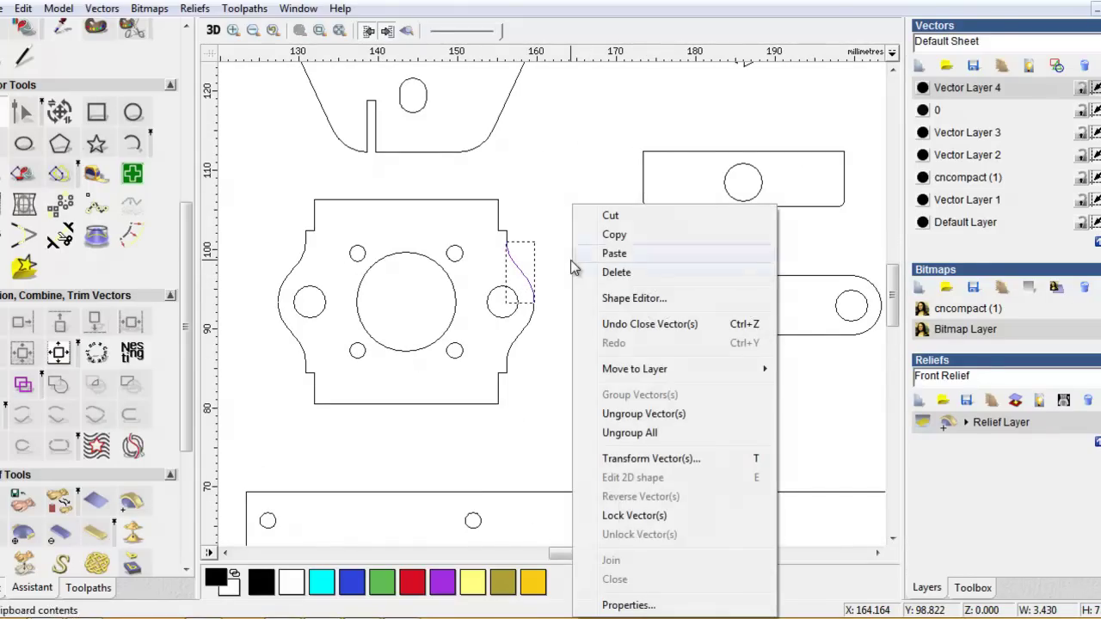
pyautogui.click(643, 415)
pyautogui.click(587, 372)
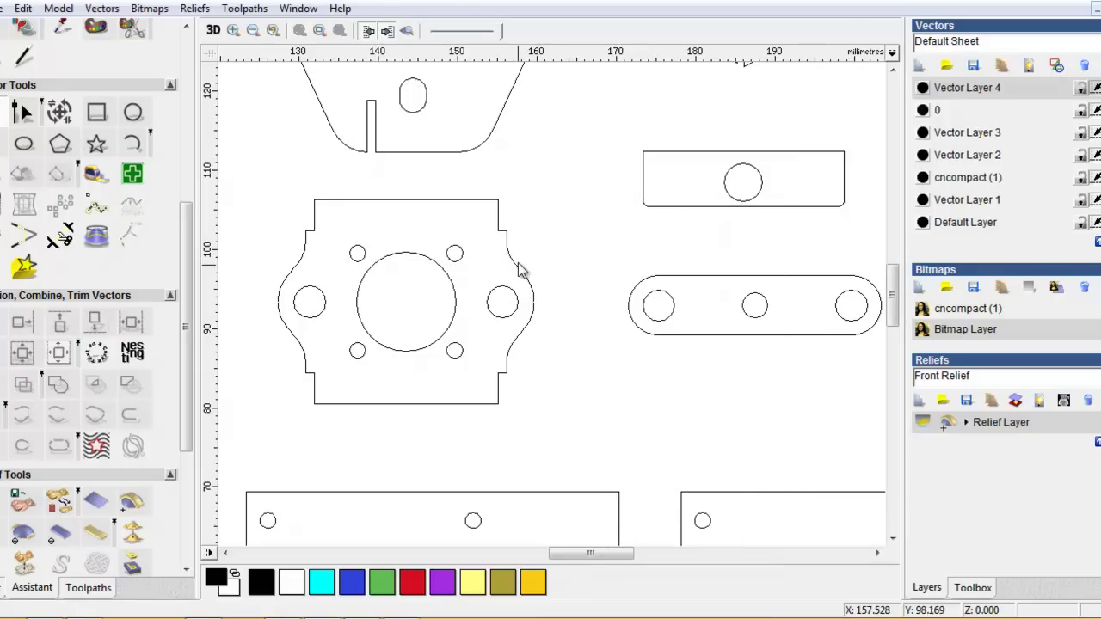
# - Try picking the plate's outline pieces, then box-select the entire plate part
pyautogui.click(516, 288)
pyautogui.click(559, 280)
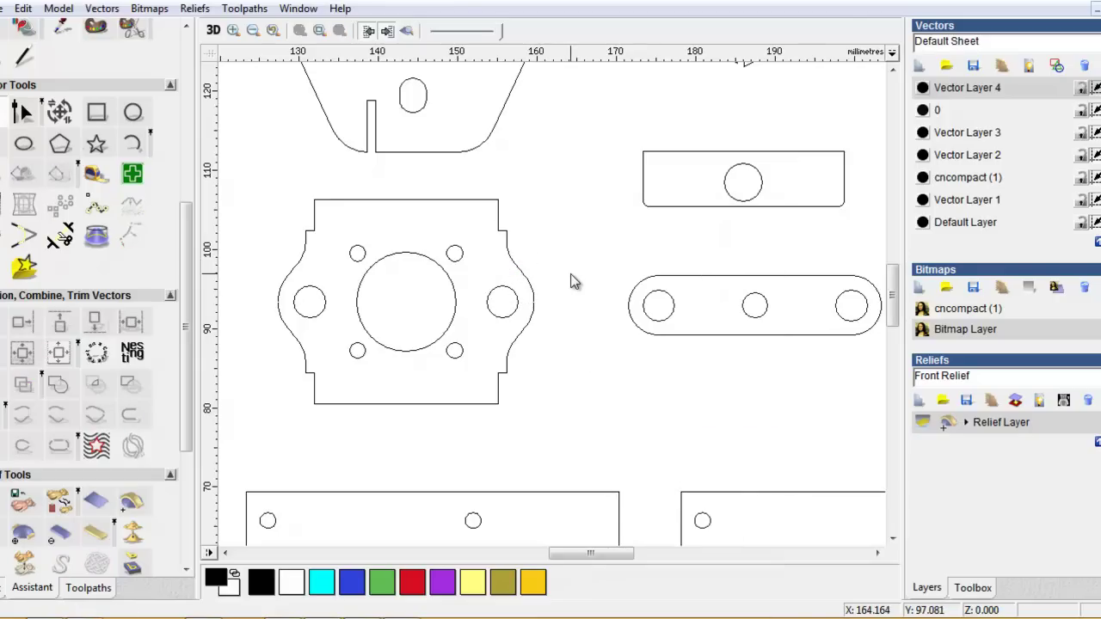
pyautogui.click(489, 201)
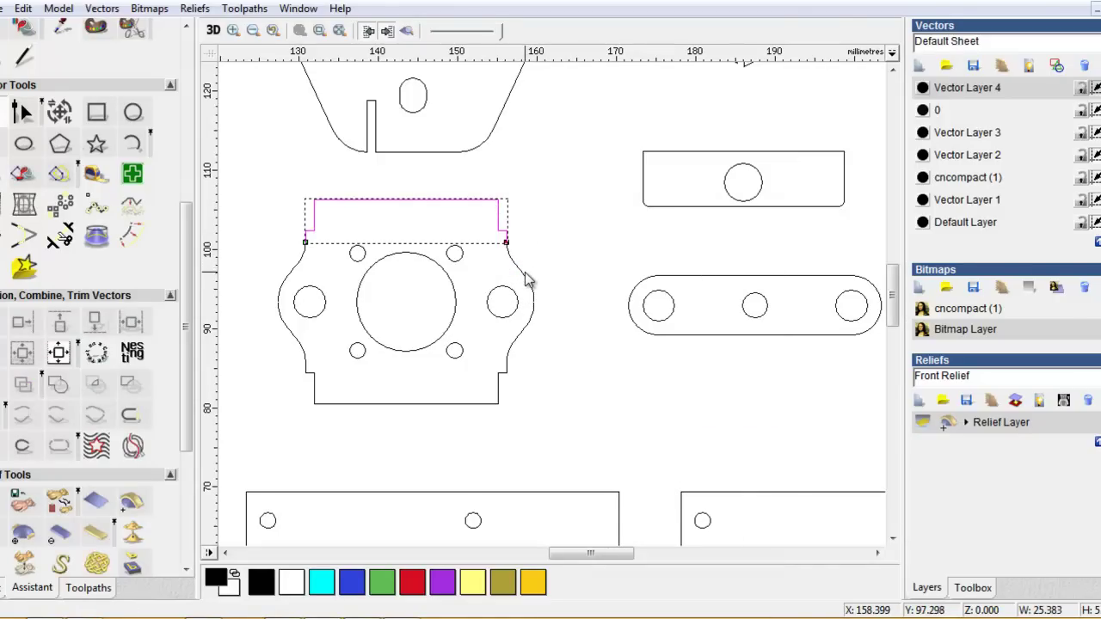
pyautogui.keyDown('shift'); pyautogui.click(528, 284); pyautogui.keyUp('shift')
pyautogui.keyDown('shift'); pyautogui.click(520, 333); pyautogui.keyUp('shift')
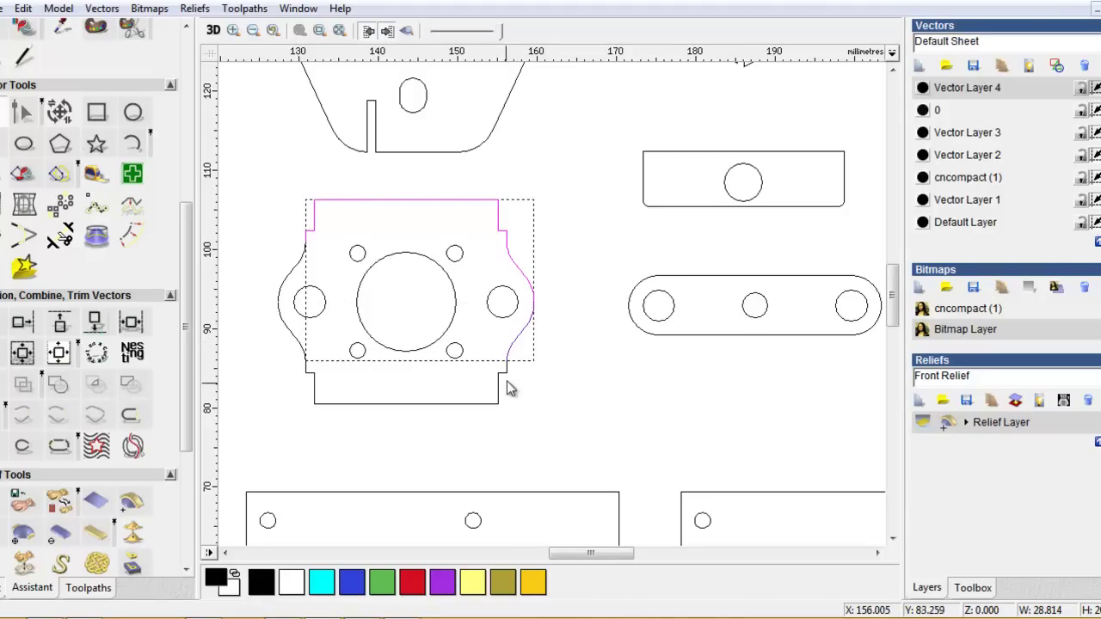
pyautogui.keyDown('shift'); pyautogui.click(500, 381); pyautogui.keyUp('shift')
pyautogui.click(550, 359)
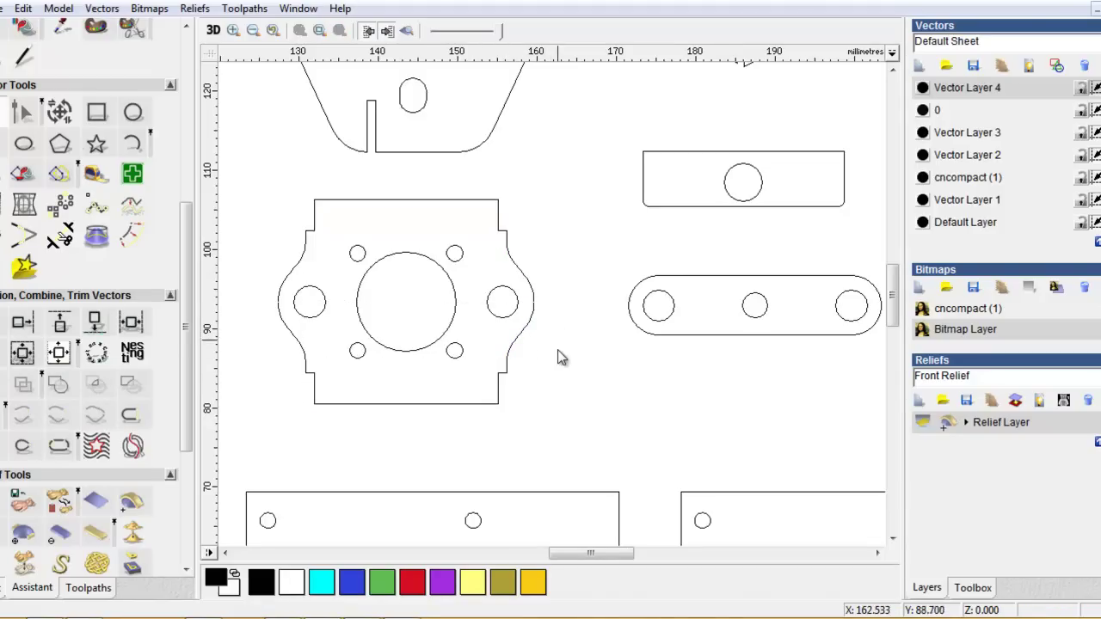
pyautogui.click(530, 289)
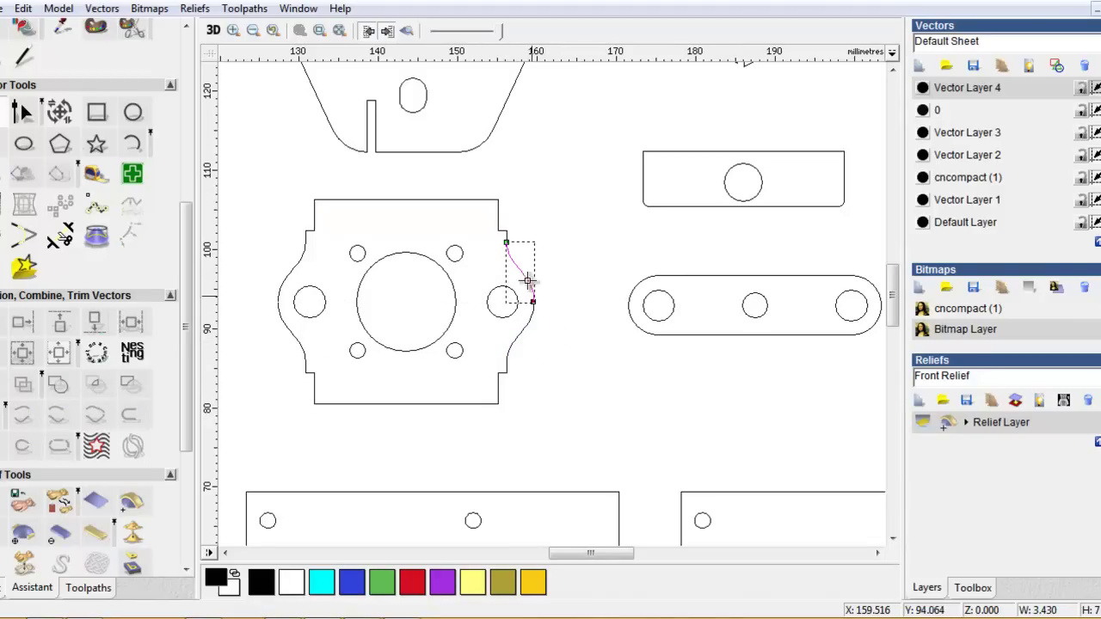
pyautogui.click(525, 331)
pyautogui.moveTo(255, 159); pyautogui.dragTo(581, 439)
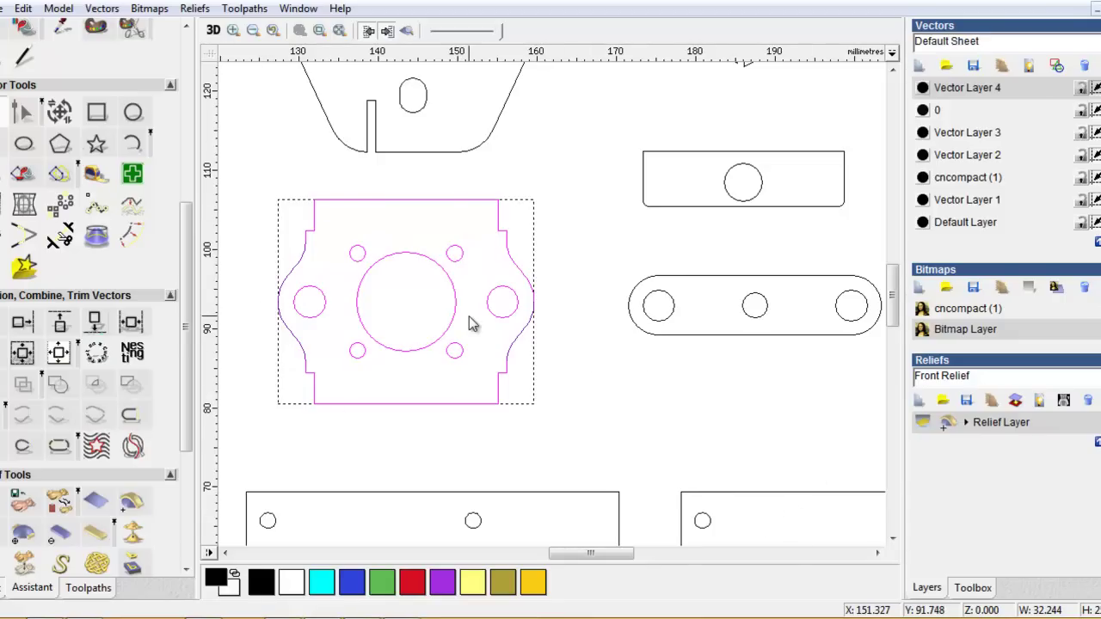
# - Ungroup the whole plate and join its top edge to the right-side arc
pyautogui.rightClick(484, 242)
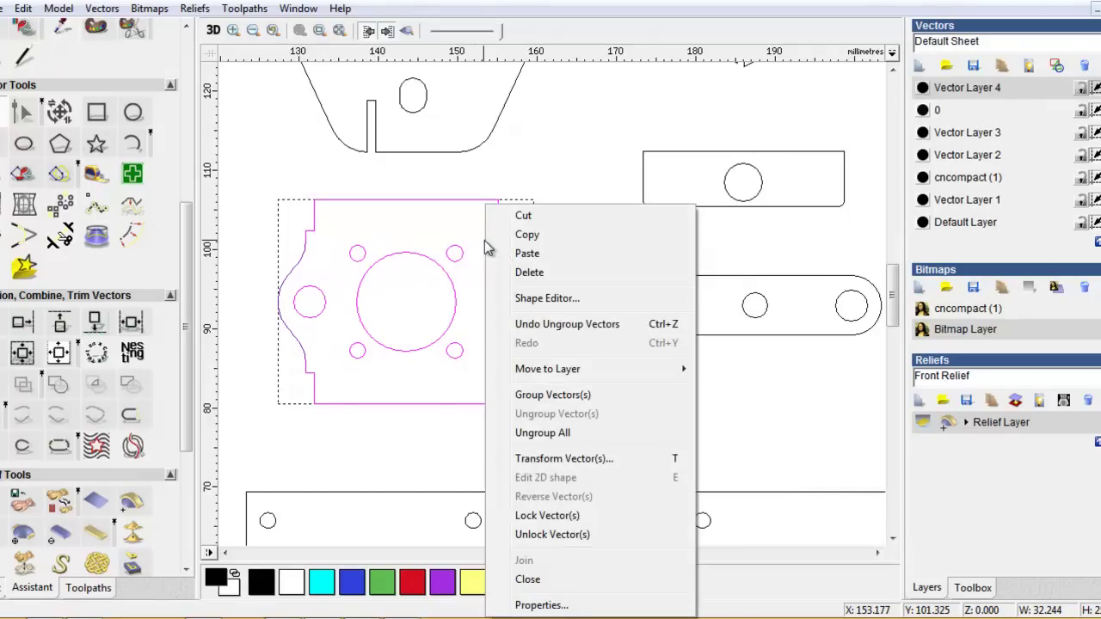
pyautogui.click(542, 433)
pyautogui.click(563, 394)
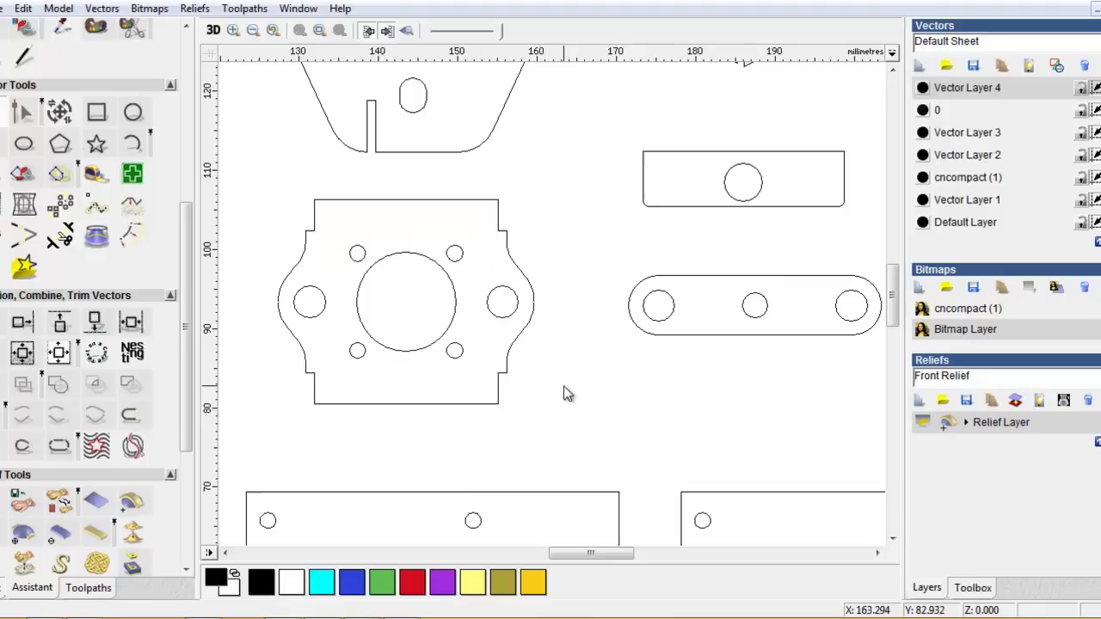
pyautogui.click(497, 214)
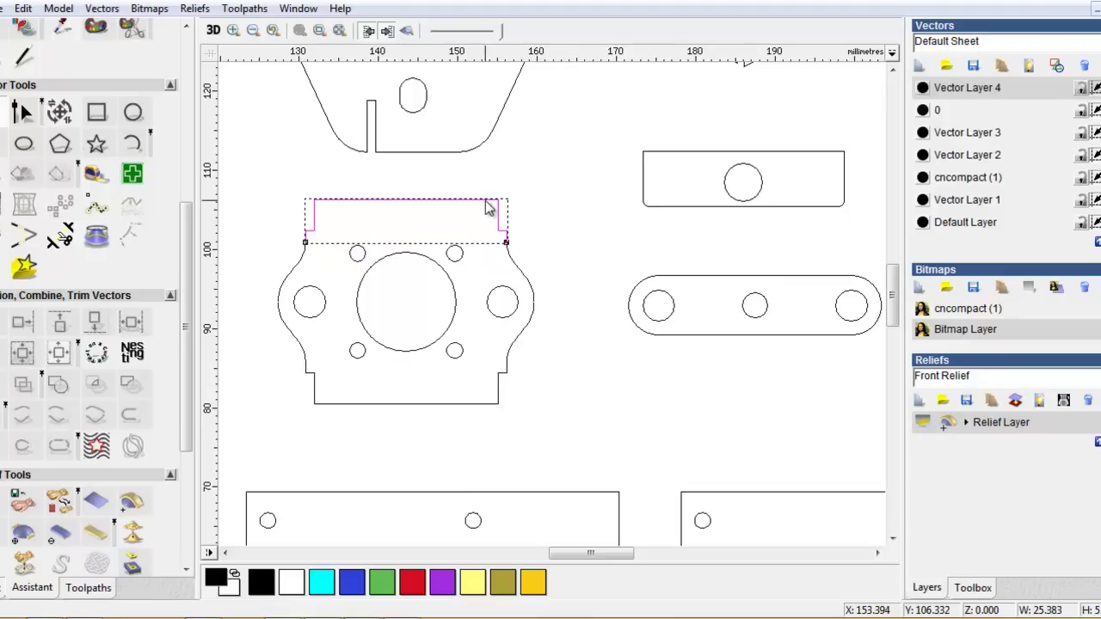
pyautogui.keyDown('shift'); pyautogui.click(516, 271); pyautogui.keyUp('shift')
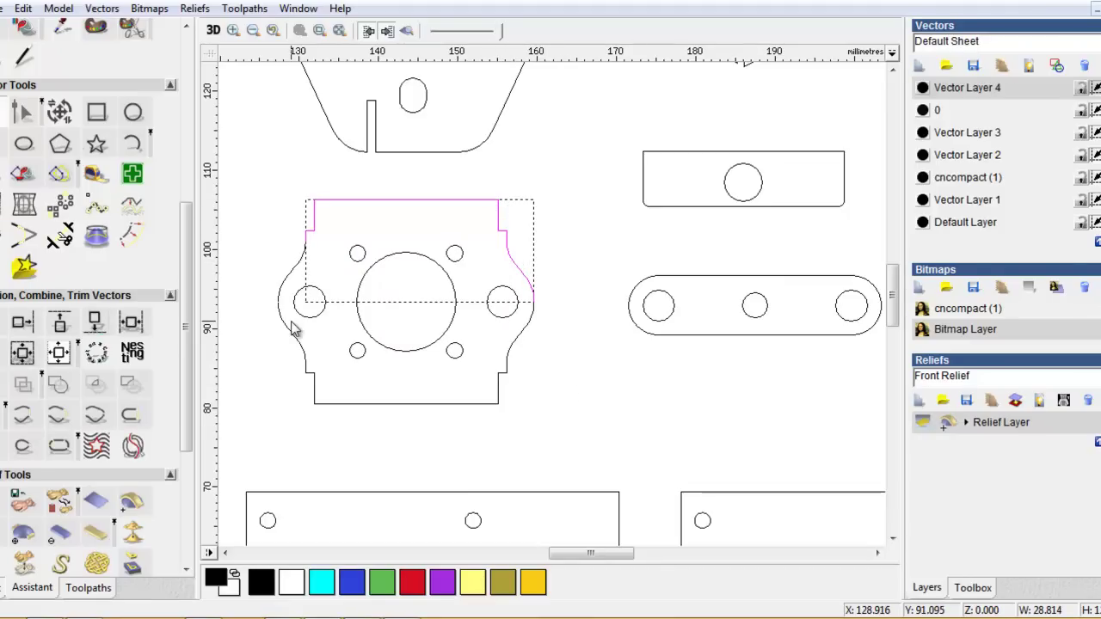
pyautogui.click(97, 417)
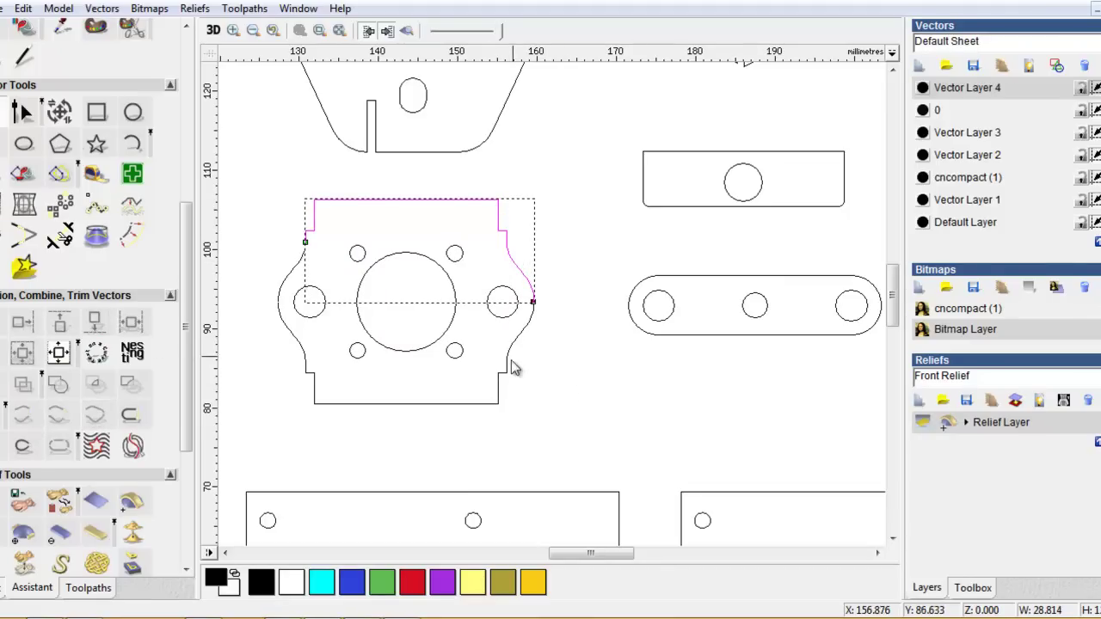
# - Join the lower right curve, bottom edge and left curve onto the outline
pyautogui.keyDown('shift'); pyautogui.click(518, 334); pyautogui.keyUp('shift')
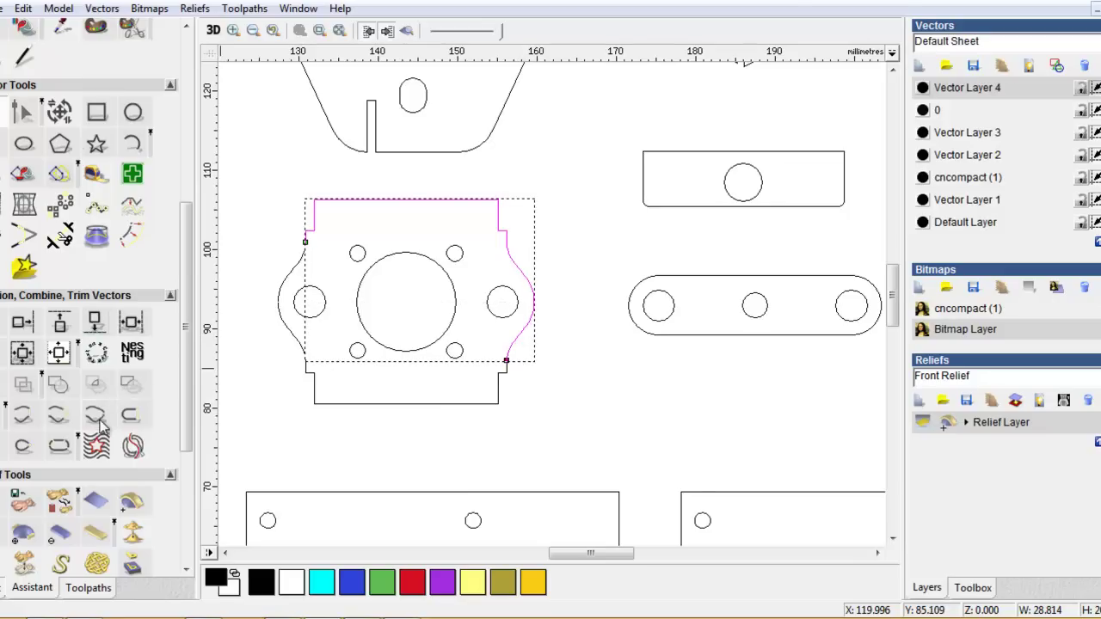
pyautogui.keyDown('shift'); pyautogui.click(432, 403); pyautogui.keyUp('shift')
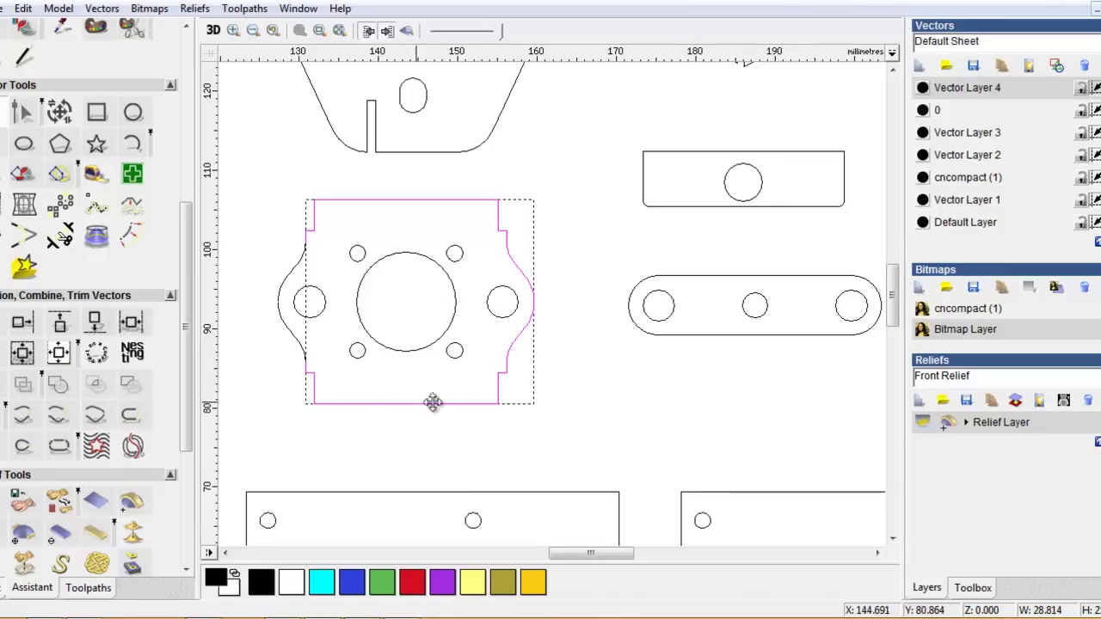
pyautogui.click(102, 418)
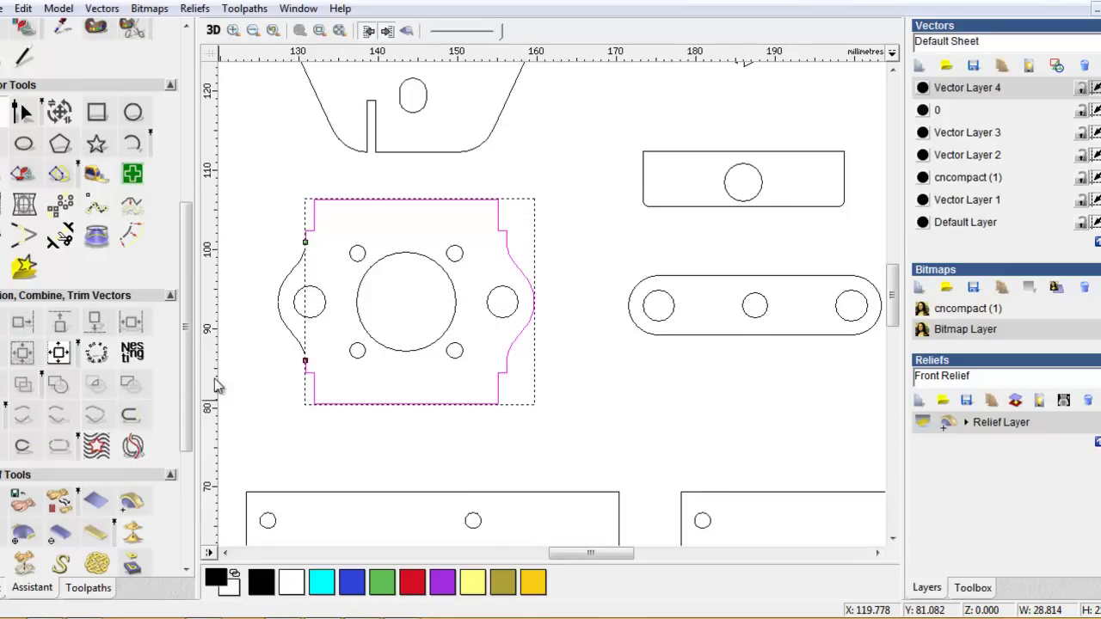
pyautogui.keyDown('shift'); pyautogui.click(303, 350); pyautogui.keyUp('shift')
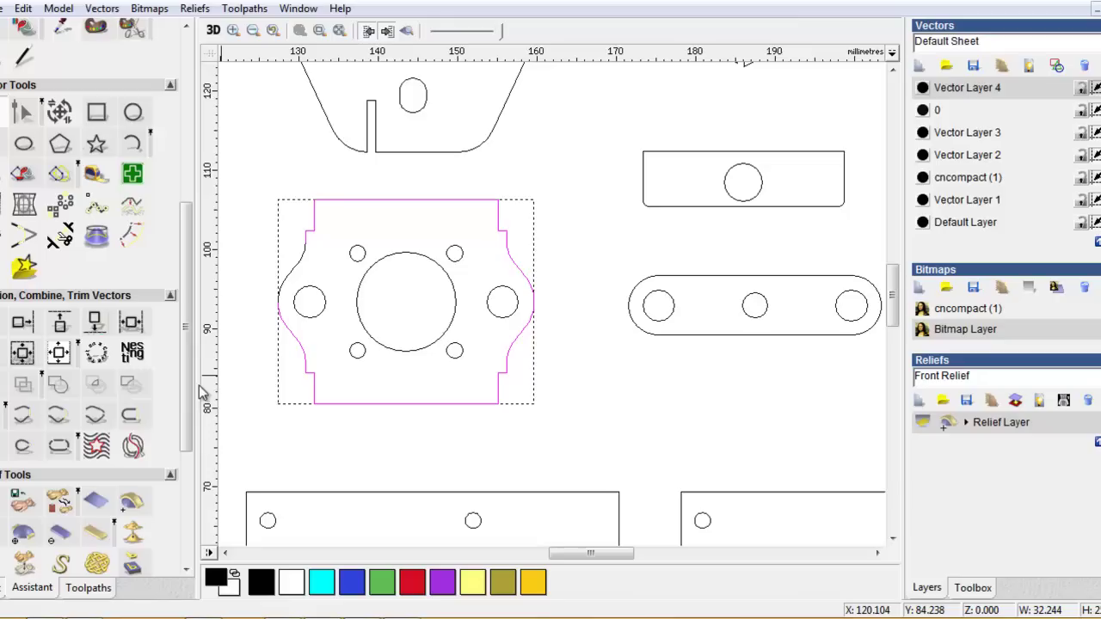
pyautogui.click(101, 418)
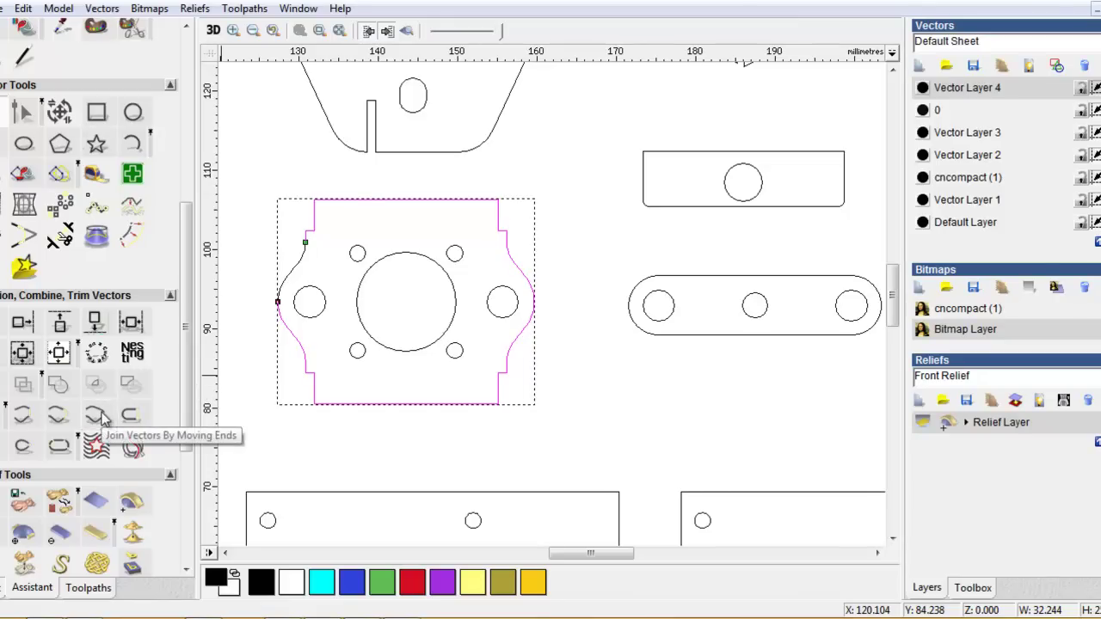
# - Close the outline with the remaining left curve, then pan up to the hexagonal bracket
pyautogui.click(291, 294)
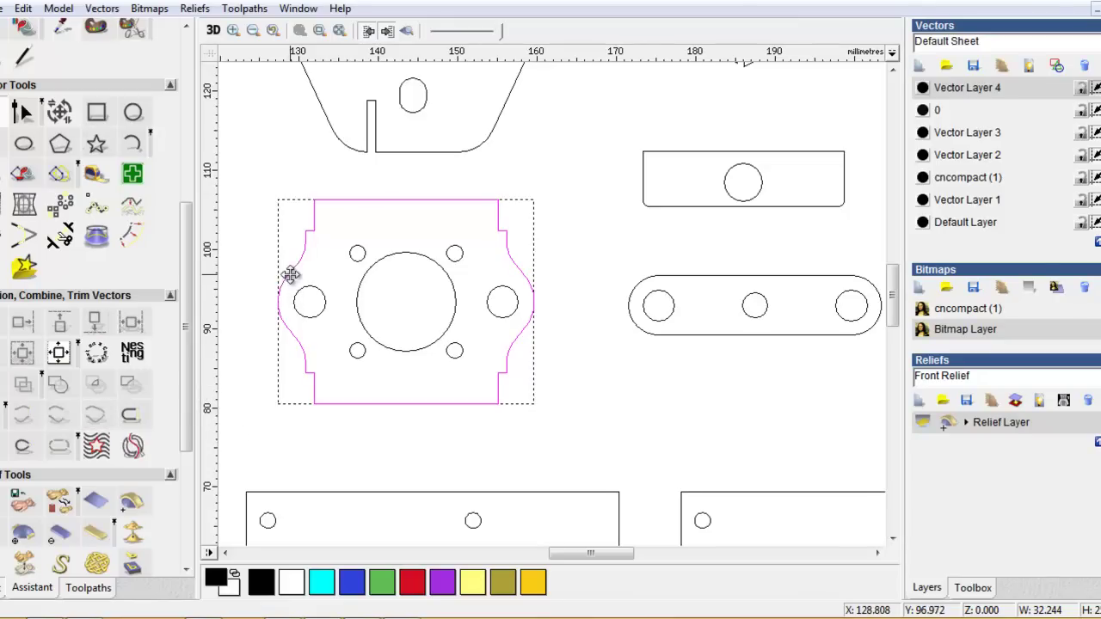
pyautogui.click(97, 419)
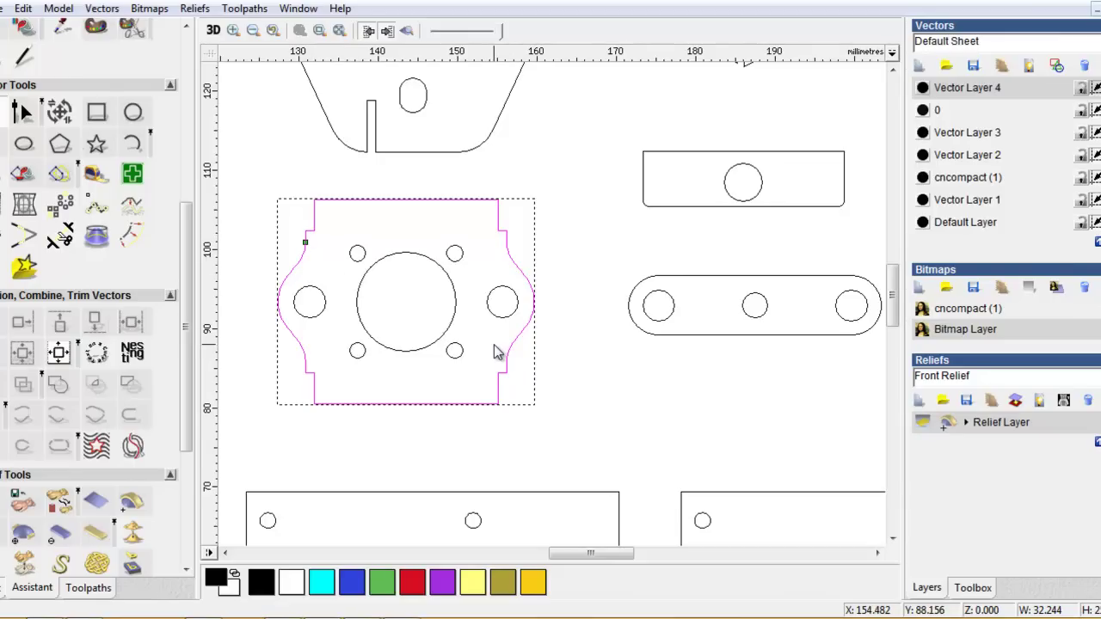
pyautogui.moveTo(893, 297); pyautogui.dragTo(903, 252)
pyautogui.moveTo(492, 259); pyautogui.dragTo(548, 310)
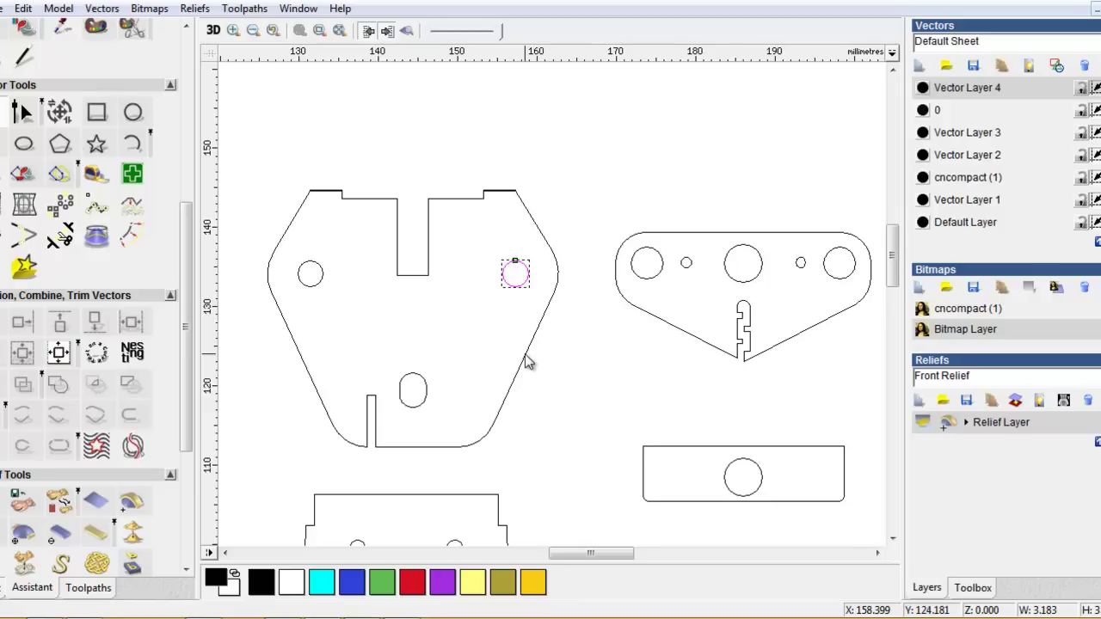
# - Offset the hexagonal bracket's outer outline 3 mm inwards with radiused corners
pyautogui.click(286, 235)
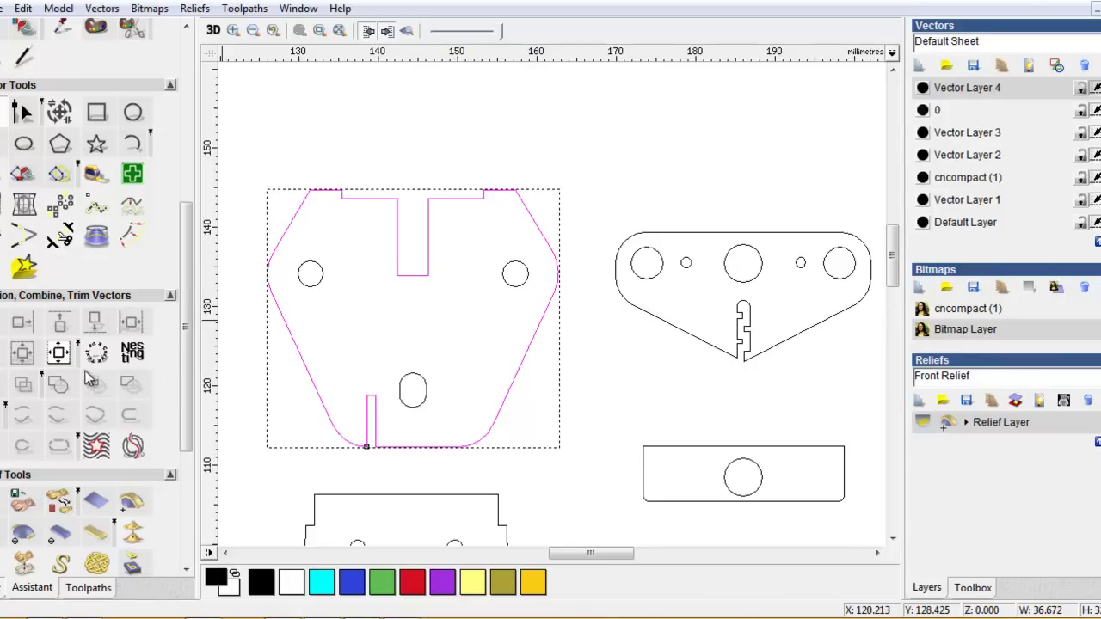
pyautogui.click(134, 241)
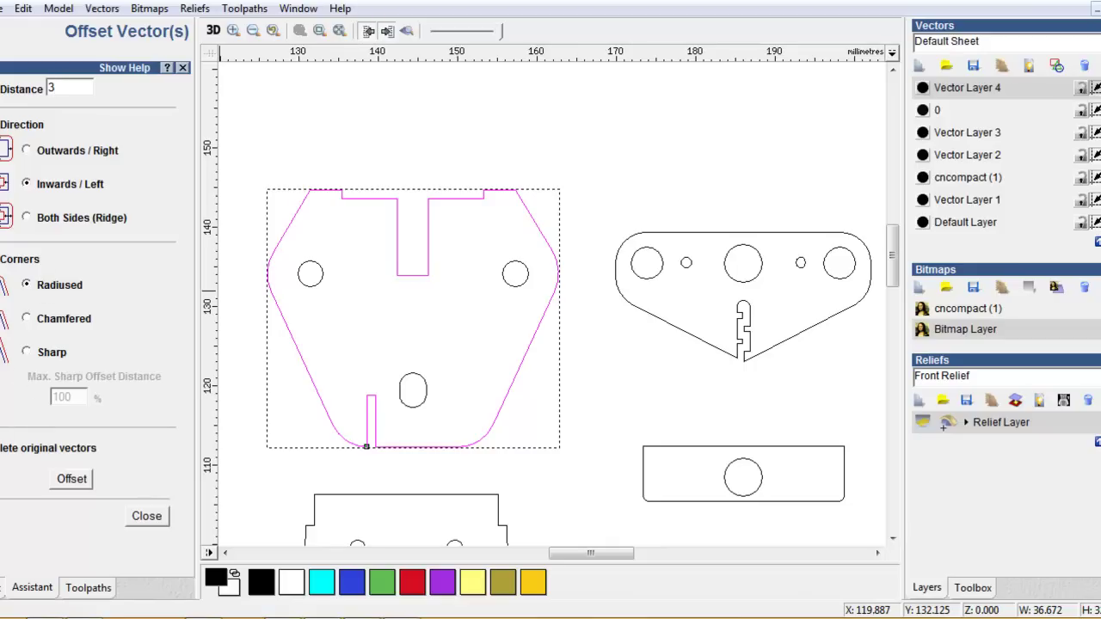
pyautogui.click(66, 482)
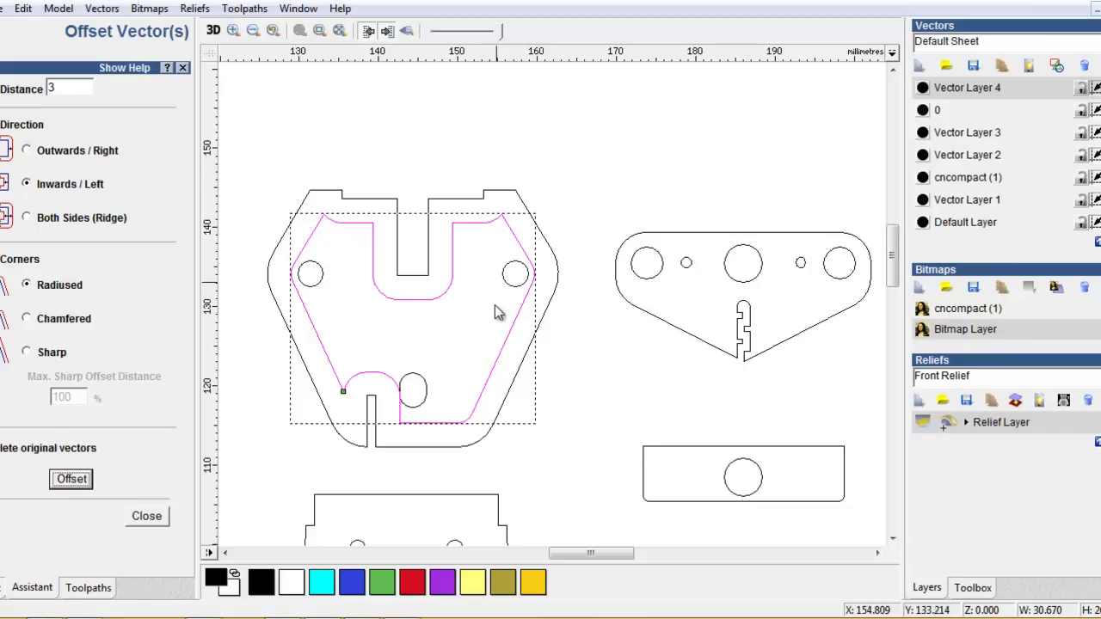
pyautogui.click(146, 516)
pyautogui.click(661, 156)
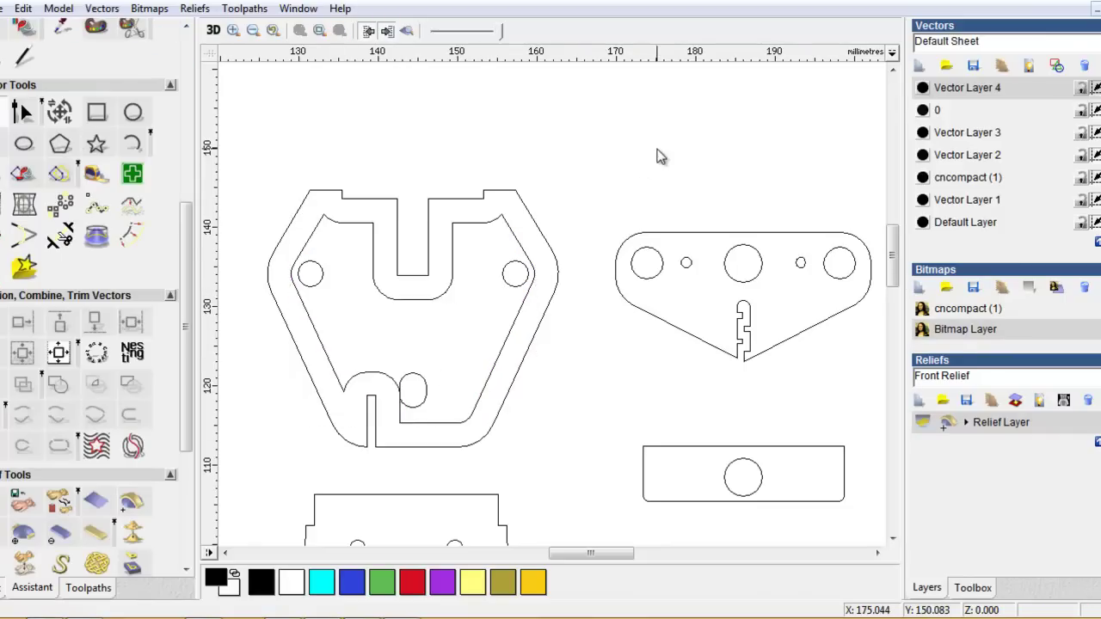
# - Offset the new inner contour a further 1 mm inwards
pyautogui.click(405, 298)
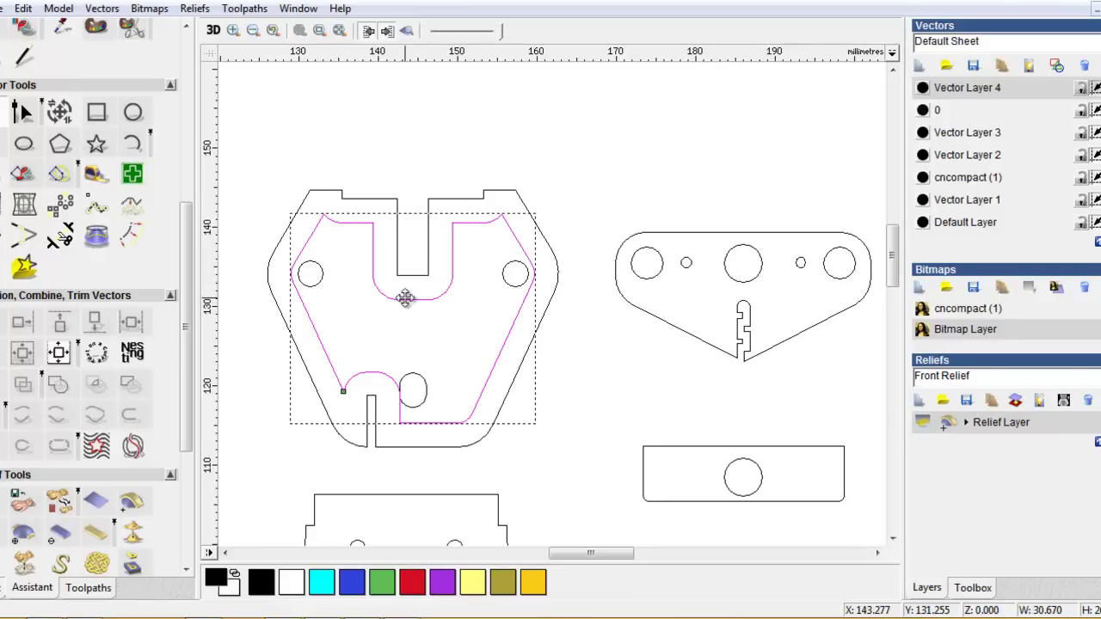
pyautogui.click(132, 235)
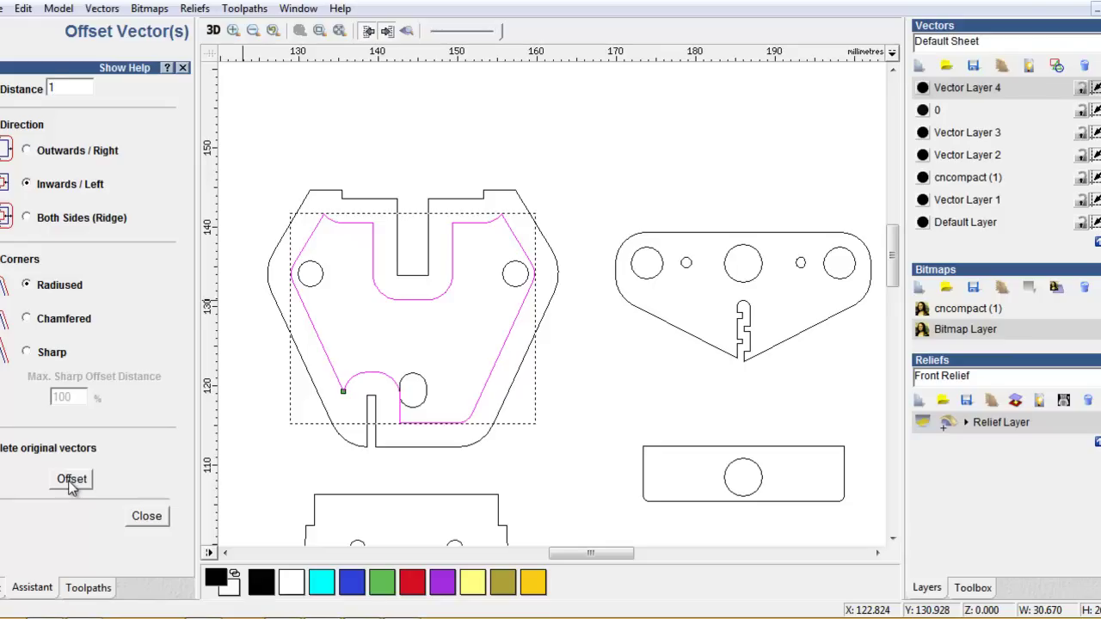
pyautogui.click(72, 481)
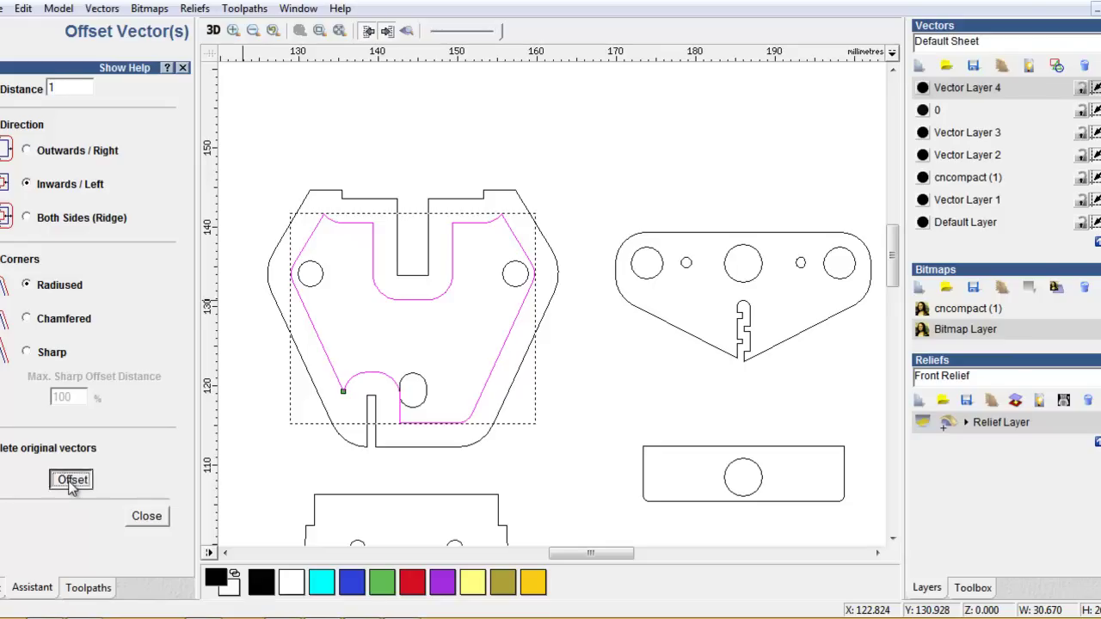
pyautogui.click(147, 516)
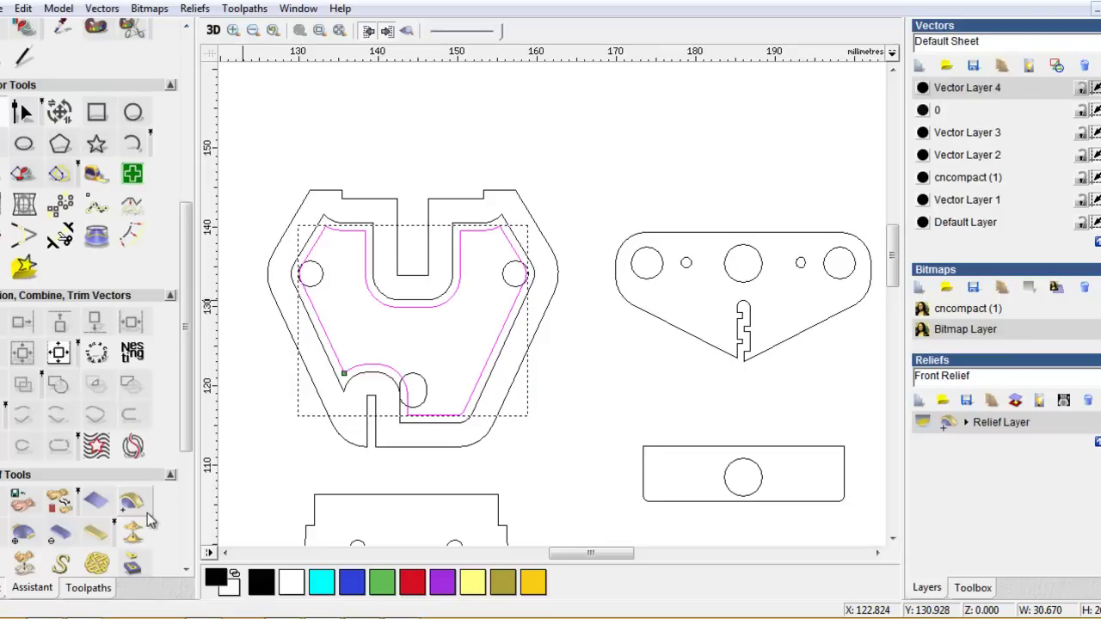
# - Zoom around the bracket and delete the first offset contour
pyautogui.click(238, 29)
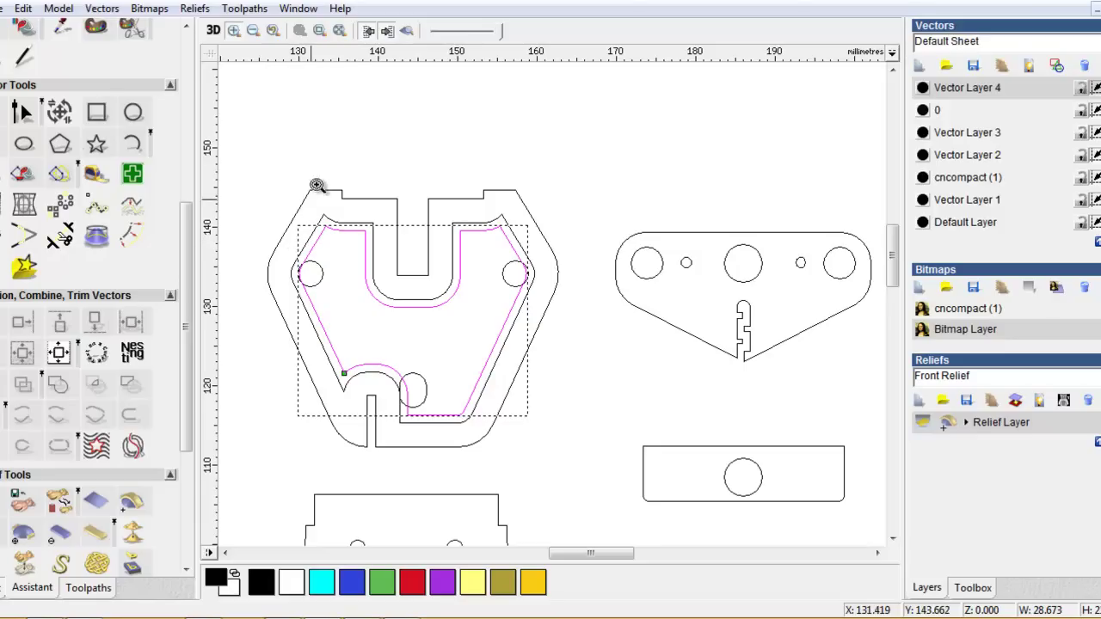
pyautogui.click(344, 149)
pyautogui.rightClick(479, 287)
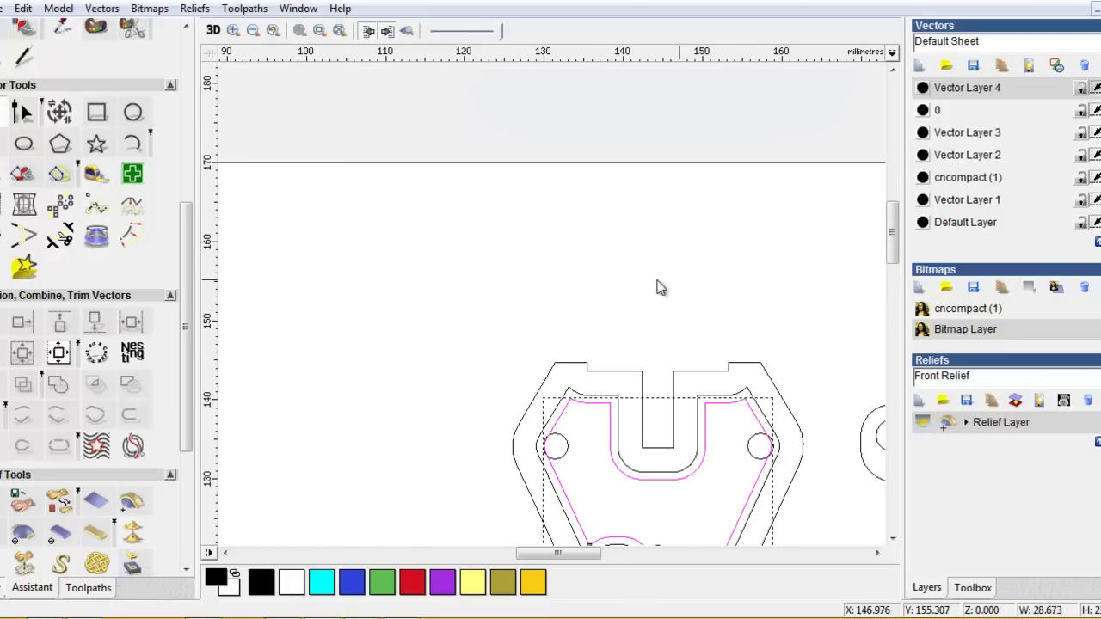
pyautogui.click(339, 30)
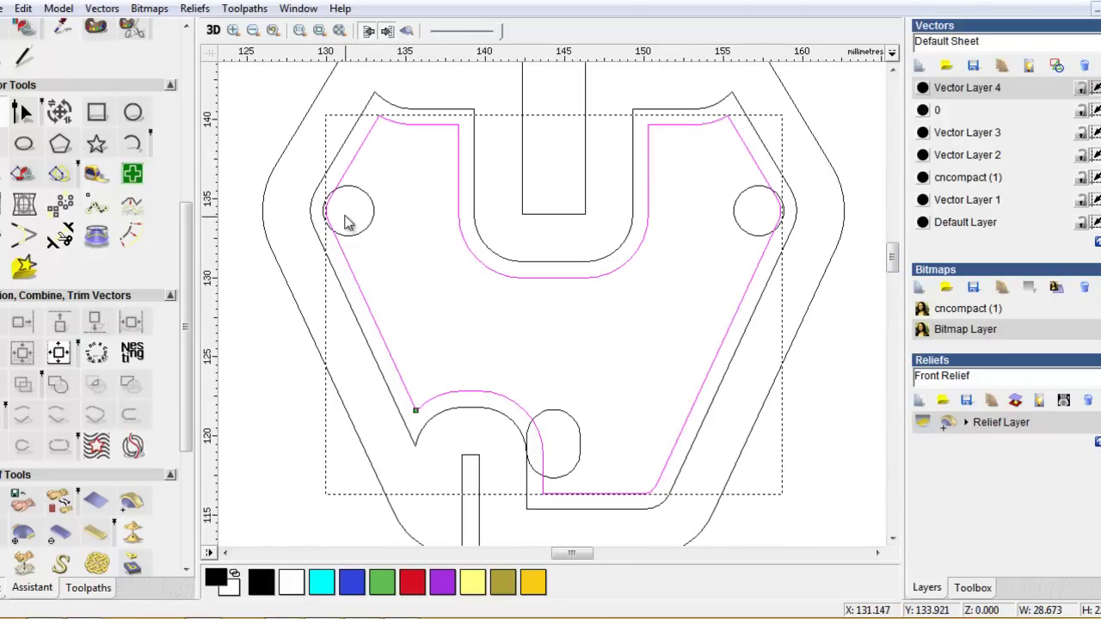
pyautogui.click(408, 249)
pyautogui.click(342, 149)
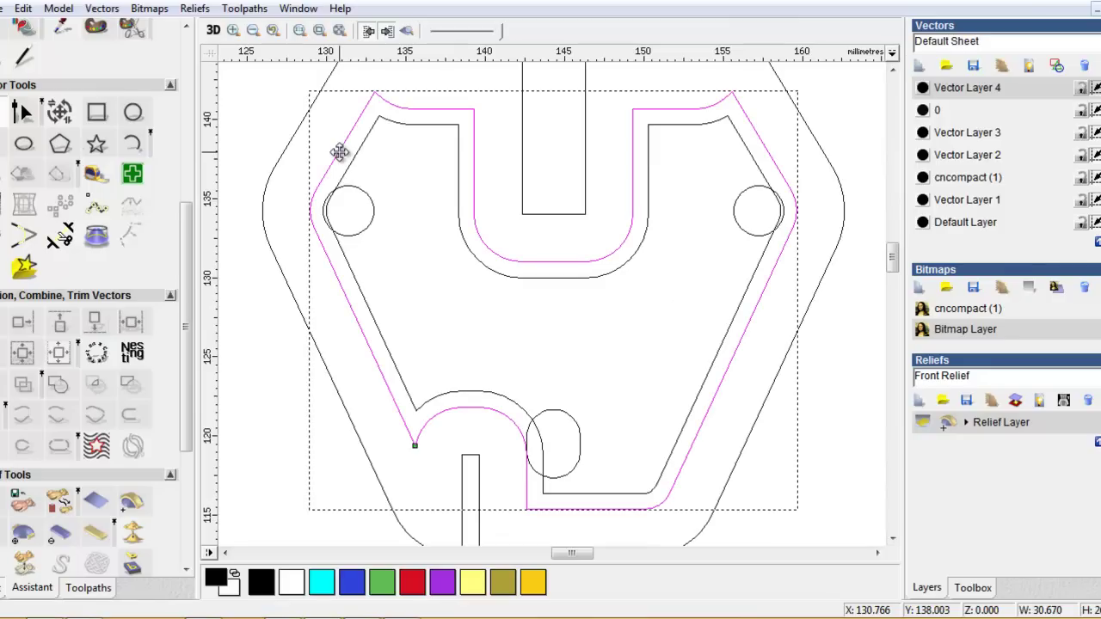
pyautogui.press('Delete')
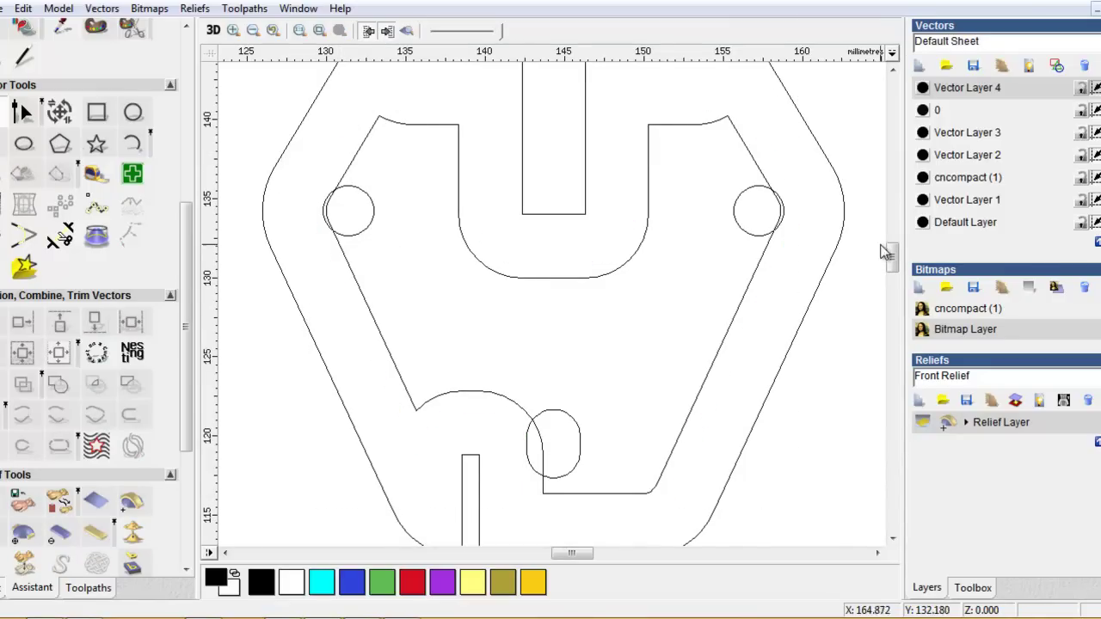
# - Zoom out to the whole bracket and select the remaining inner contour
pyautogui.click(774, 389)
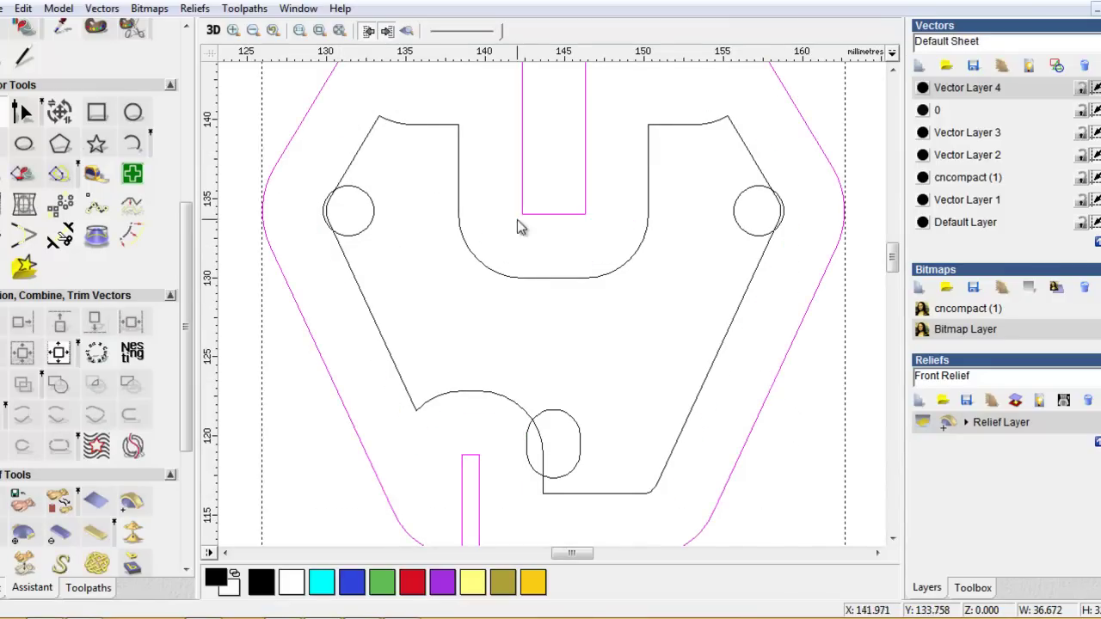
pyautogui.click(339, 31)
pyautogui.click(348, 215)
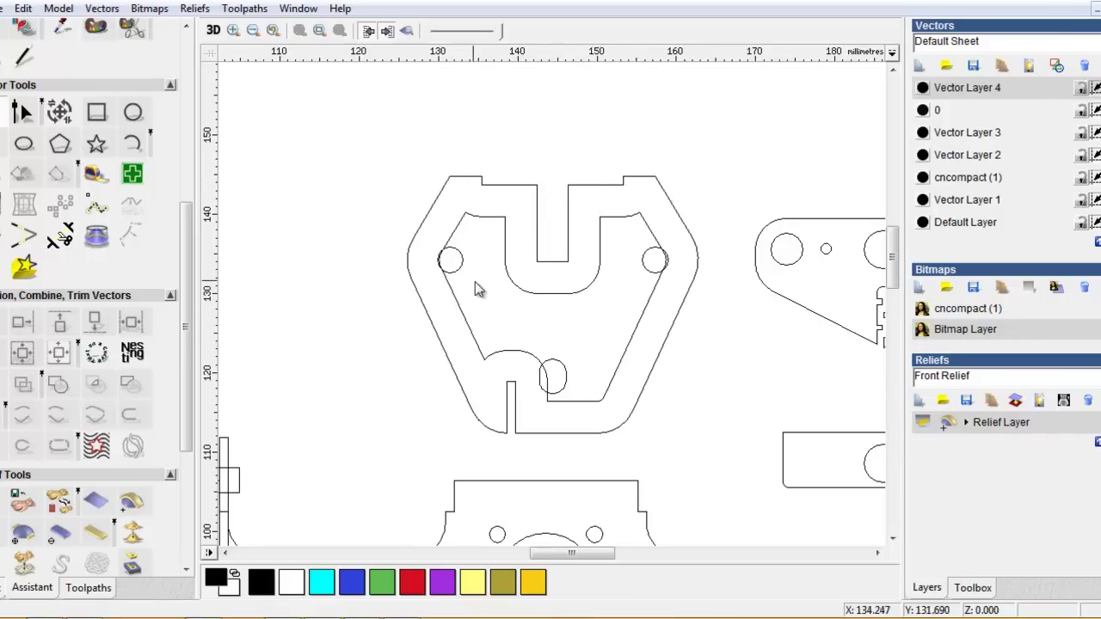
pyautogui.click(449, 255)
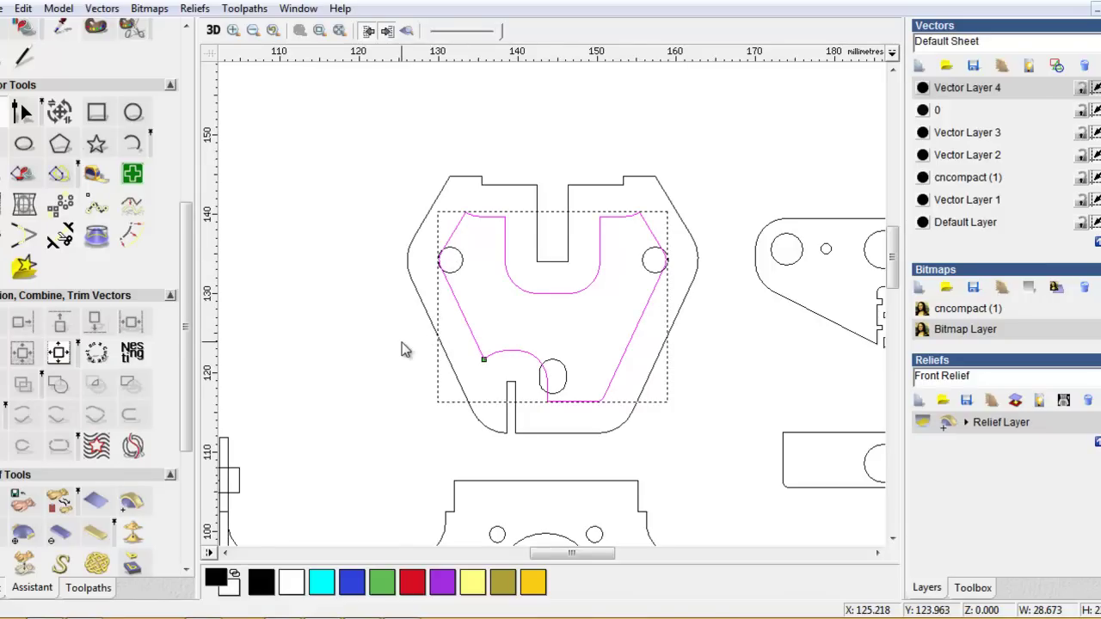
# - Select the small circle beside the inner contour and zoom onto the bracket's left side
pyautogui.scroll(2, 401, 342)
pyautogui.moveTo(533, 555); pyautogui.dragTo(579, 557)
pyautogui.click(592, 164)
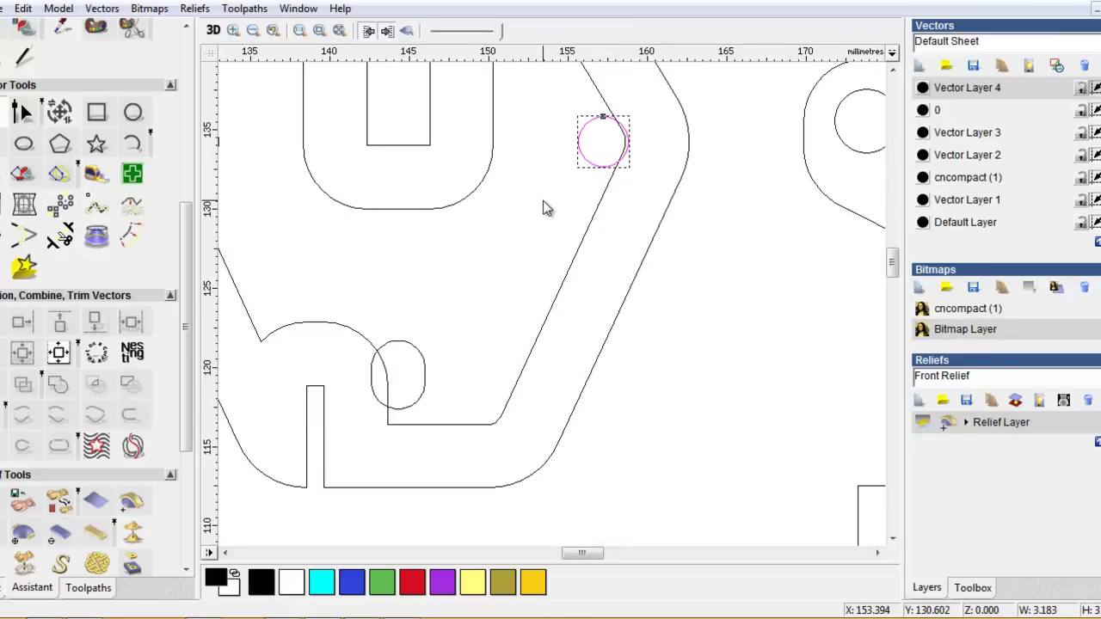
pyautogui.scroll(-4, 753, 305)
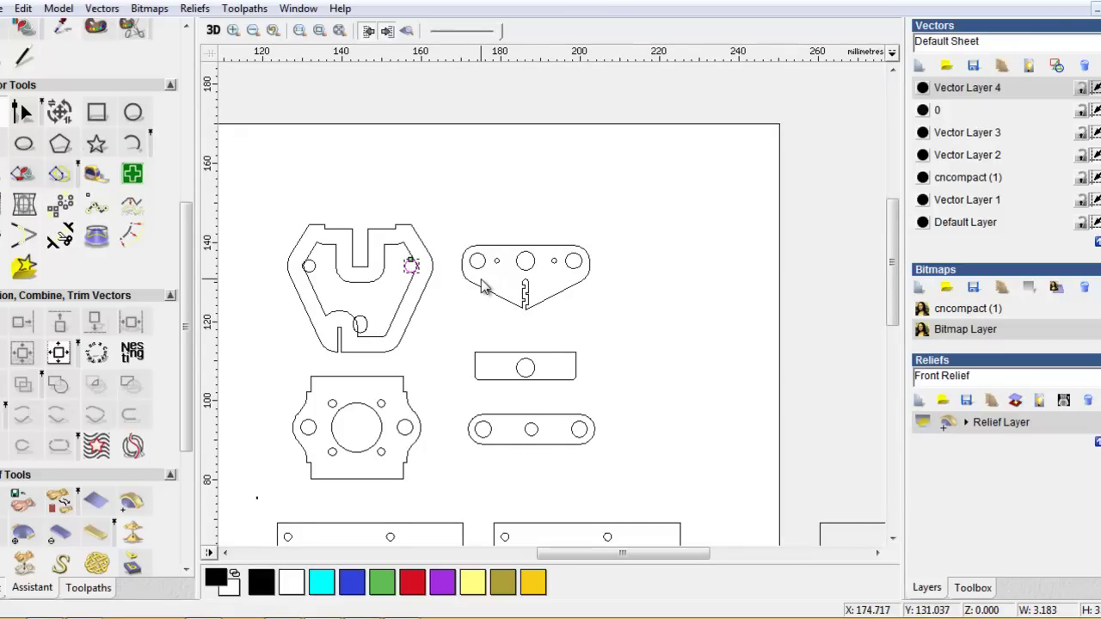
pyautogui.moveTo(652, 553); pyautogui.dragTo(596, 553)
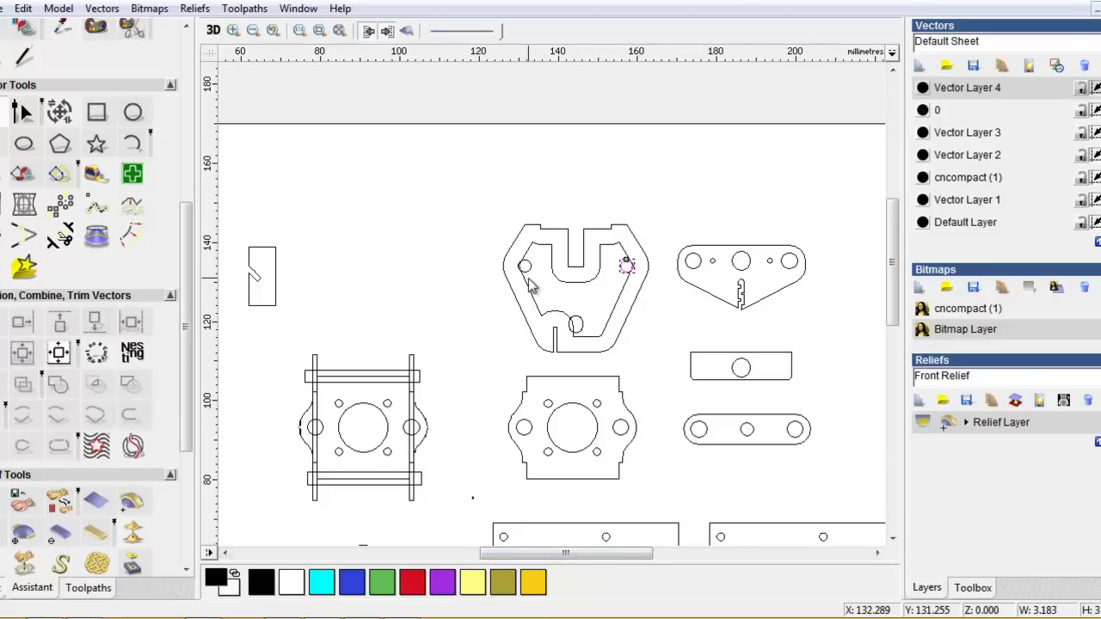
pyautogui.scroll(2, 531, 287)
pyautogui.scroll(2, 531, 287)
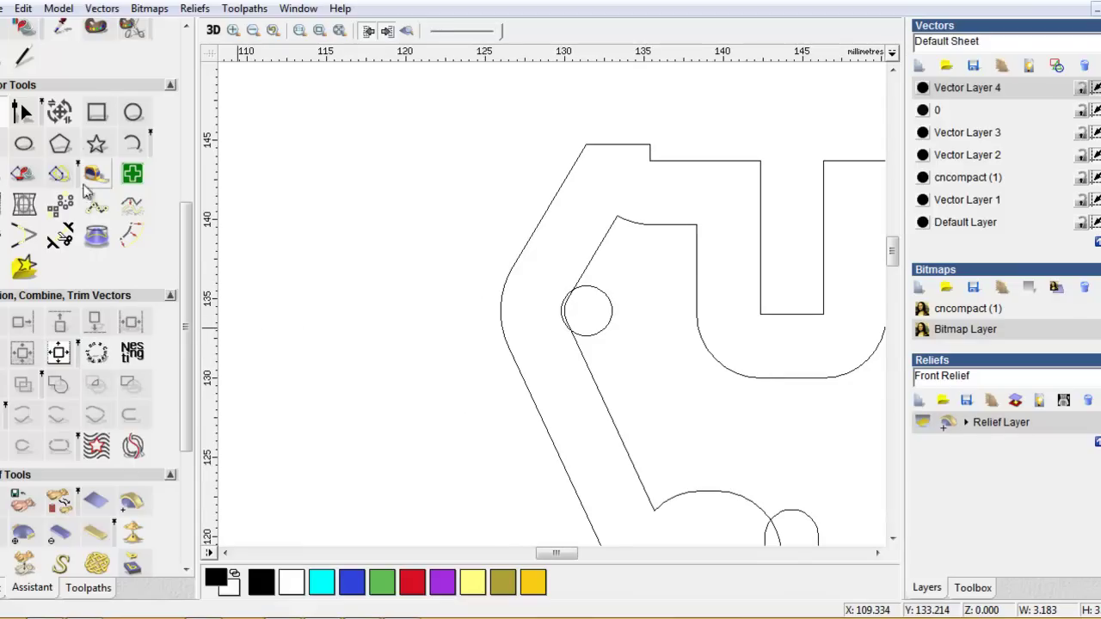
# - Draw a vertical polyline and align it to the bracket outline's left edge
pyautogui.click(370, 150)
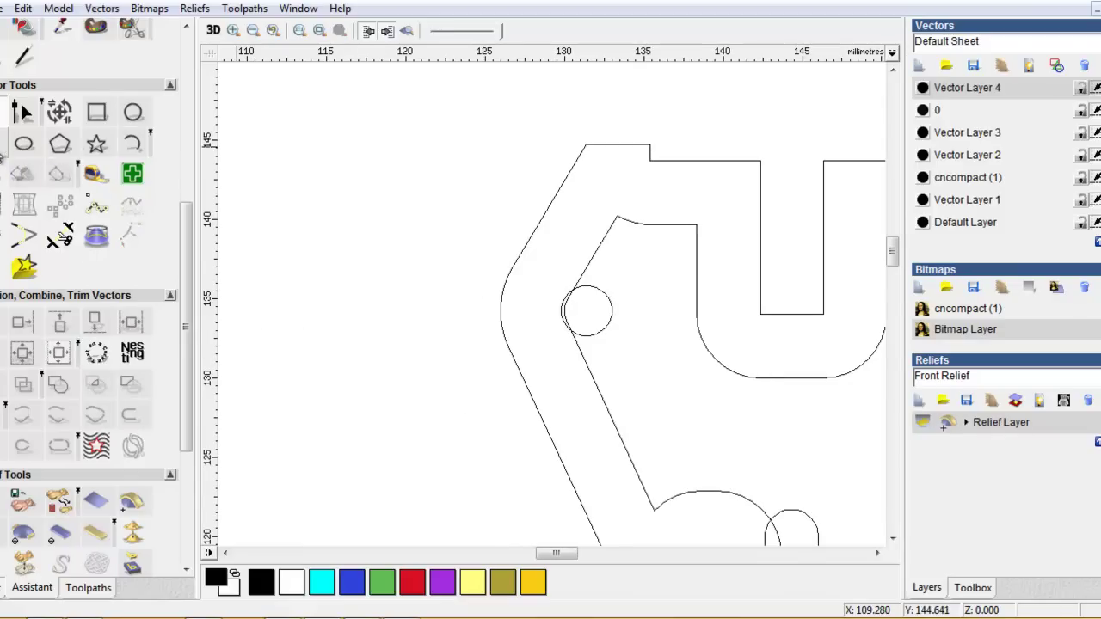
pyautogui.click(2, 156)
pyautogui.click(466, 135)
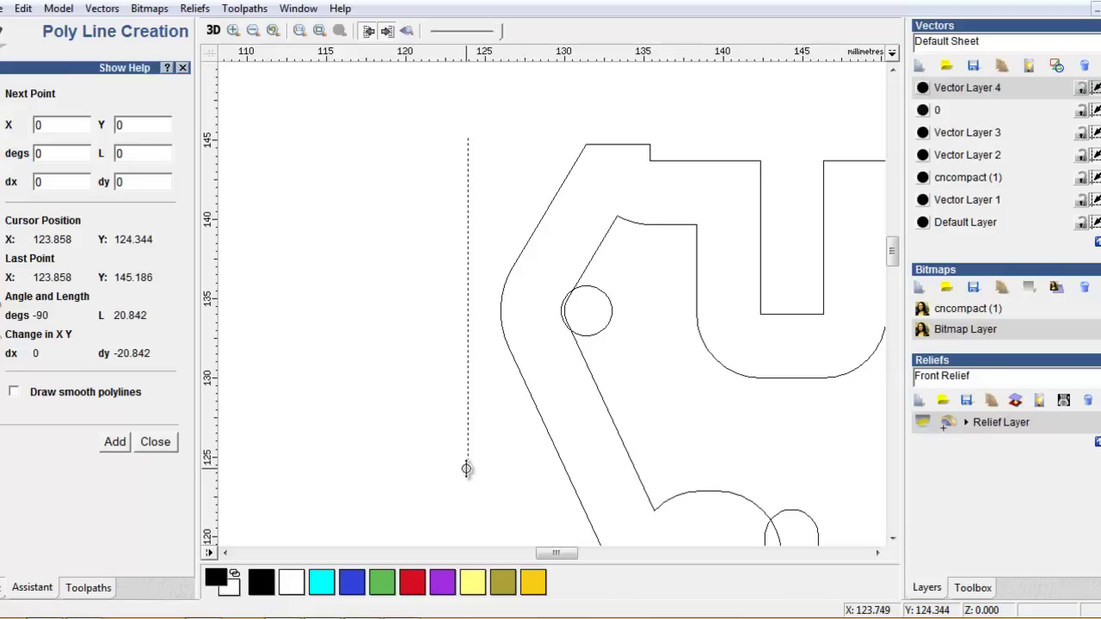
pyautogui.click(467, 469)
pyautogui.press('Escape')
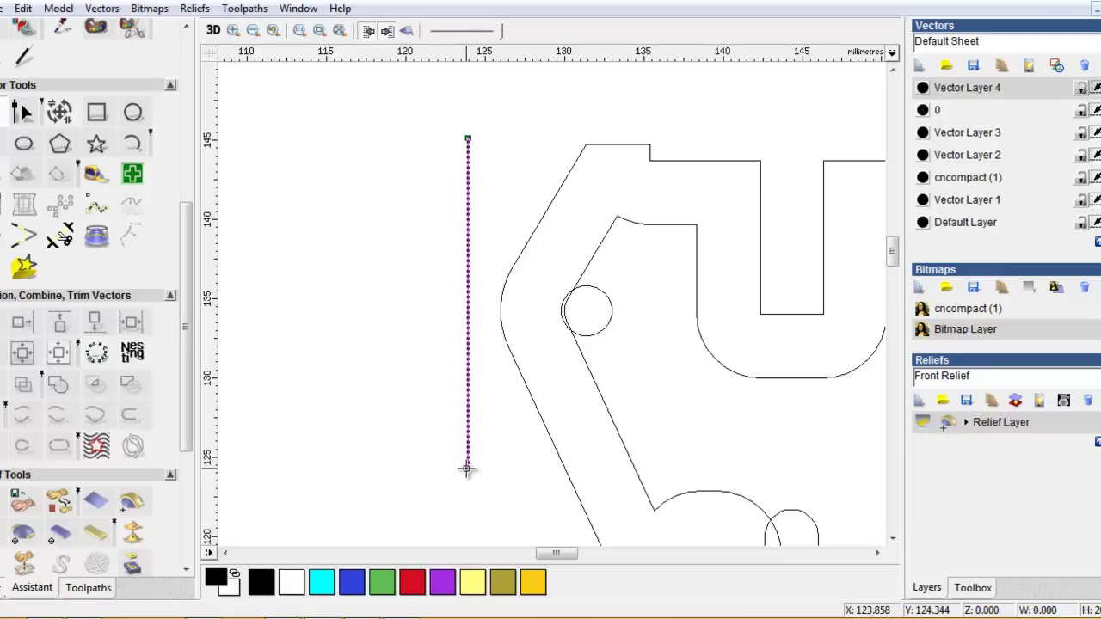
pyautogui.keyDown('shift'); pyautogui.click(528, 392); pyautogui.keyUp('shift')
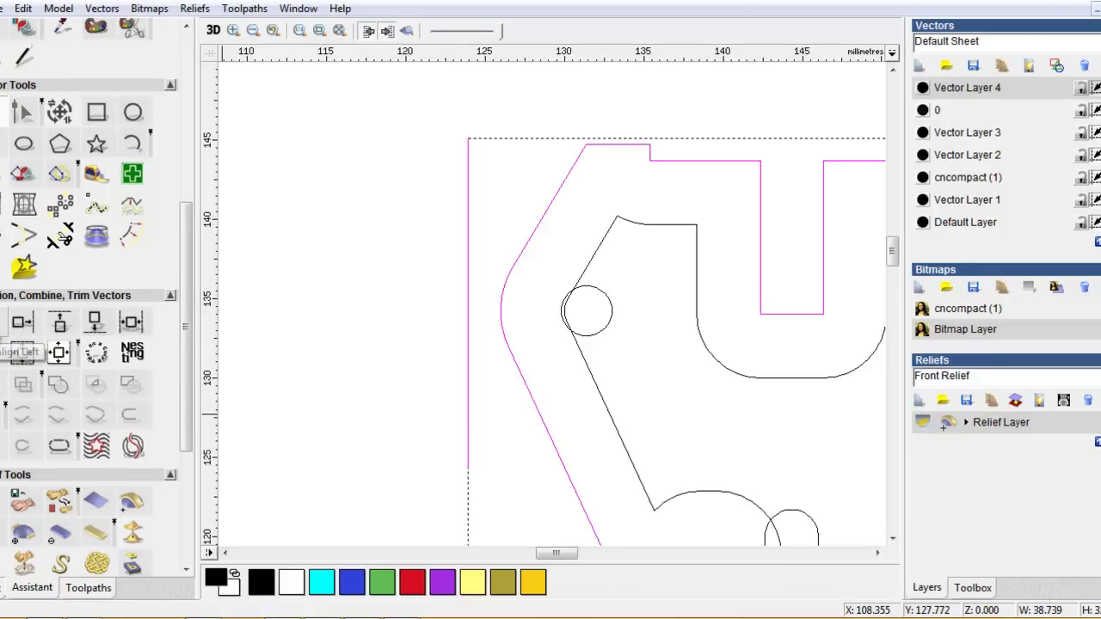
pyautogui.click(22, 348)
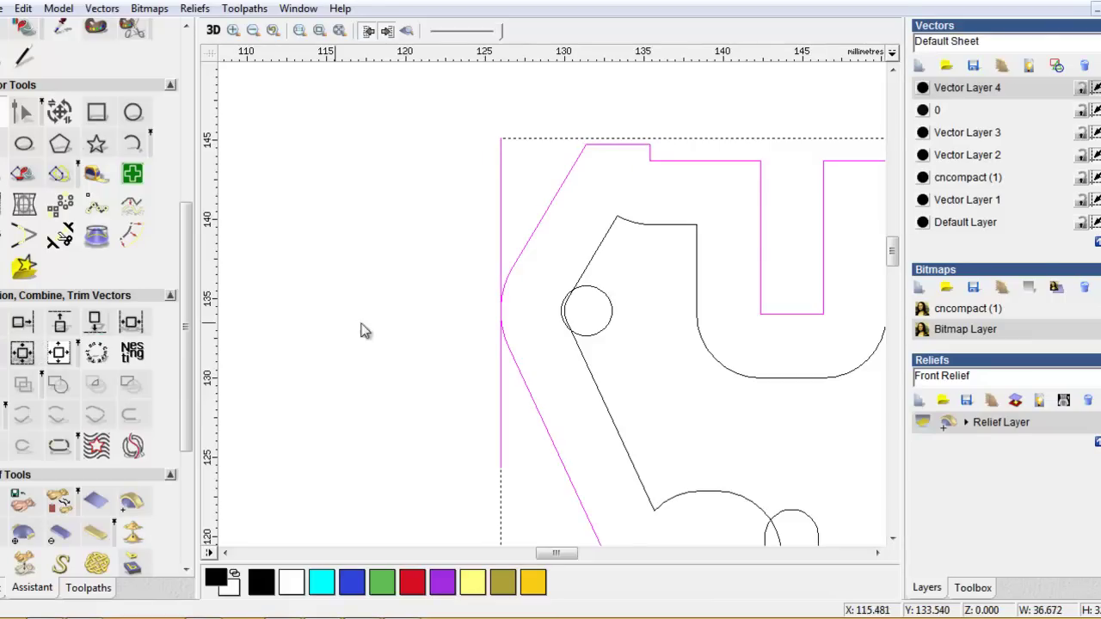
# - Zoom in closely to check where the line meets the outline
pyautogui.click(394, 322)
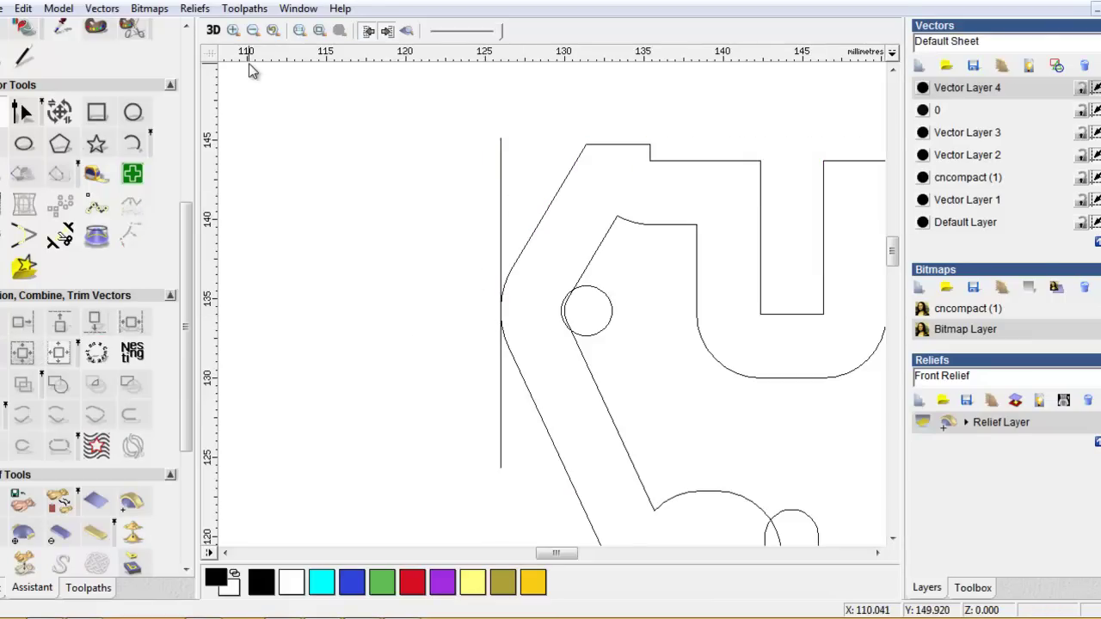
pyautogui.click(233, 30)
pyautogui.moveTo(491, 304); pyautogui.dragTo(517, 334)
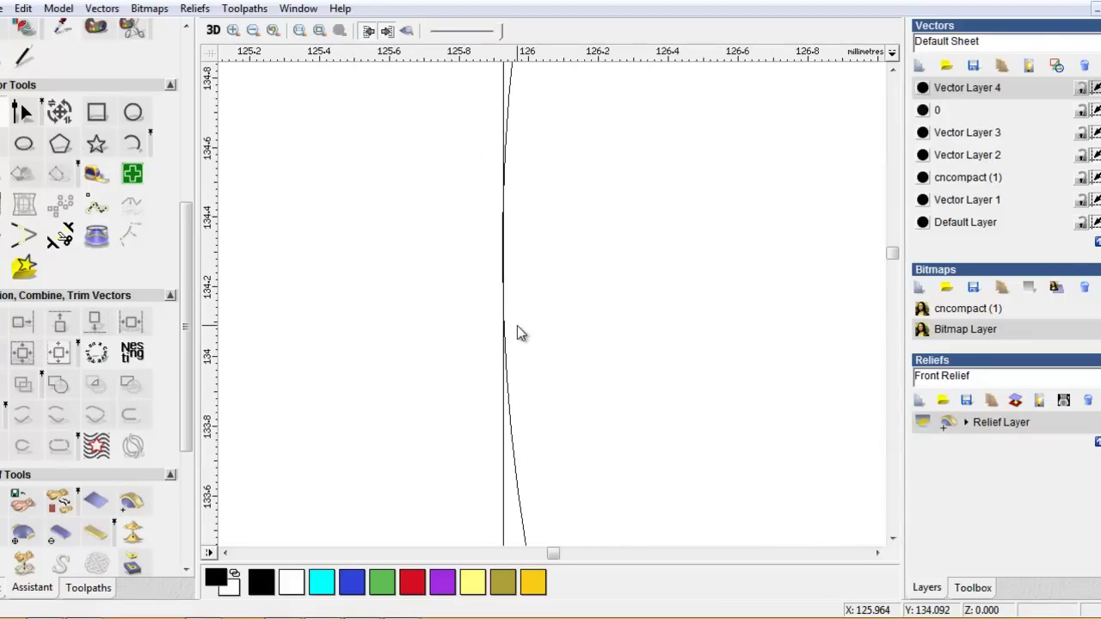
pyautogui.scroll(-2, 517, 334)
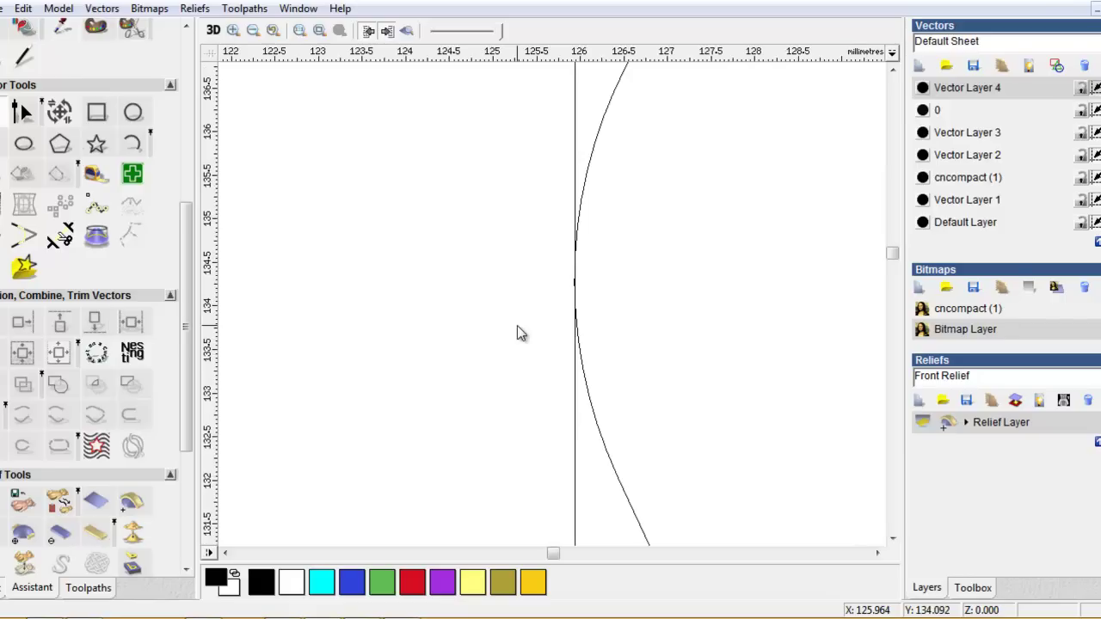
pyautogui.scroll(-1, 520, 333)
pyautogui.scroll(-1, 521, 334)
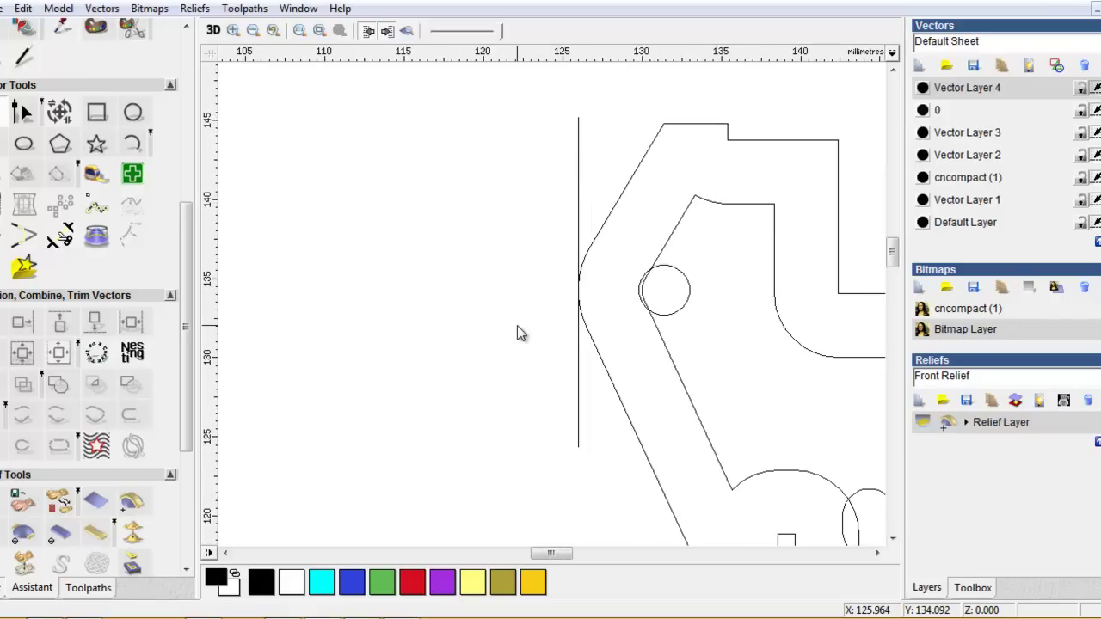
pyautogui.moveTo(566, 554); pyautogui.dragTo(574, 563)
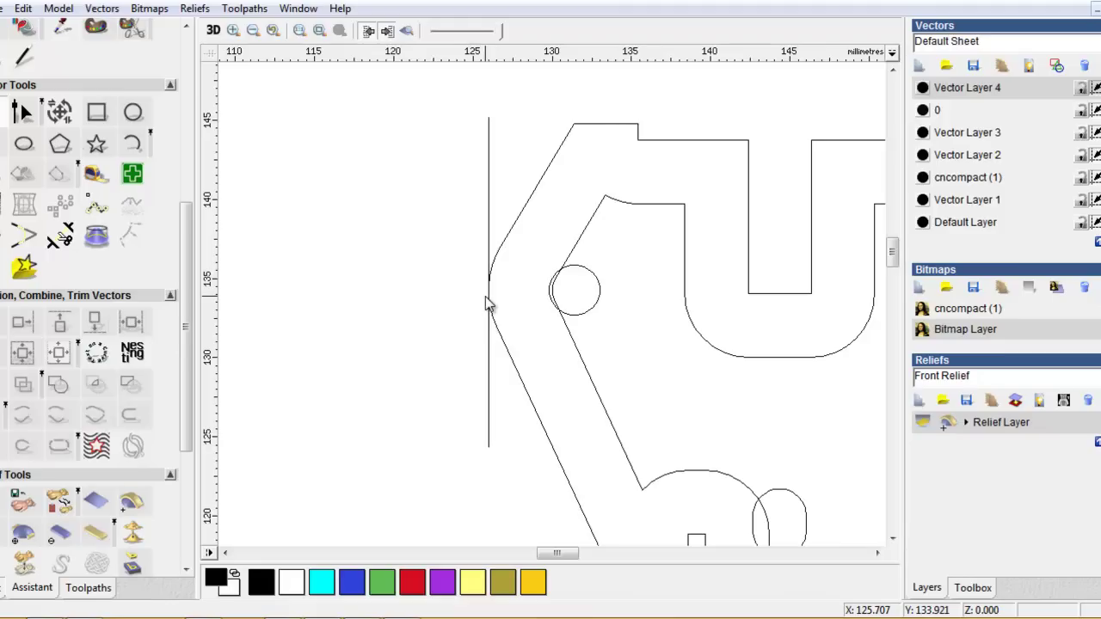
# - Open Offset Vector(s) for the vertical line and select its distance value for editing
pyautogui.click(489, 186)
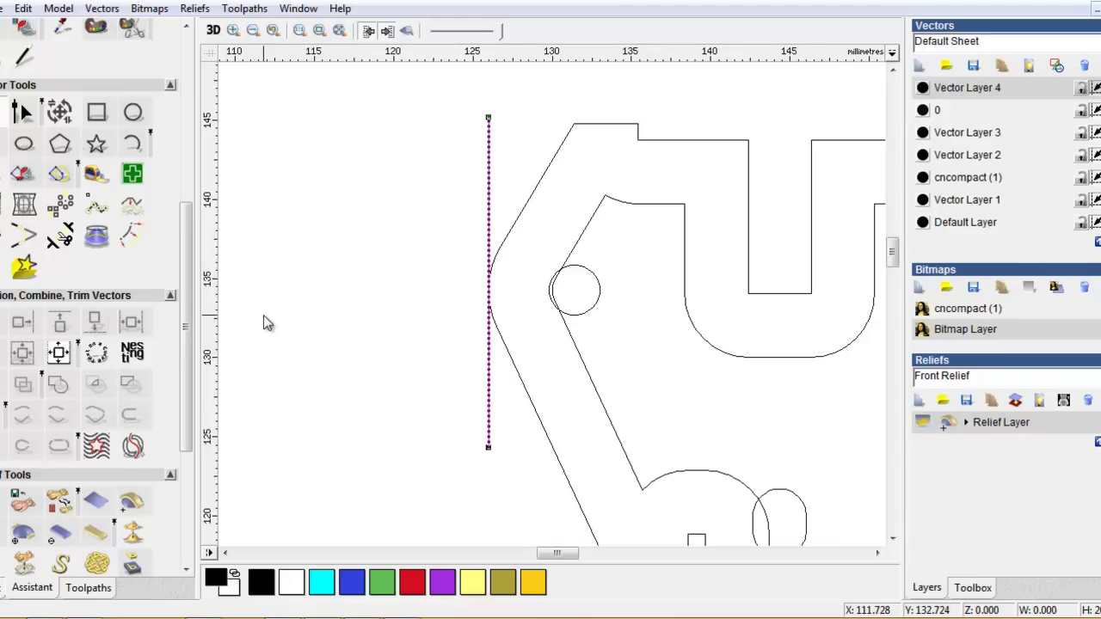
pyautogui.click(138, 237)
pyautogui.moveTo(61, 88); pyautogui.dragTo(43, 90)
pyautogui.write('4')
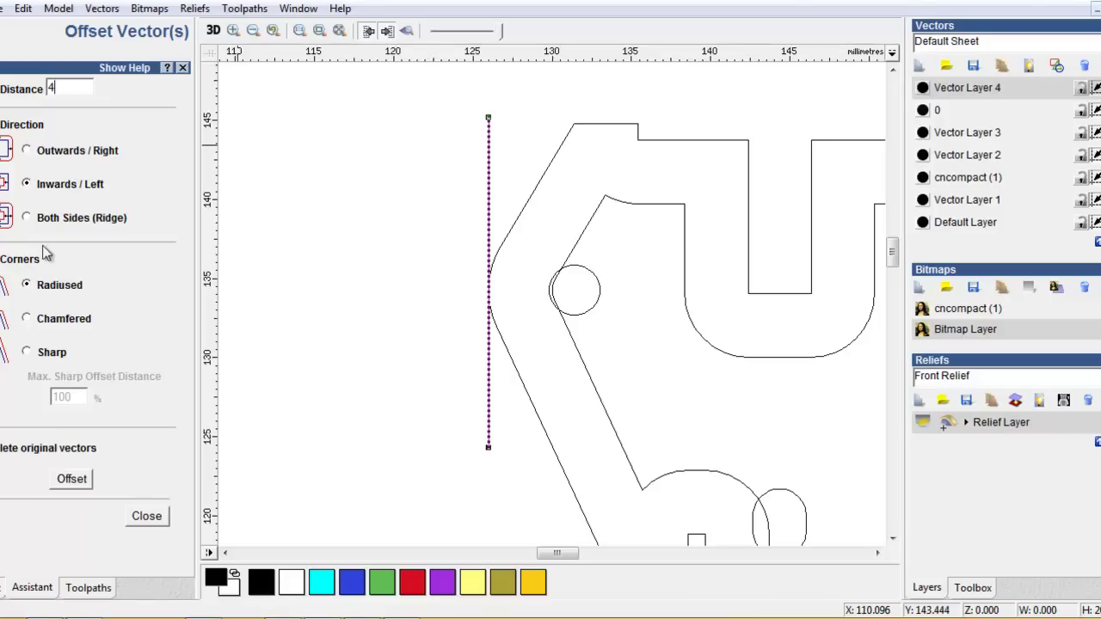
# - Offset the construction line 4 mm inwards and nudge the small circle until it touches the new line
pyautogui.click(69, 484)
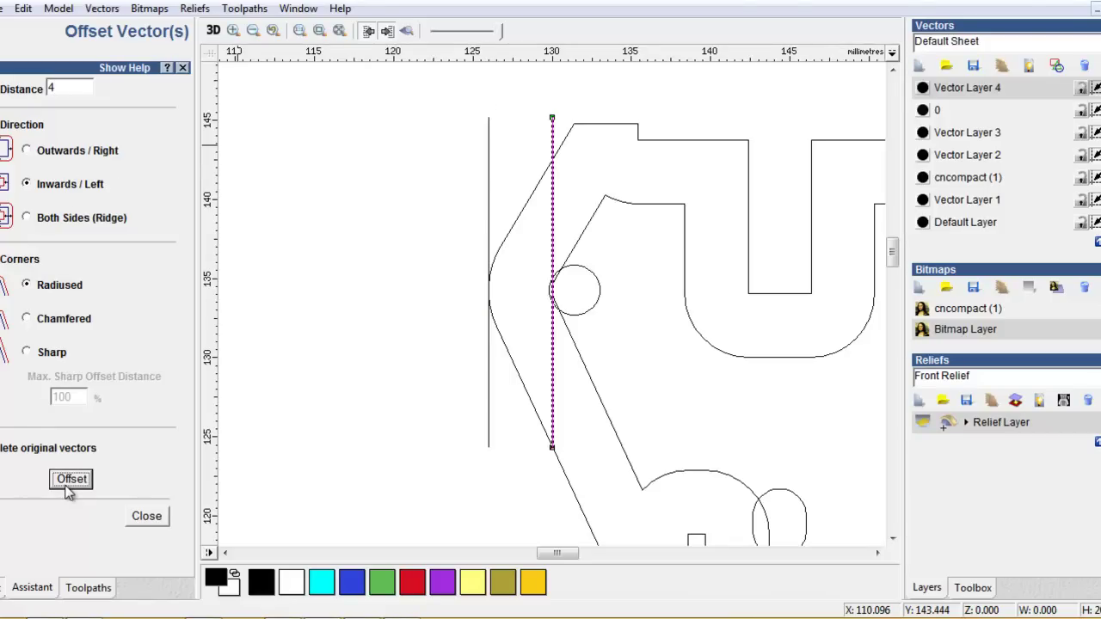
pyautogui.click(153, 514)
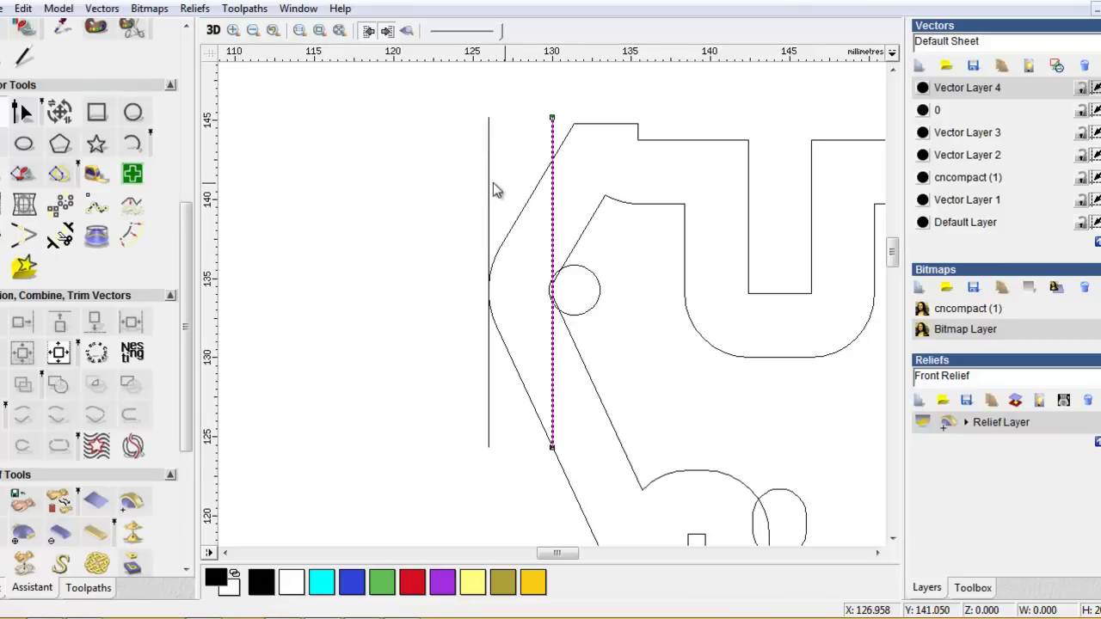
pyautogui.click(598, 291)
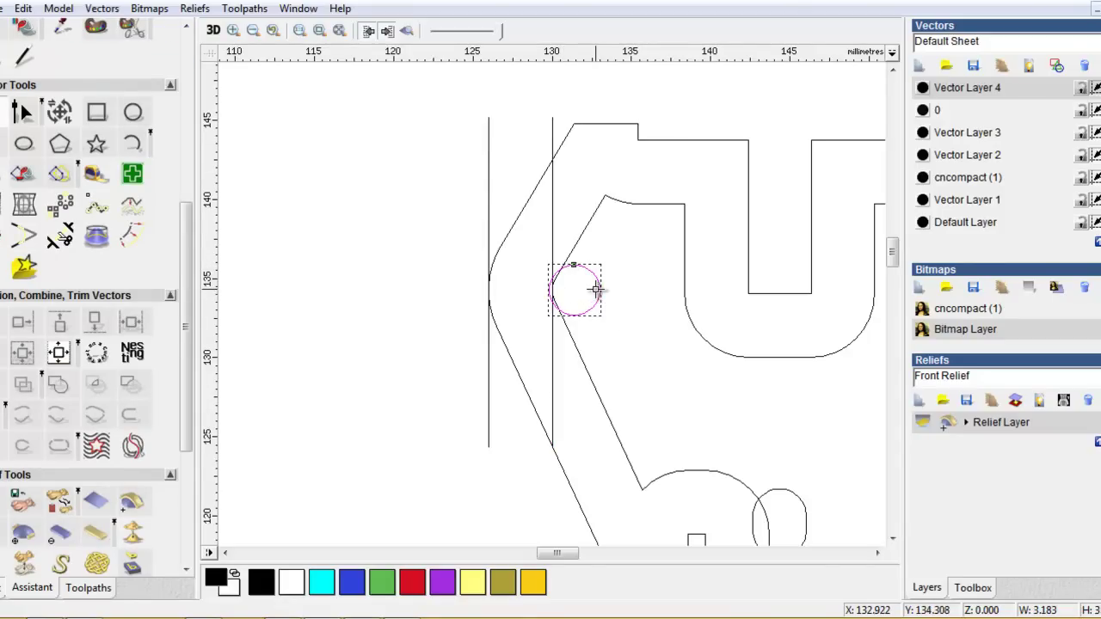
pyautogui.click(339, 30)
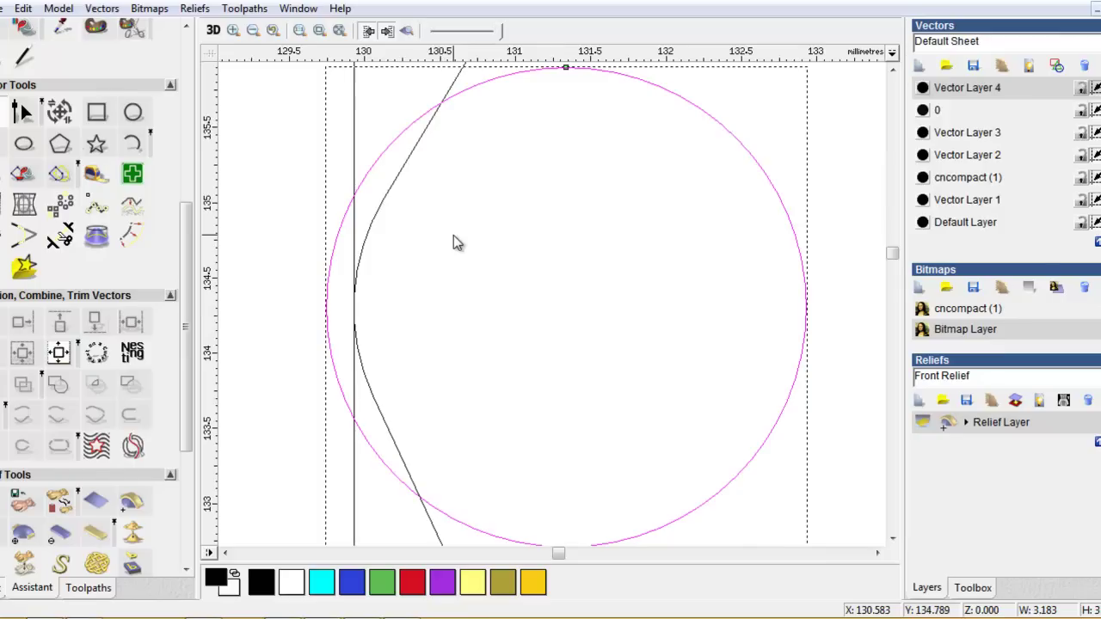
pyautogui.press('Right')
pyautogui.press('Right')
pyautogui.press('Right')
pyautogui.press('Right')
pyautogui.press('Right')
pyautogui.press('Right')
pyautogui.press('Right')
pyautogui.press('Right')
pyautogui.press('Right')
pyautogui.press('Right')
pyautogui.press('Right')
pyautogui.press('Right')
pyautogui.press('Right')
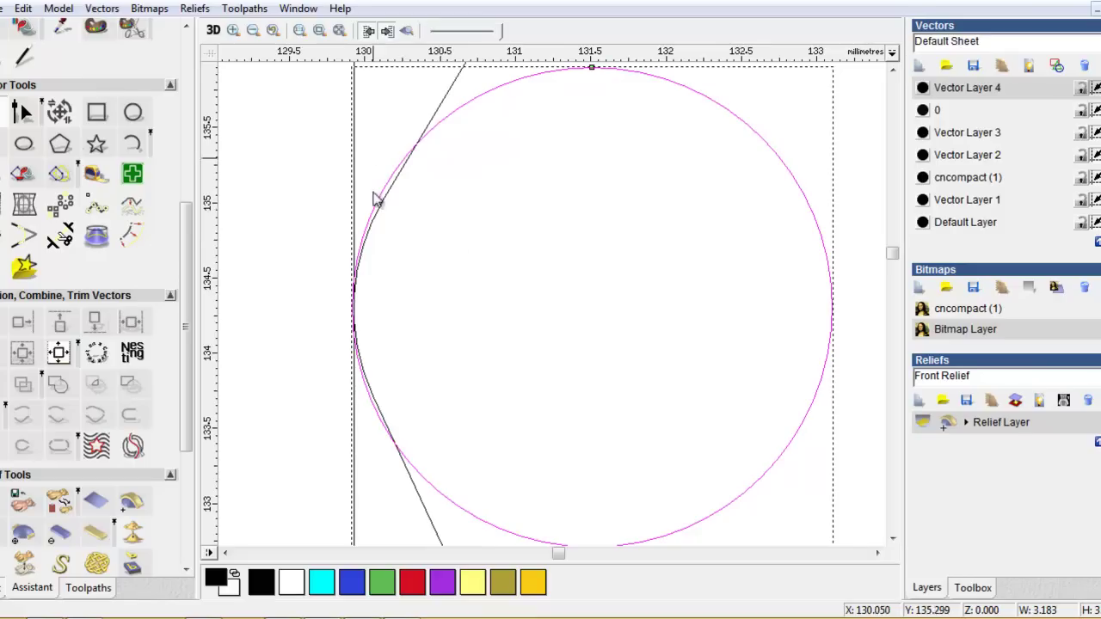
pyautogui.press('Right')
pyautogui.press('Right')
pyautogui.press('Right')
pyautogui.press('Right')
pyautogui.press('Left')
pyautogui.press('Left')
pyautogui.press('Left')
pyautogui.press('Left')
pyautogui.press('Left')
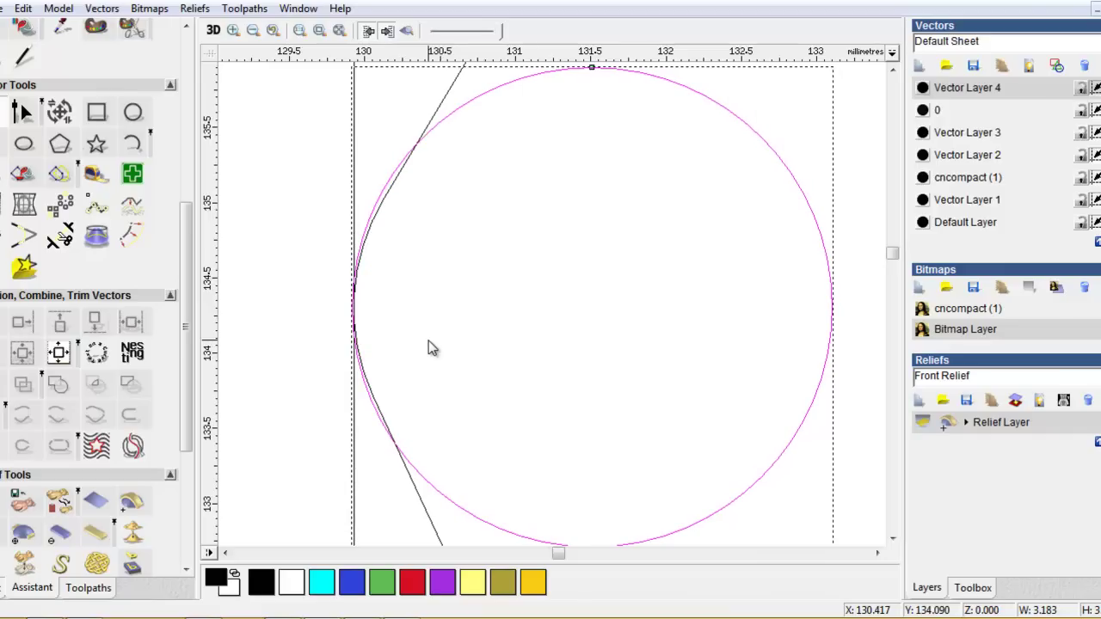
pyautogui.press('Right')
# - Select the 20.842 mm offset vertical line and open its Transform Vector(s) settings
pyautogui.scroll(-3, 429, 341)
pyautogui.scroll(-1, 428, 341)
pyautogui.scroll(1, 429, 341)
pyautogui.scroll(2, 434, 331)
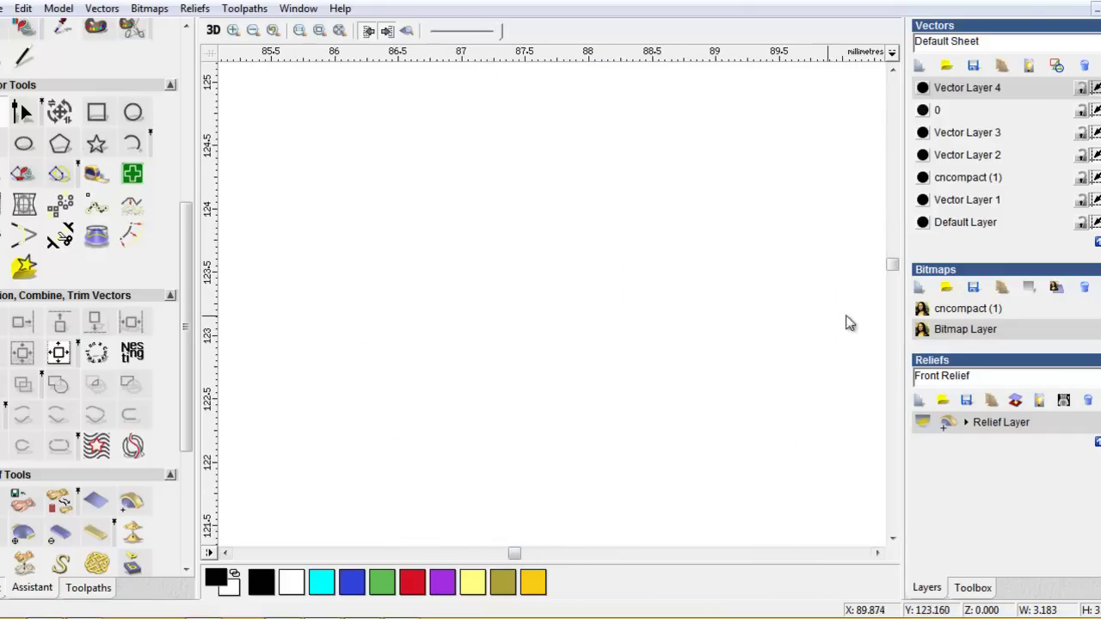
pyautogui.moveTo(514, 553); pyautogui.dragTo(519, 539)
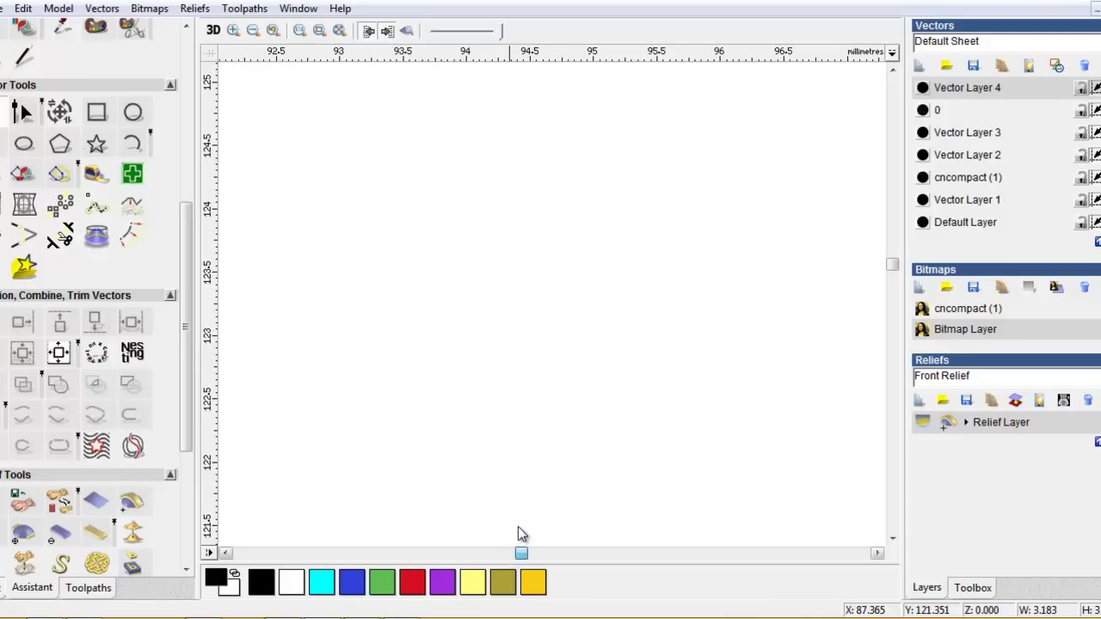
pyautogui.click(339, 30)
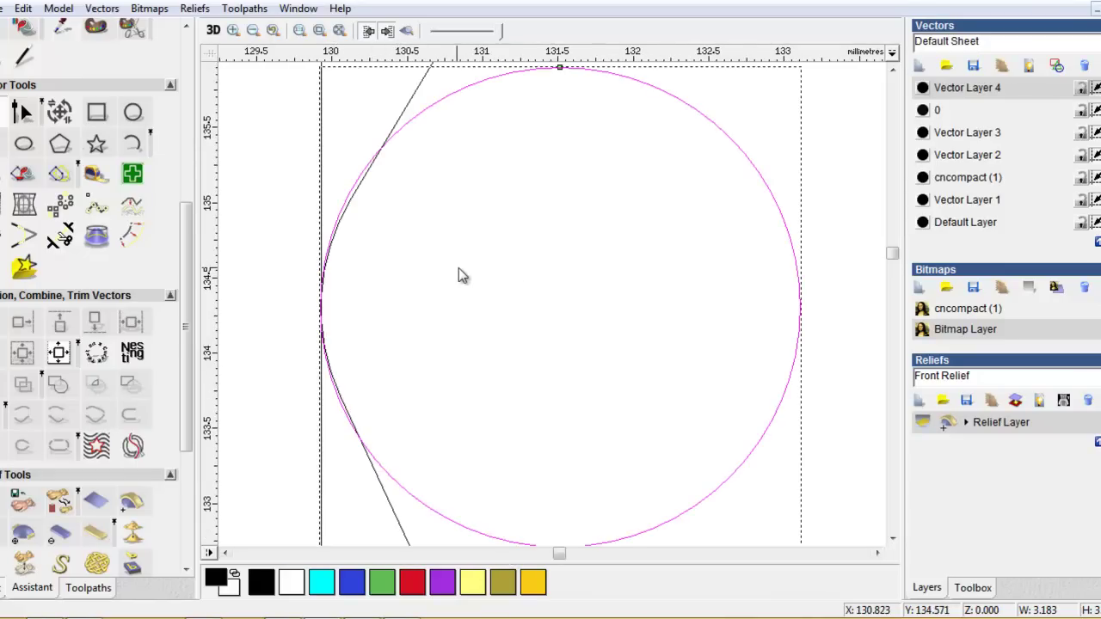
pyautogui.click(480, 262)
pyautogui.click(323, 148)
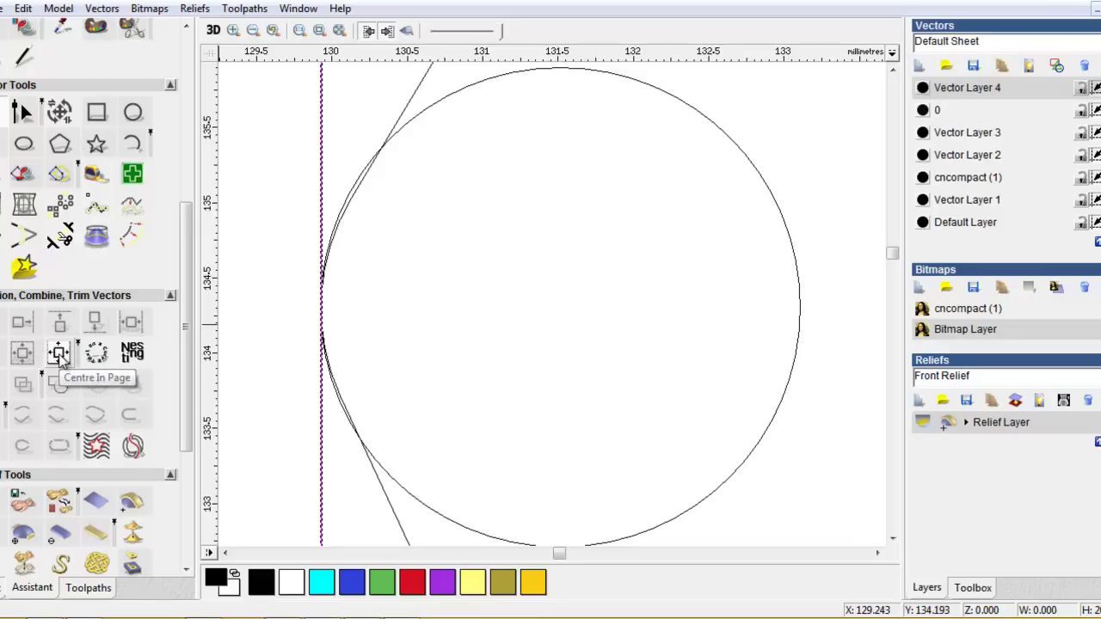
pyautogui.click(59, 112)
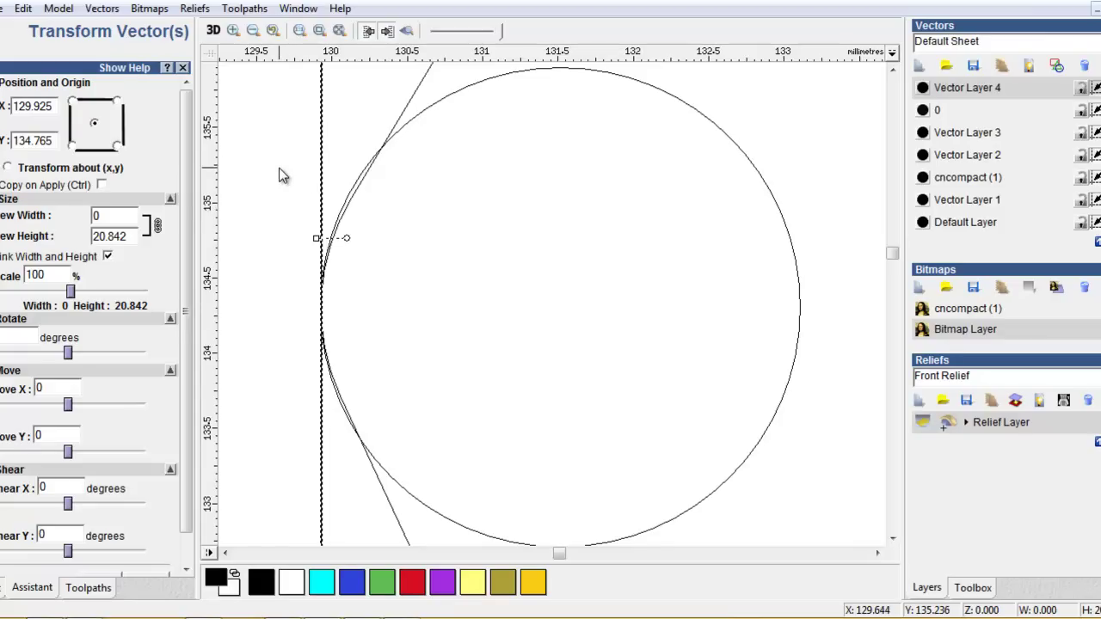
# - Close the Transform Vector(s) form and select the 3.183 mm circle beside the vertical line
pyautogui.press('Escape')
pyautogui.click(504, 76)
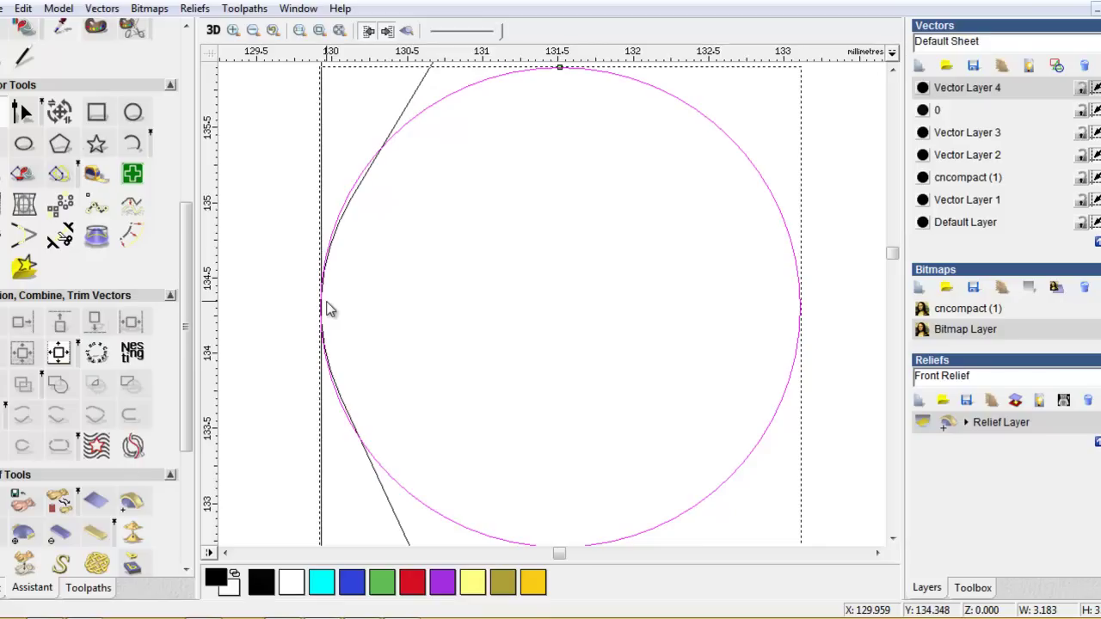
# - Zoom out, deselect the small circle, and select the right-hand square plate outline
pyautogui.scroll(-3, 472, 359)
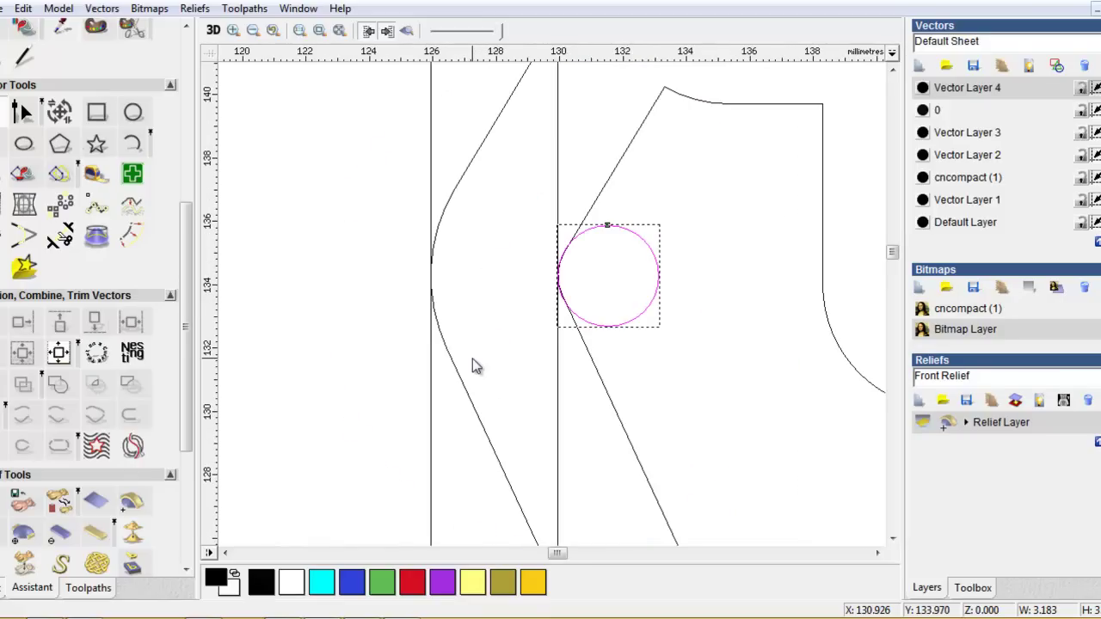
pyautogui.scroll(-4, 472, 358)
pyautogui.scroll(-2, 472, 366)
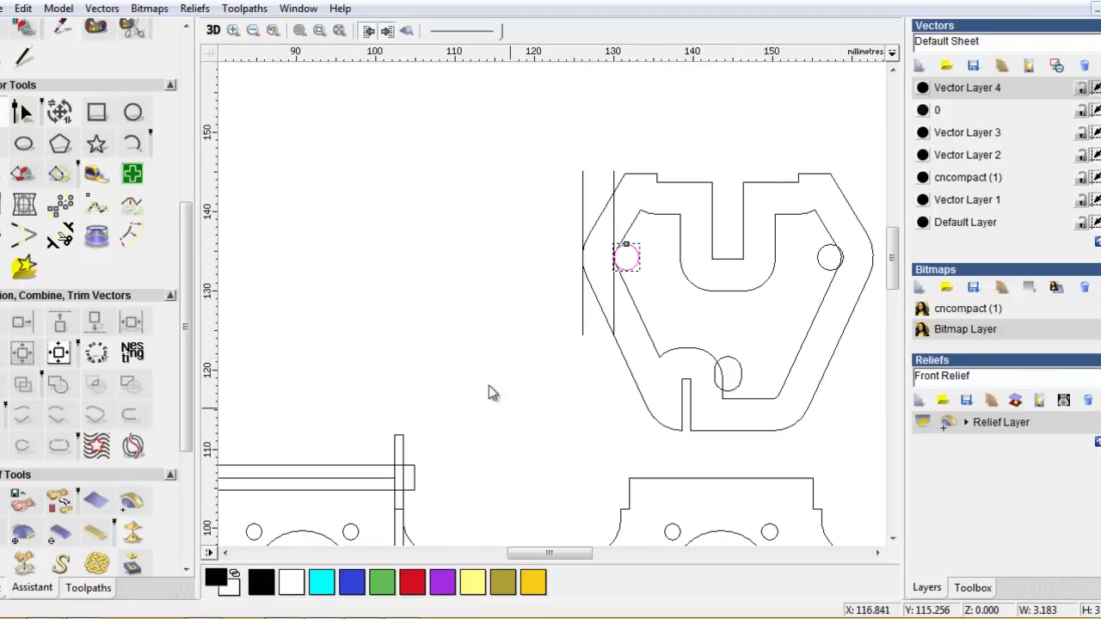
pyautogui.moveTo(552, 555); pyautogui.dragTo(596, 557)
pyautogui.moveTo(893, 269); pyautogui.dragTo(895, 317)
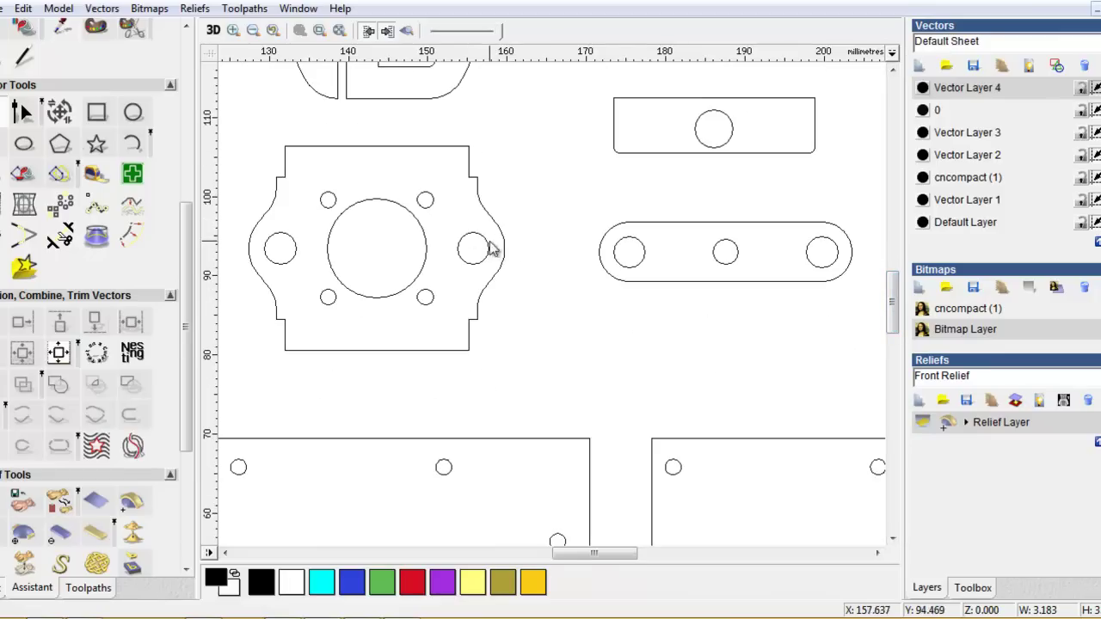
pyautogui.scroll(-2, 560, 376)
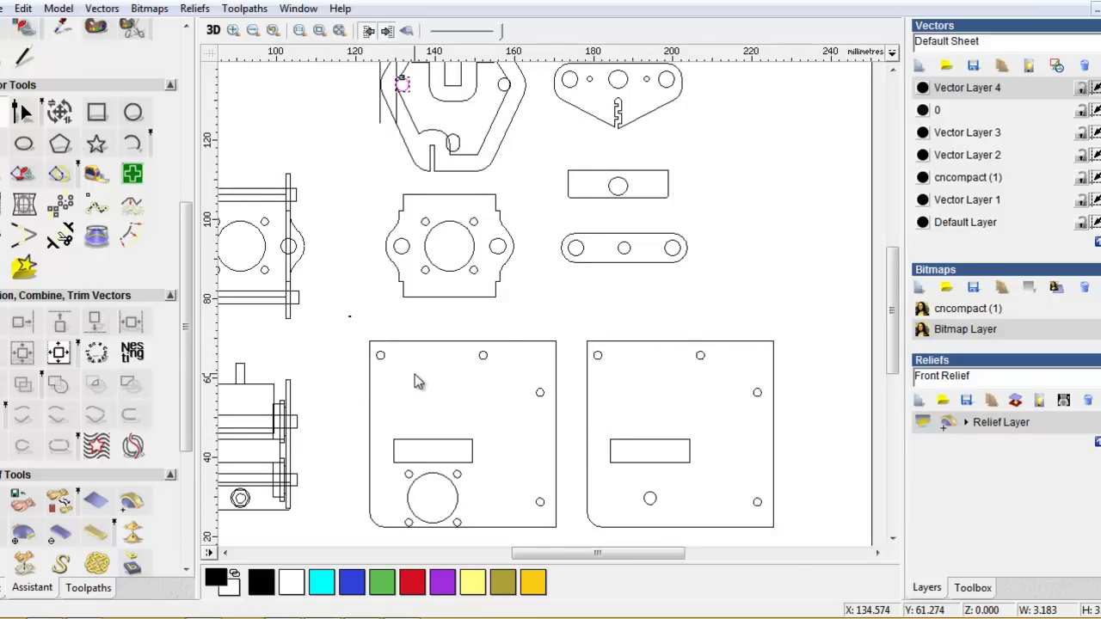
pyautogui.click(780, 241)
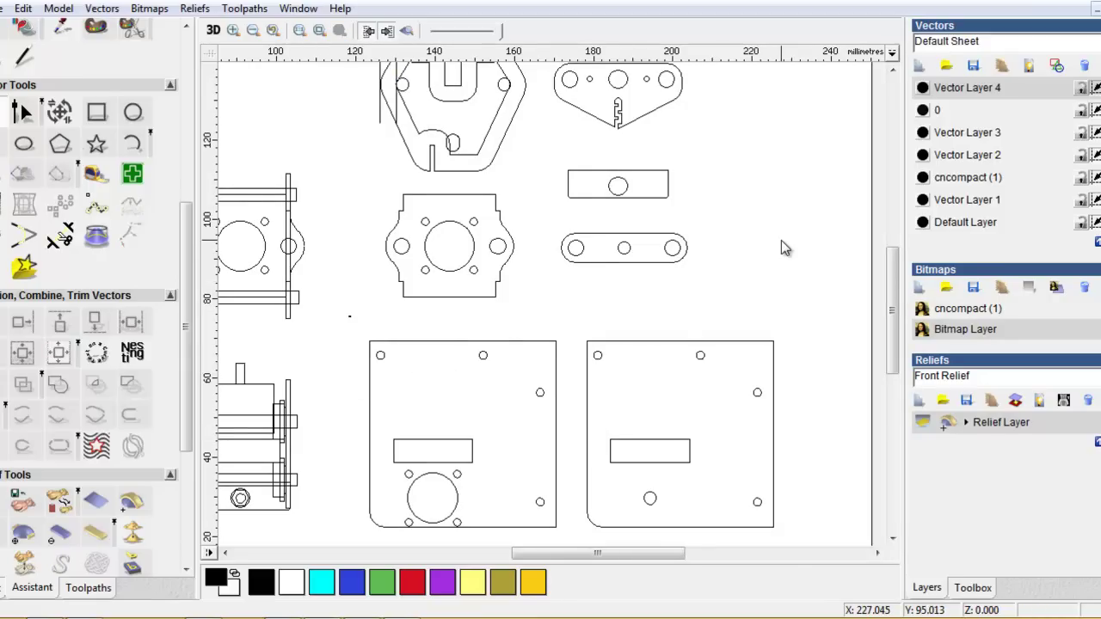
pyautogui.click(655, 341)
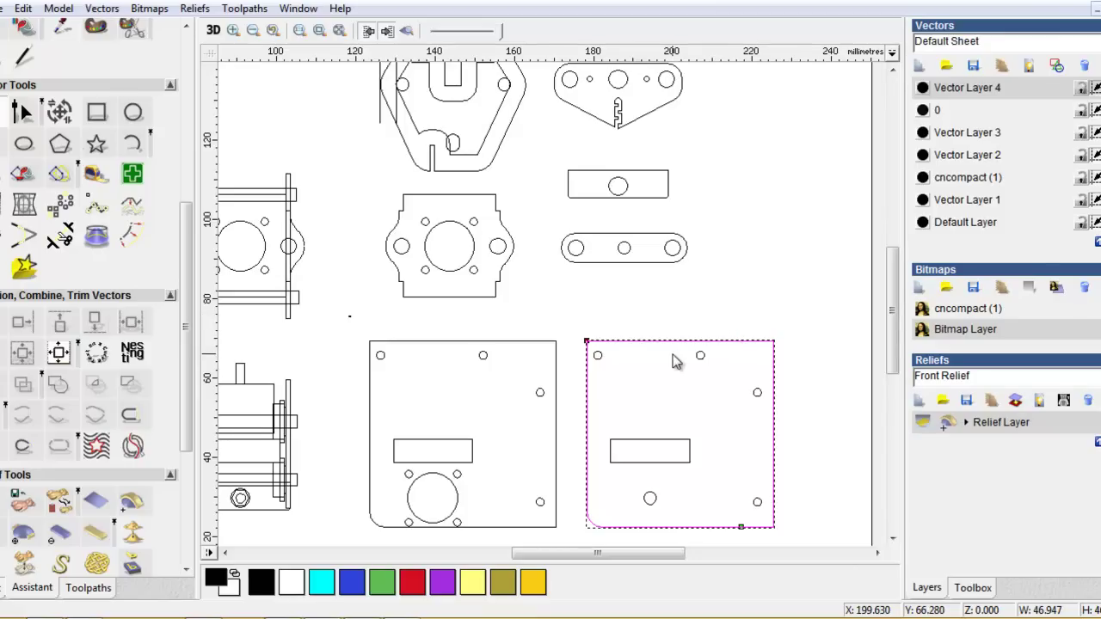
# - Zoom out to the whole sheet and select the small circle on the top-centre part
pyautogui.moveTo(892, 307); pyautogui.dragTo(906, 293)
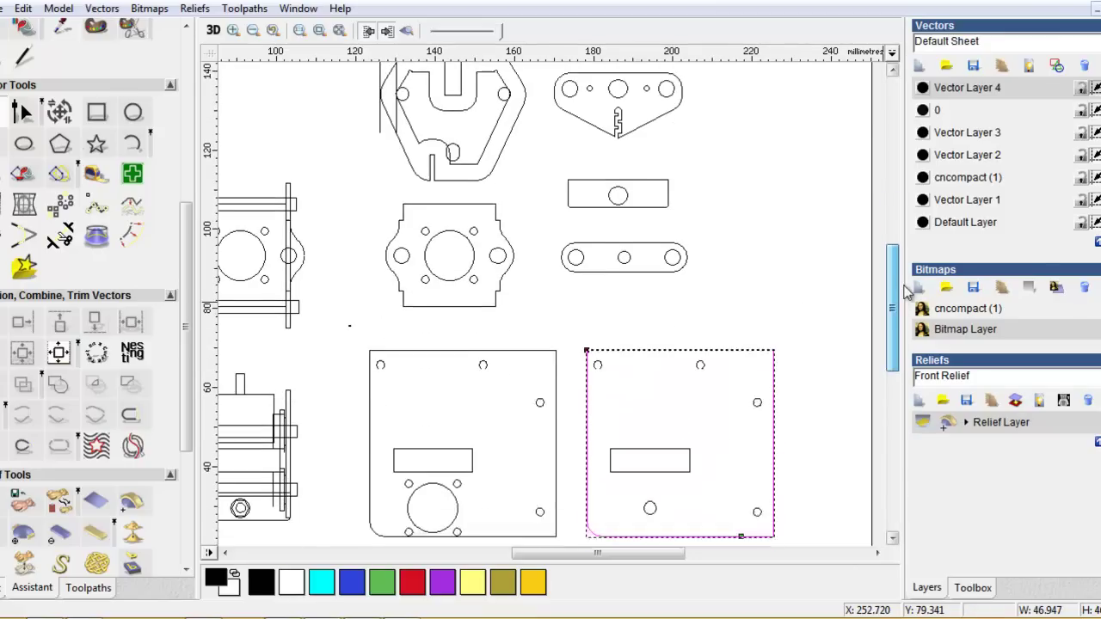
pyautogui.scroll(-1, 821, 330)
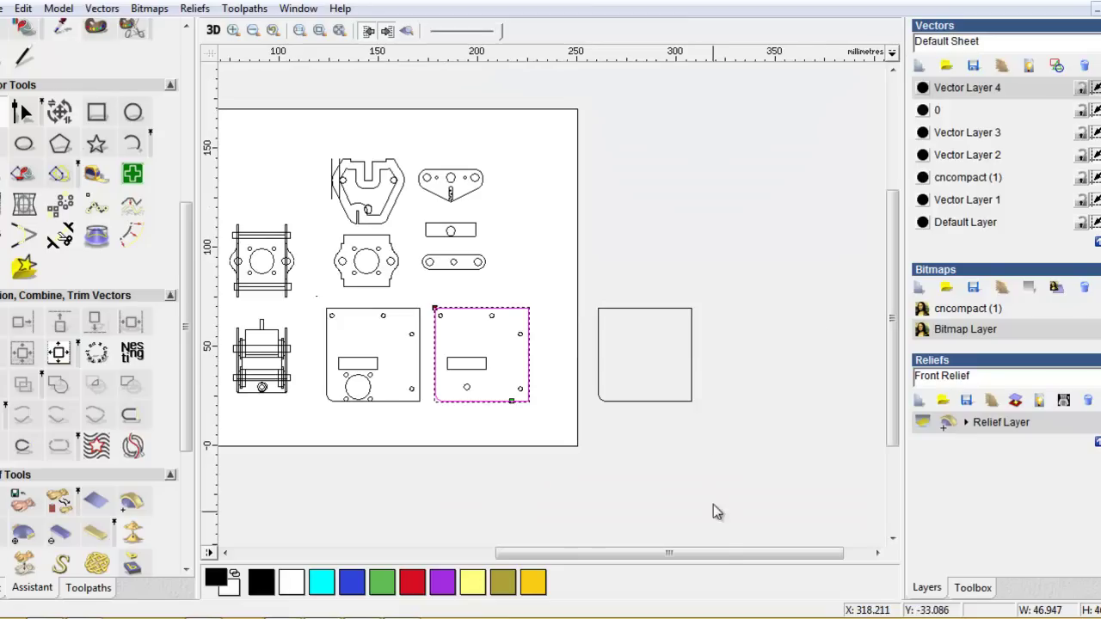
pyautogui.moveTo(727, 553); pyautogui.dragTo(624, 551)
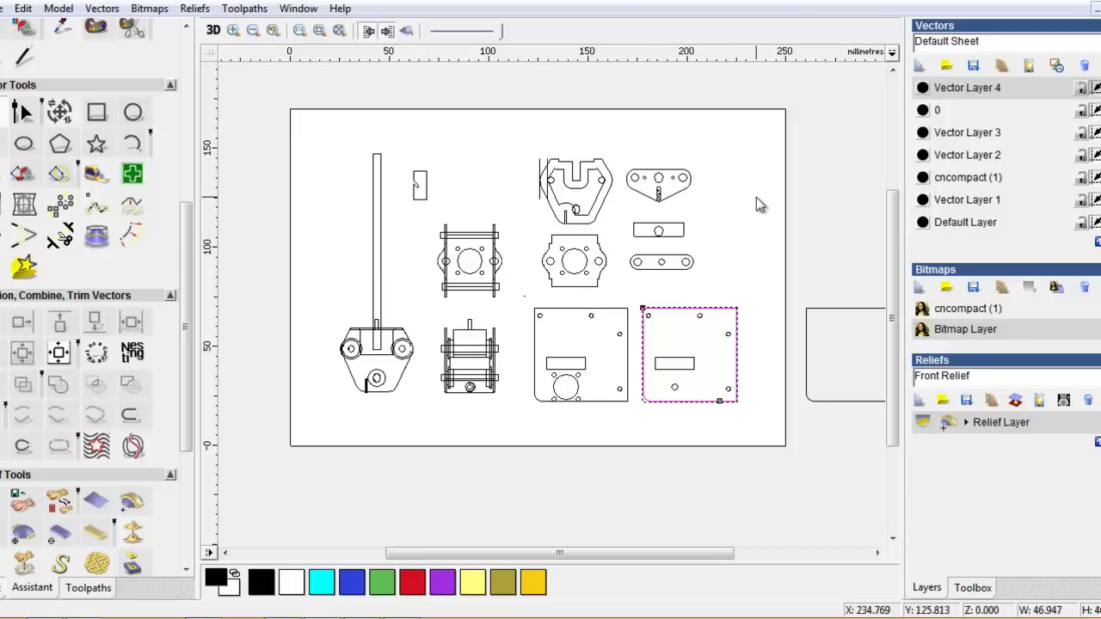
pyautogui.click(602, 179)
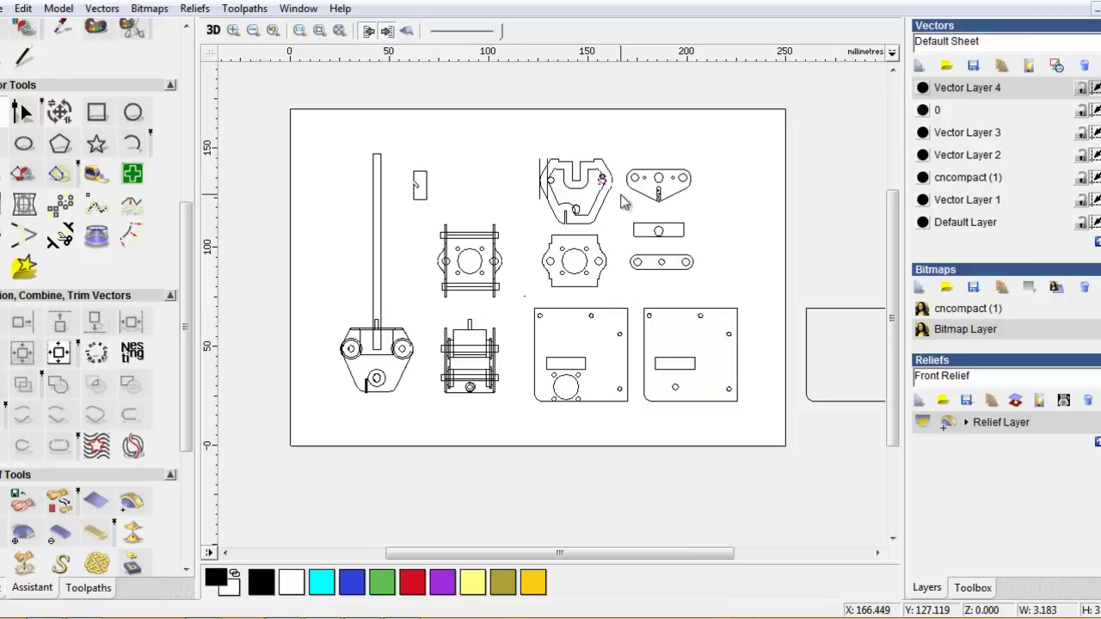
# - Zoom to the circle and nudge it with arrow keys until it touches the slanted inner edge
pyautogui.click(336, 30)
pyautogui.scroll(-2, 466, 240)
pyautogui.scroll(-2, 467, 239)
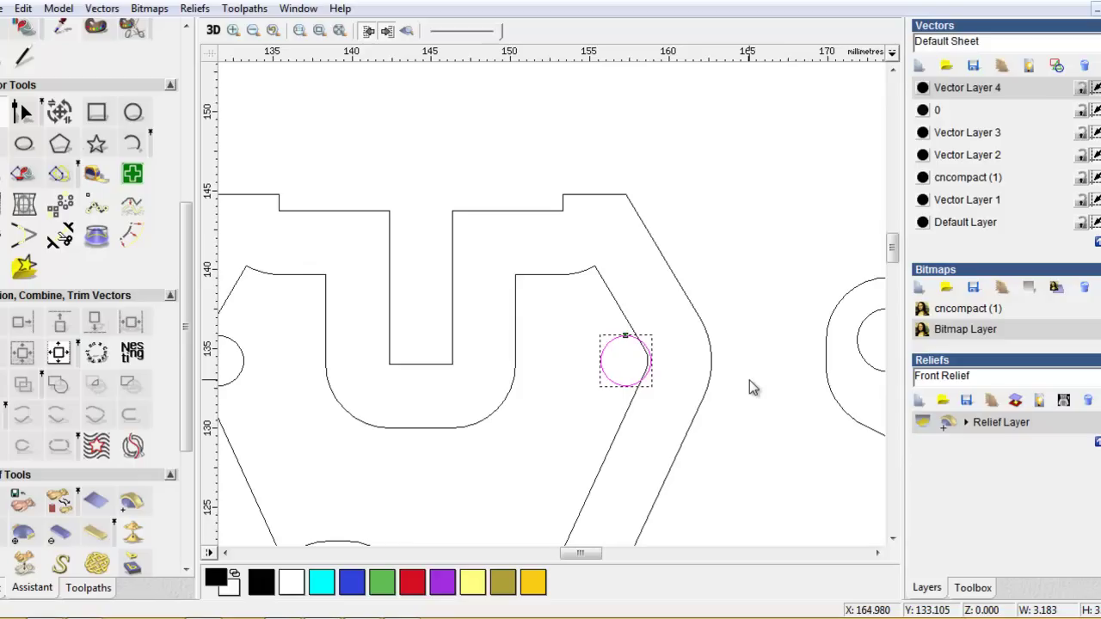
pyautogui.press('Right')
pyautogui.press('Right')
pyautogui.press('Right')
pyautogui.press('Right')
pyautogui.press('Right')
pyautogui.press('Right')
pyautogui.press('Right')
pyautogui.press('Right')
pyautogui.press('Right')
pyautogui.press('Right')
pyautogui.press('Right')
pyautogui.press('Right')
pyautogui.press('Right')
pyautogui.press('Right')
pyautogui.press('Right')
pyautogui.press('Right')
pyautogui.press('Right')
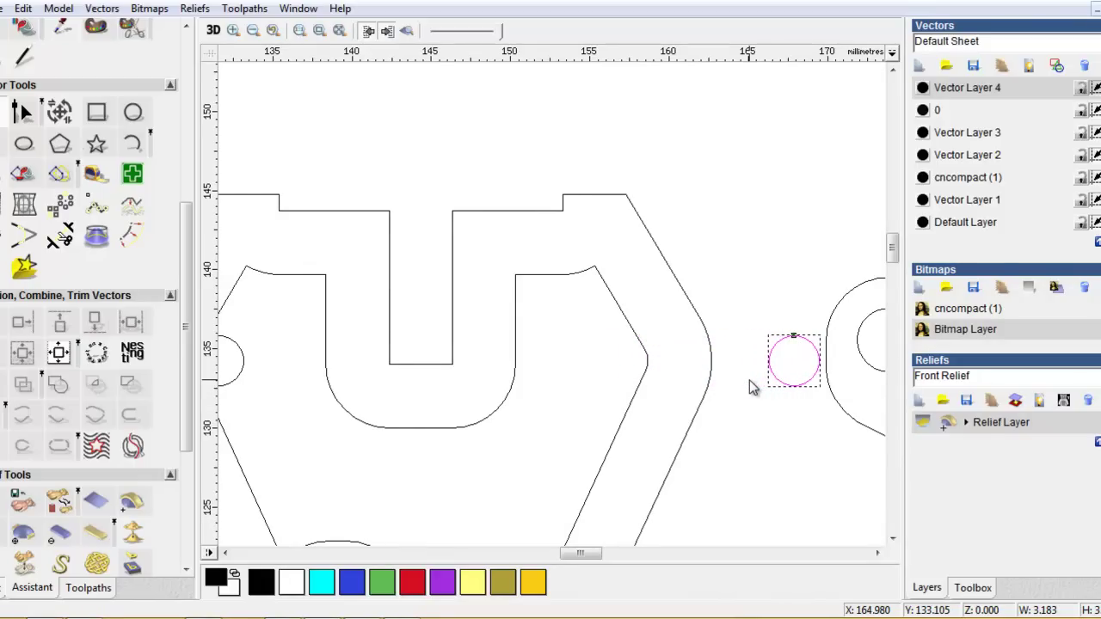
pyautogui.press('Left')
pyautogui.press('Left')
pyautogui.press('Left')
pyautogui.press('Left')
pyautogui.press('Left')
pyautogui.press('Left')
pyautogui.press('Left')
pyautogui.press('Left')
pyautogui.press('Left')
pyautogui.press('Left')
pyautogui.press('Left')
pyautogui.press('Left')
pyautogui.press('Left')
pyautogui.press('Left')
pyautogui.press('Left')
pyautogui.press('Left')
pyautogui.press('Left')
pyautogui.press('Left')
pyautogui.press('Left')
pyautogui.press('Left')
pyautogui.press('Left')
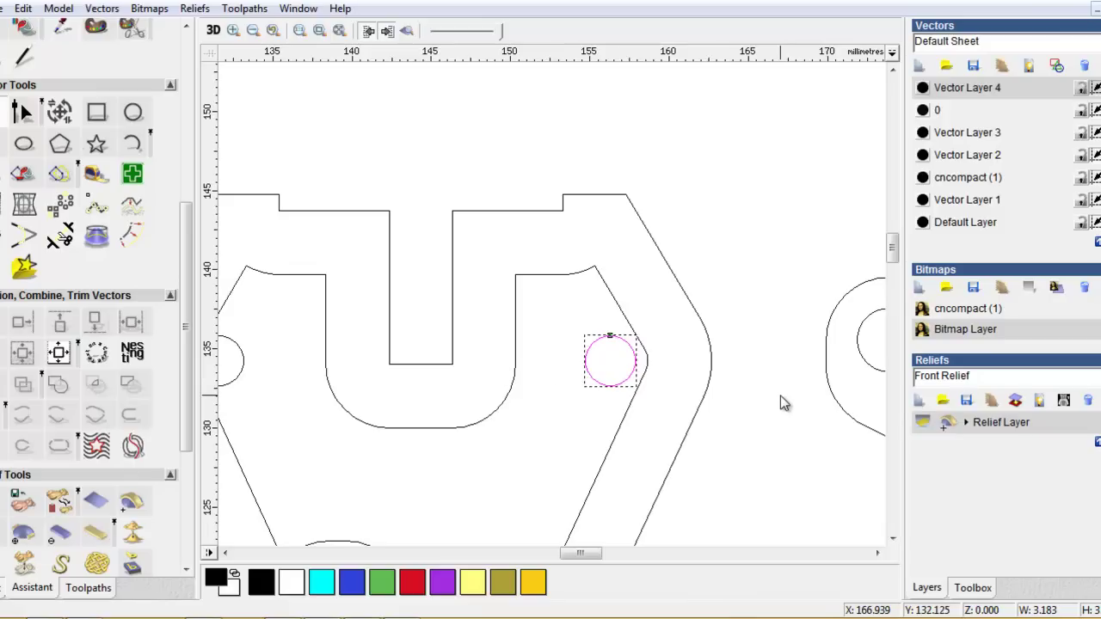
pyautogui.press('Right')
pyautogui.press('Right')
pyautogui.press('Right')
pyautogui.press('Left')
pyautogui.press('Left')
pyautogui.press('Left')
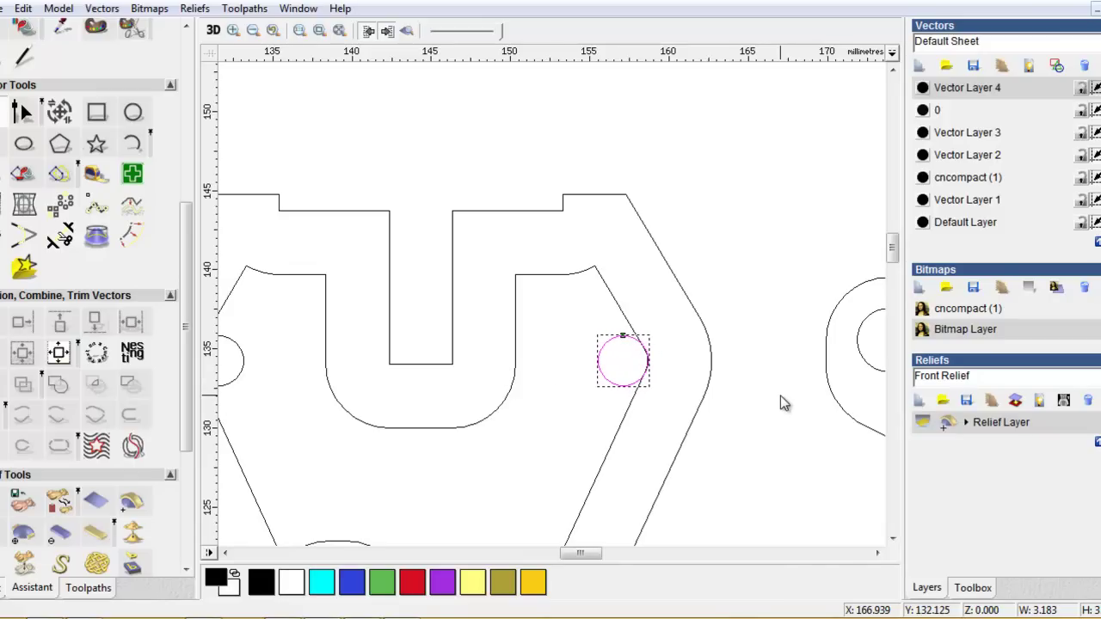
pyautogui.press('F6')
pyautogui.scroll(-2, 780, 395)
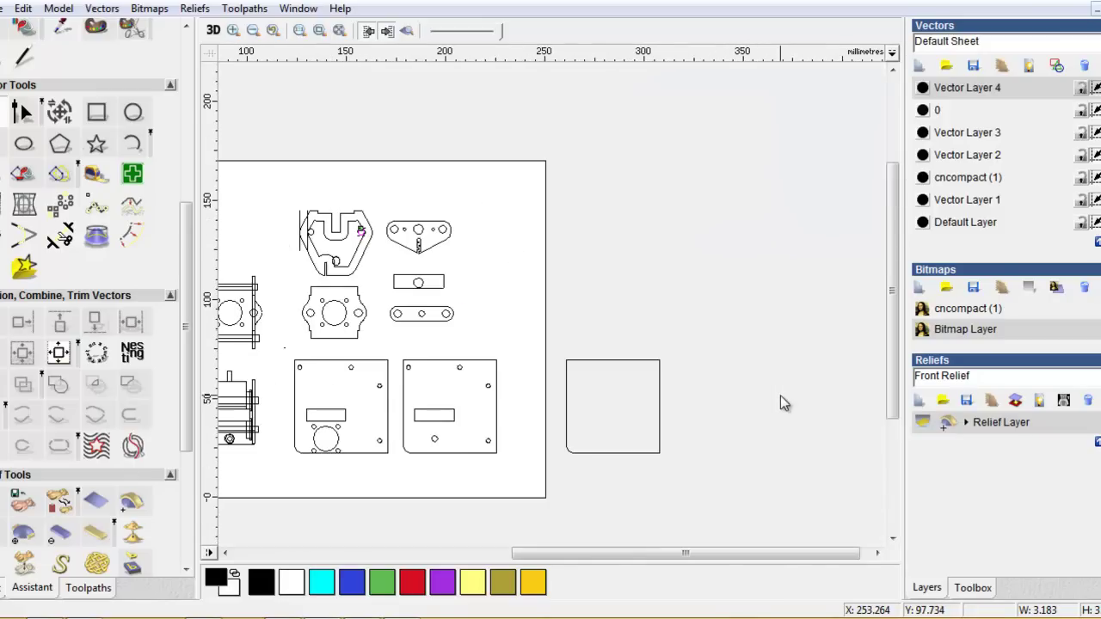
# - Offset the right-hand plate outline 2 mm inwards with radiused corners
pyautogui.moveTo(627, 559); pyautogui.dragTo(520, 559)
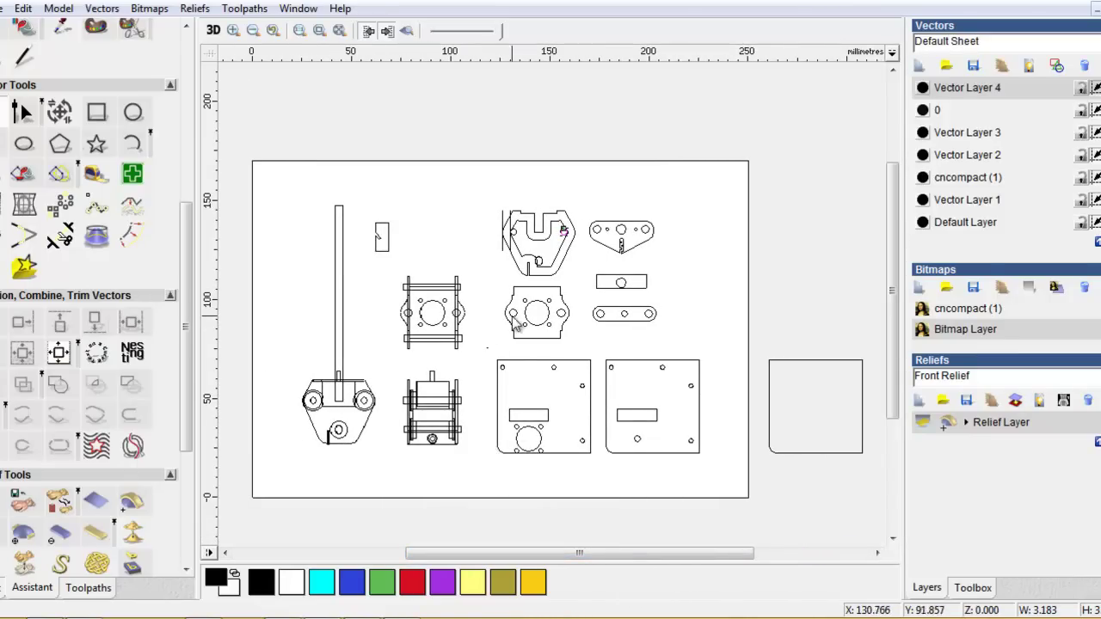
pyautogui.click(635, 368)
pyautogui.click(635, 368)
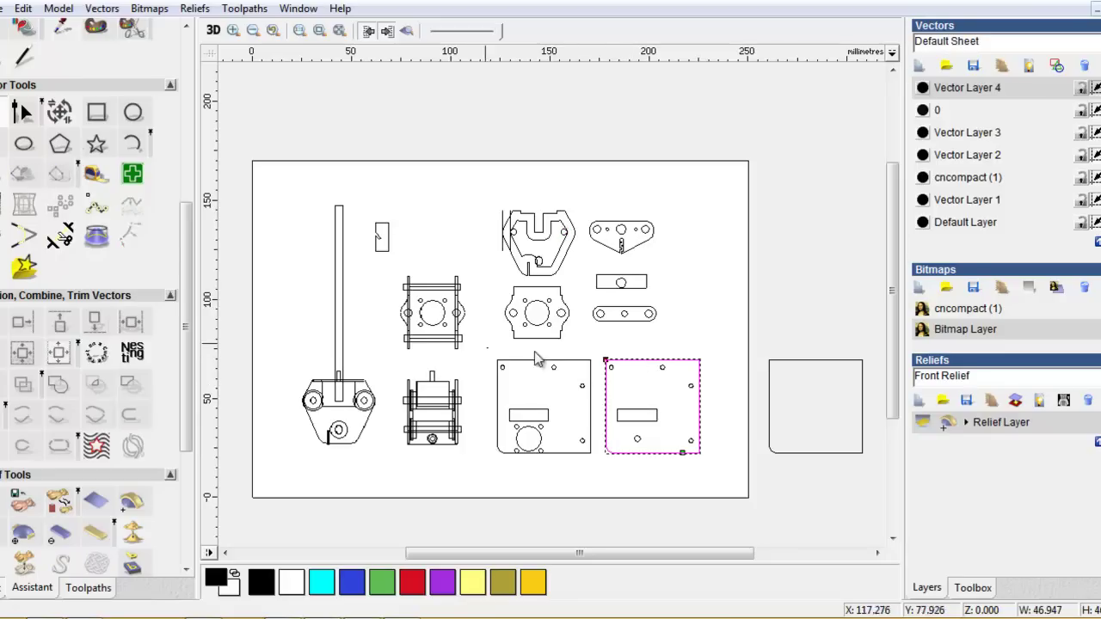
pyautogui.click(128, 233)
pyautogui.write('2')
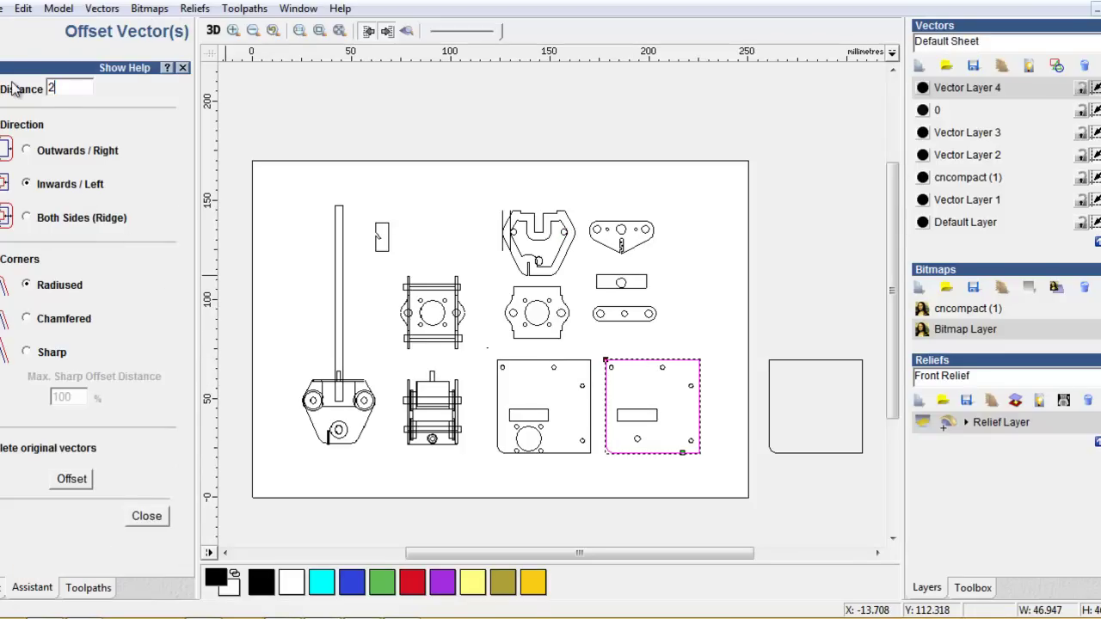
pyautogui.click(72, 480)
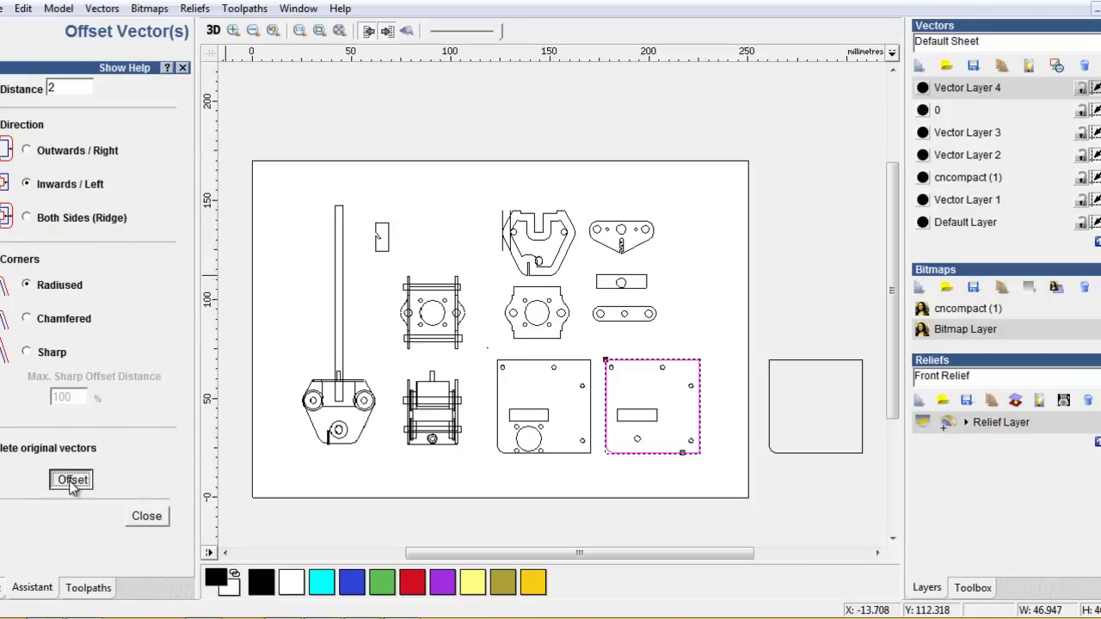
pyautogui.click(331, 30)
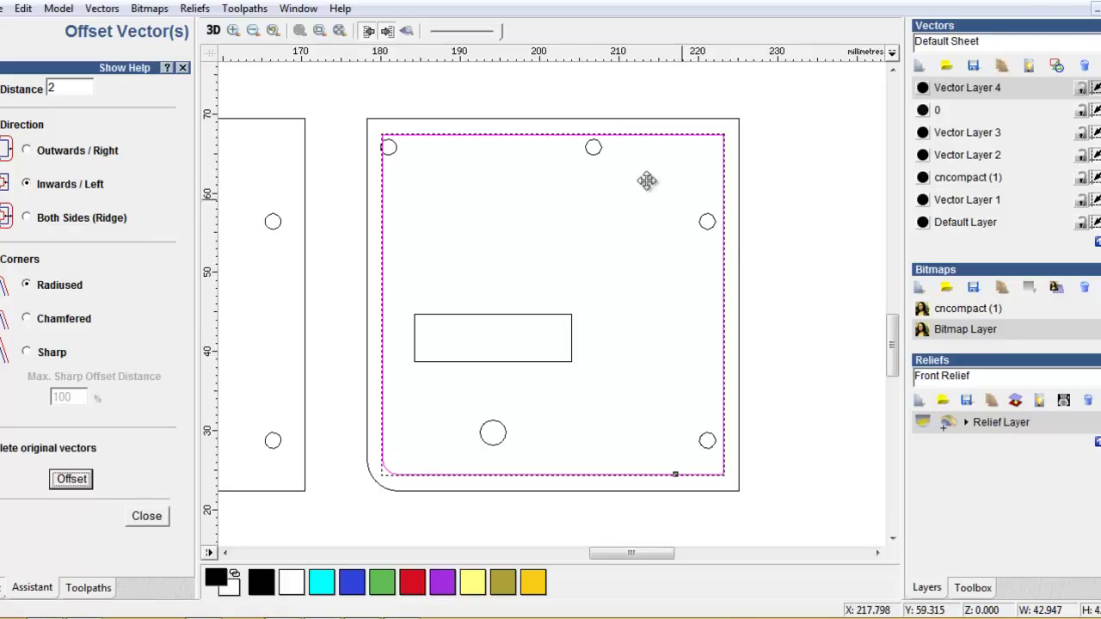
pyautogui.click(146, 520)
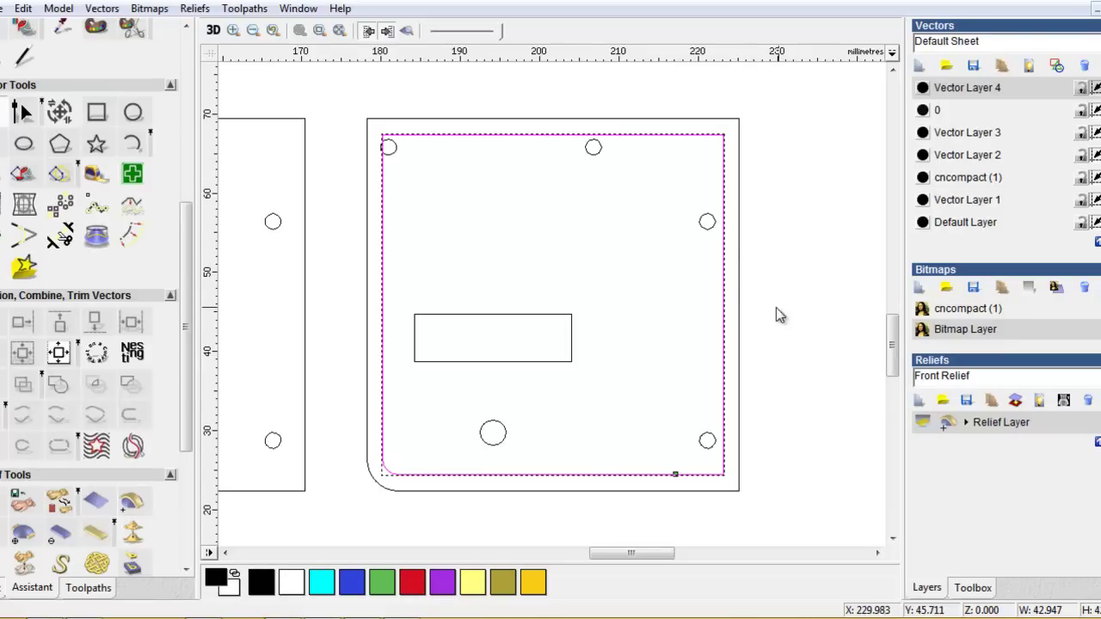
pyautogui.scroll(-2, 800, 331)
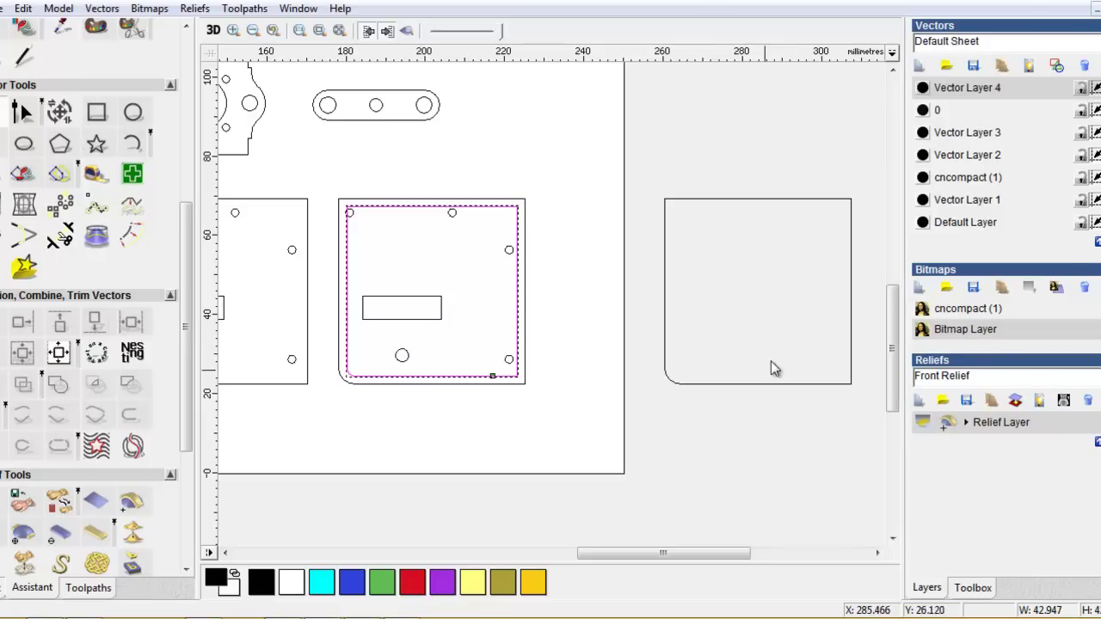
pyautogui.scroll(-2, 732, 466)
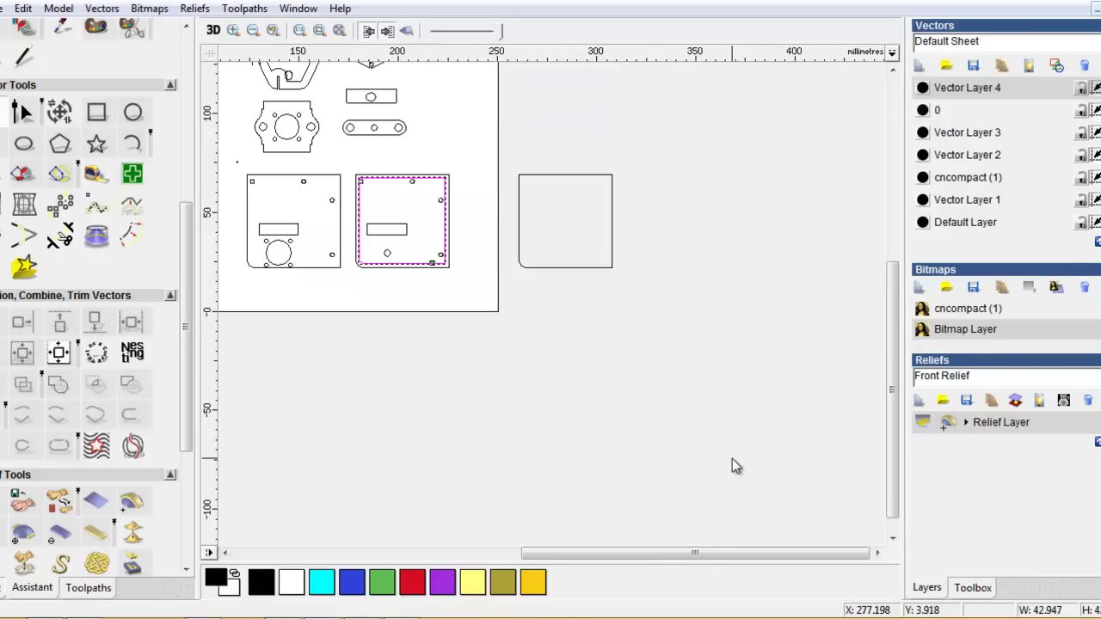
pyautogui.moveTo(651, 553); pyautogui.dragTo(516, 543)
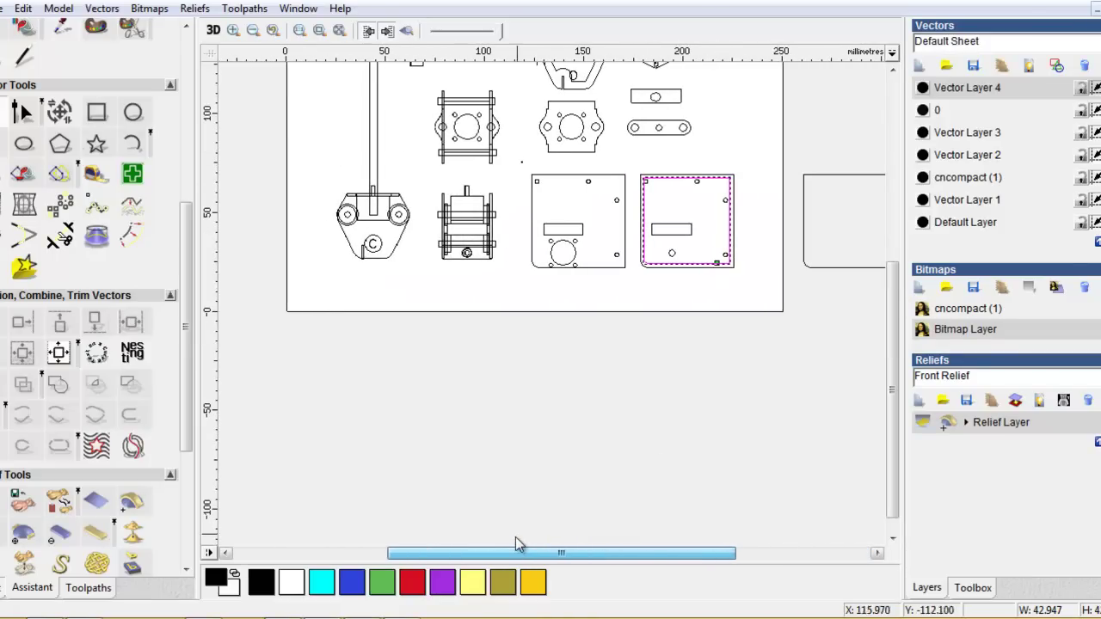
pyautogui.moveTo(891, 311); pyautogui.dragTo(895, 239)
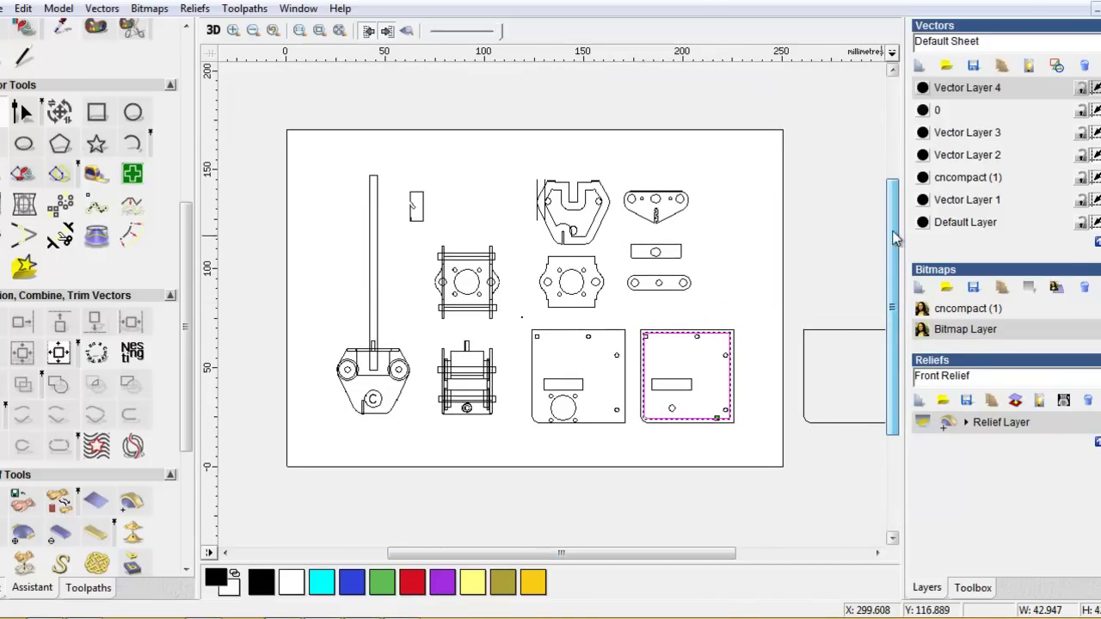